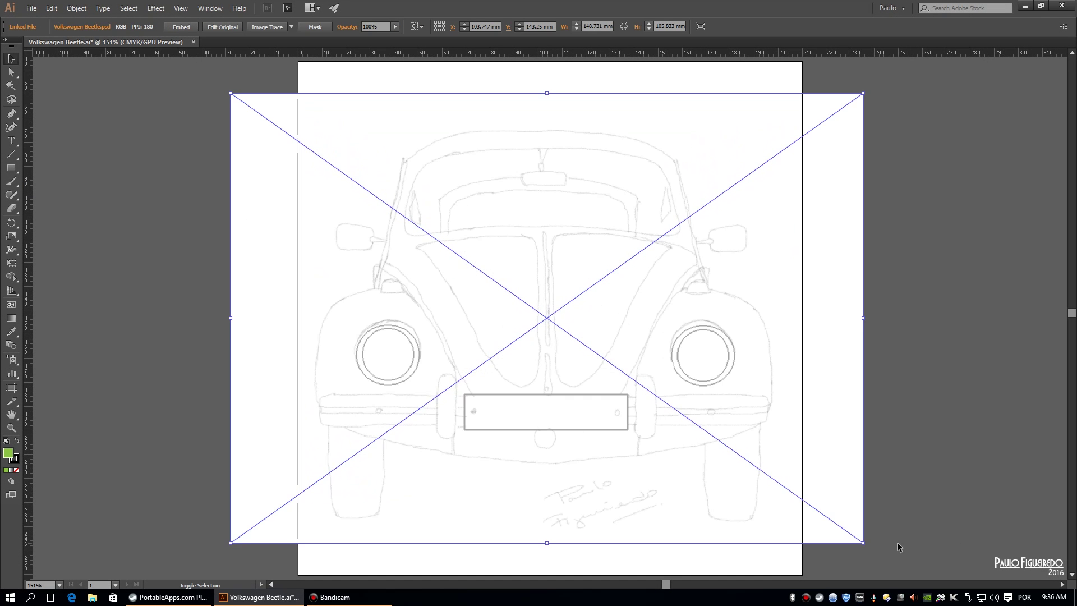
Enlarge the Beetle sketch, add a vertical centre guide, lock the sketch and save.
left_click_drag(725, 444, 894, 541)
key("ctrl+shift+a")
left_click_drag(28, 91, 555, 90)
left_click(386, 347)
key("ctrl+2")
left_click(31, 8)
left_click(34, 98)
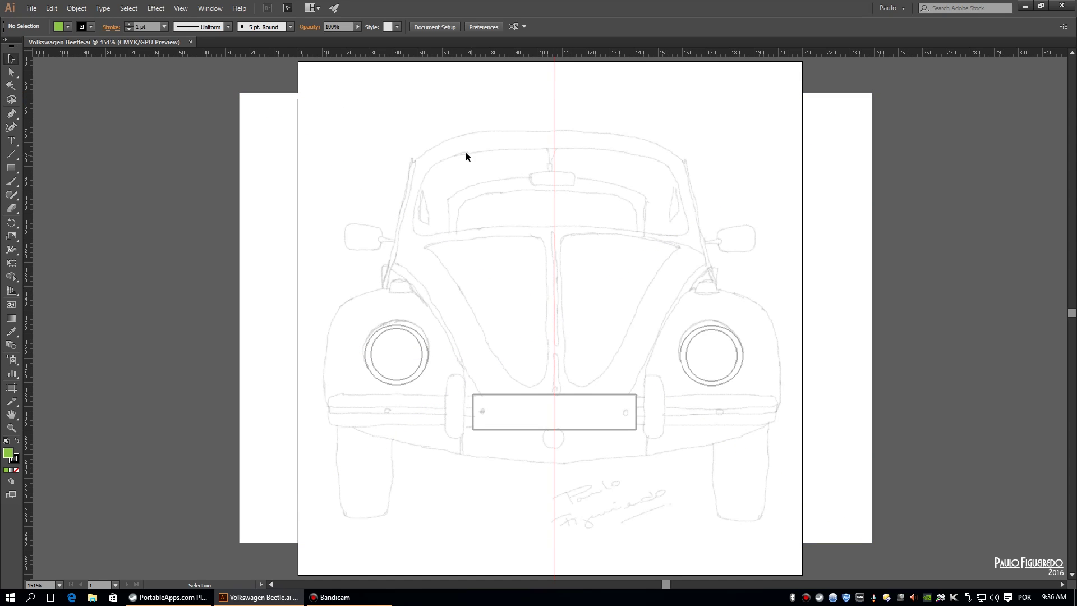
Pen-draw the unfilled left fender curve from beside the hood down to the centre line.
left_click(432, 292)
left_click_drag(339, 308, 301, 340)
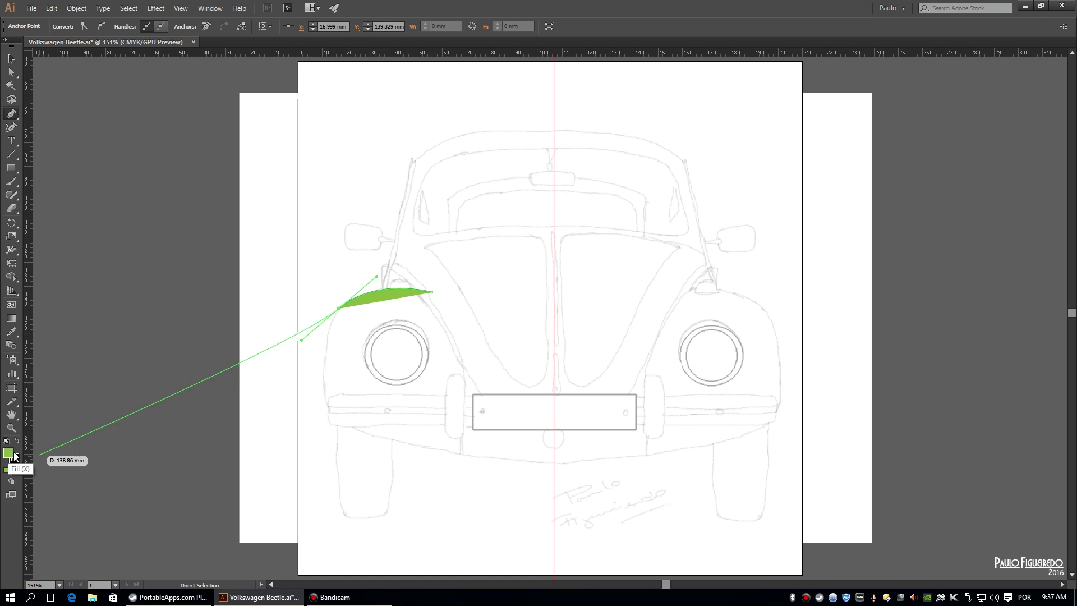
left_click(17, 469)
left_click(332, 414)
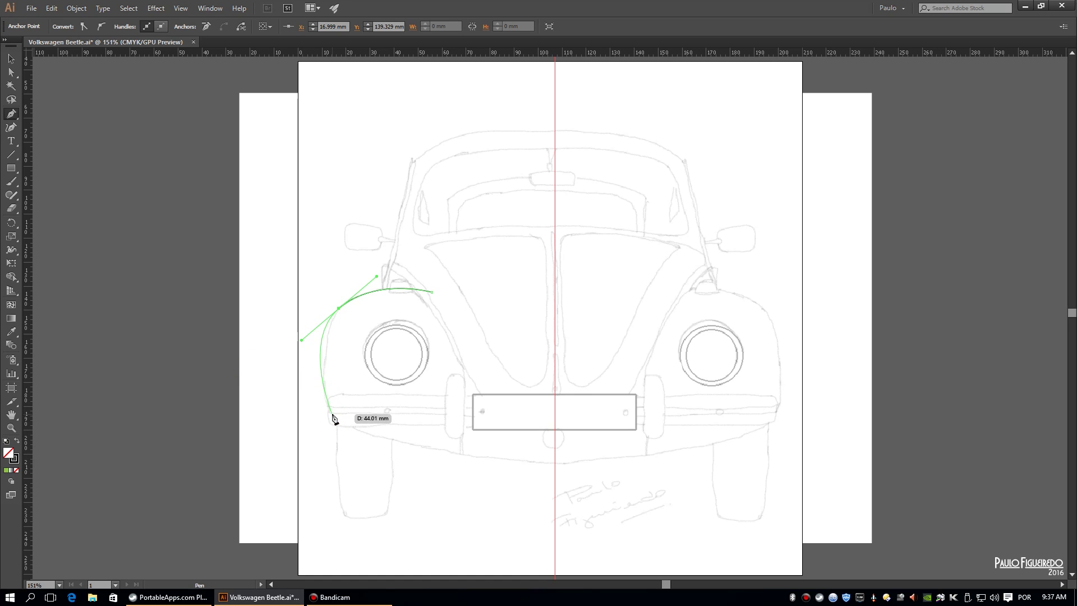
left_click_drag(555, 463, 768, 479)
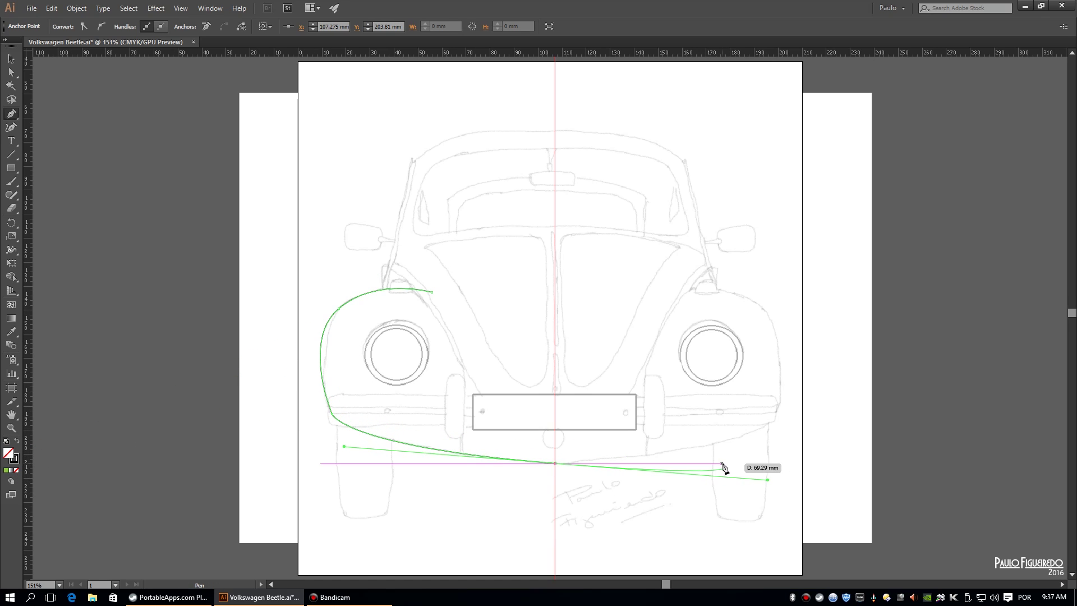
Refine the fender anchors and handles so the curve fits the sketch.
left_click_drag(11, 113, 67, 157)
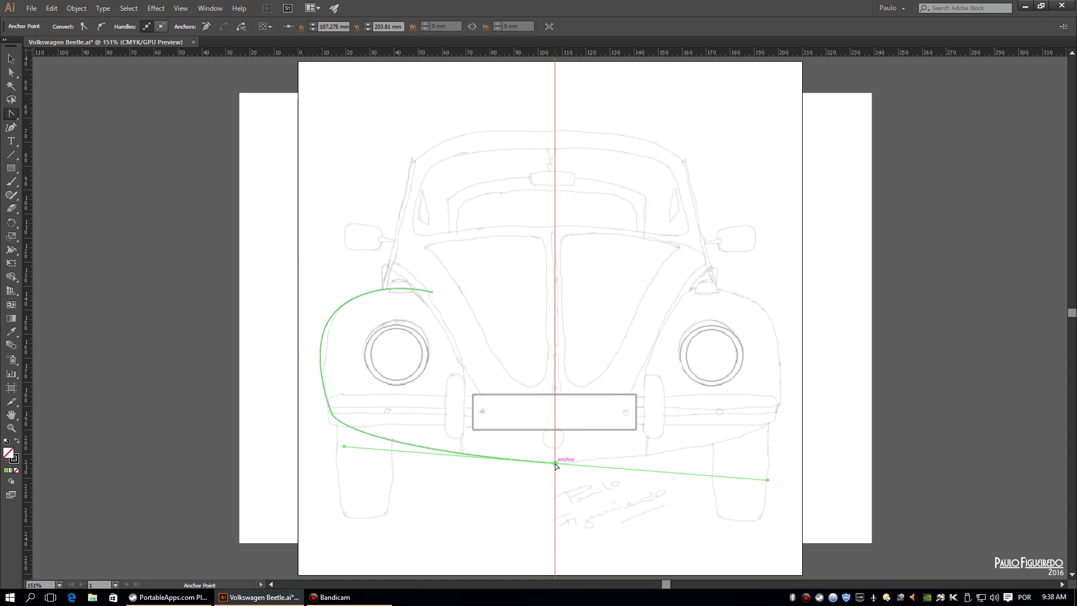
left_click(768, 480)
key("a")
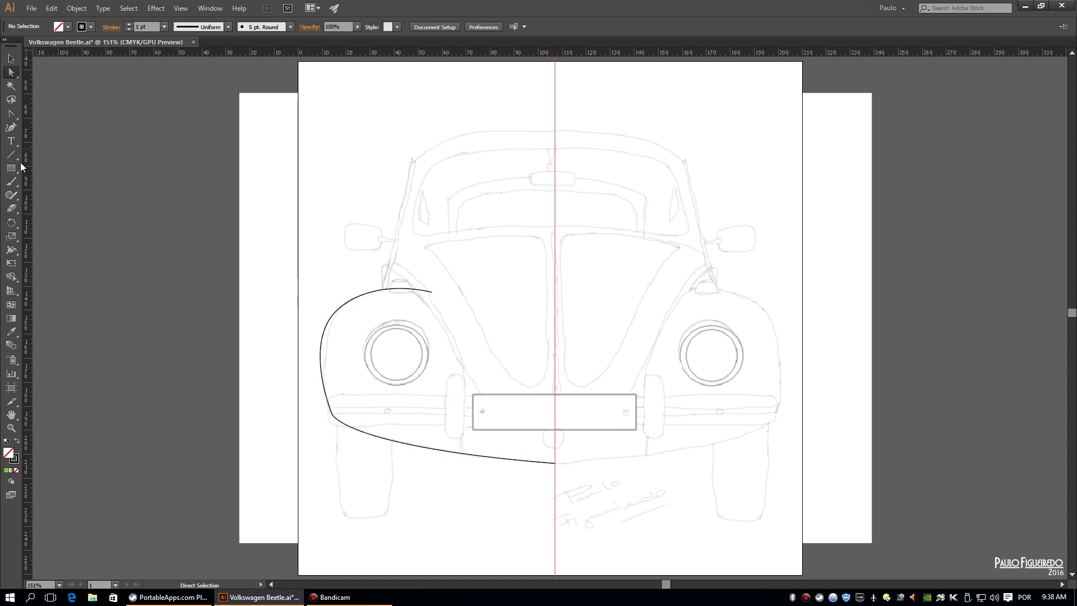
left_click(359, 296)
left_click_drag(334, 419, 366, 449)
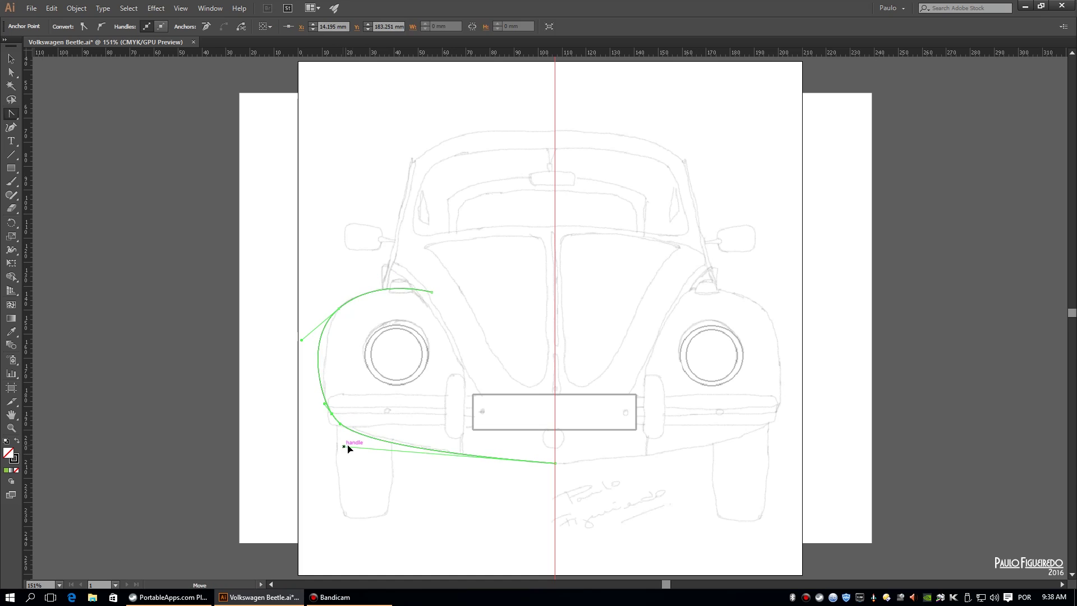
left_click(11, 72)
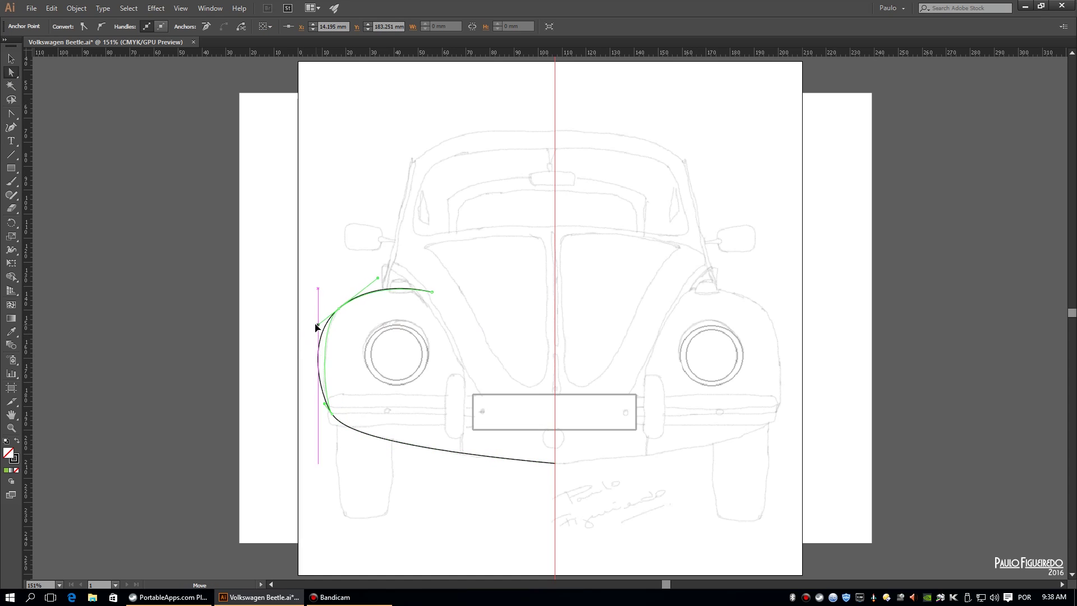
left_click_drag(432, 291, 416, 286)
left_click(339, 308)
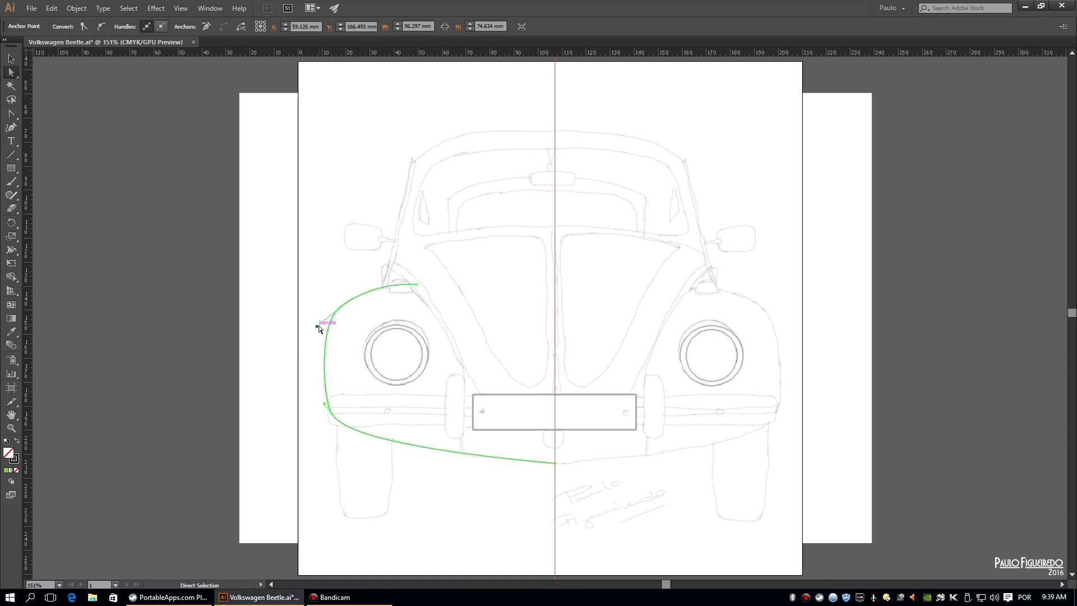
key("shift+grave")
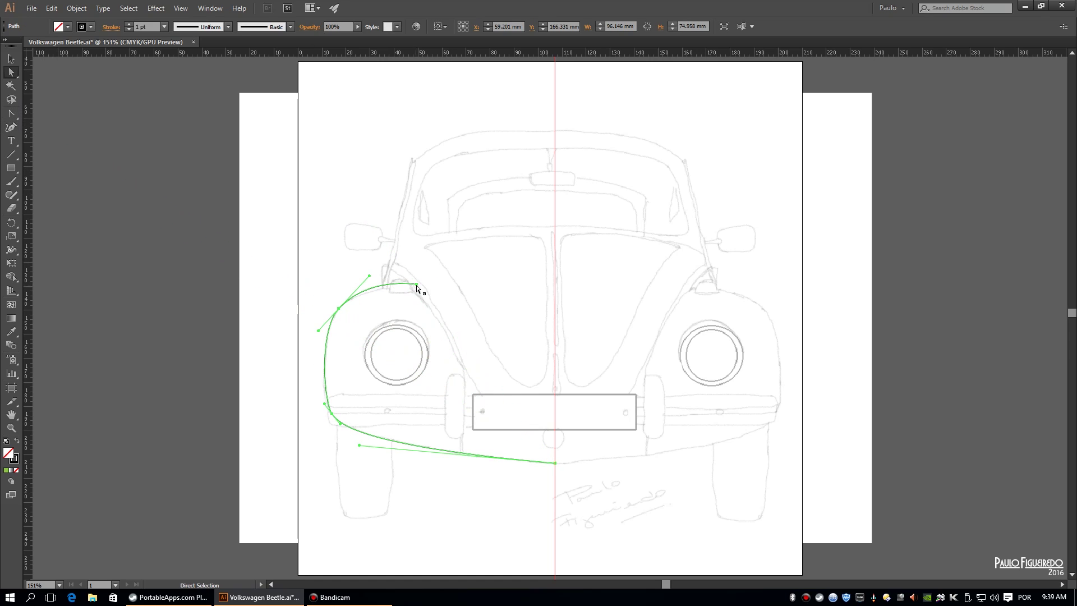
left_click(11, 127)
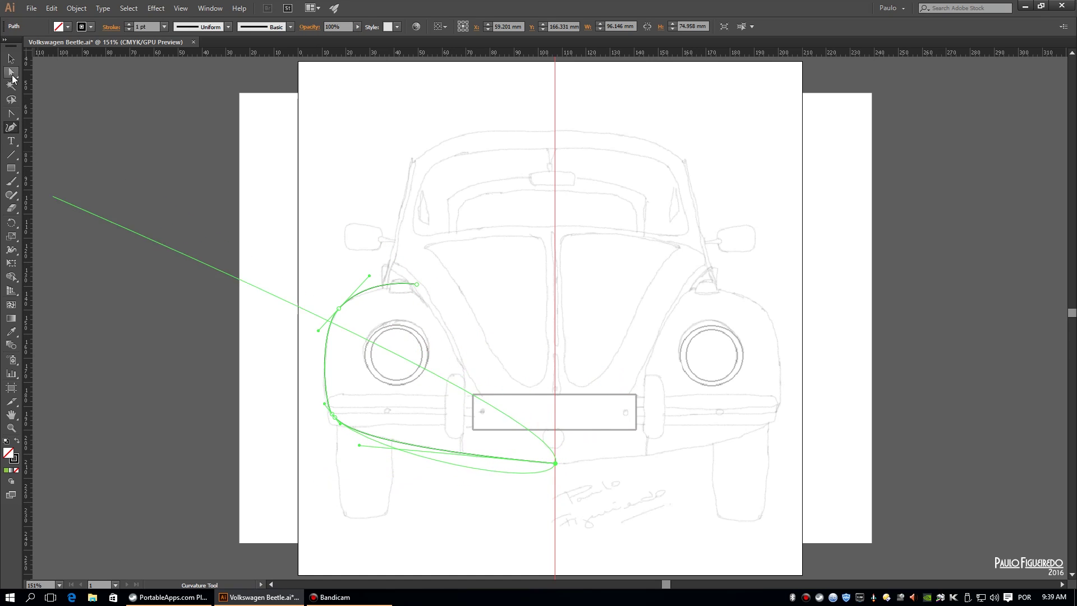
key("Escape")
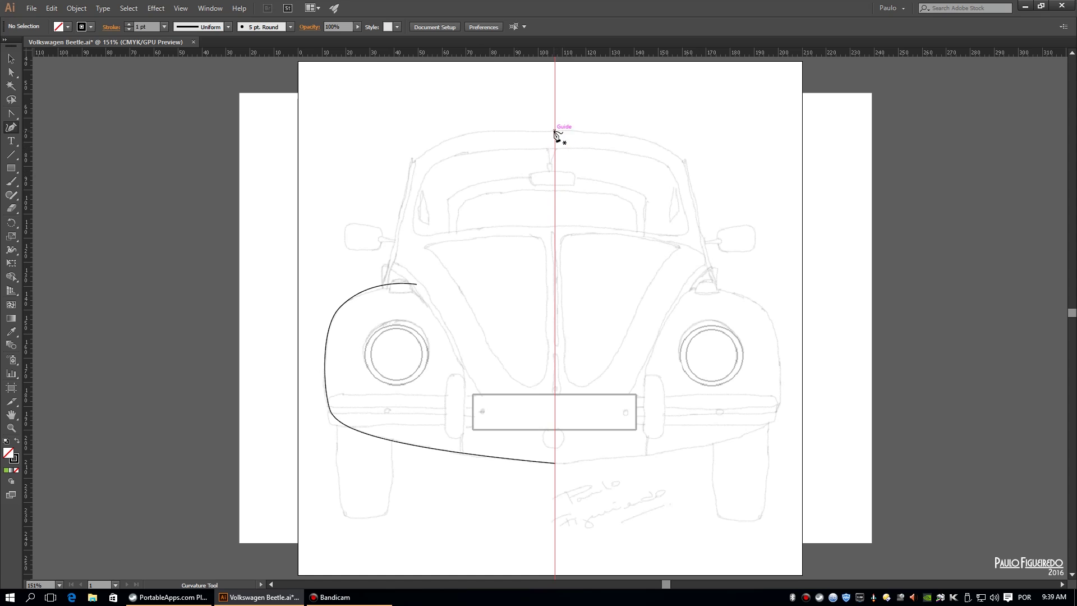
Start the left roof outline at the top centre, curving to the roof's left corner.
left_click(555, 129)
key("Escape")
left_click(19, 119)
left_click(555, 130)
left_click(416, 160)
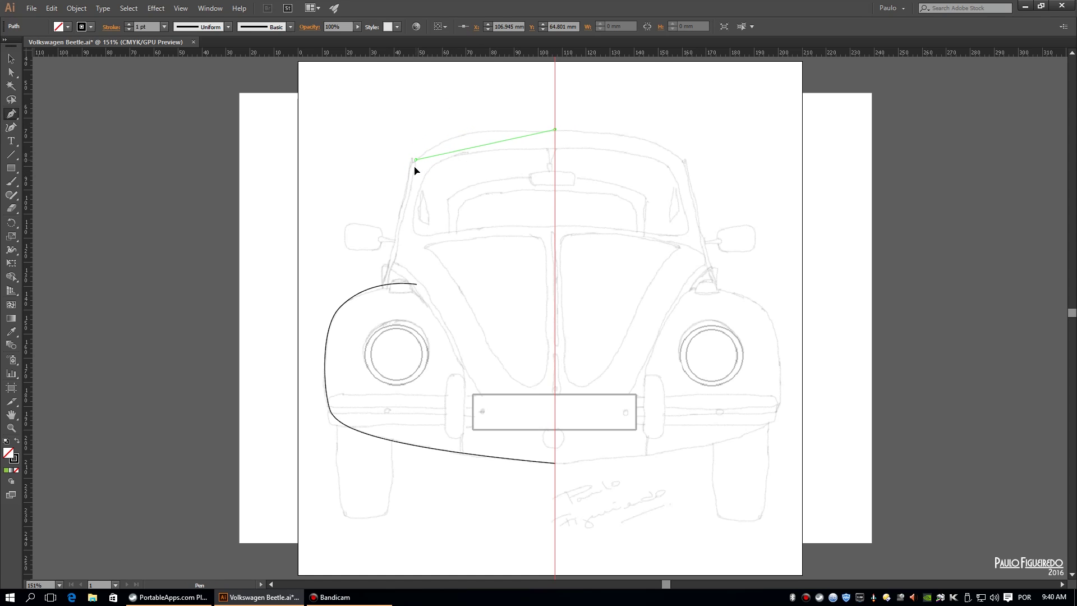
left_click_drag(416, 160, 417, 166)
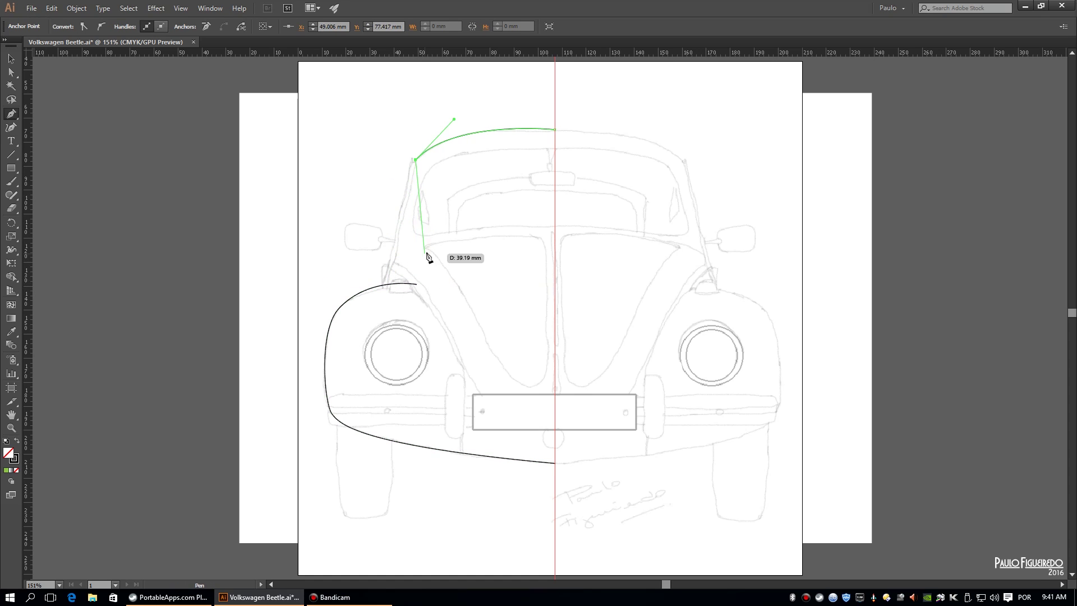
Continue the outline down the windshield pillar and hood edge, ending at the plate centre.
left_click(391, 269)
key("ctrl+z")
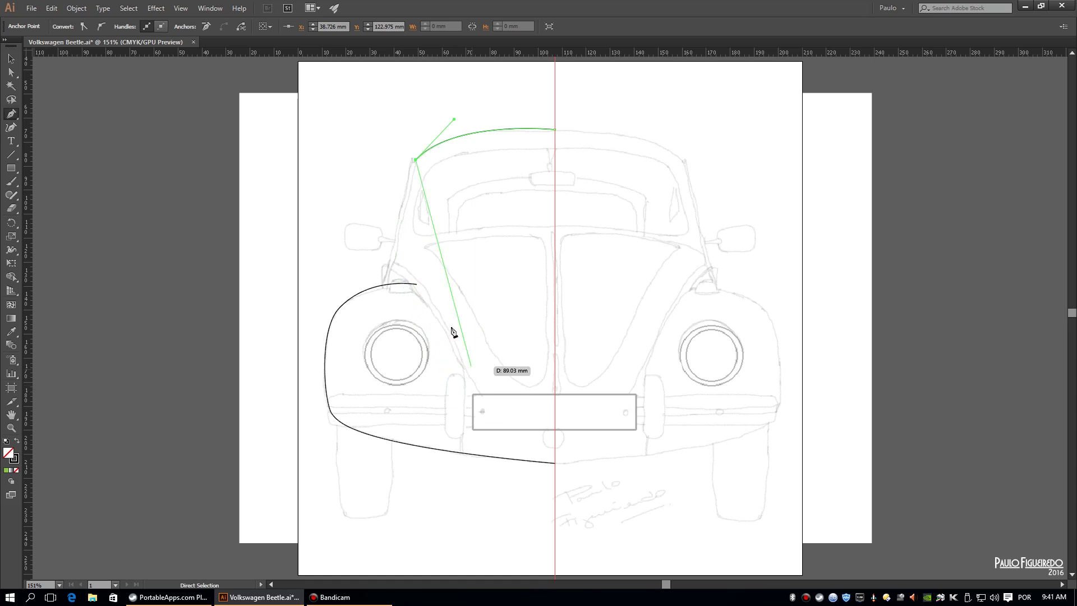
left_click(393, 262)
left_click_drag(455, 343, 484, 411)
left_click_drag(555, 420, 590, 420)
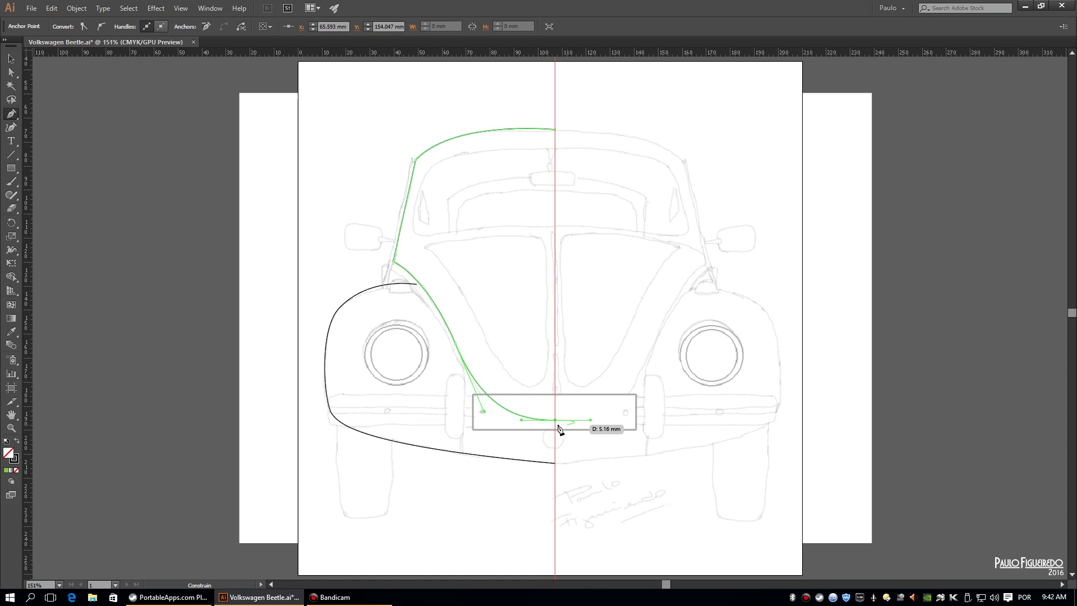
left_click(327, 108, "ctrl")
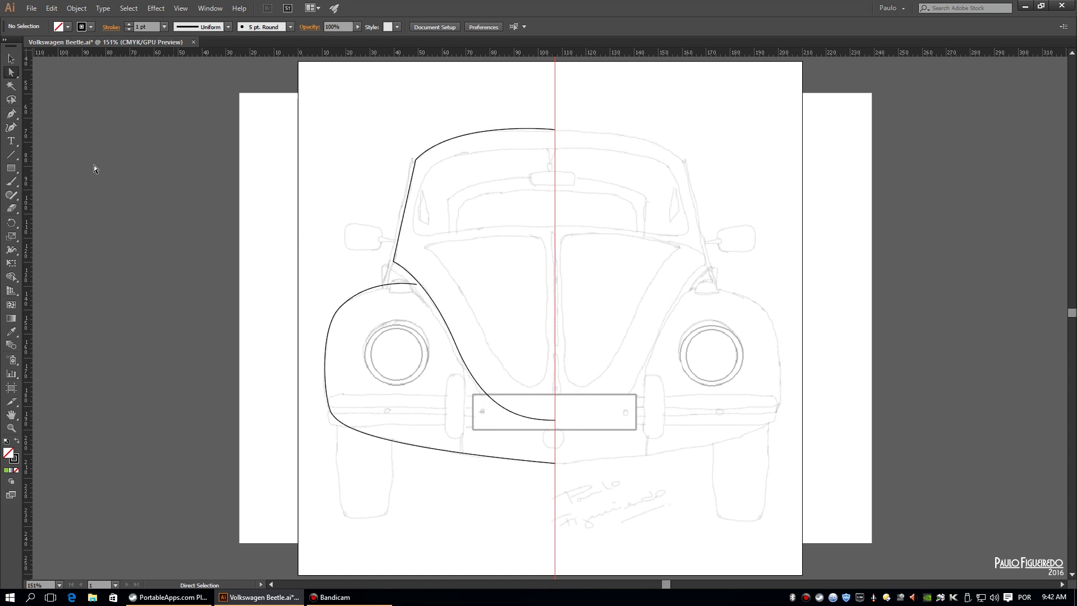
Trace the left windshield half from the centre guide around and back to it.
left_click(555, 148)
left_click_drag(427, 171, 407, 199)
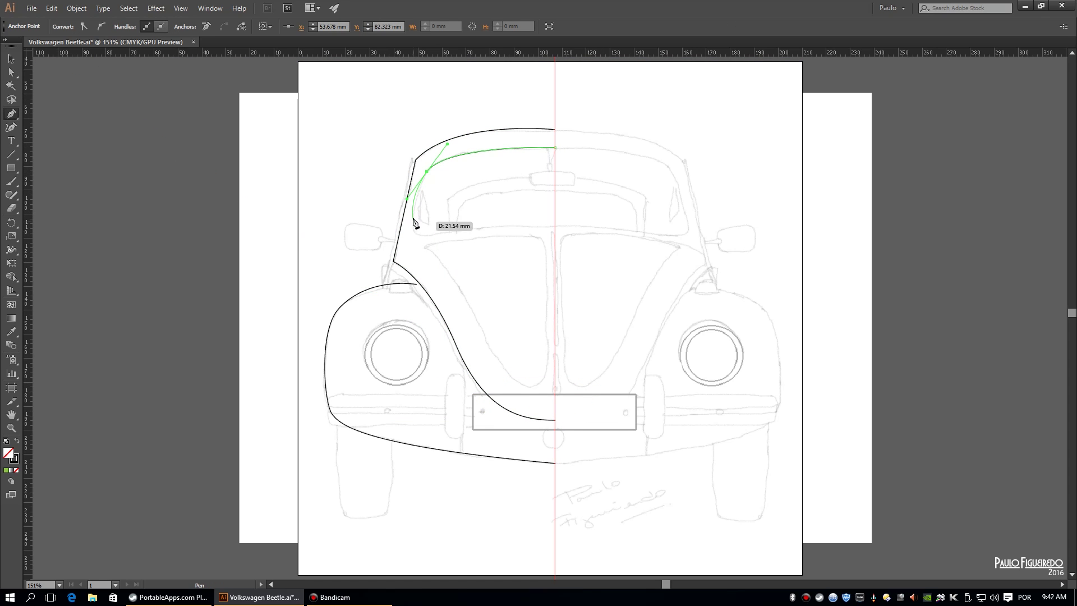
left_click(413, 226)
left_click_drag(463, 234, 462, 231)
left_click_drag(555, 227, 595, 226)
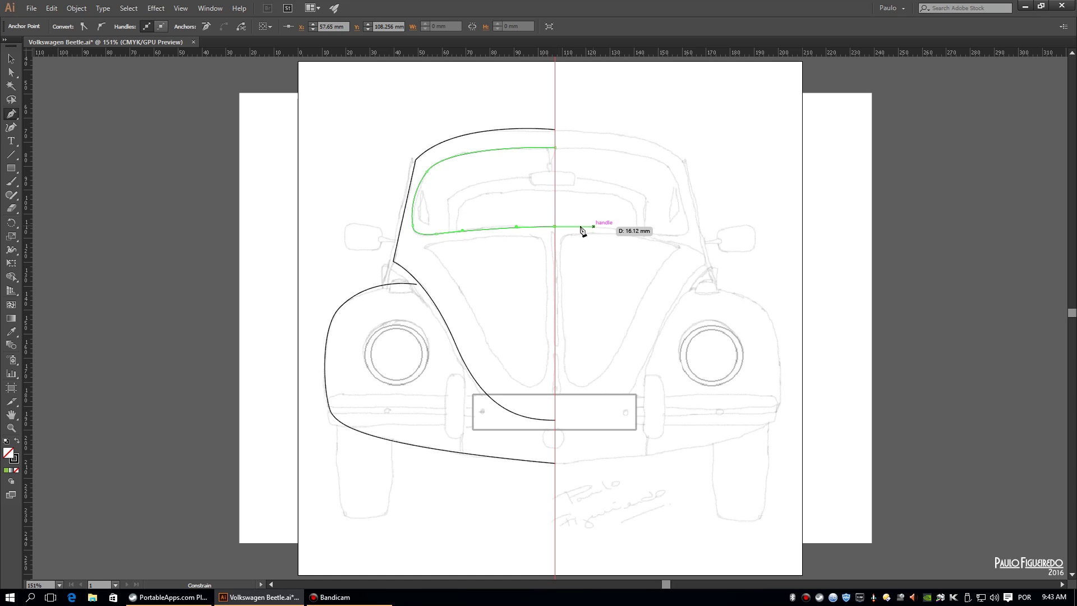
left_click(126, 148, "ctrl")
Begin a hood outline, then undo the unfinished path.
left_click(533, 235)
left_click_drag(427, 244, 433, 255)
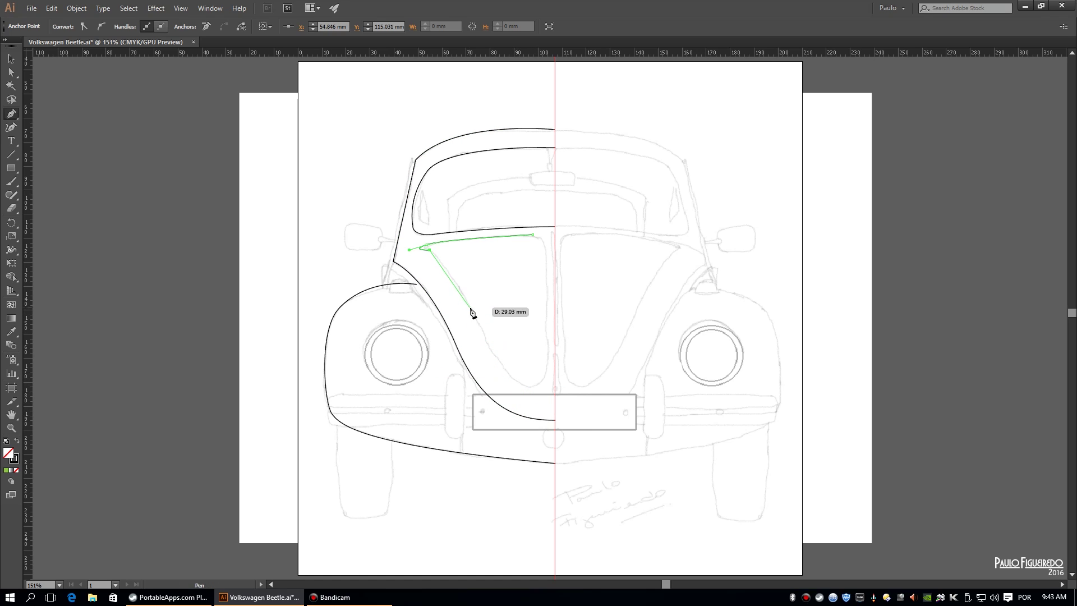
key("ctrl+z")
Pen-draw the closed right hood panel with a curved outer edge and top.
left_click(560, 236, "ctrl")
left_click_drag(572, 234, 560, 246)
left_click(572, 384)
left_click_drag(610, 364, 632, 336)
left_click_drag(646, 290, 661, 243)
left_click_drag(573, 234, 540, 243)
Zoom on the panel's pointed corner and sharpen its curled tip.
left_click_drag(625, 225, 708, 276)
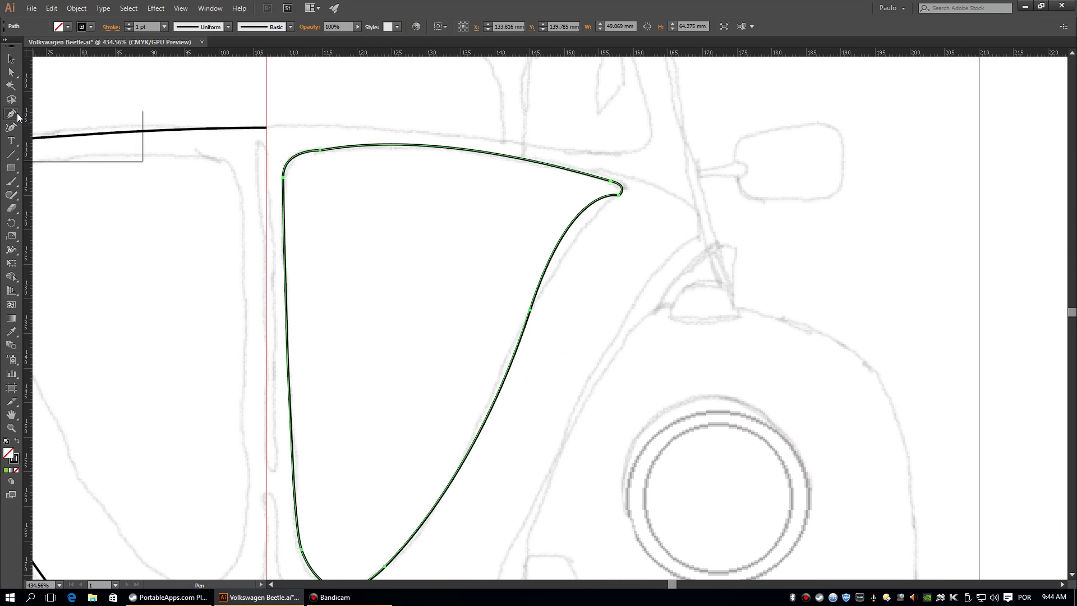
left_click(635, 190, "ctrl")
left_click_drag(572, 180, 553, 252)
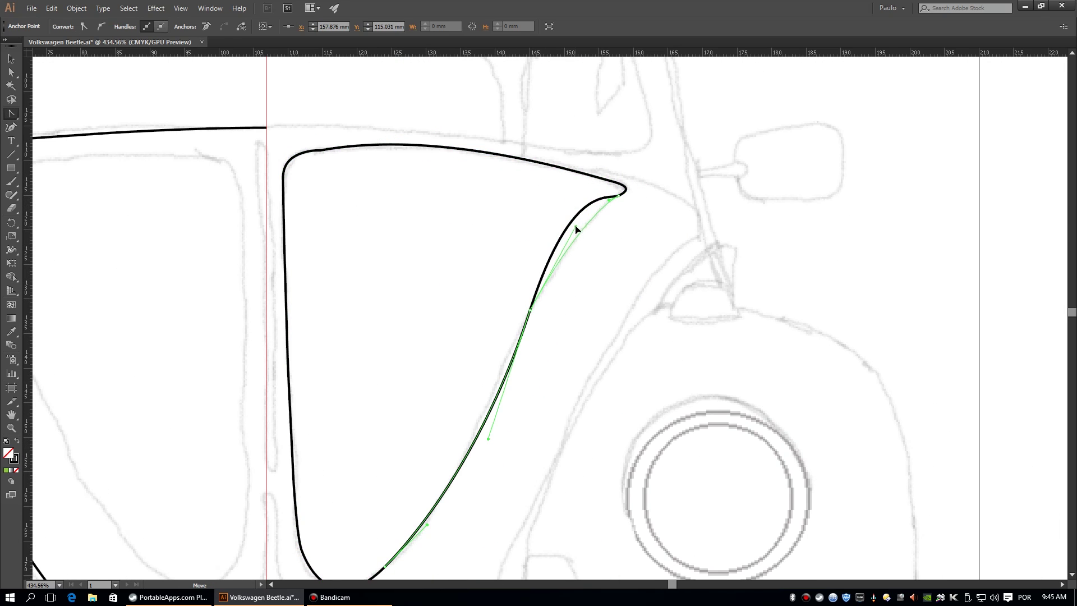
key("a")
left_click(690, 229)
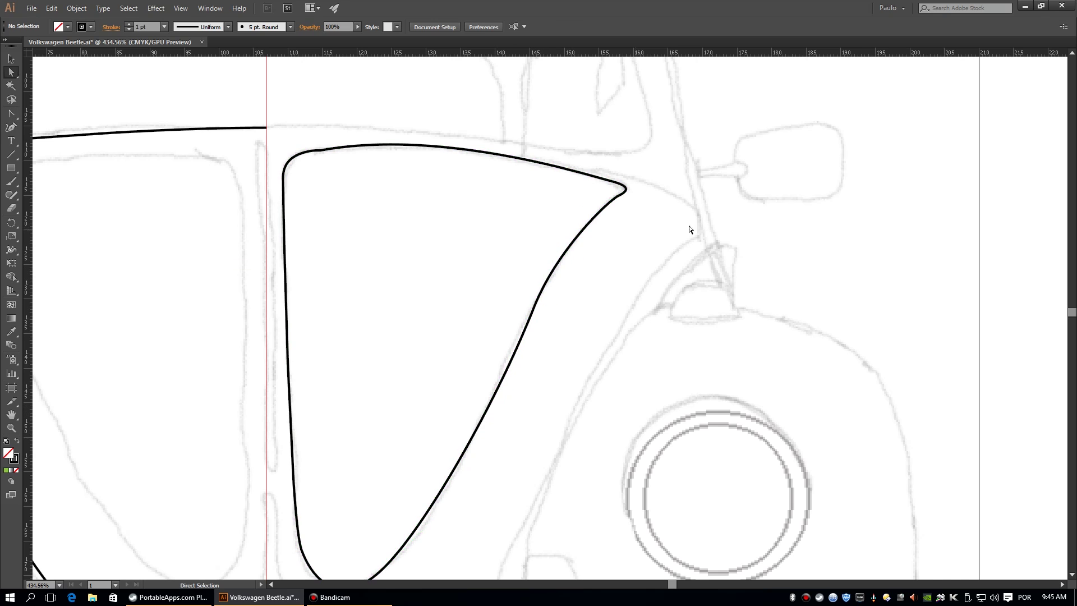
Nudge the panel's lower-right anchor to smooth the side curve.
scroll(762, 226, "down", 2)
left_click(582, 246)
scroll(327, 276, "up", 1)
left_click(297, 274)
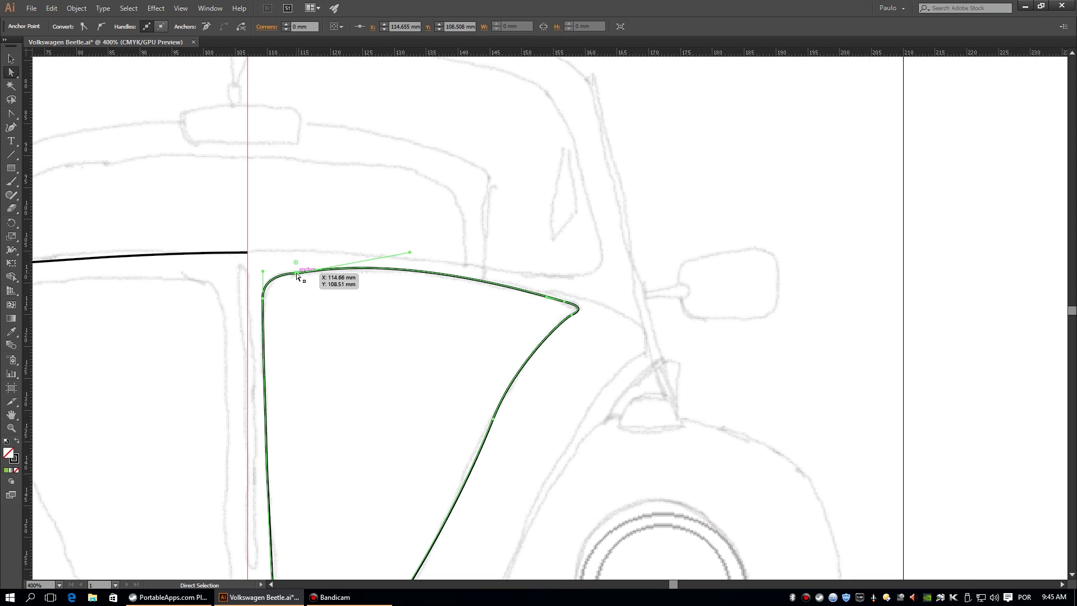
left_click(363, 261)
left_click(563, 319)
left_click_drag(563, 320, 556, 328)
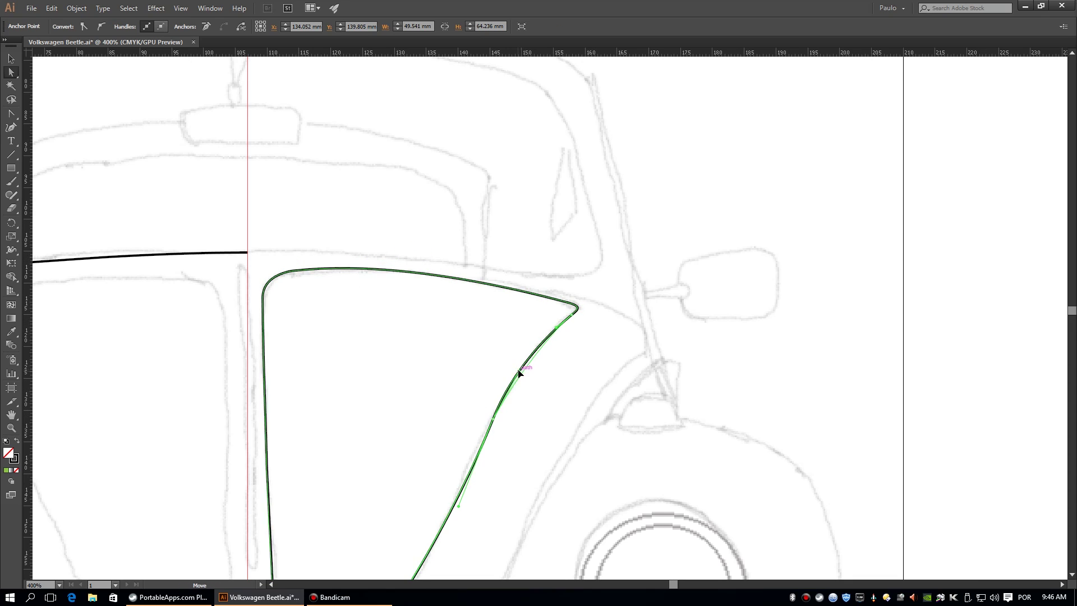
left_click(493, 419)
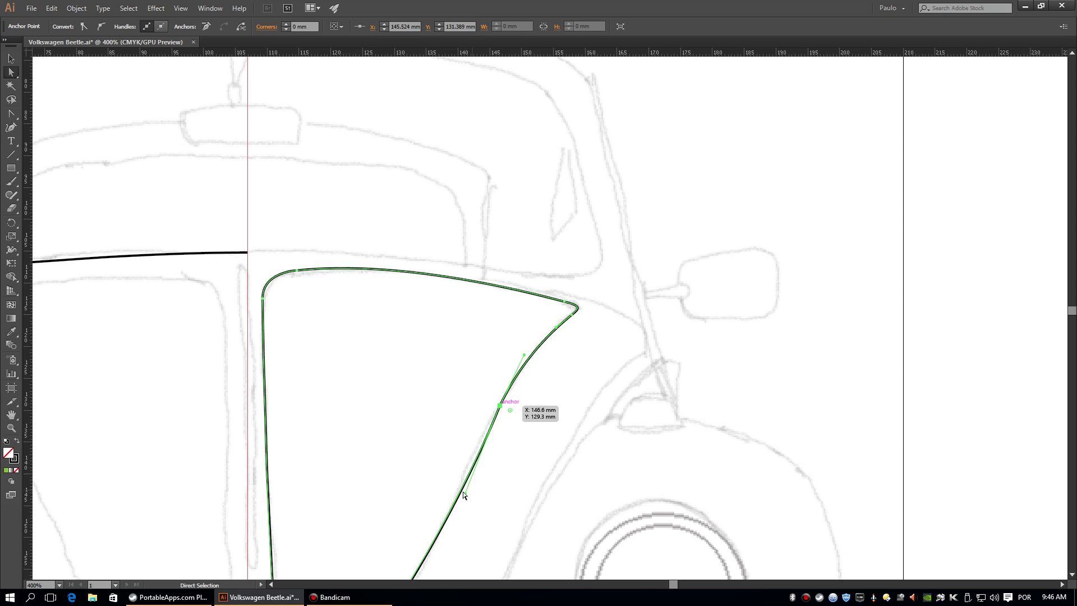
Shorten the upper handle and reshape the panel's side segment.
key("ctrl+minus")
key("ctrl+minus")
key("ctrl+minus")
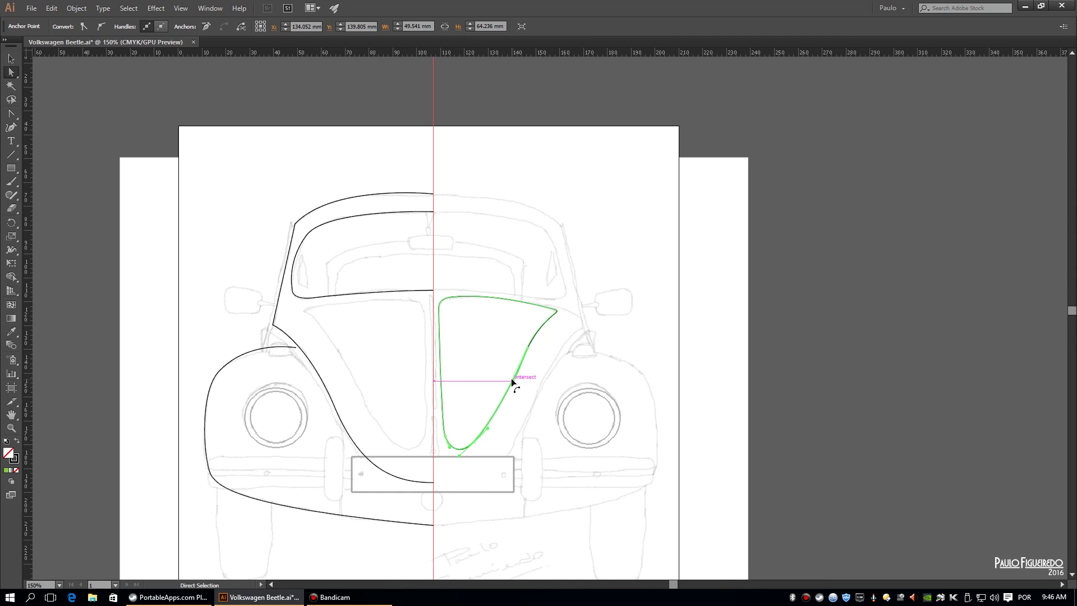
left_click(528, 348)
scroll(539, 348, "up", 5)
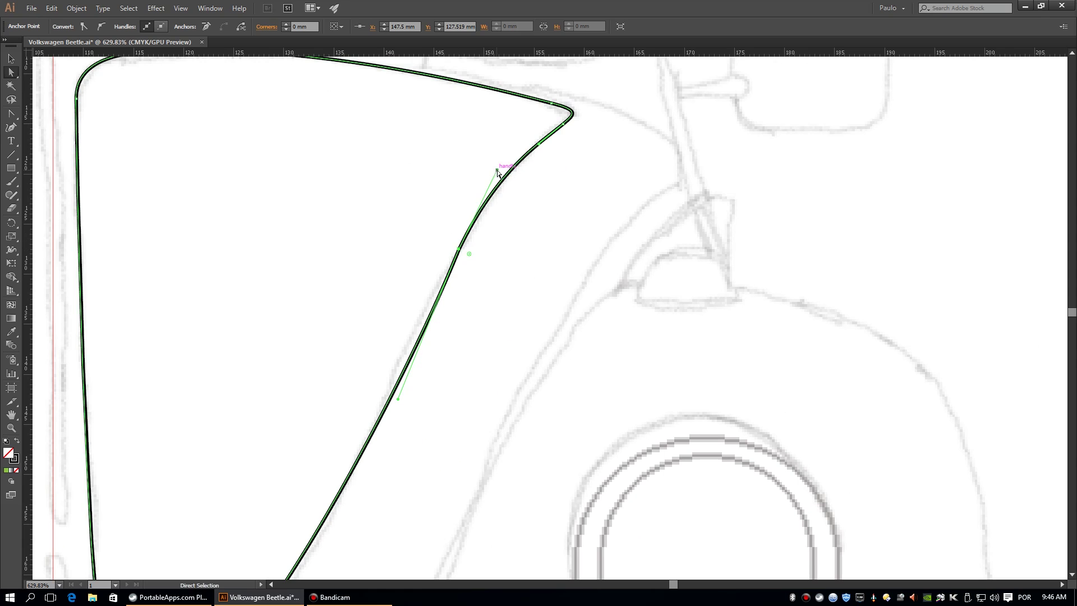
left_click_drag(498, 174, 484, 187)
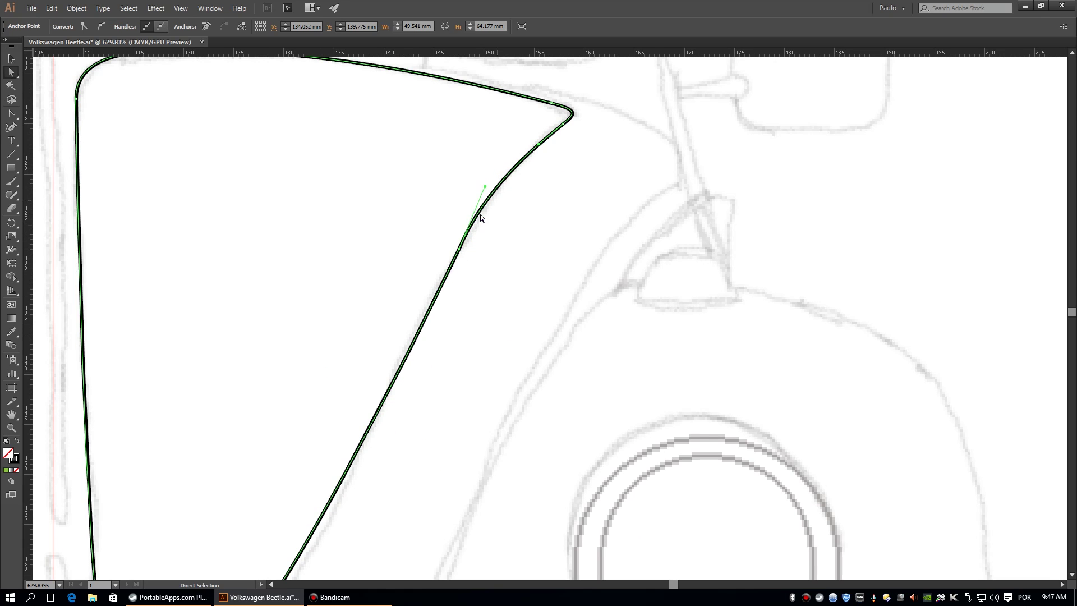
key("ctrl+0")
scroll(630, 219, "up", 5)
left_click_drag(477, 490, 539, 365)
left_click(671, 313)
Adjust one more side anchor to refine the curve, then save the file.
key("ctrl+0")
left_click(527, 315)
scroll(526, 316, "up", 4)
left_click_drag(483, 309, 516, 247)
left_click(613, 300)
key("ctrl+0")
key("ctrl+0")
key("ctrl+s")
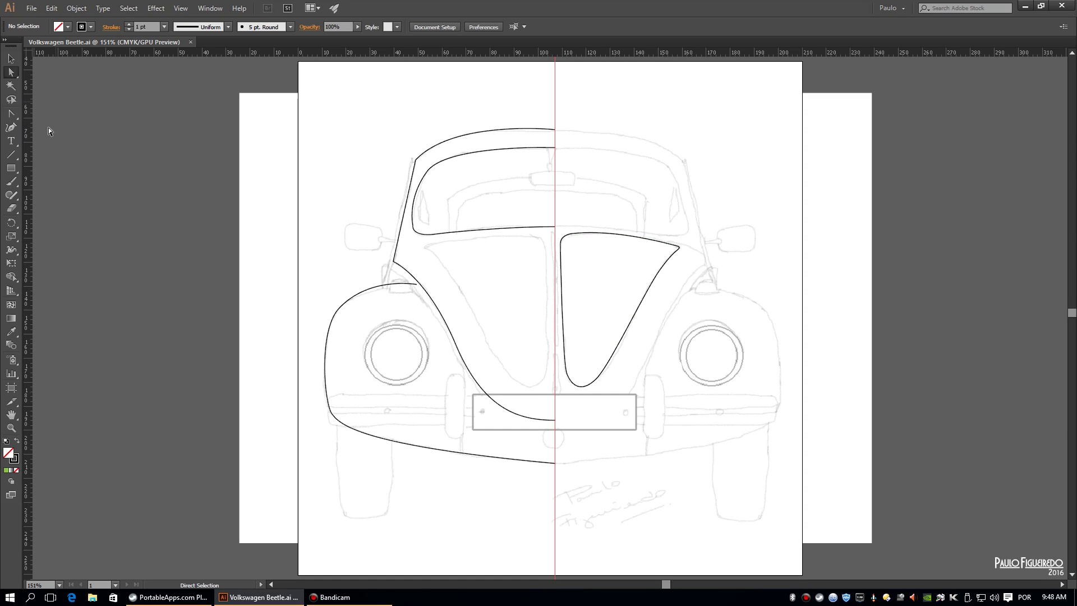
Pen-draw the closed left front tire outline below the bumper.
scroll(376, 487, "up", 2)
left_click(344, 245)
left_click_drag(360, 460, 381, 460)
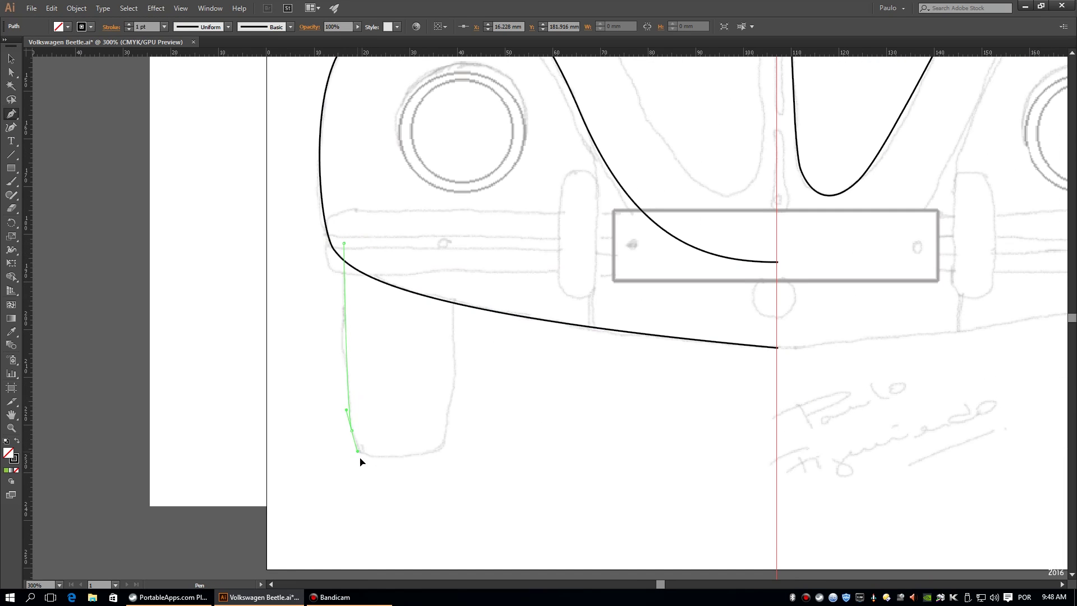
left_click_drag(456, 279, 454, 266)
left_click(344, 244)
key("a")
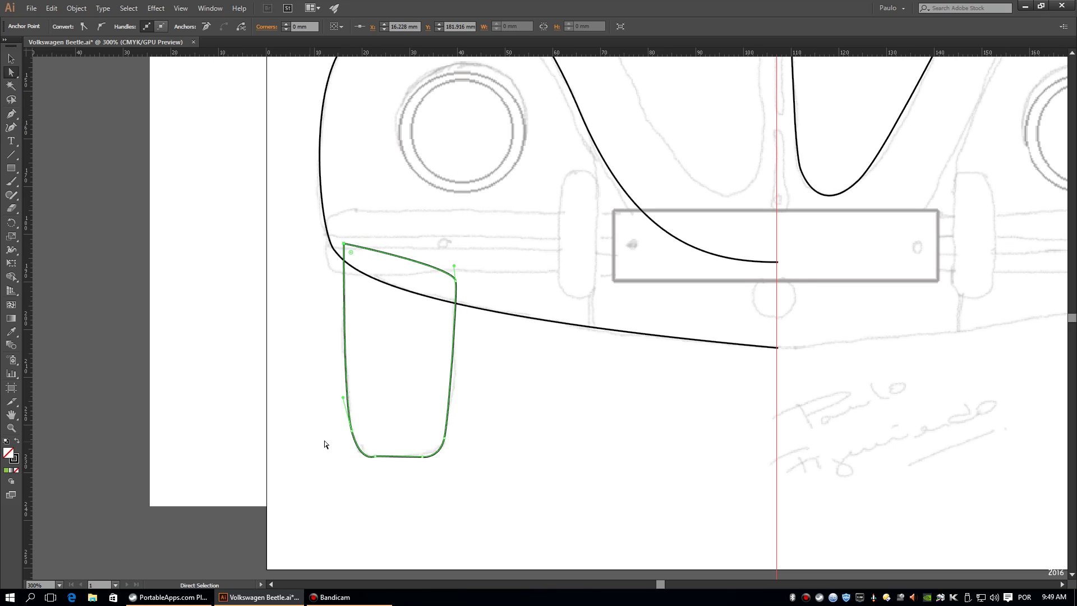
left_click(363, 462)
Send the tire behind the body lines and save.
left_click(455, 312)
left_click(500, 342)
key("v")
left_click(427, 360)
right_click(344, 320)
left_click(504, 516)
key("ctrl+0")
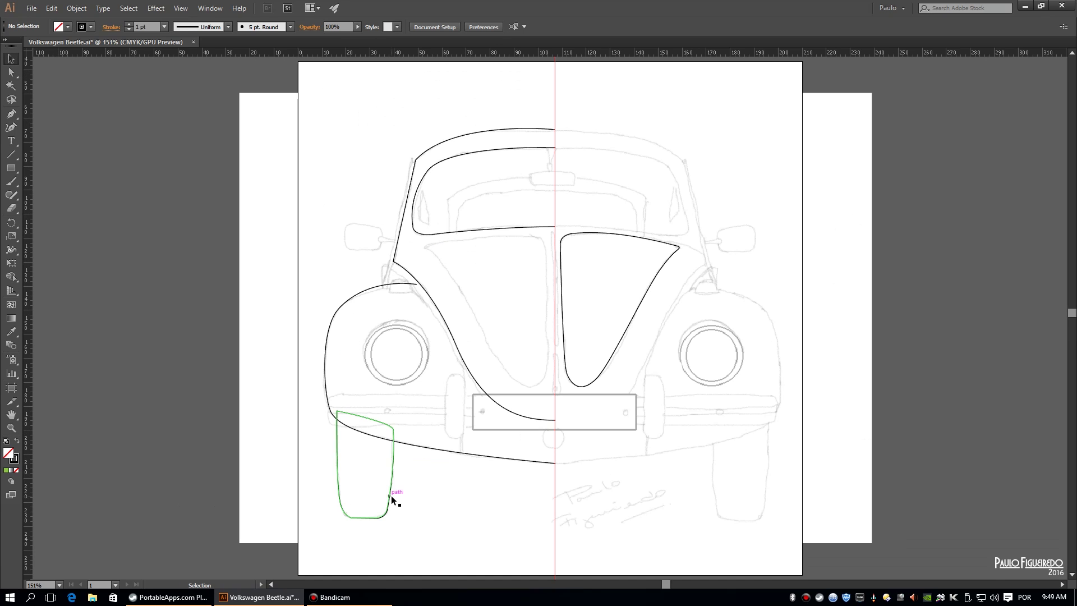
key("ctrl+s")
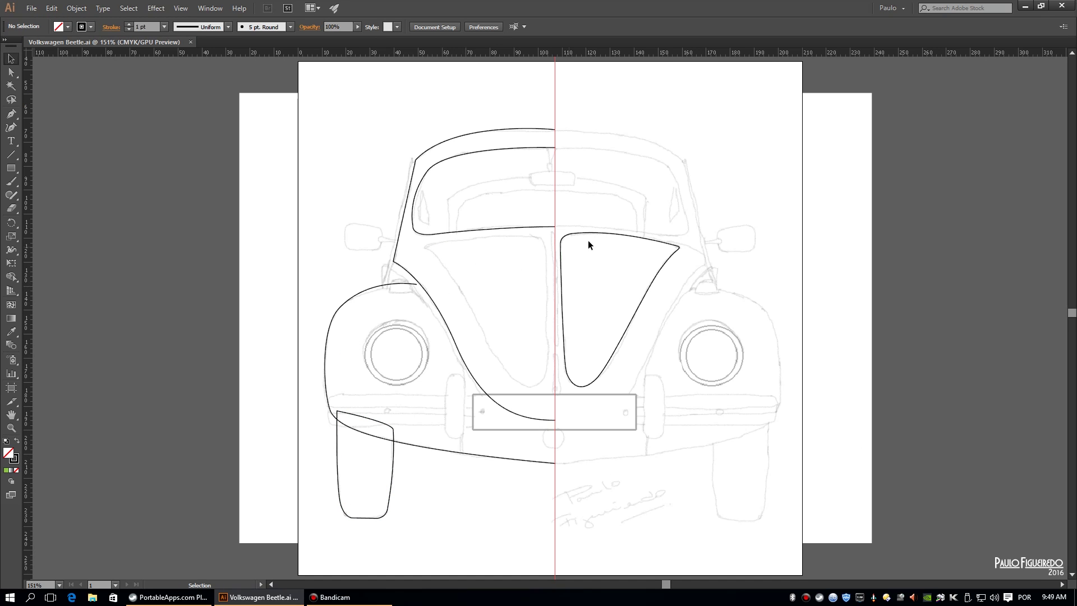
Reflect the hood panel to the left half, widen it slightly and save.
left_click(589, 241)
right_click(551, 226)
left_click(729, 435)
key("Return")
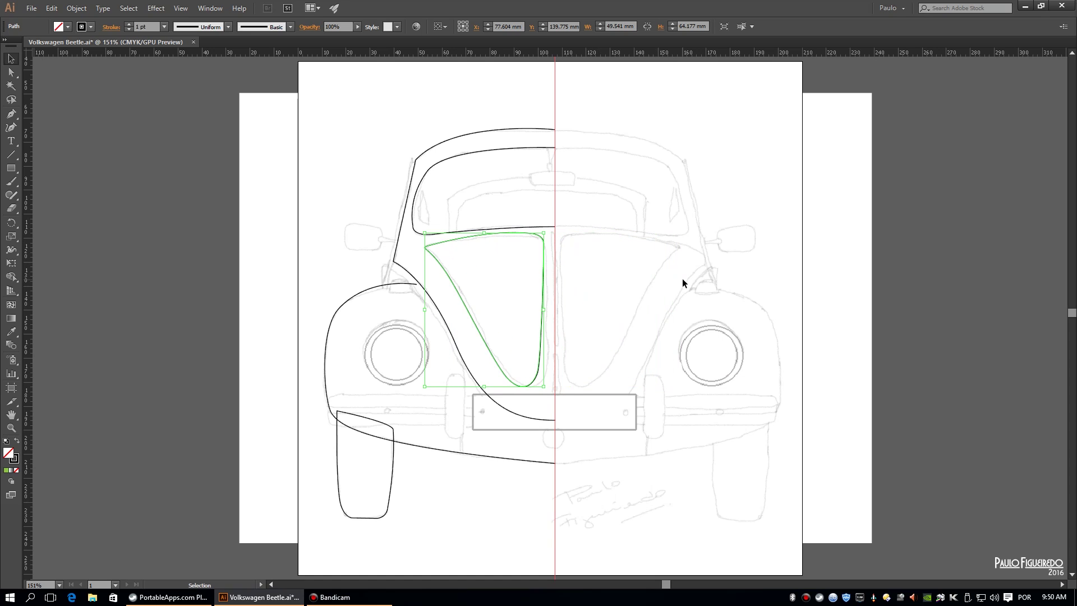
left_click_drag(544, 310, 546, 309)
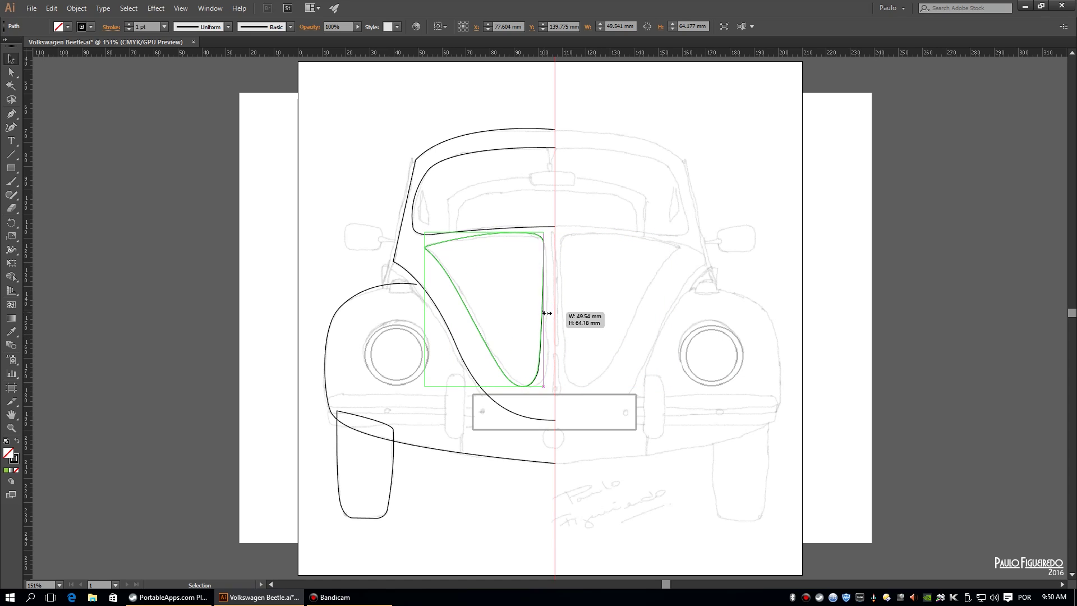
left_click(485, 241)
key("ctrl+s")
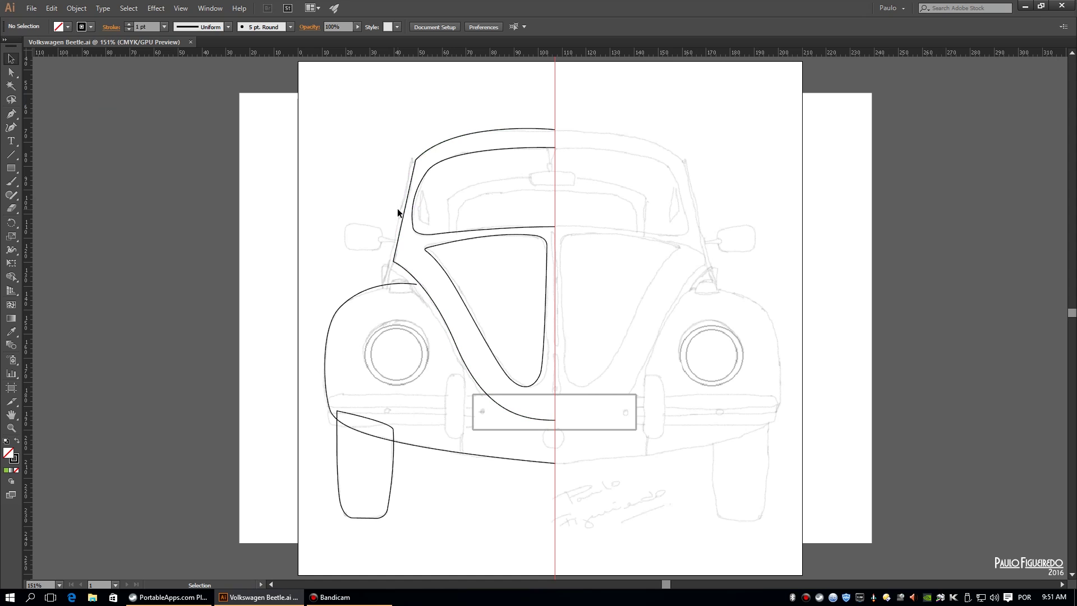
Draw the mirror arm from the windshield pillar outward.
left_click(14, 170)
left_click(10, 114)
scroll(547, 249, "up", 3)
scroll(547, 250, "up", 2)
left_click(549, 246)
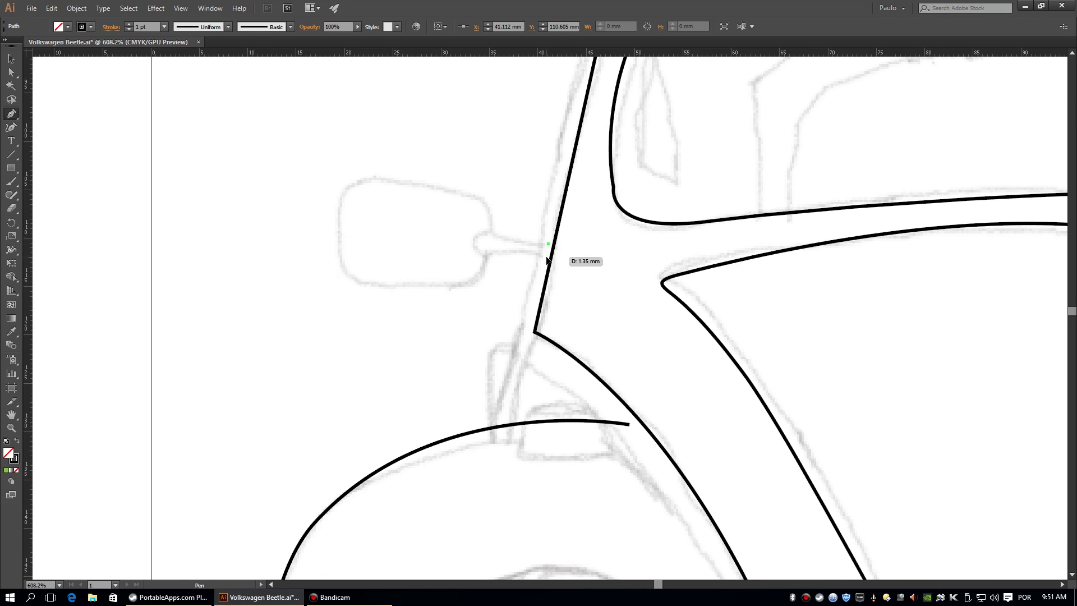
left_click(481, 257)
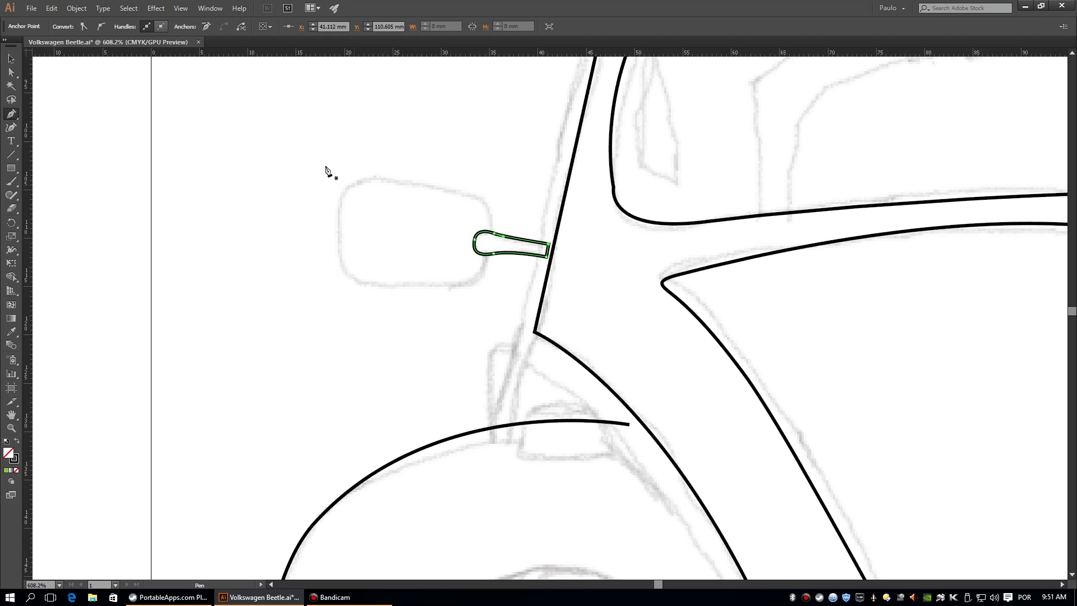
left_click(517, 192, "ctrl")
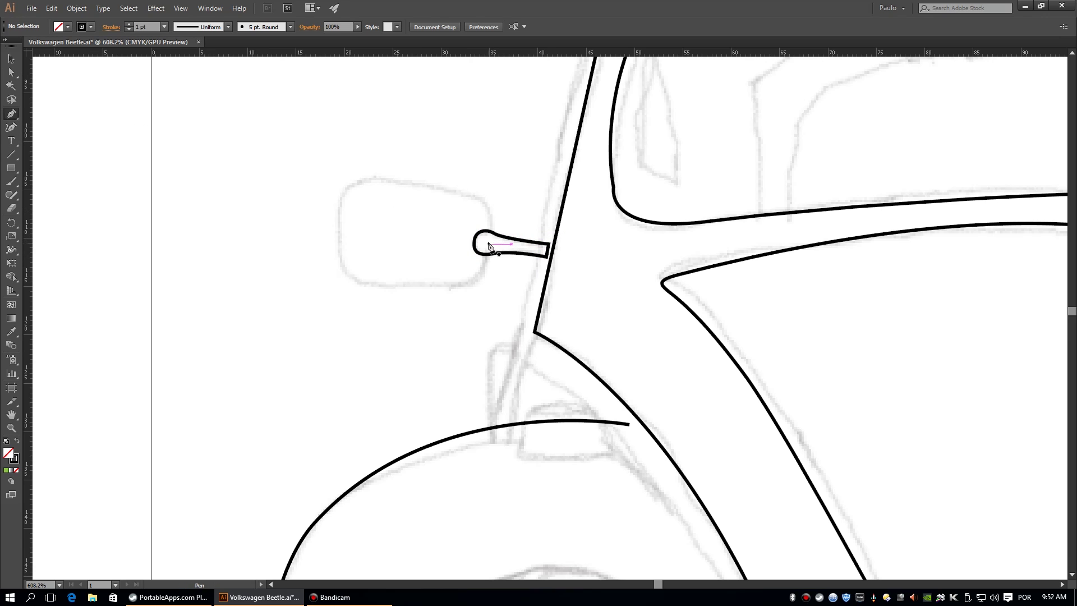
Draw the closed mirror head with rounded top-left and bottom-left corners.
left_click(491, 222)
left_click(476, 196)
left_click(389, 179)
left_click_drag(339, 207, 338, 243)
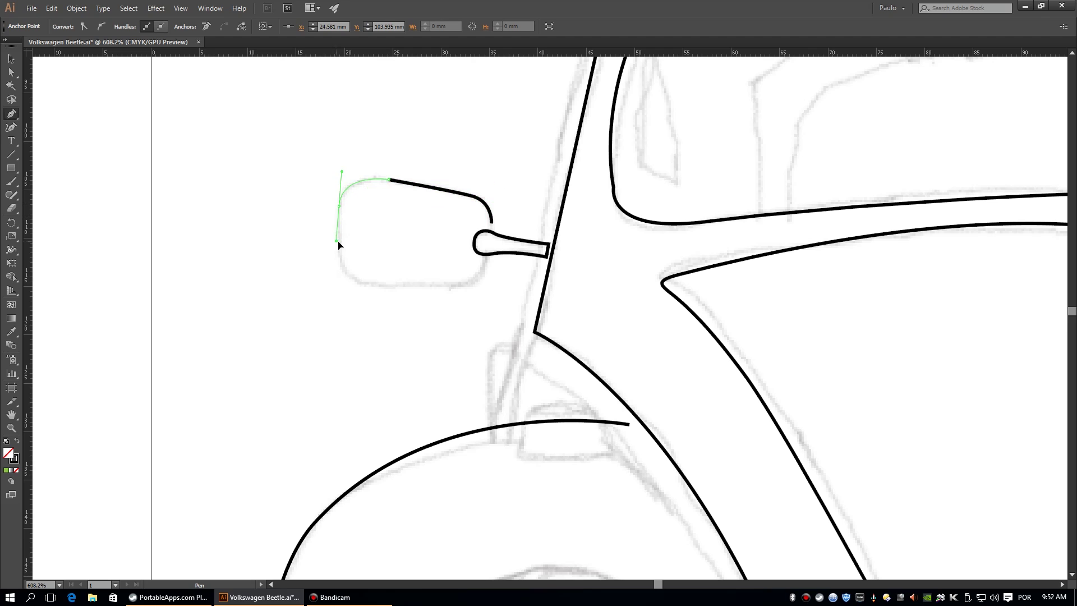
left_click_drag(446, 286, 468, 288)
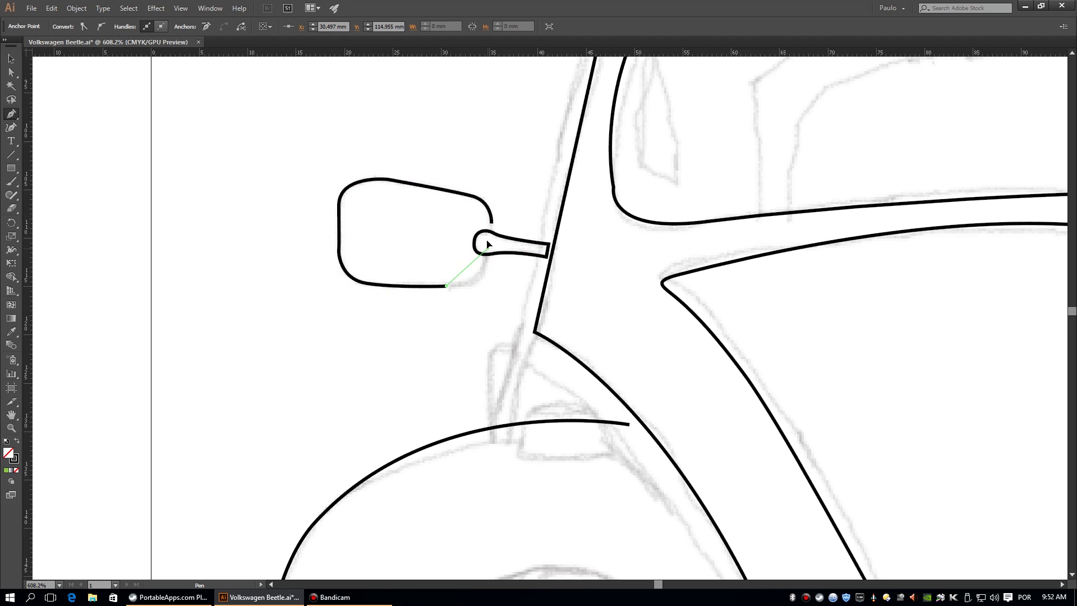
left_click(492, 222)
Open the mirror arm's arrangement options, fit the artboard and save.
key("v")
right_click(547, 236)
key("Escape")
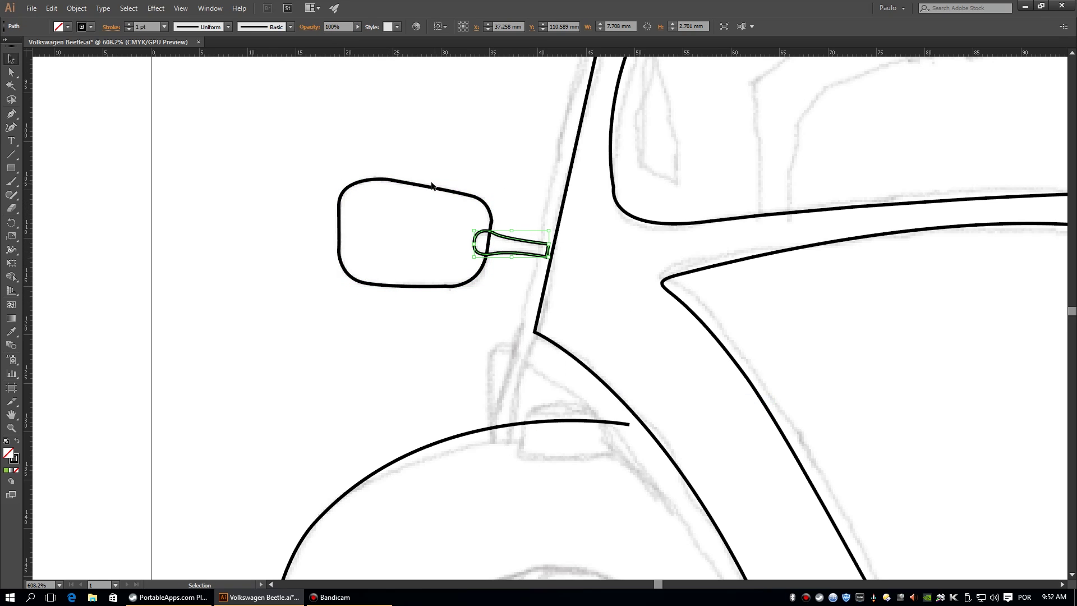
key("ctrl+0")
left_click(220, 143)
key("ctrl+s")
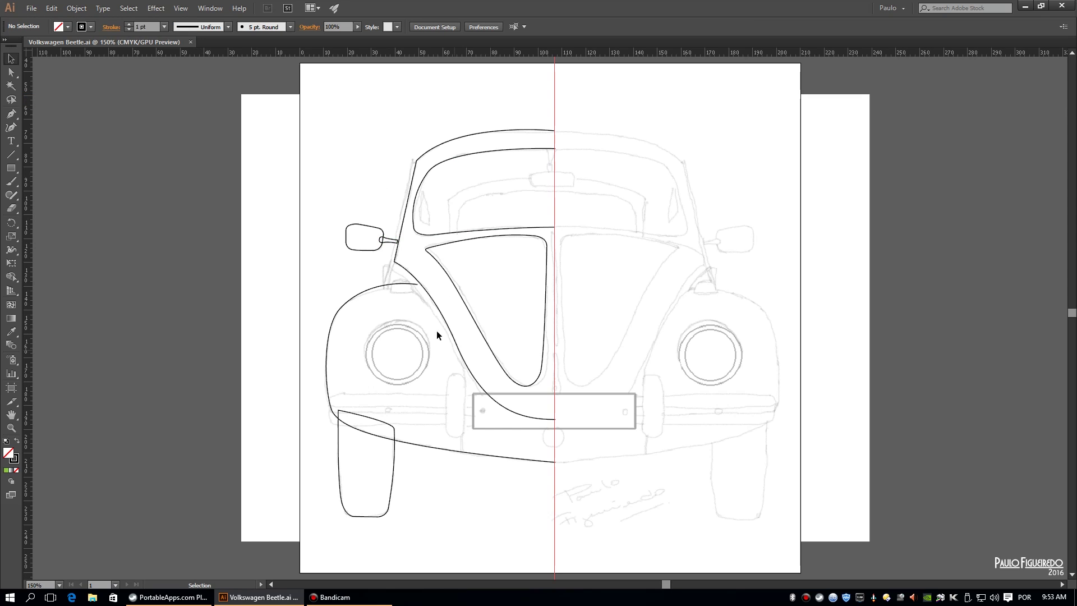
Draw the turn-signal lamp base on the fender with a curved upper-left corner.
scroll(438, 335, "up", 5)
left_click(383, 258)
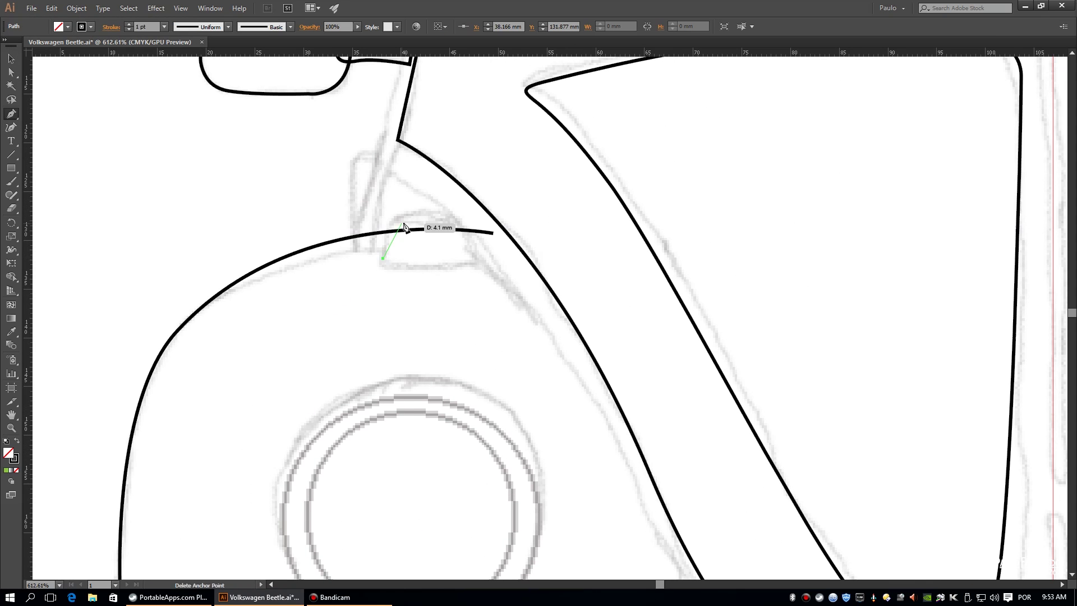
left_click_drag(396, 222, 415, 226)
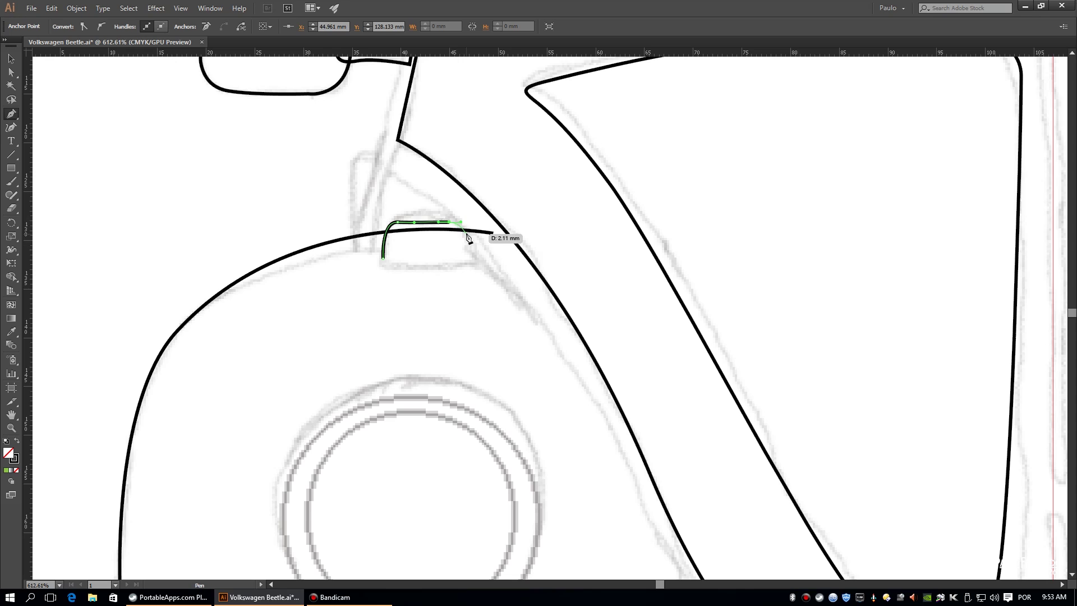
left_click(470, 258)
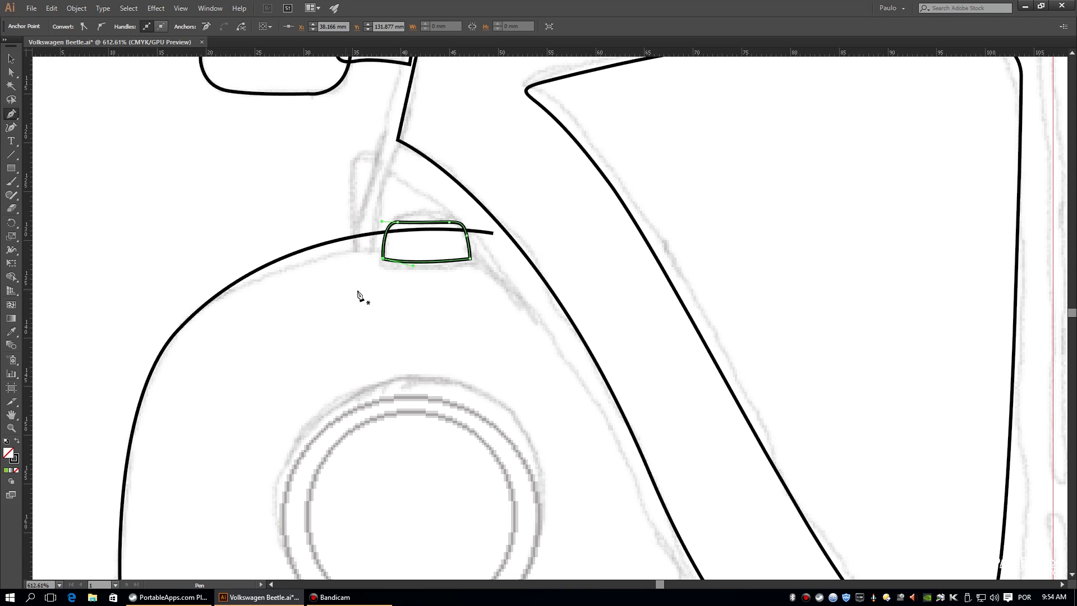
Add the lamp's domed top and fit the artboard in view.
left_click(427, 211)
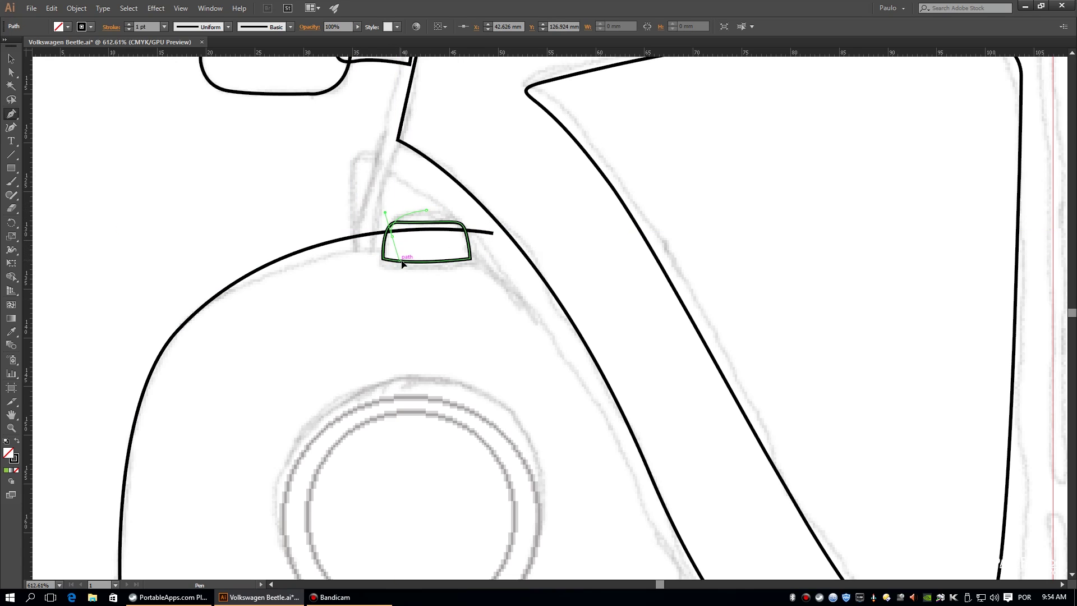
left_click_drag(464, 236, 480, 240)
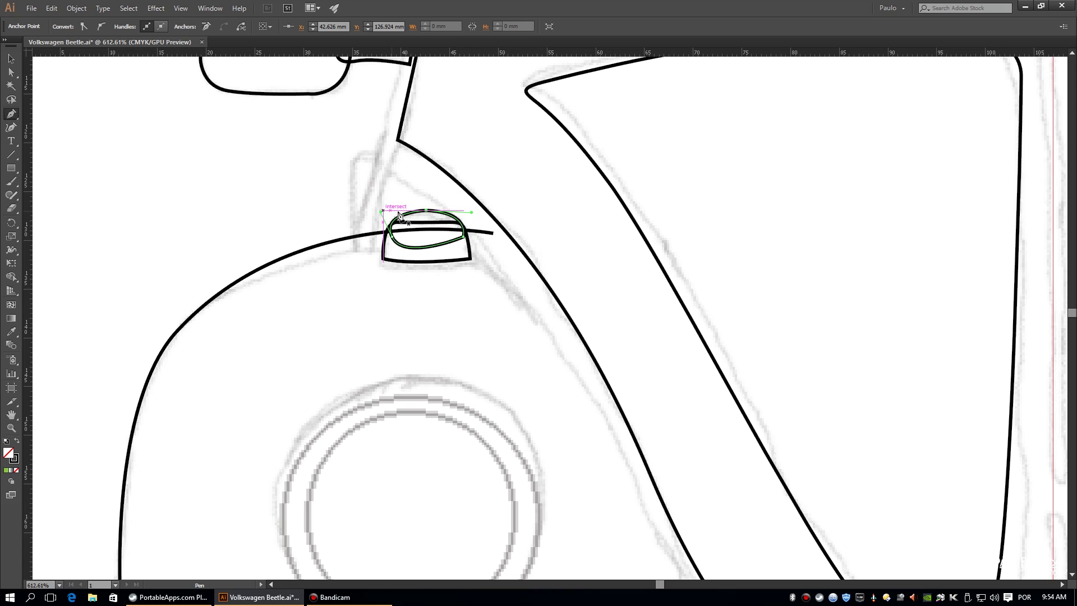
key("v")
right_click(390, 258)
left_click(192, 231)
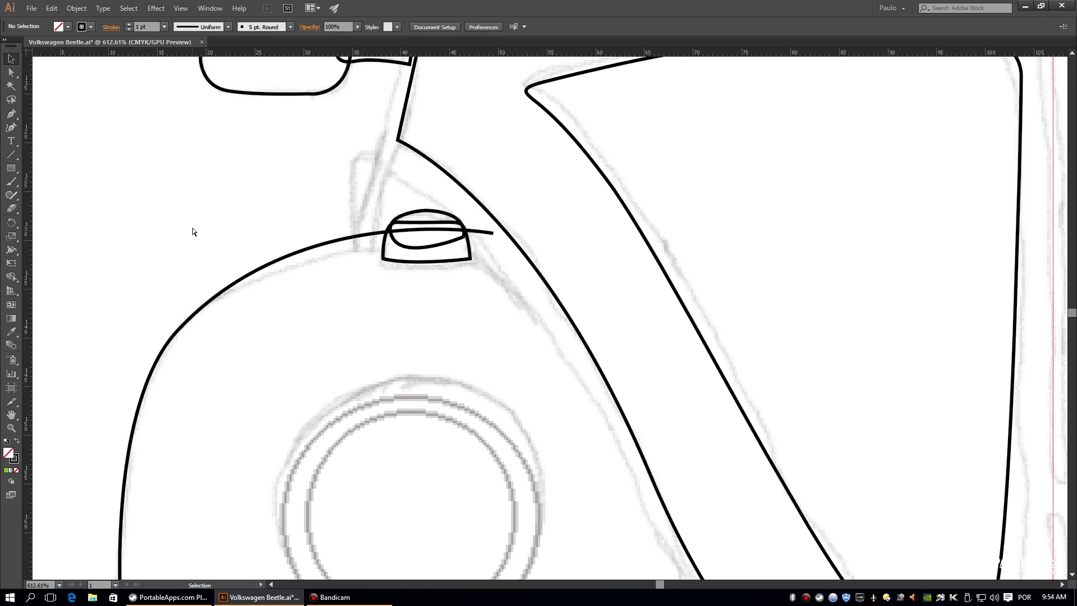
key("ctrl+0")
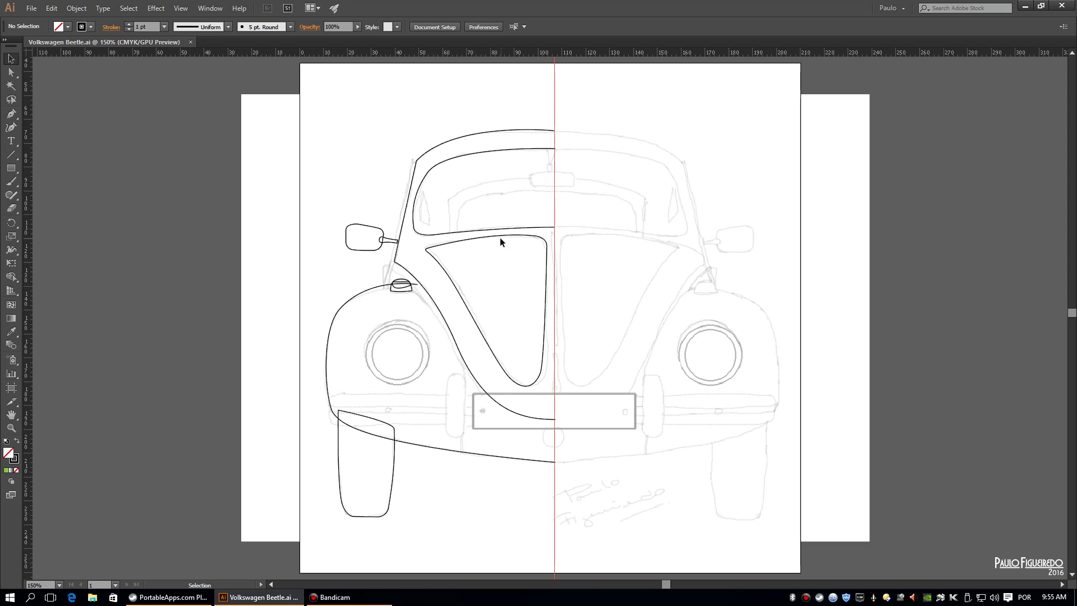
Pen-draw the inner windshield glass outline, curving from the centre guide around the left half.
left_click_drag(431, 421, 455, 400)
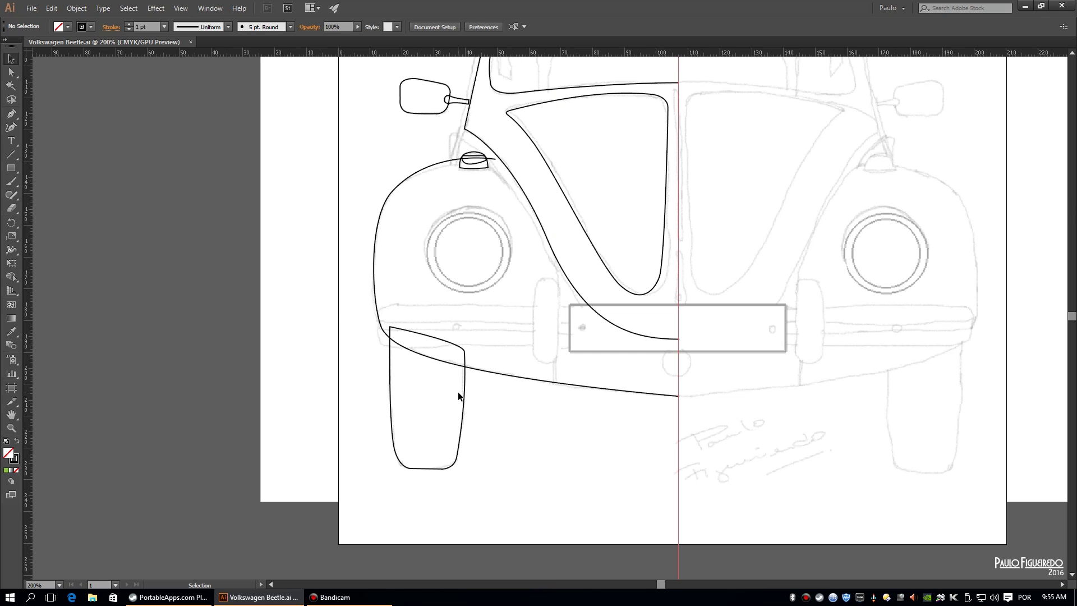
mouse_move(549, 150)
left_mouse_down()
mouse_move(510, 297)
mouse_move(463, 277)
left_mouse_up()
left_click(621, 262)
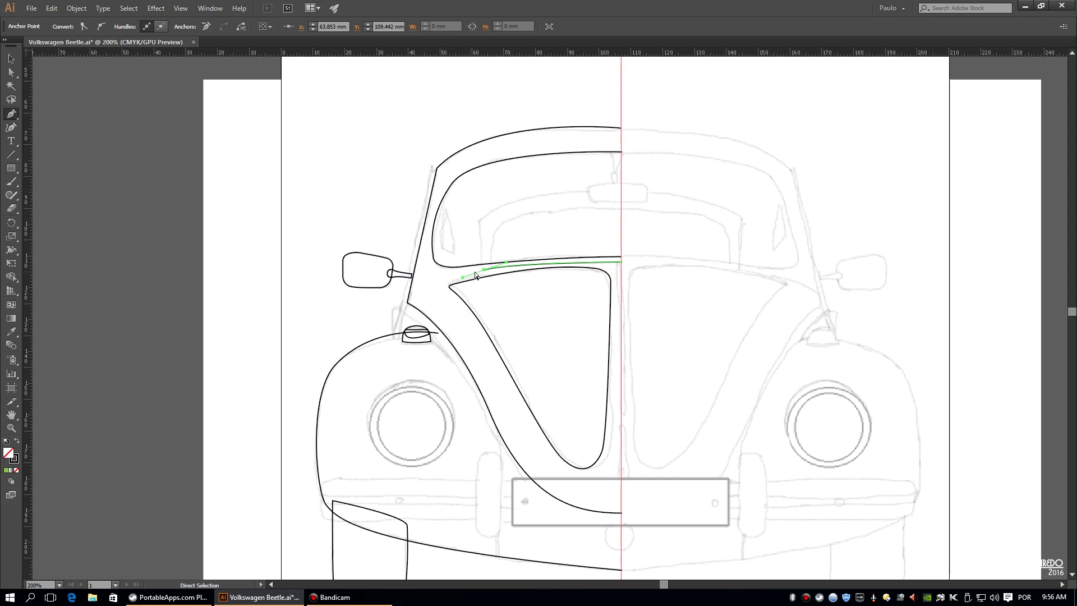
left_click_drag(477, 214, 481, 220)
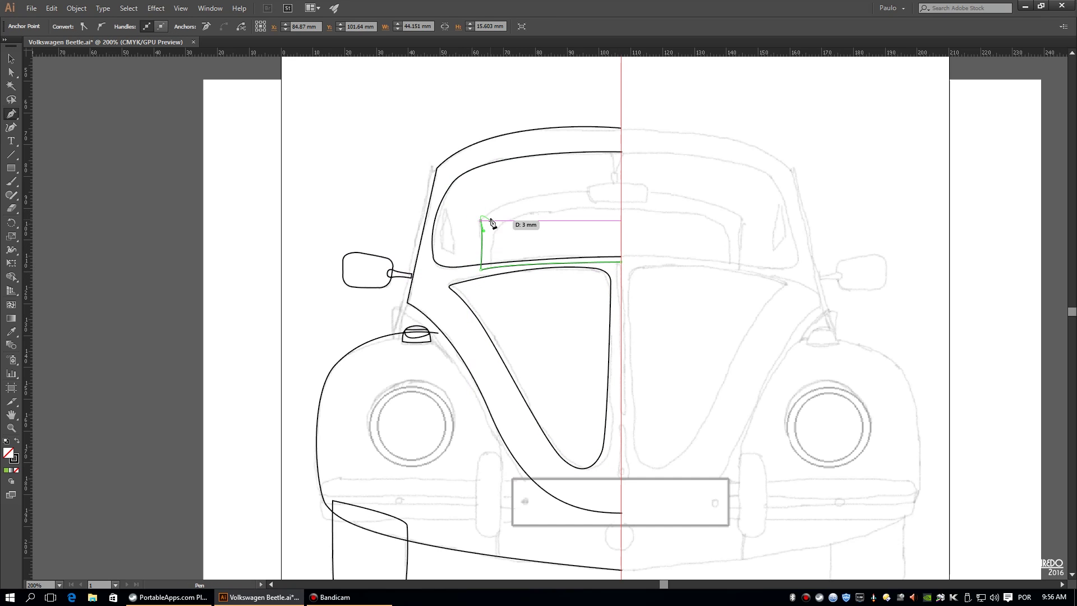
left_click_drag(717, 192, 712, 191)
key("v")
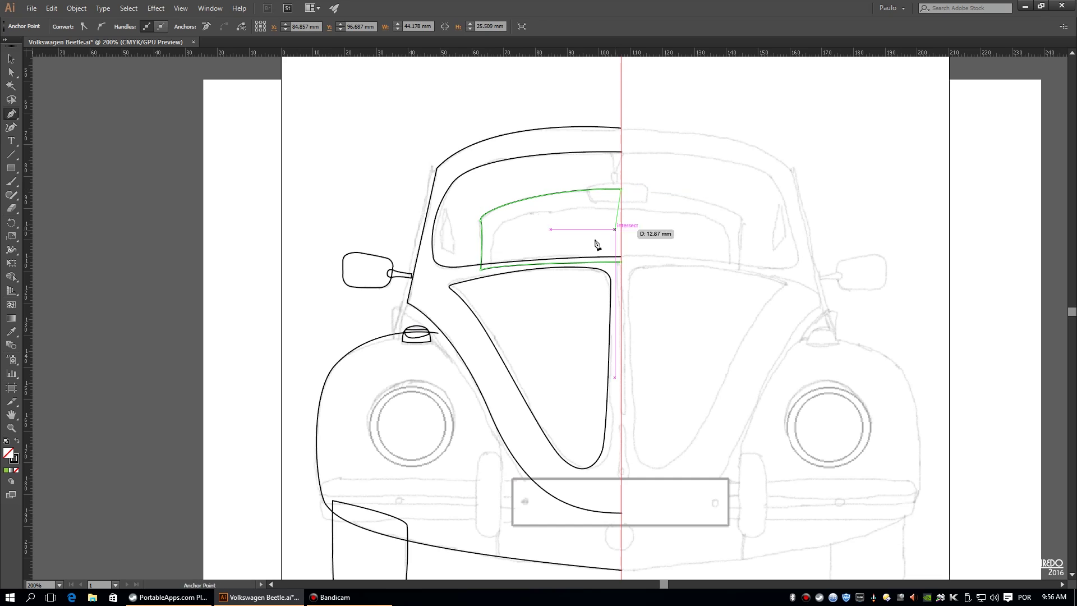
left_click(418, 236)
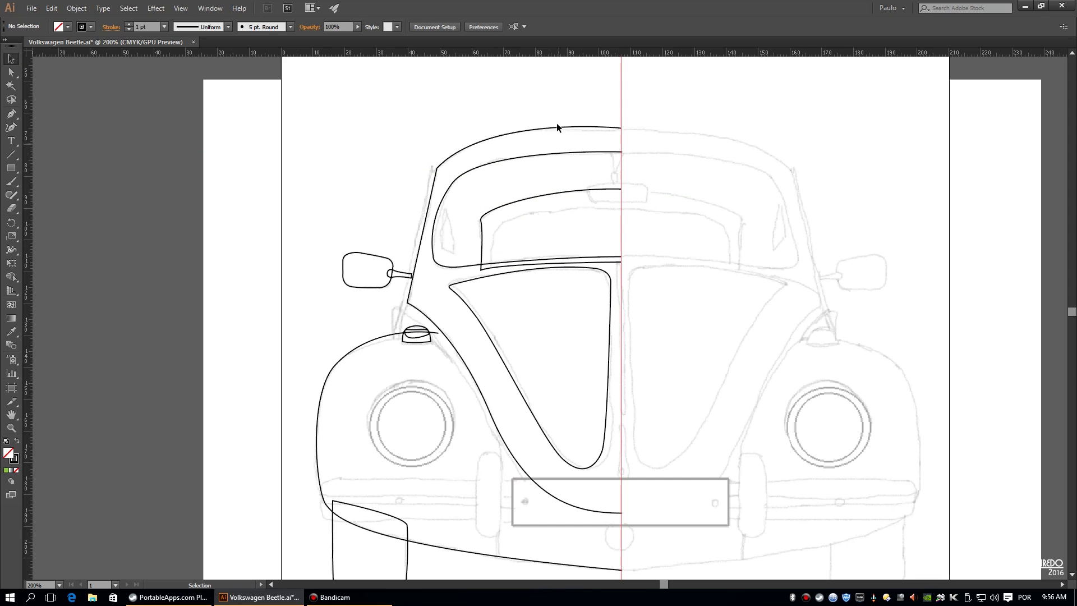
Smooth the hood panel's lower-right corner anchor with Direct Selection, then save the drawing.
key("a")
scroll(342, 138, "down", 2, "alt")
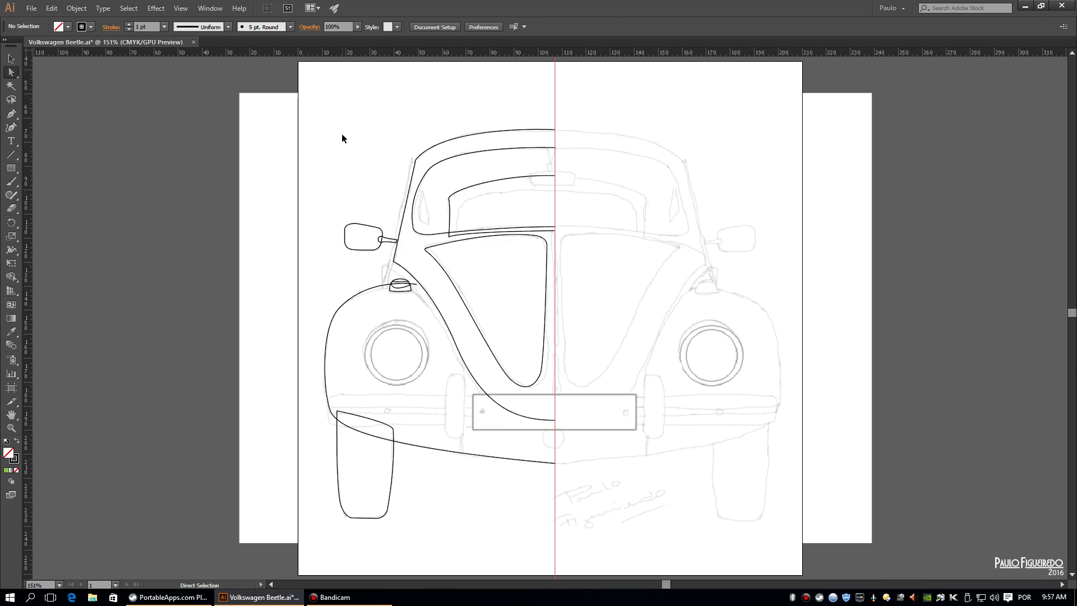
left_click(542, 376)
left_click_drag(529, 380, 533, 385)
left_click(859, 243)
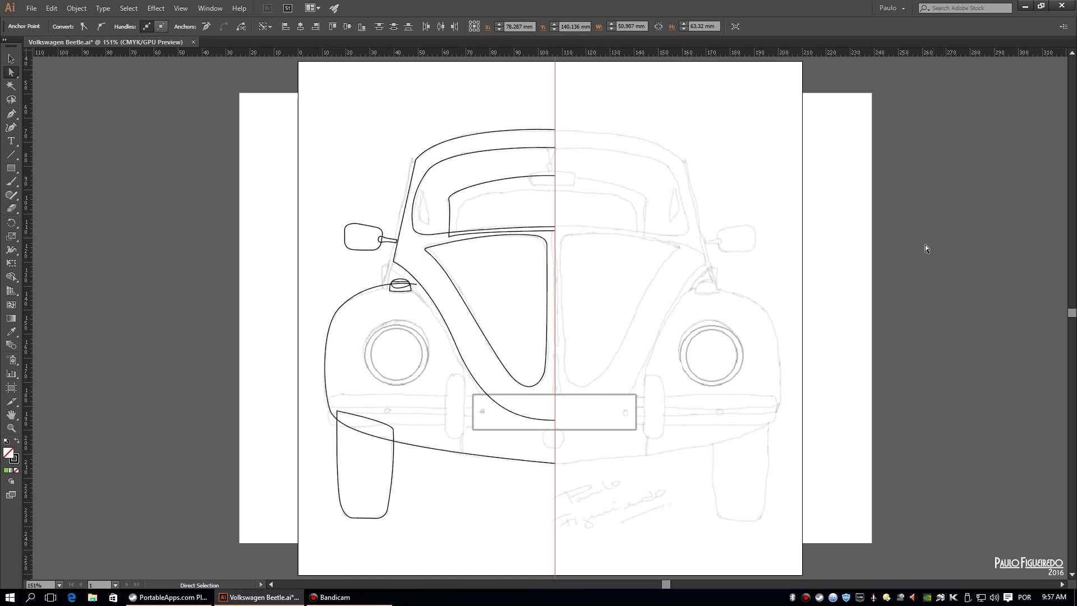
left_click(434, 254)
scroll(433, 253, "up", 3, "alt")
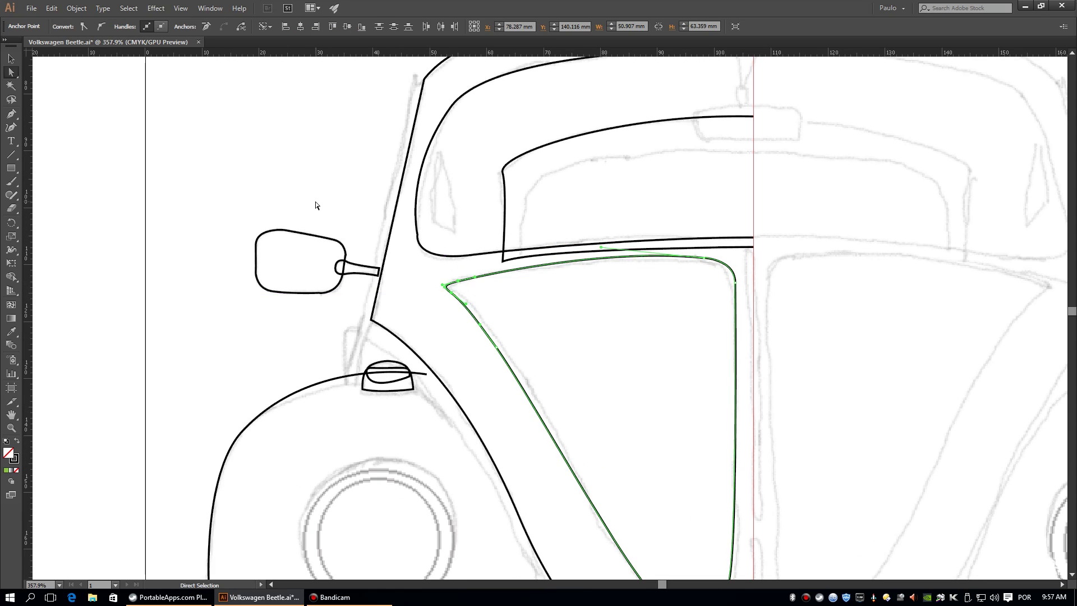
left_click(315, 202)
scroll(315, 202, "down", 3, "alt")
left_click(31, 8)
left_click(75, 101)
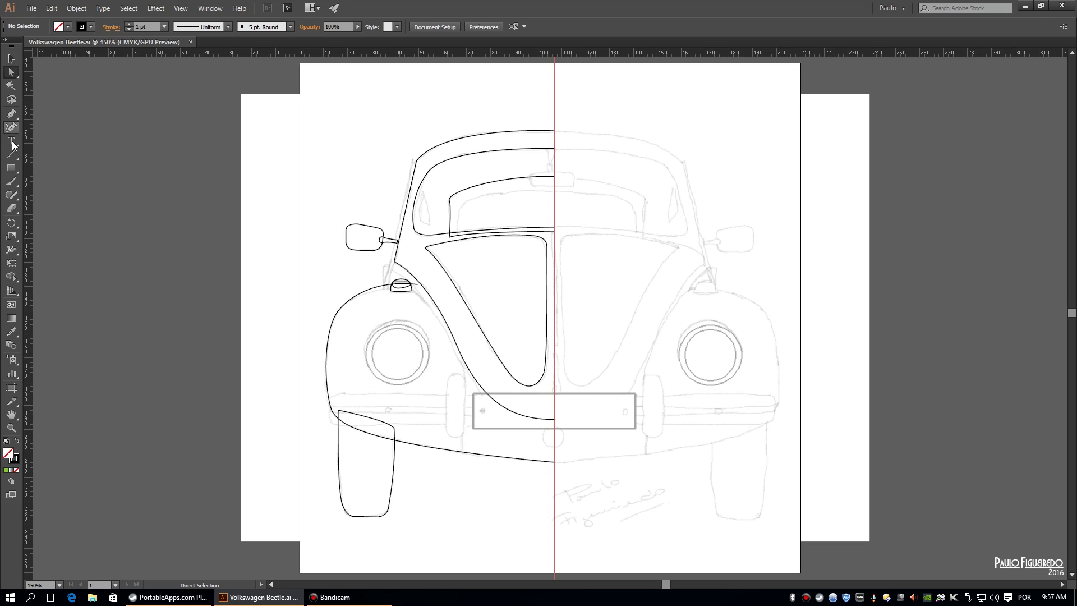
Pen-draw a closed narrow strip tracing the left windshield pillar from roof to fender.
scroll(424, 185, "up", 2, "alt")
scroll(461, 178, "up", 1, "alt")
left_click(489, 122)
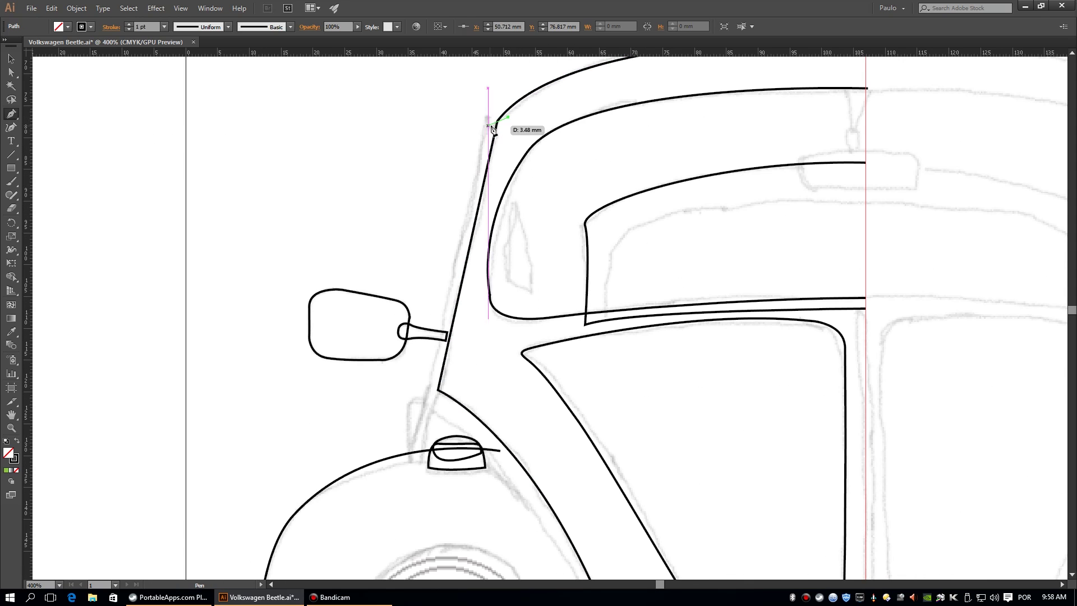
left_click(410, 472)
left_click(571, 481)
left_click(471, 306)
left_click(507, 117)
right_click(481, 175)
left_click(278, 412, "ctrl")
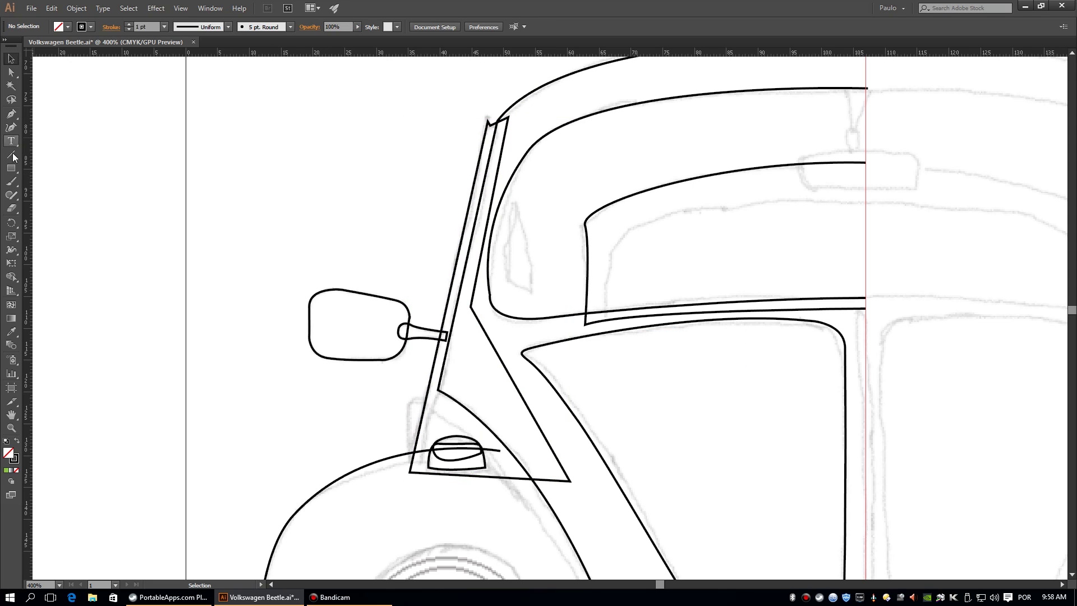
Add a small closed shape at the pillar's foot beside the wiper base.
left_click(12, 113)
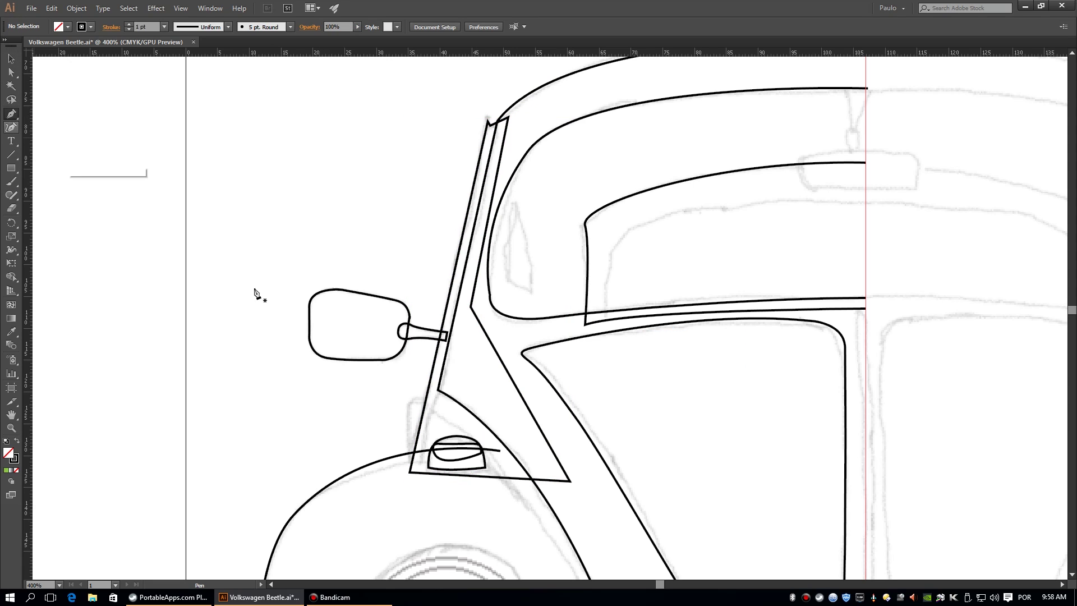
left_click(432, 400)
left_click(410, 458)
left_click(420, 458)
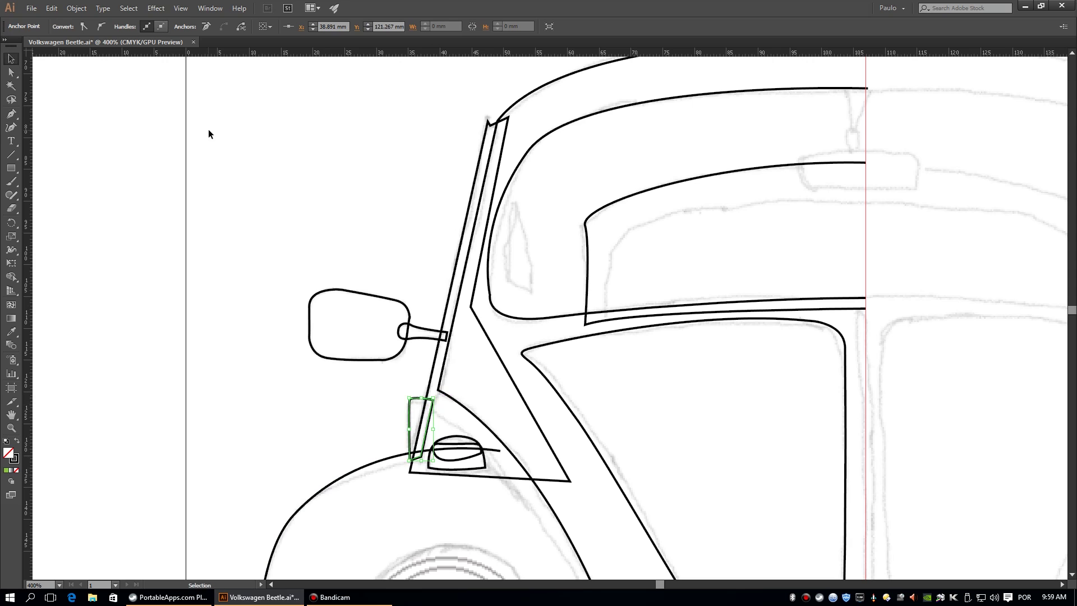
right_click(425, 180)
left_click(427, 184)
key("ctrl+0")
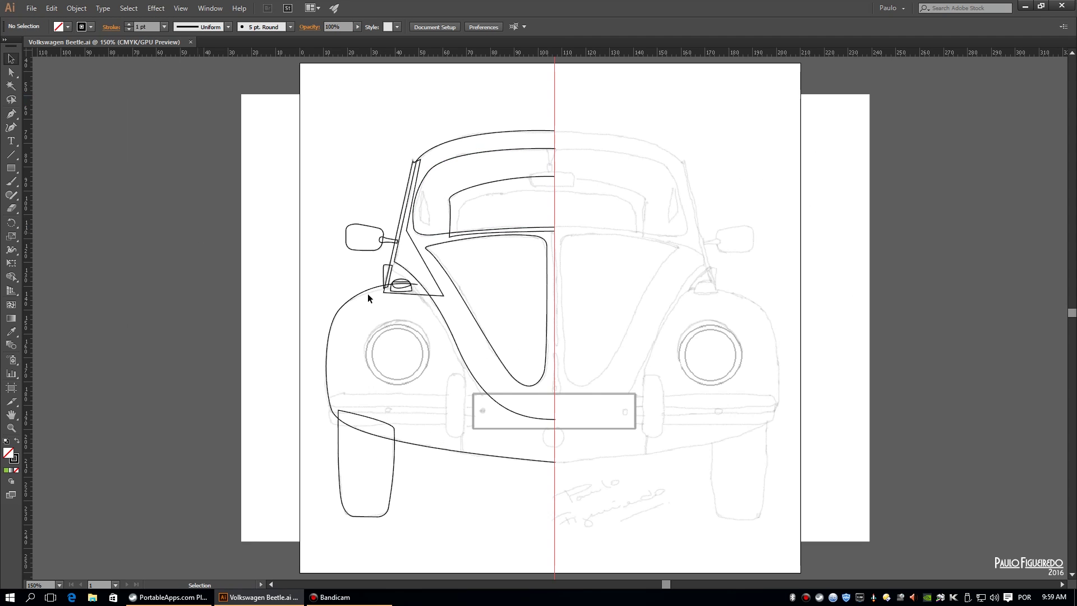
key("ctrl+plus")
key("ctrl+plus")
key("ctrl+plus")
Pen-draw the teardrop left vent window and adjust its right corner anchor.
key("p")
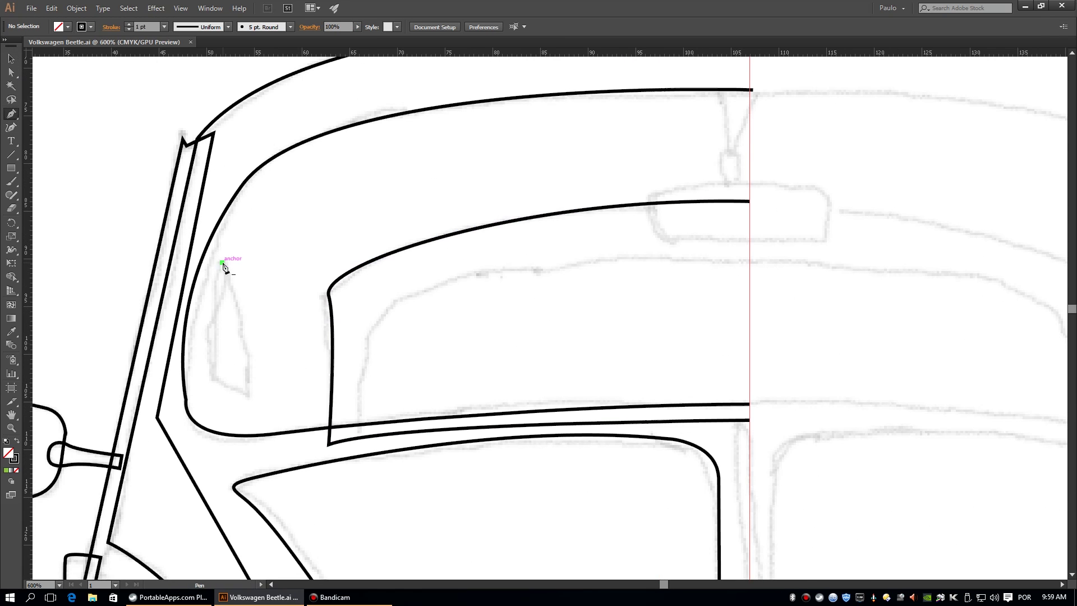
left_click(222, 262)
left_click_drag(210, 379, 248, 399)
left_click(248, 396)
left_click(249, 354)
left_click(222, 262)
key("a")
left_click(211, 404)
left_click(248, 354)
key("shift+c")
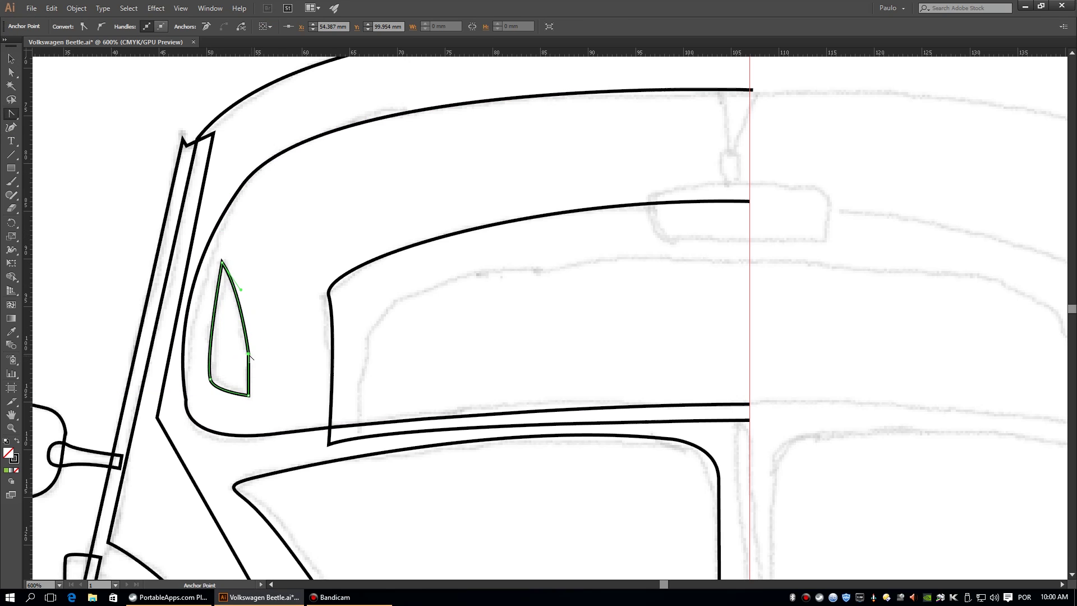
key("ctrl+shift+a")
key("ctrl+0")
Draw the inner windshield line from the centre guide around the left side and back.
scroll(386, 211, "up", 5)
left_click(725, 121)
left_click_drag(352, 147, 245, 180)
left_click_drag(232, 277, 225, 324)
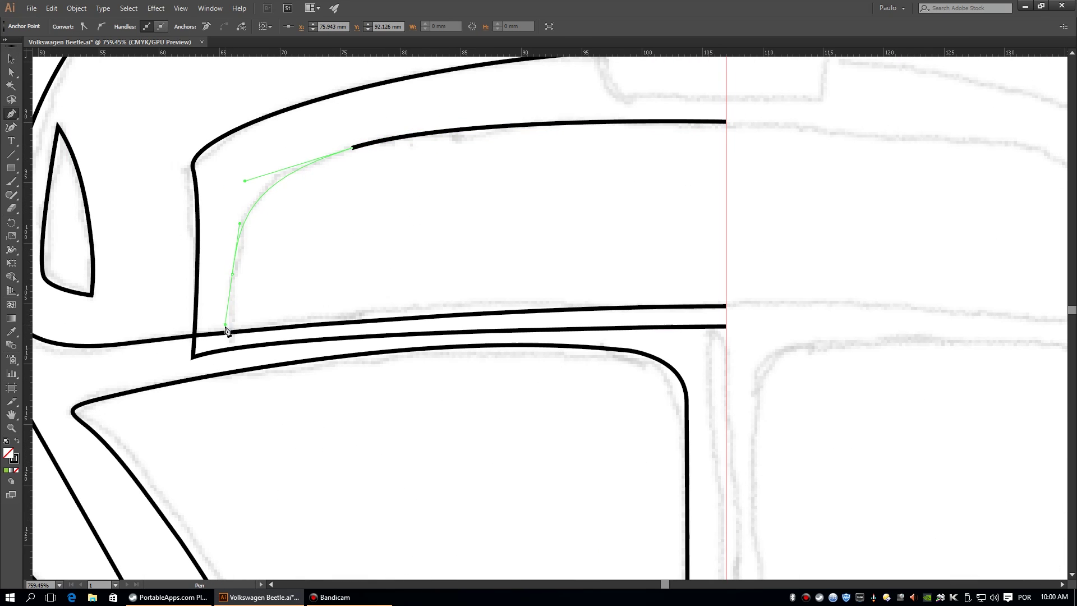
left_click(231, 339)
left_click(725, 324)
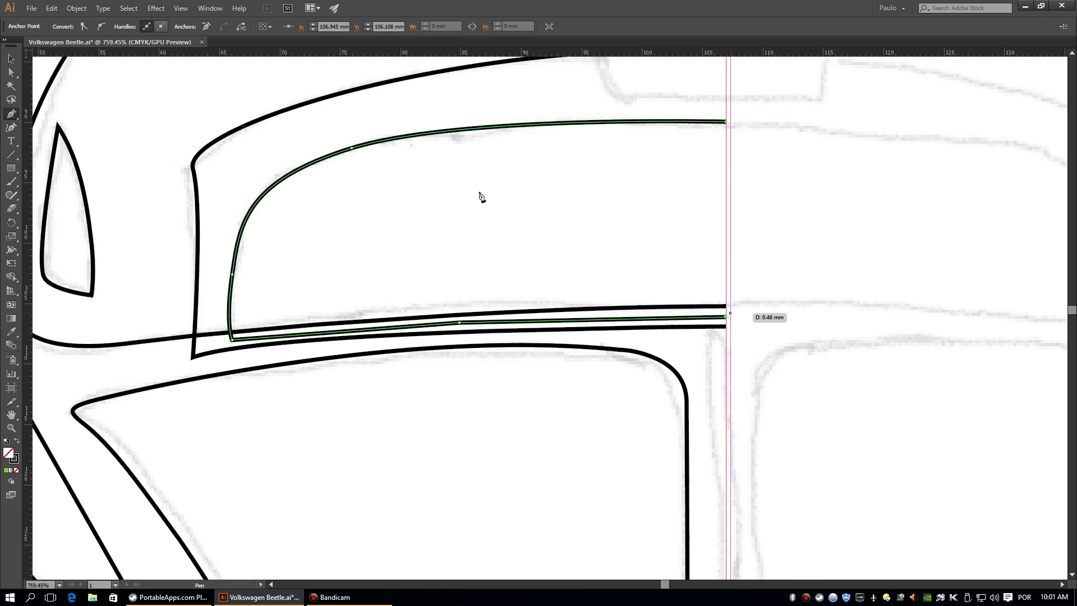
key("ctrl+shift+a")
key("ctrl+0")
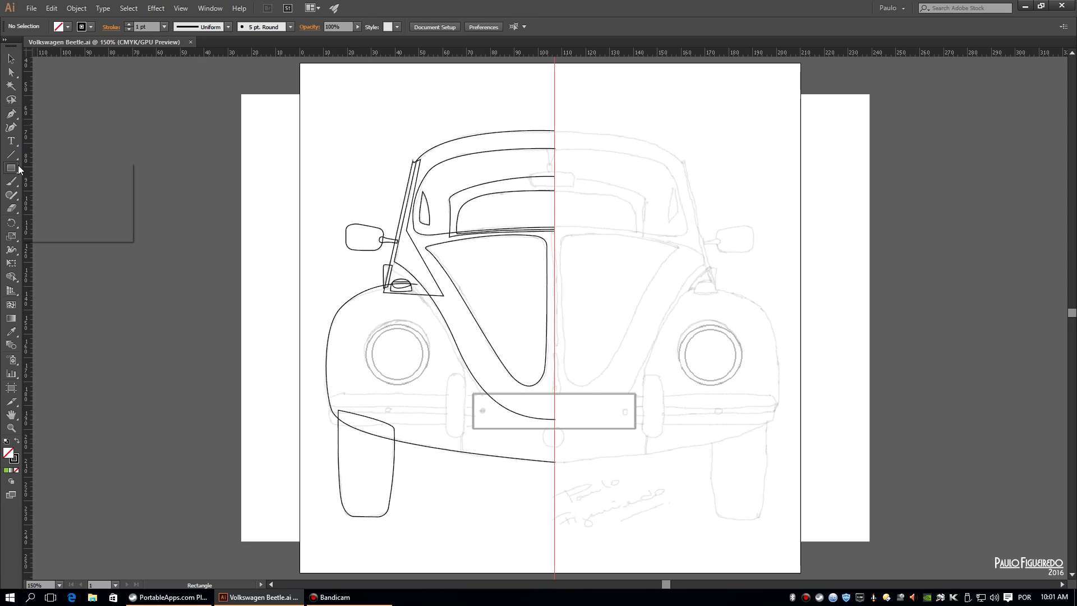
Add a small circle below the licence plate and a tall left bumper overrider, then save.
scroll(581, 447, "up", 2)
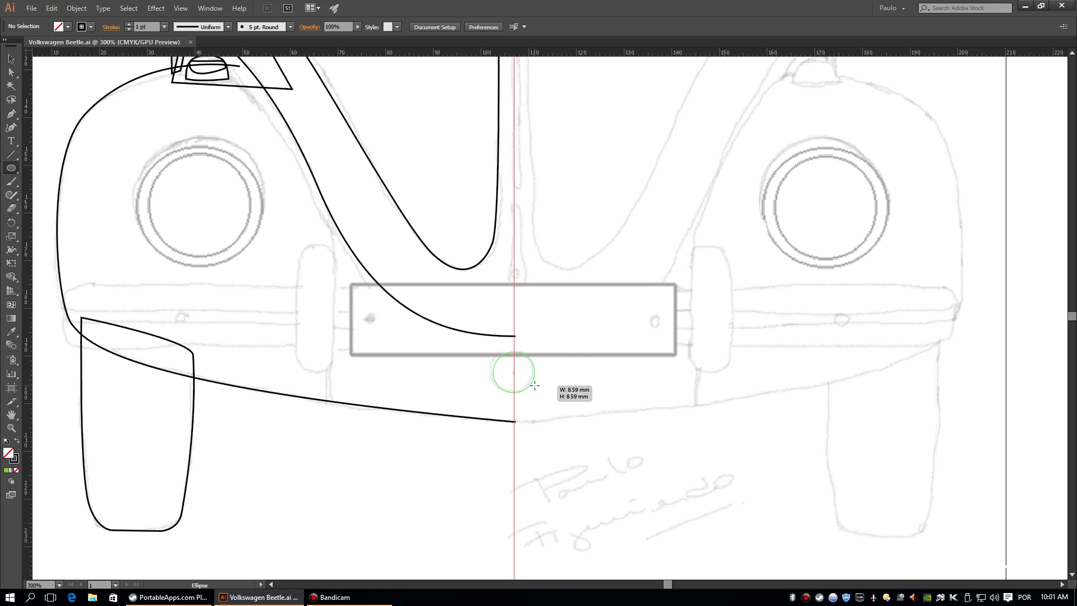
left_click_drag(535, 385, 535, 385)
left_click_drag(298, 243, 334, 372)
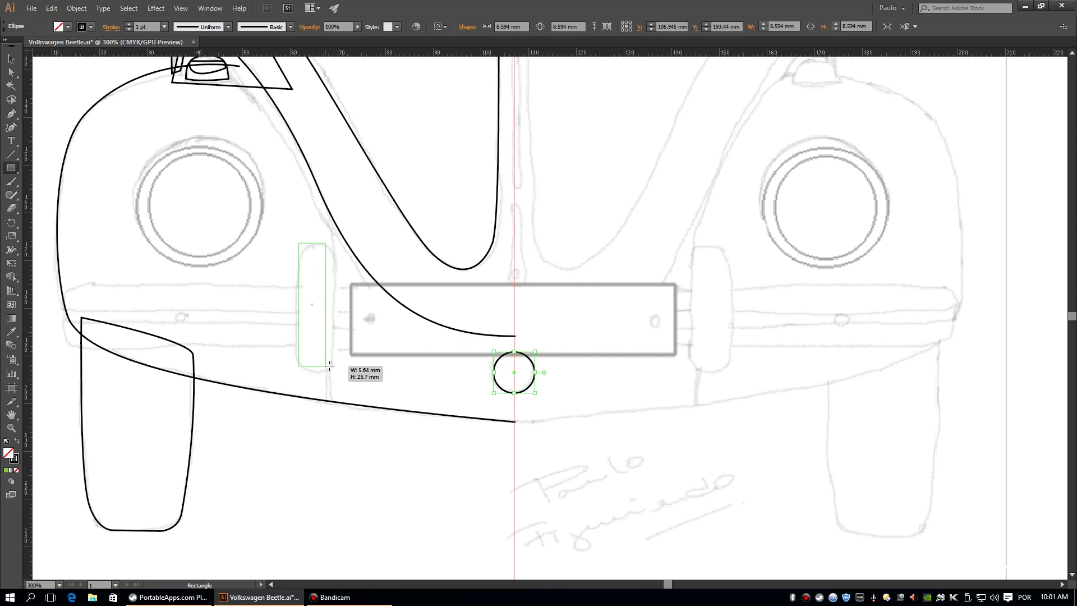
key("v")
key("ctrl+shift+a")
key("ctrl+s")
key("ctrl+0")
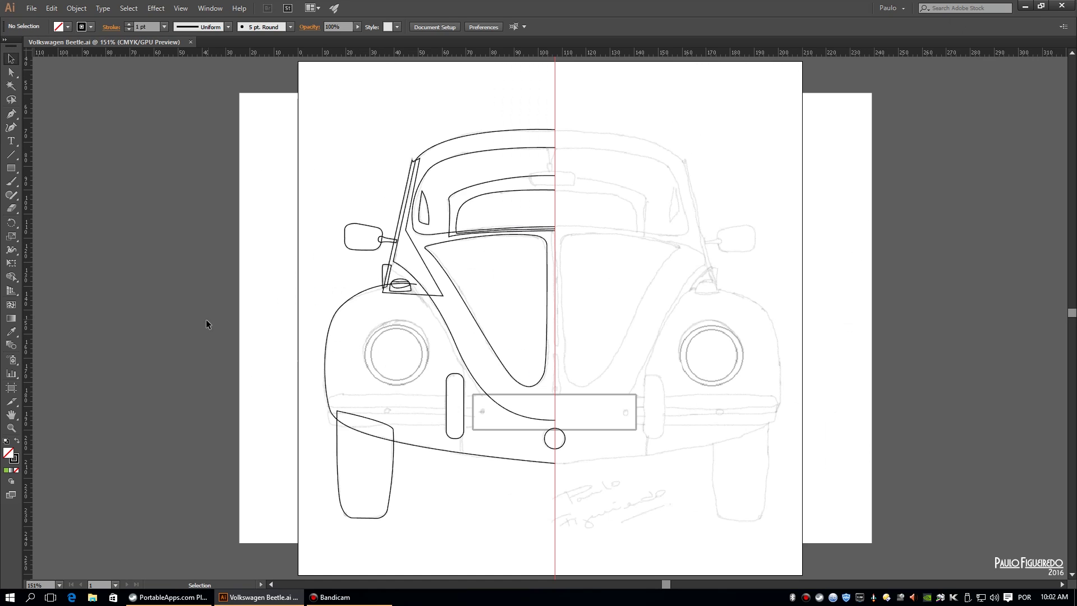
left_click(505, 131)
left_click(539, 236)
Reflect a copy of all left-half paths across the centre guide to form the right side.
left_click(426, 147)
mouse_move(317, 104)
left_mouse_down()
mouse_move(434, 446)
mouse_move(581, 534)
left_mouse_up()
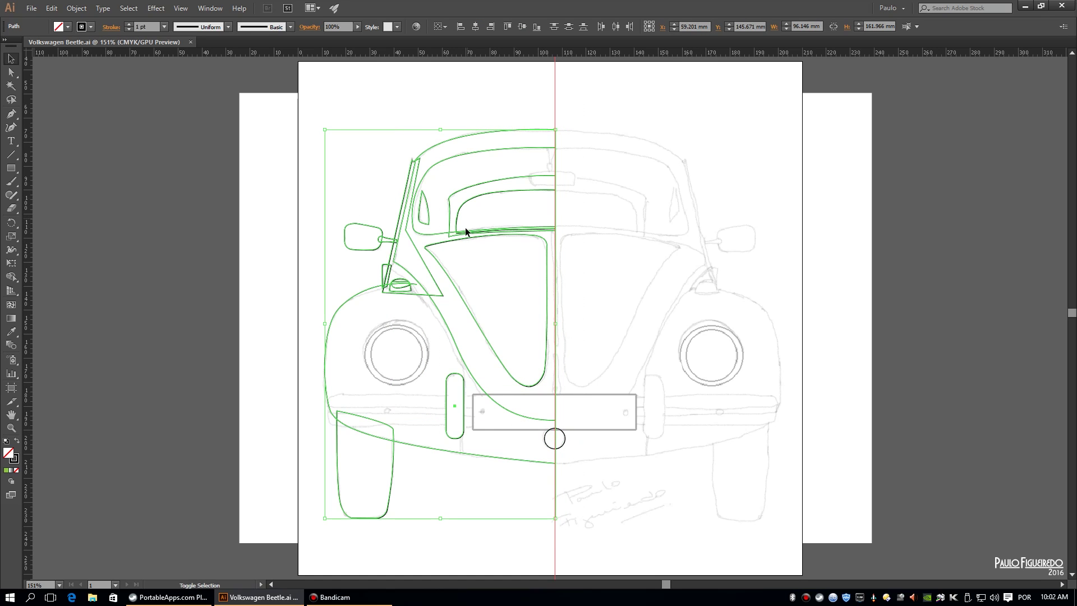
key("v")
right_click(494, 190)
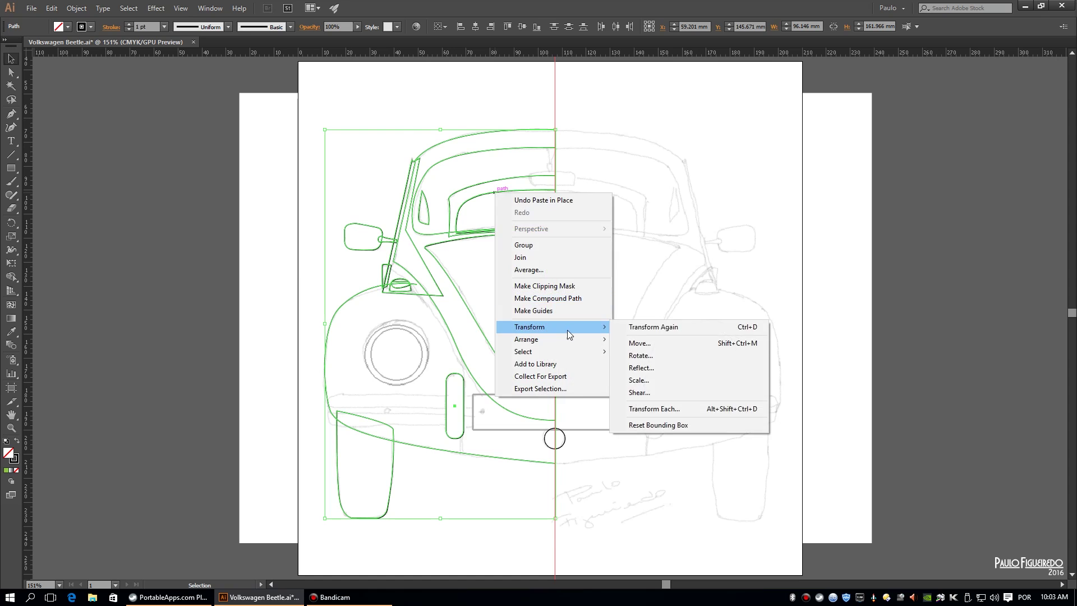
left_click(645, 369)
left_click(490, 502)
key("z")
left_click_drag(533, 121, 616, 173)
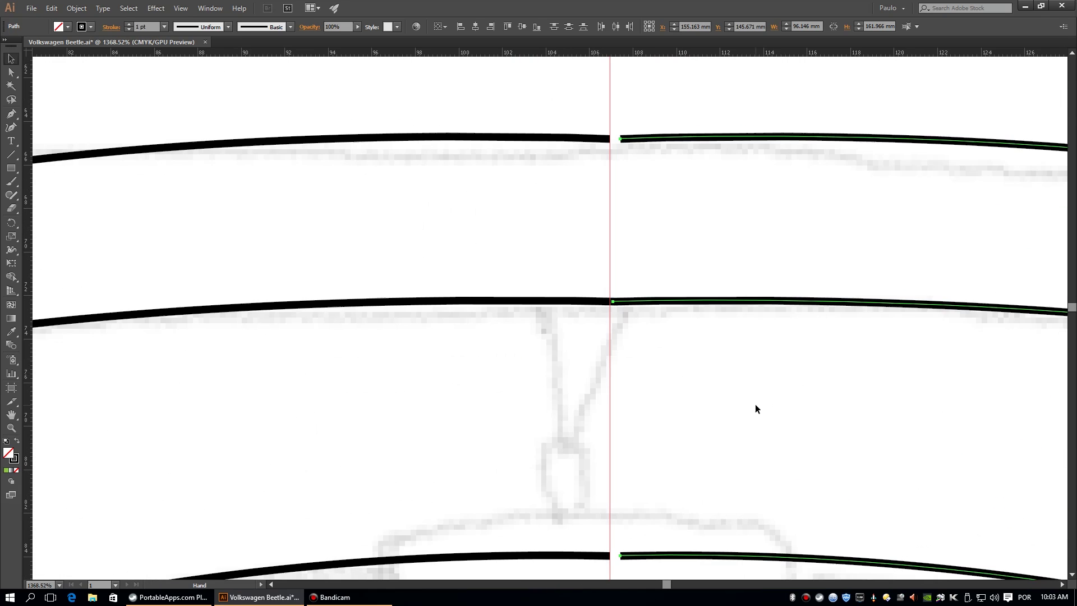
key("ctrl+0")
left_click(146, 288)
Save the illustration and select both halves of the lower front curve.
left_click(31, 8)
left_click(45, 96)
left_click(614, 459)
left_click(544, 459, "shift")
Join the lower front curve halves and raise the roof's top anchor at the centre.
key("ctrl+j")
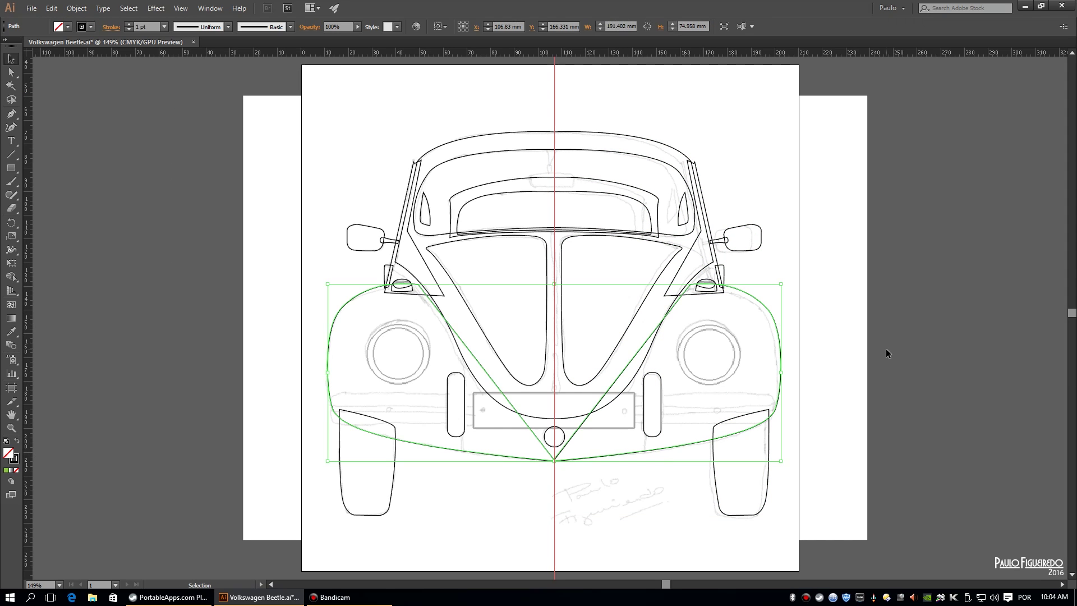
left_click(643, 358)
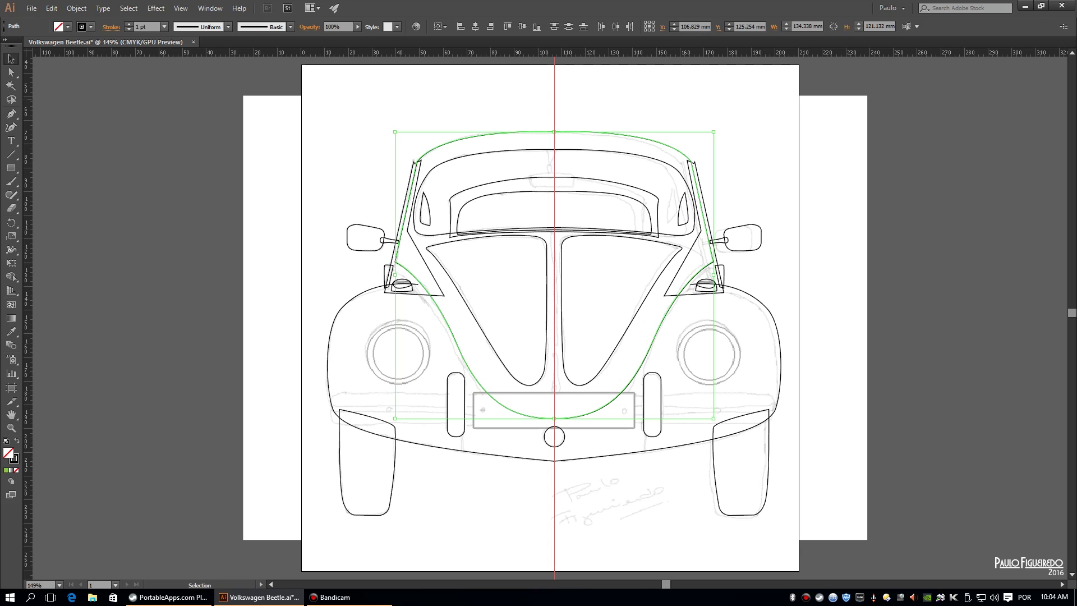
scroll(533, 123, "up", 5)
key("a")
left_click_drag(617, 182, 619, 153)
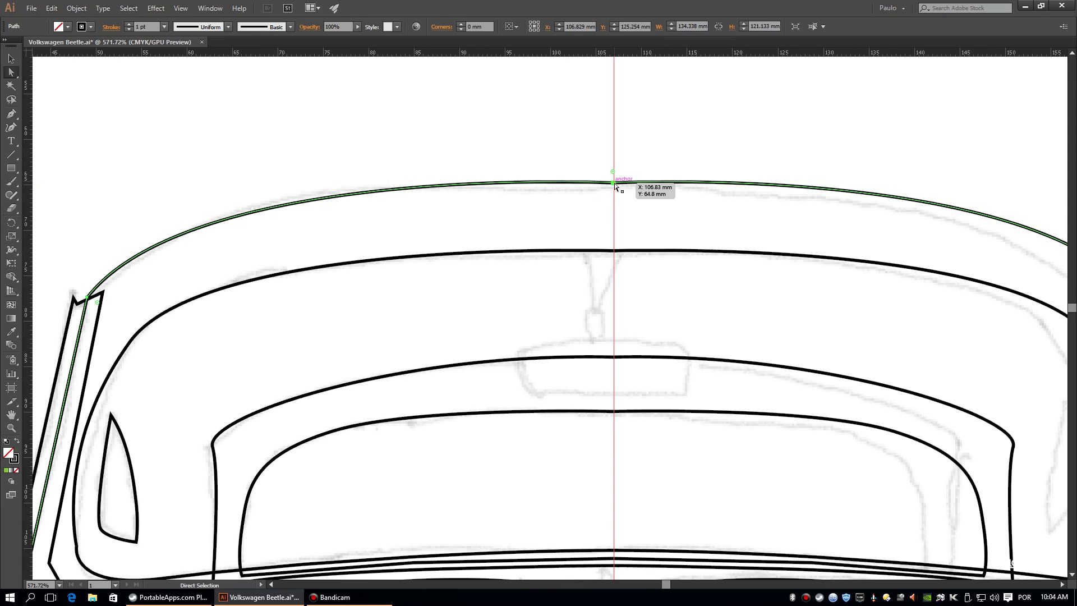
key("ctrl+minus")
key("ctrl+minus")
key("ctrl+minus")
Hide the guides through the View menu.
left_click(181, 7)
left_click(373, 352)
scroll(577, 258, "up", 3)
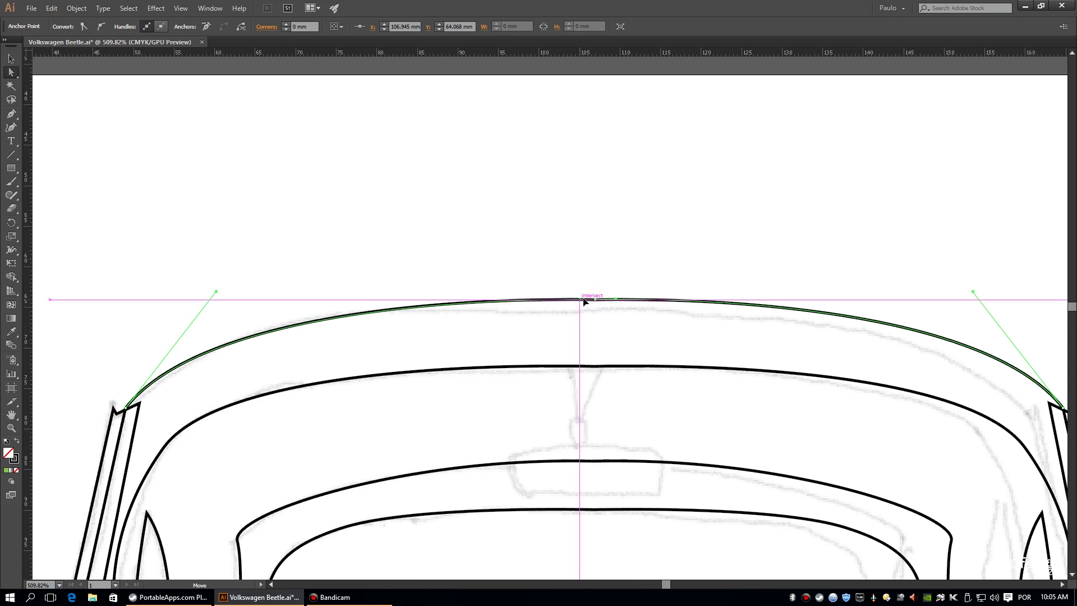
left_click(598, 251)
key("ctrl+0")
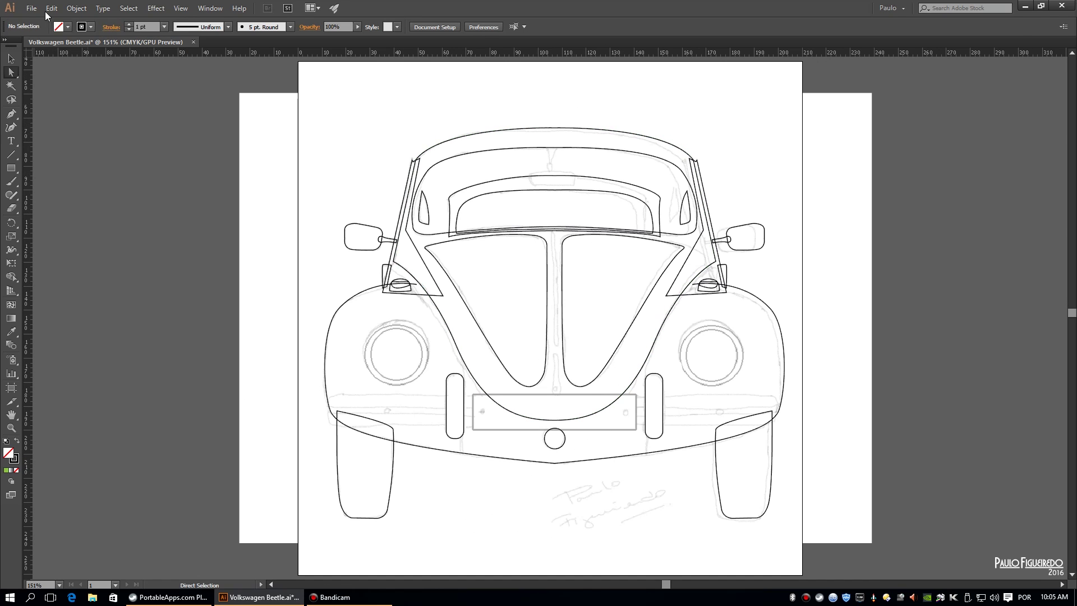
Nudge the inner windshield's top anchor to even the curve, then save.
left_click(556, 191)
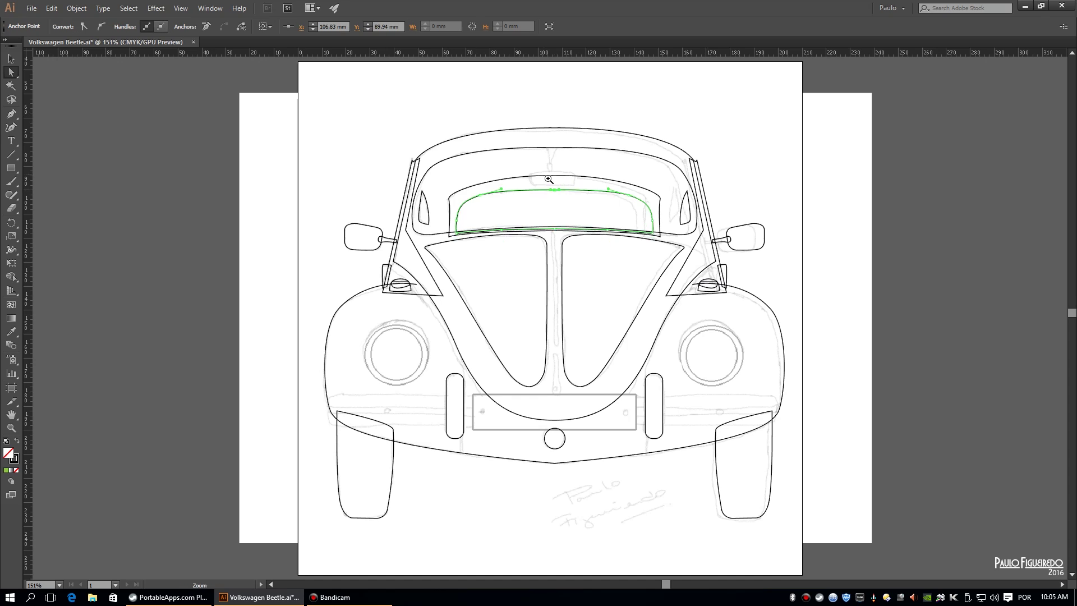
scroll(559, 190, "up", 6)
left_click_drag(619, 278, 620, 277)
key("ctrl+0")
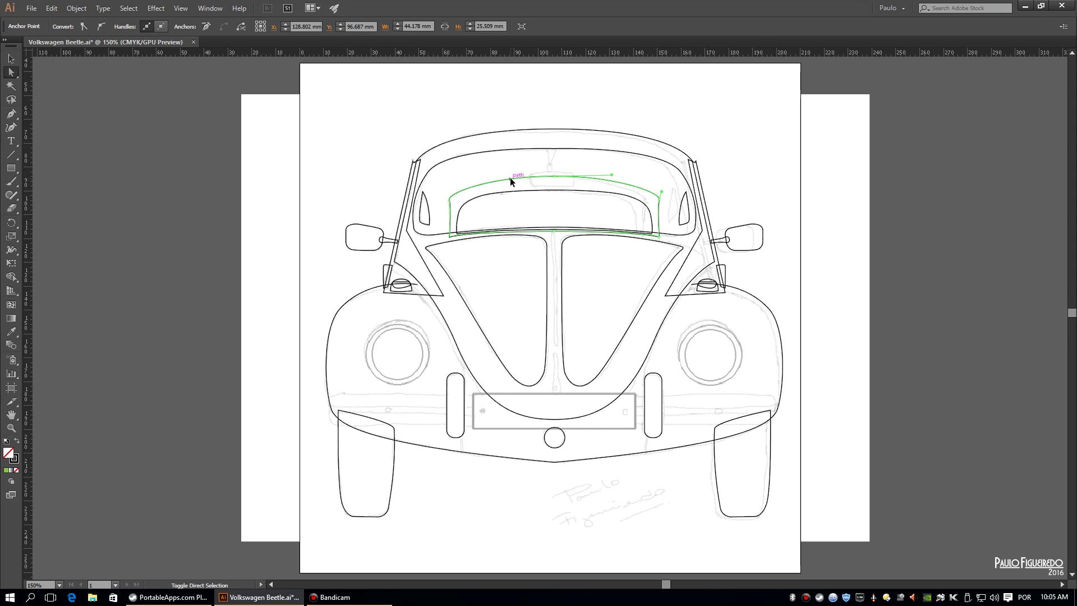
scroll(678, 288, "up", 5)
scroll(226, 157, "up", 3)
key("ctrl+0")
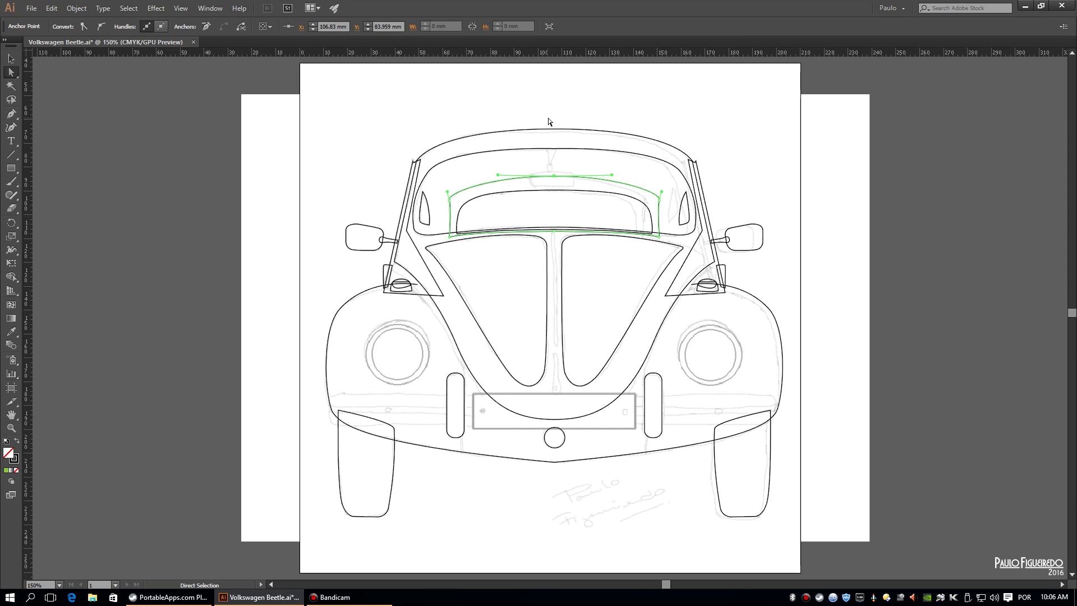
key("ctrl+shift+a")
left_click(31, 7)
left_click(49, 98)
Recheck the windshield's top anchor across the centre seam and save again.
scroll(553, 228, "up", 2)
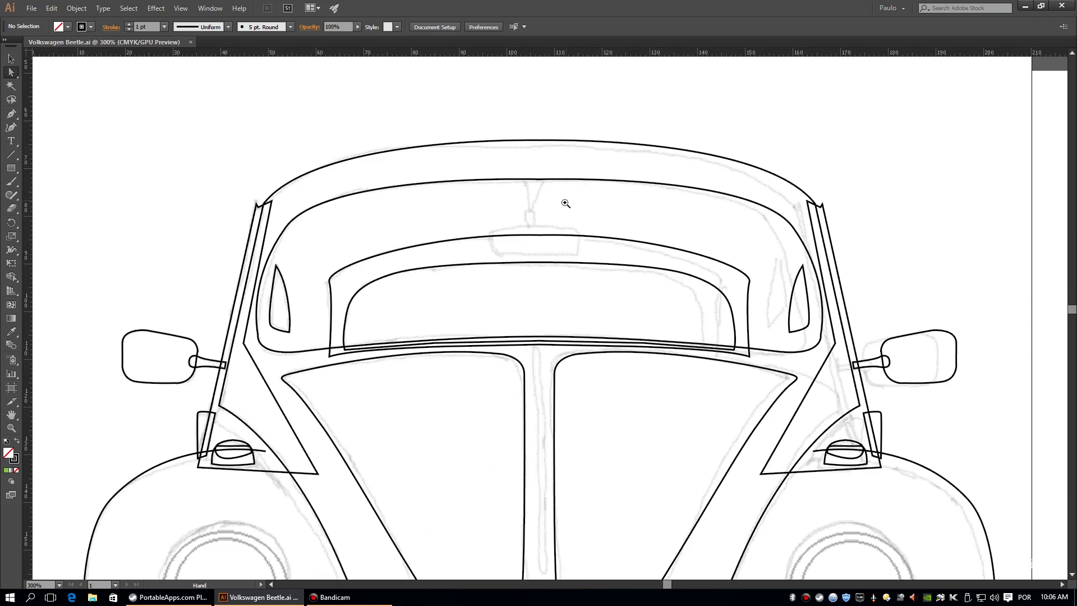
scroll(553, 227, "up", 3)
left_click(553, 227)
key("ctrl+0")
key("v")
scroll(527, 136, "up", 5)
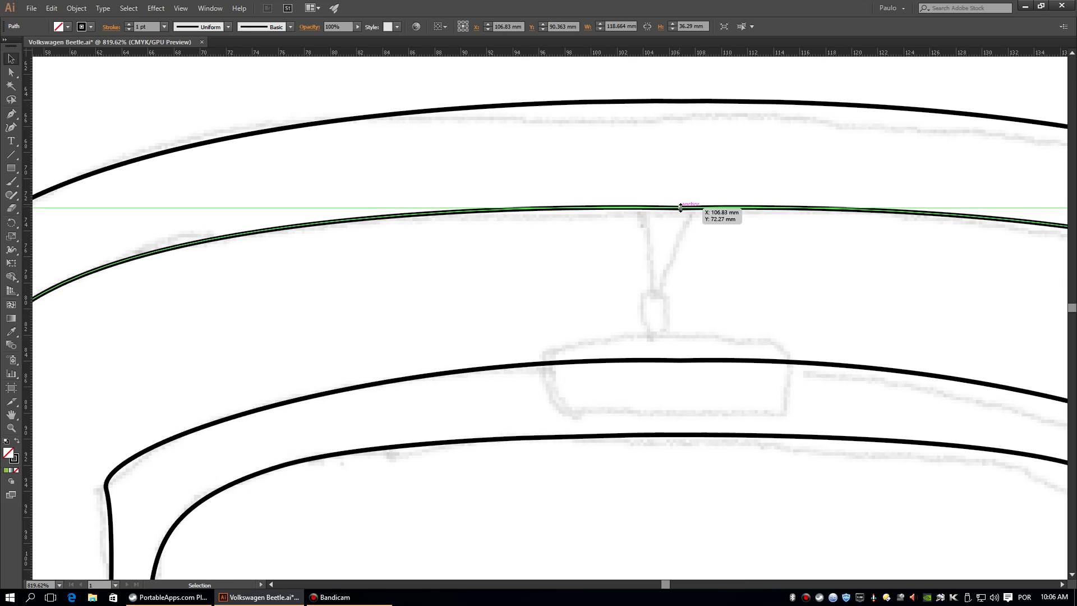
key("a")
left_click(680, 208)
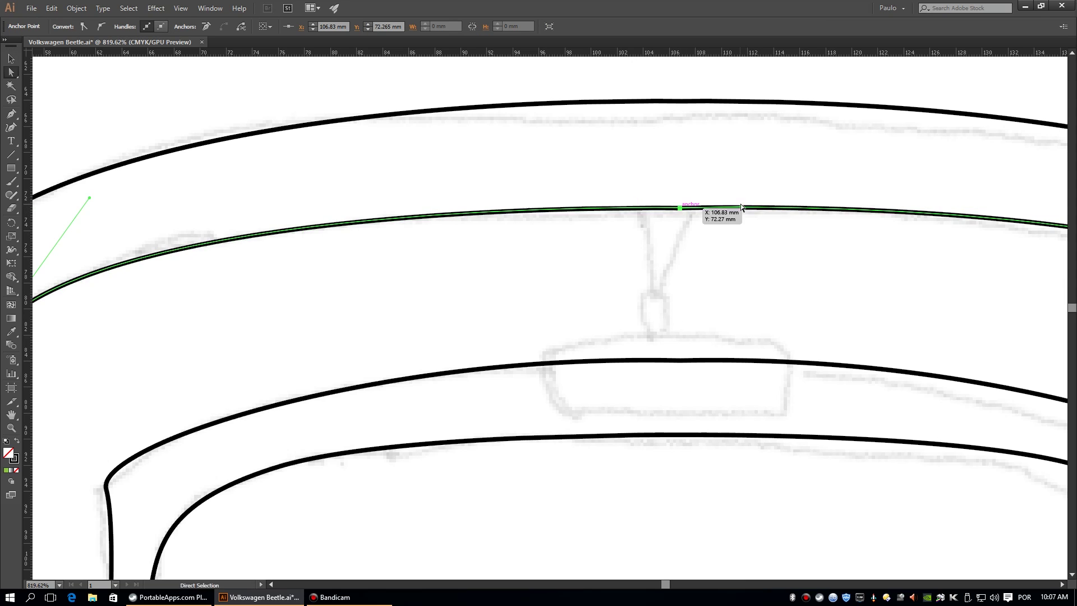
left_click(711, 152)
key("ctrl+0")
key("ctrl+s")
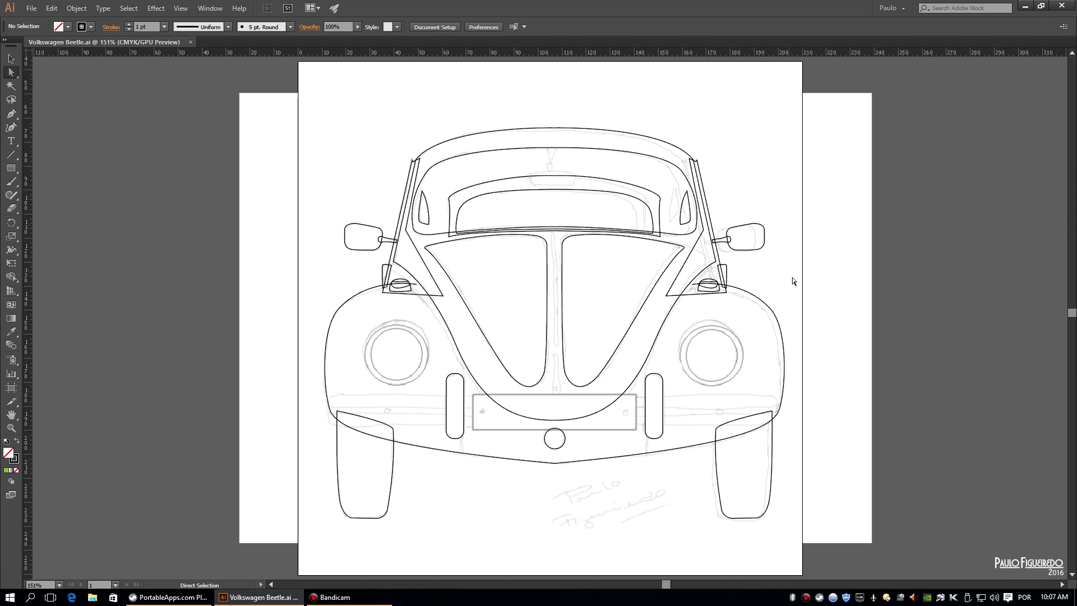
scroll(617, 196, "up", 4)
Pen-draw the tapered rear-view mirror stem down from the windshield top.
scroll(632, 243, "up", 3)
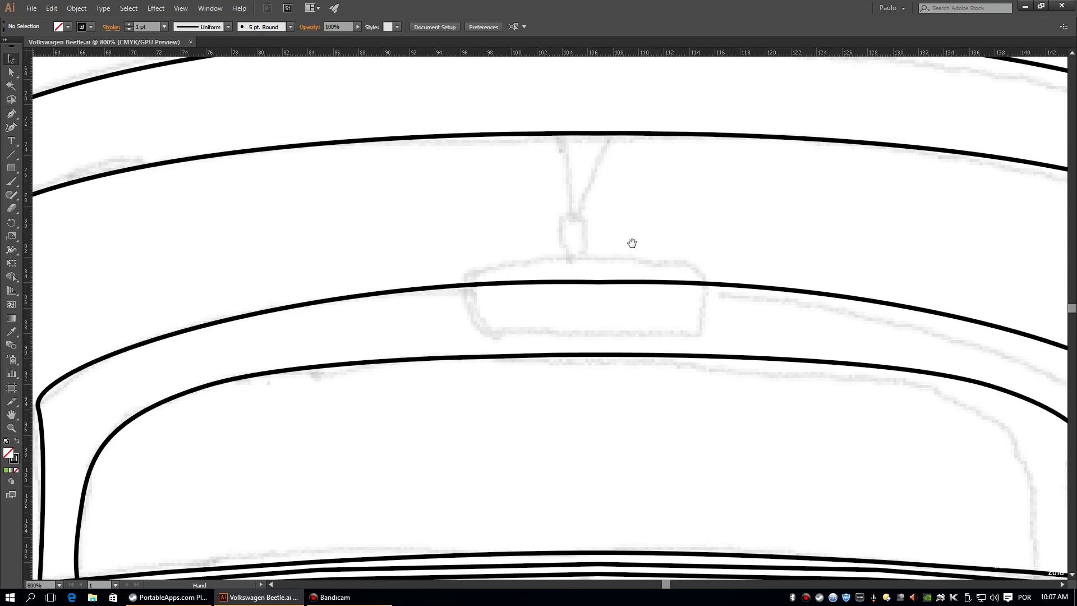
left_click(544, 106)
left_click(554, 156)
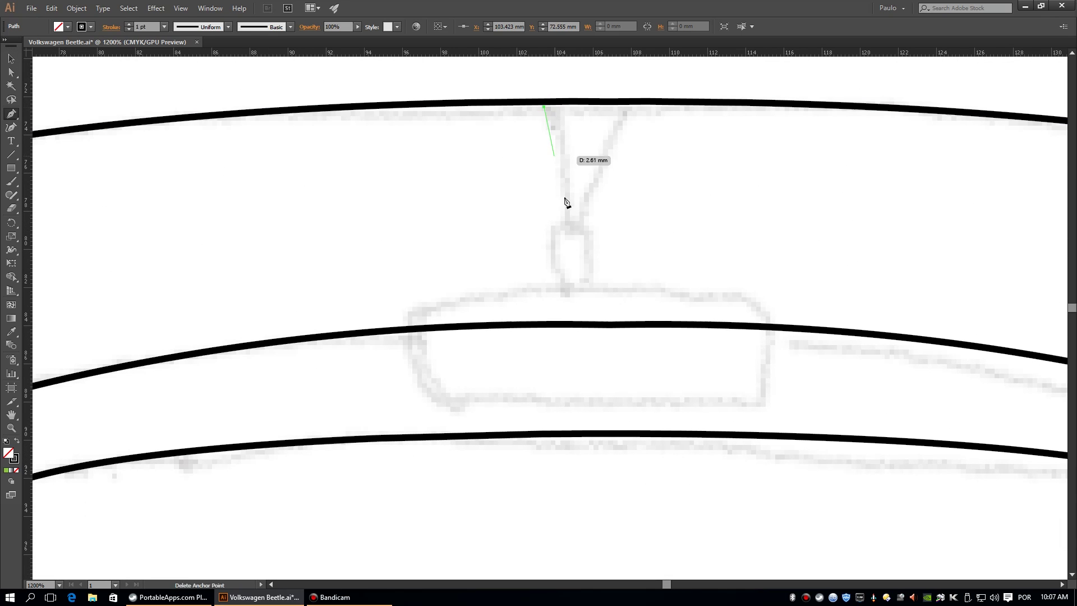
left_click(566, 236)
left_click(583, 235)
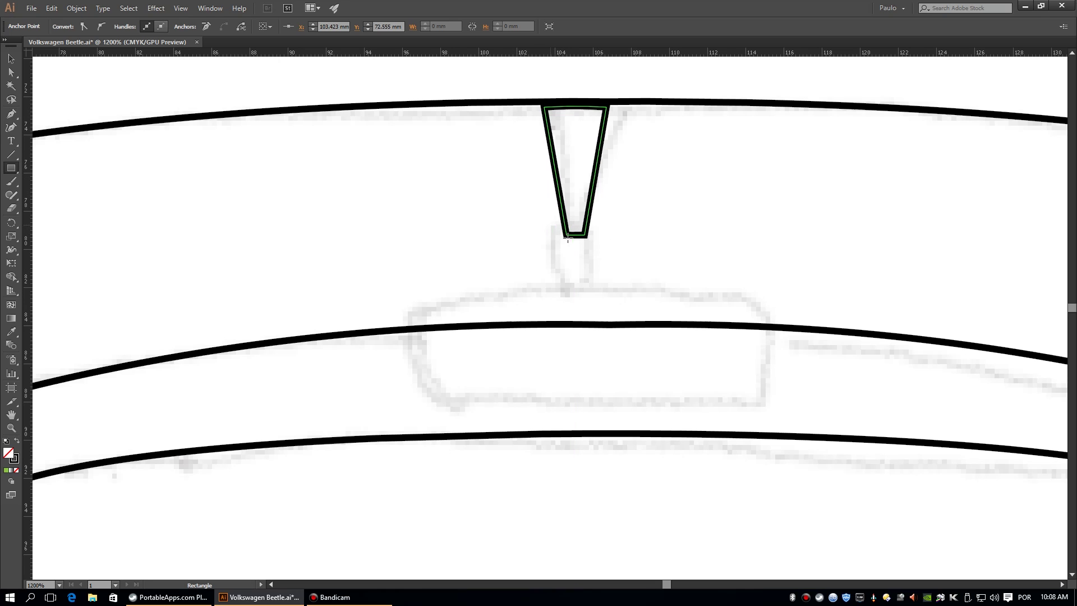
Draw a rounded mirror mount and a wide rounded-corner mirror body below the stem.
left_click_drag(550, 224, 596, 290)
left_click_drag(589, 252, 586, 254)
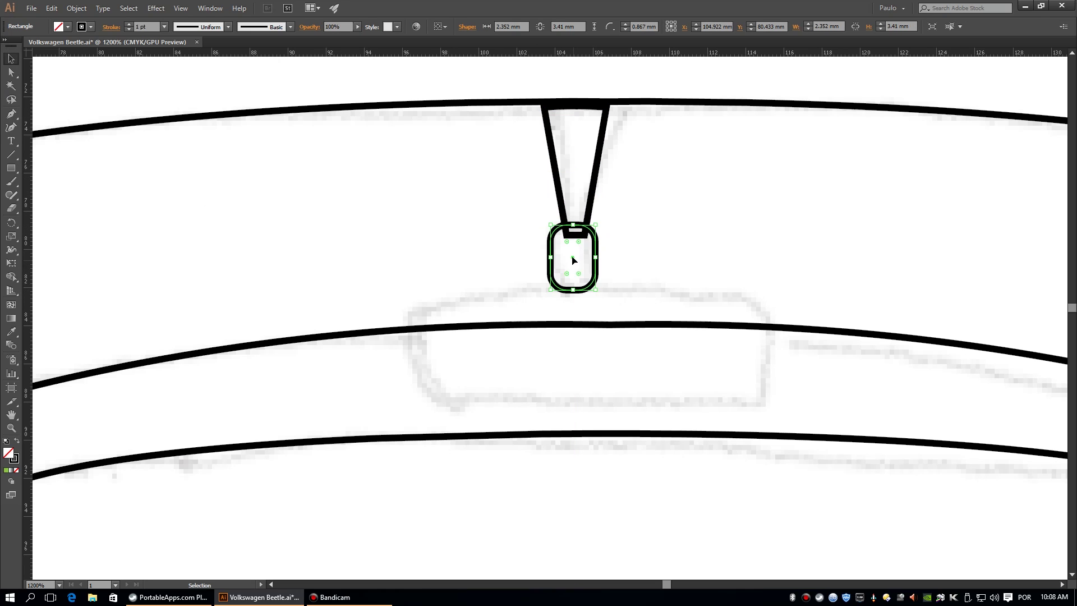
left_click_drag(394, 290, 757, 409)
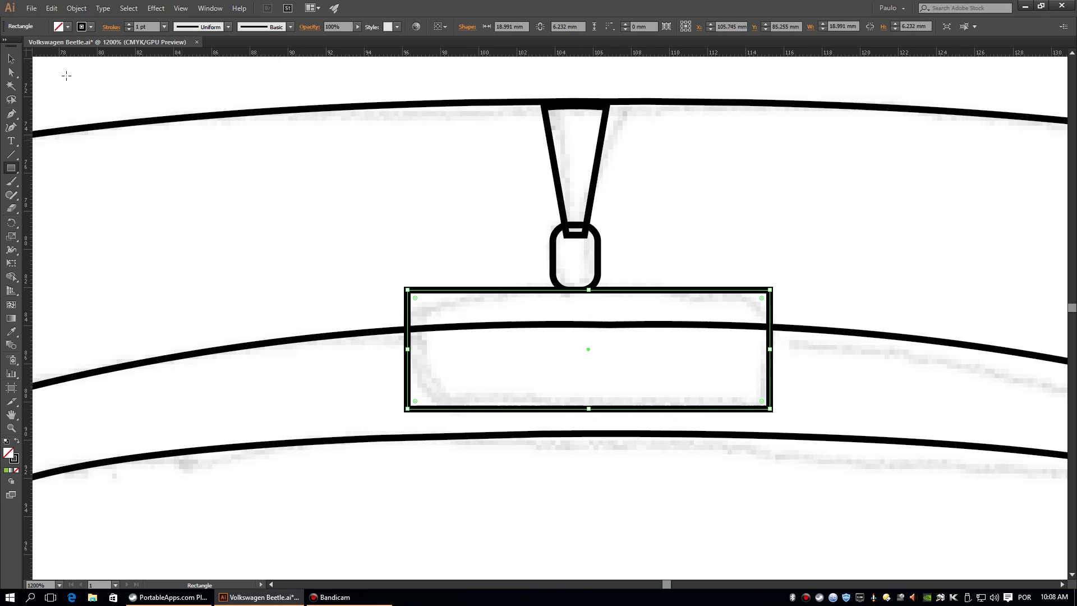
key("v")
left_click_drag(402, 298, 452, 300)
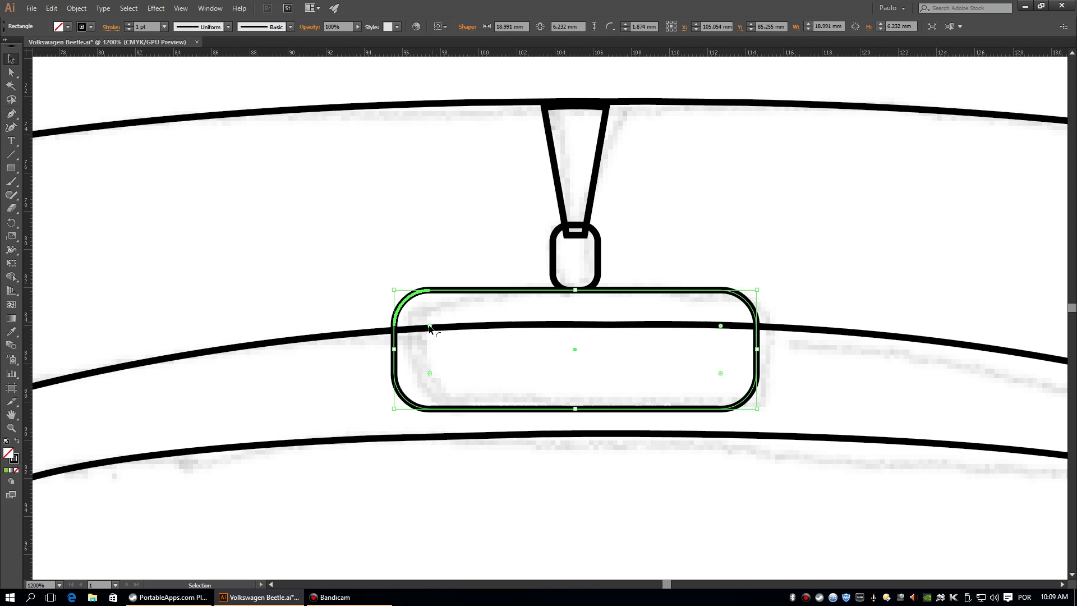
left_click_drag(650, 288, 649, 279)
key("ctrl+0")
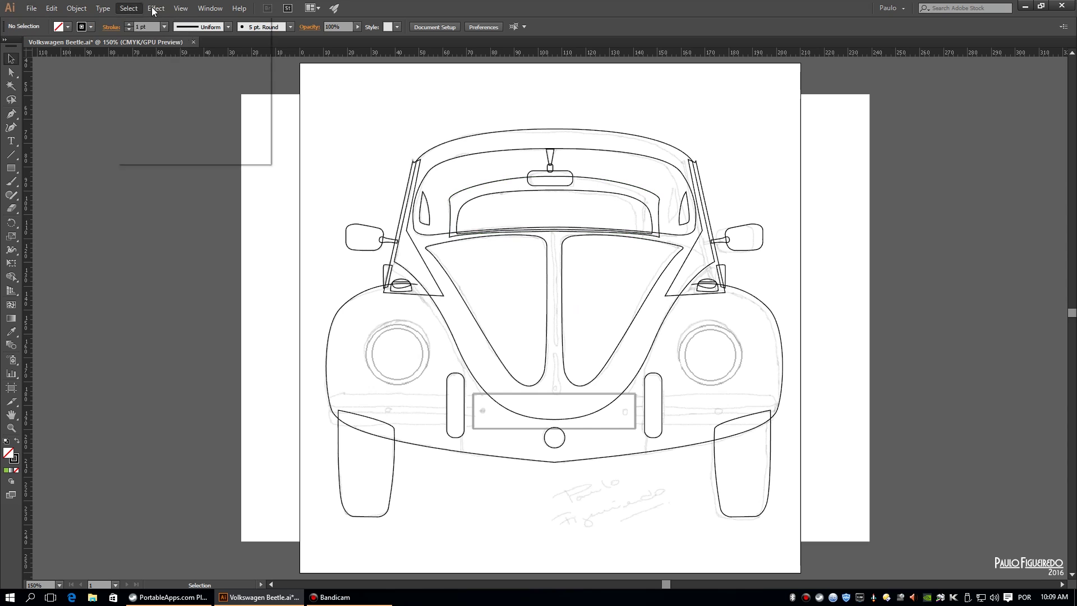
Nudge the rear-view mirror right onto the centre line.
scroll(722, 292, "up", 5)
left_click(423, 238)
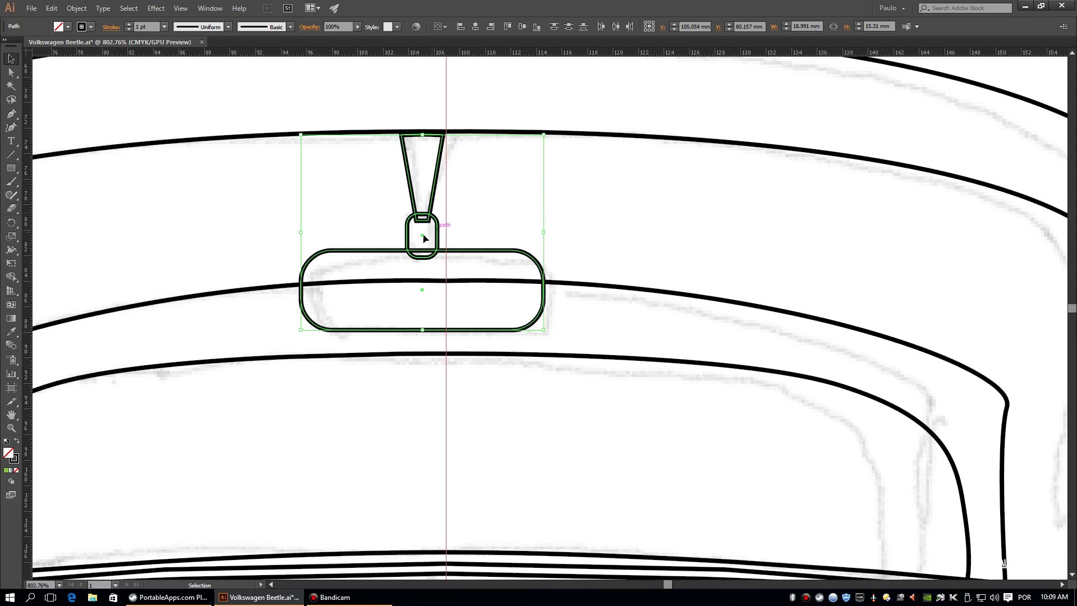
left_click_drag(424, 238, 447, 238)
left_click(736, 217)
key("ctrl+0")
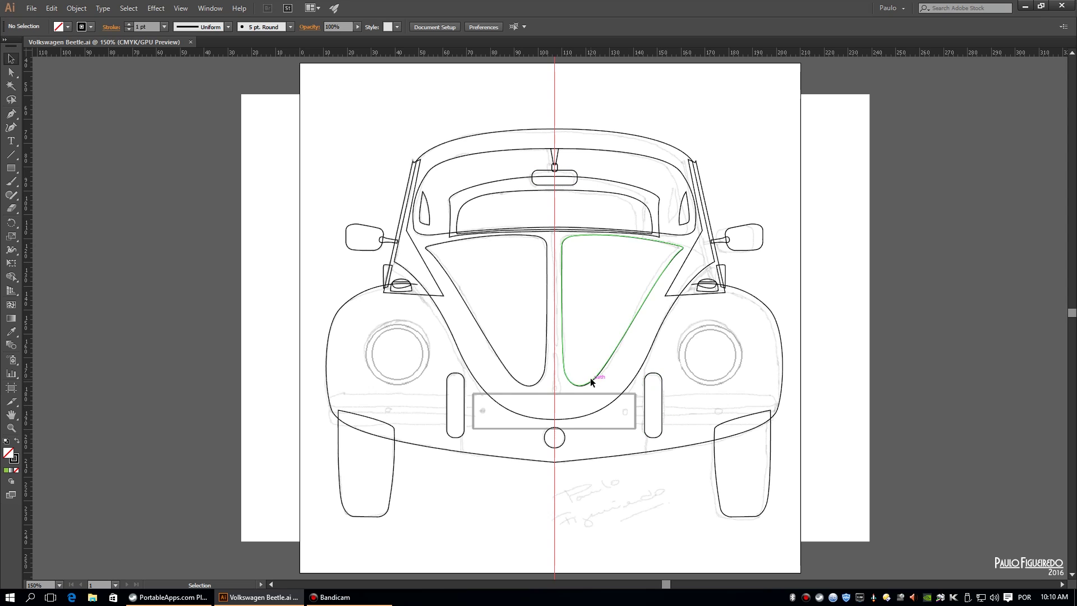
Draw a long bar and a thin strip spanning the front bumper.
left_click_drag(325, 393, 782, 424)
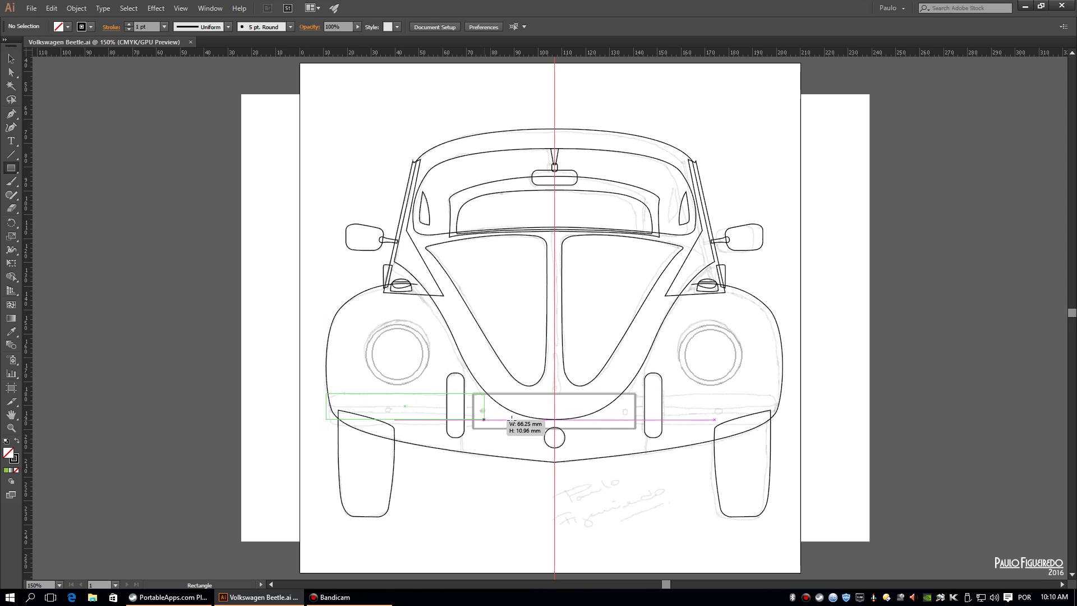
key("v")
left_click(215, 346)
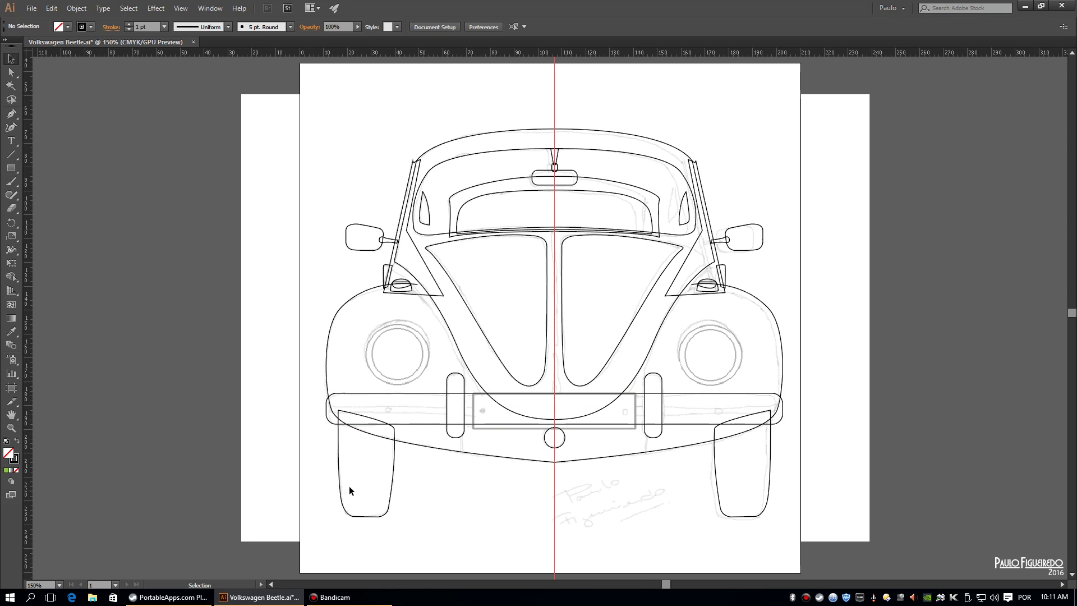
scroll(340, 403, "up", 1)
scroll(340, 404, "up", 1)
left_click_drag(92, 314, 1007, 330)
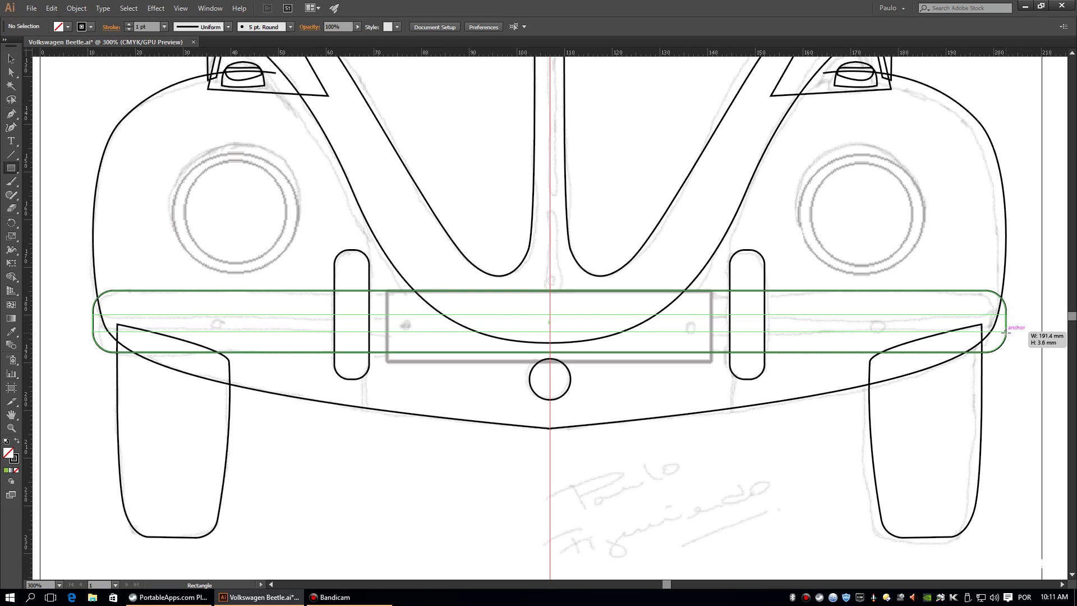
Add a small 1.632 mm bolt circle at the bumper's left end.
left_click_drag(11, 167, 52, 168)
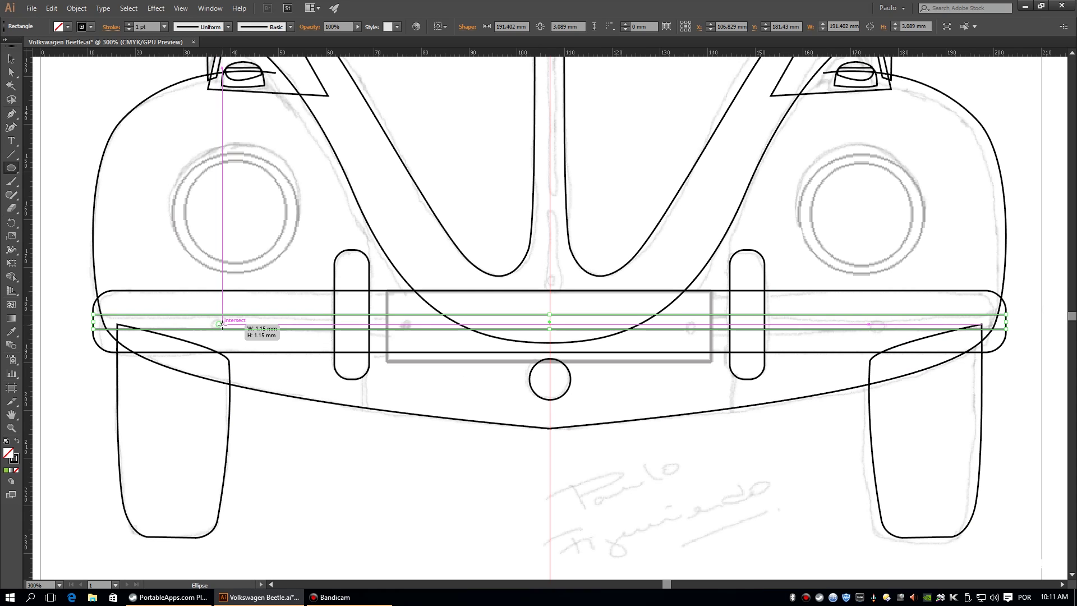
left_click_drag(210, 315, 223, 329)
left_click_drag(168, 289, 280, 356)
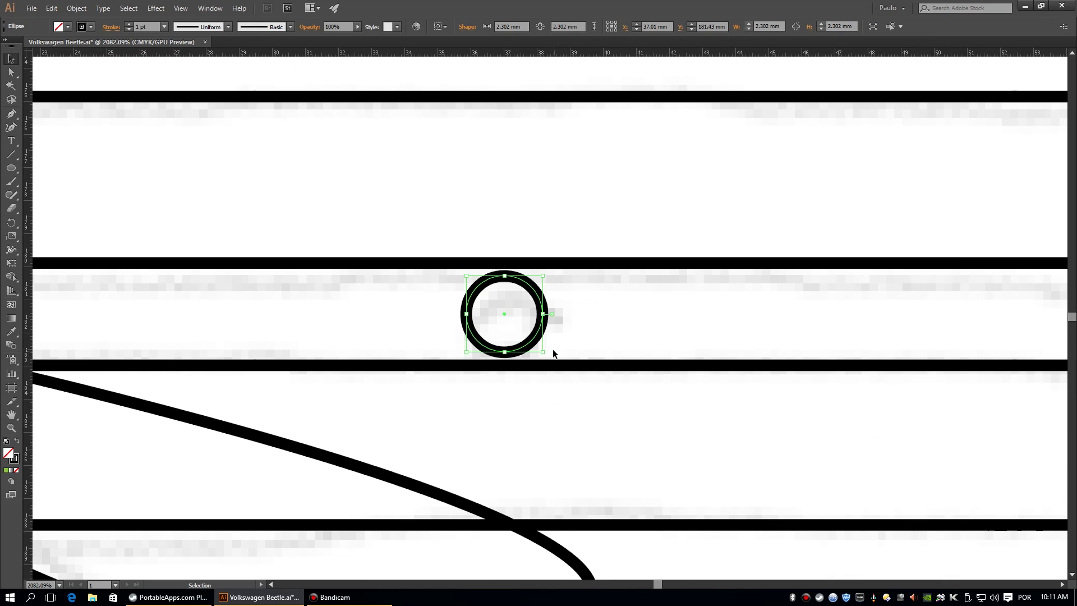
key("ctrl+0")
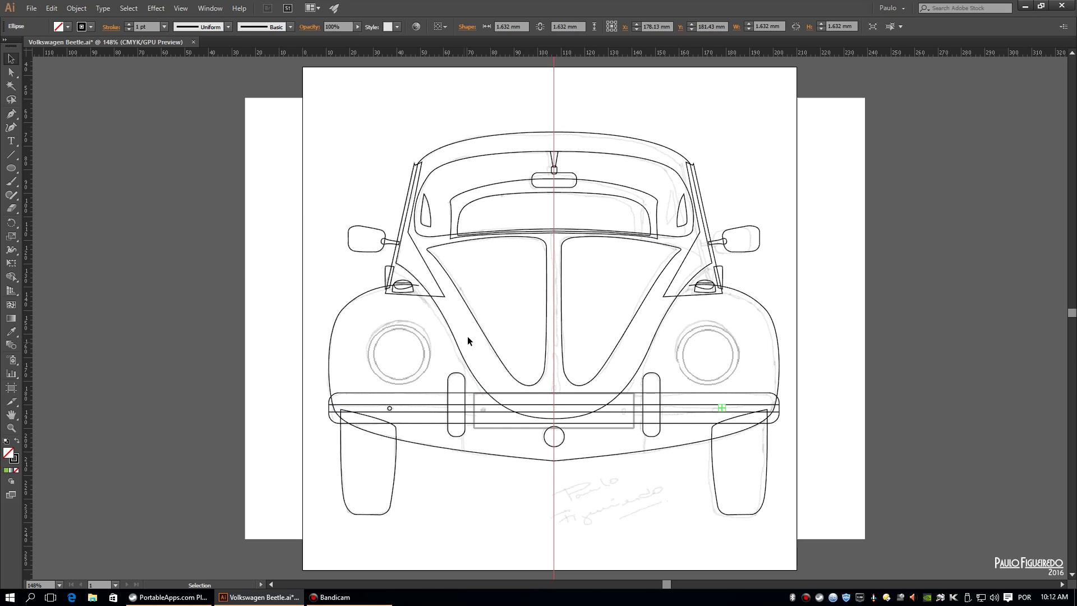
left_click(870, 456)
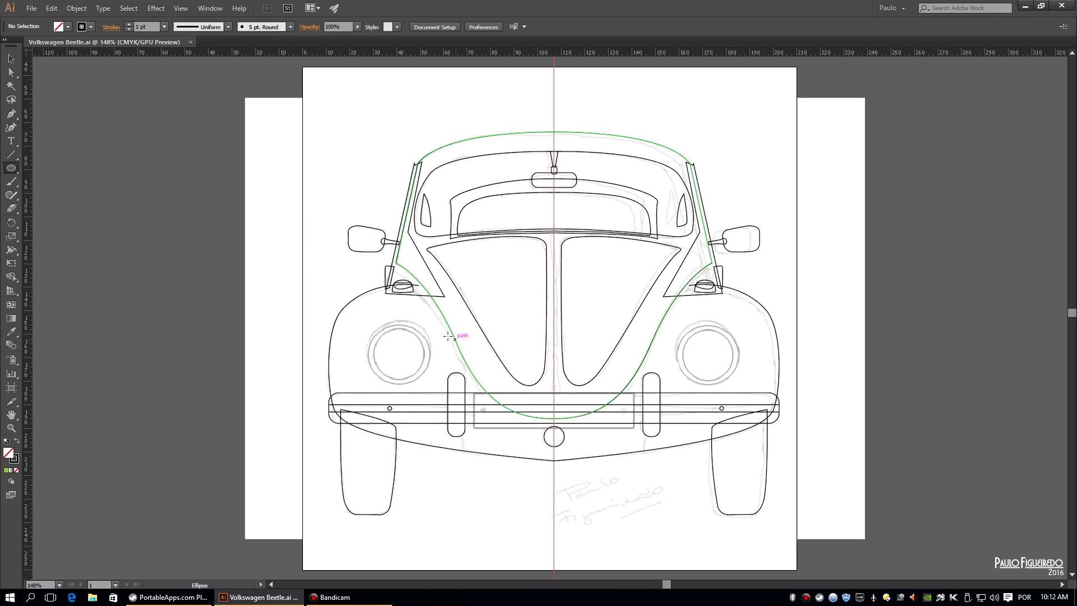
Draw the left headlight's outer rim and a 22.16 mm inner circle inside it.
scroll(392, 343, "up", 5)
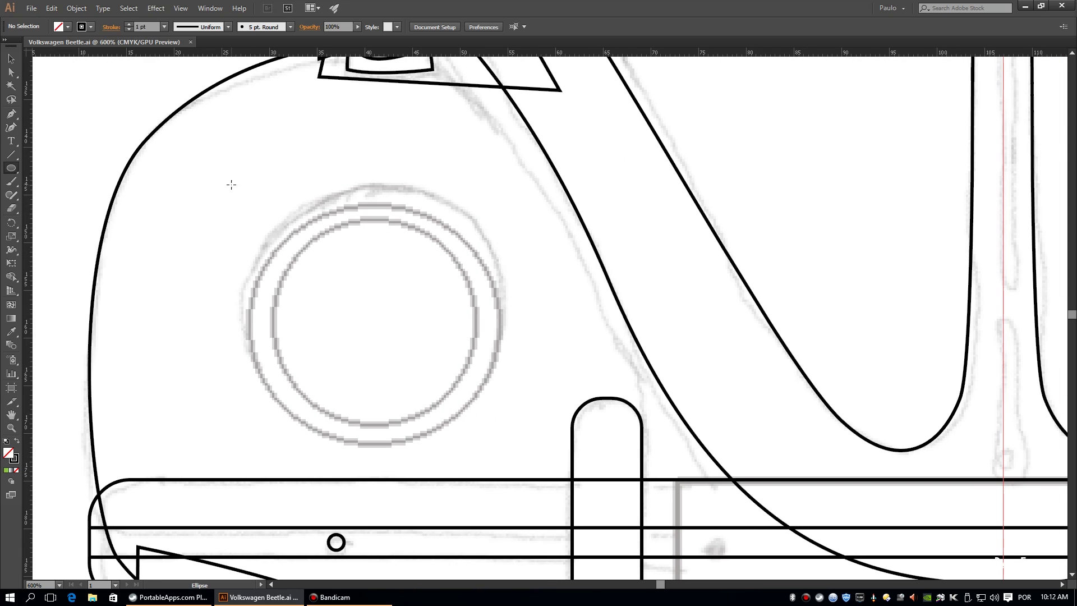
left_click_drag(239, 181, 506, 430)
left_click(11, 58)
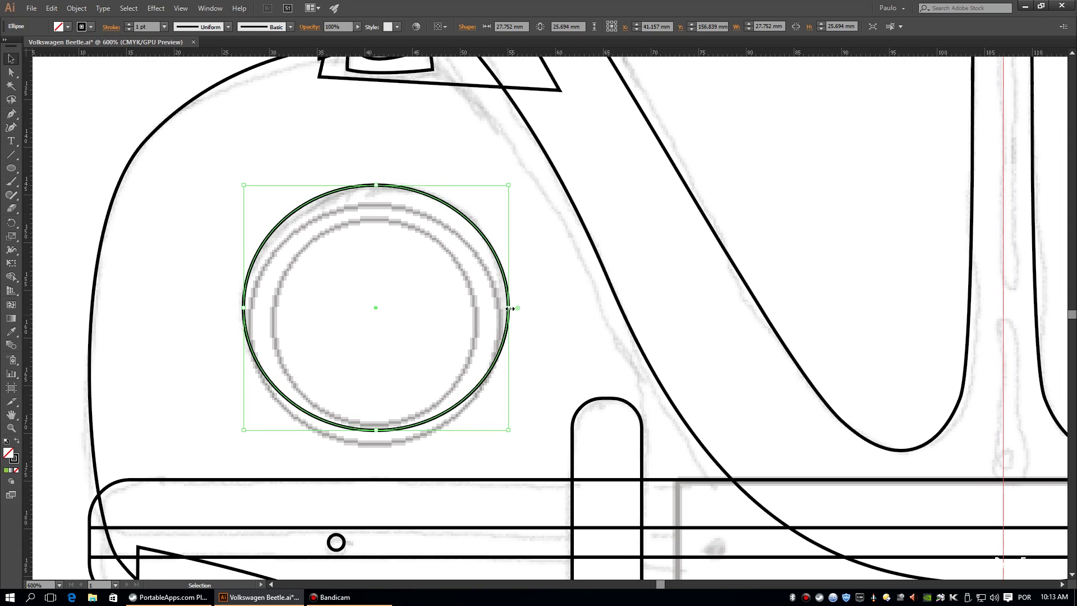
left_click(549, 285)
mouse_move(373, 333)
left_mouse_down()
mouse_move(497, 405)
mouse_move(497, 449)
left_mouse_up()
mouse_move(548, 312)
left_mouse_down()
mouse_move(666, 193)
mouse_move(652, 206)
left_mouse_up()
key("v")
left_click_drag(503, 213, 330, 220)
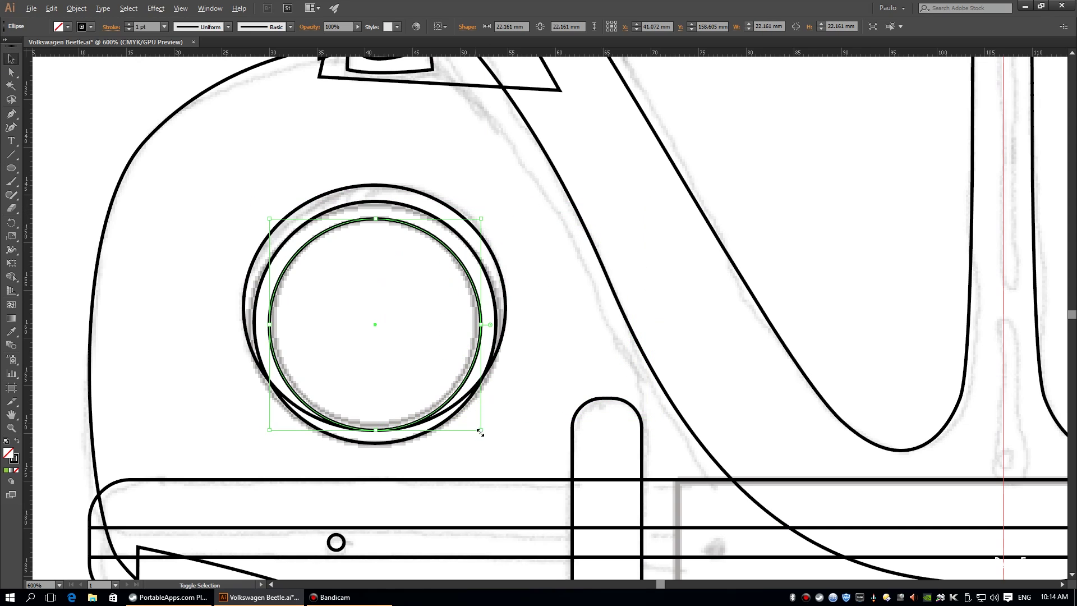
Zoom out to the whole car and select both rings of the left headlight.
key("ctrl+0")
key("ctrl+shift+a")
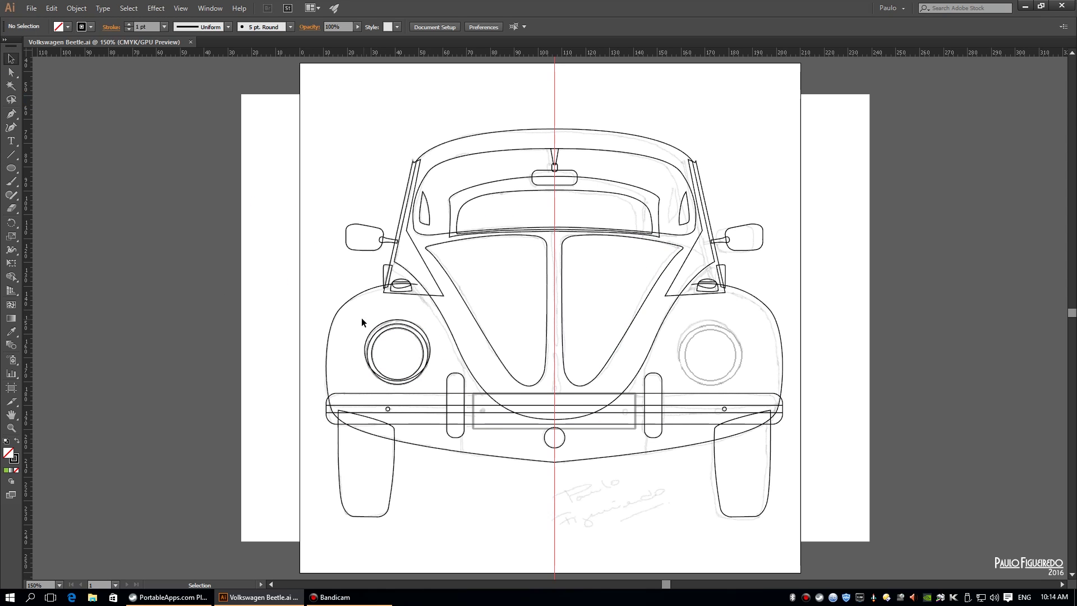
left_click(419, 373)
left_click(51, 8)
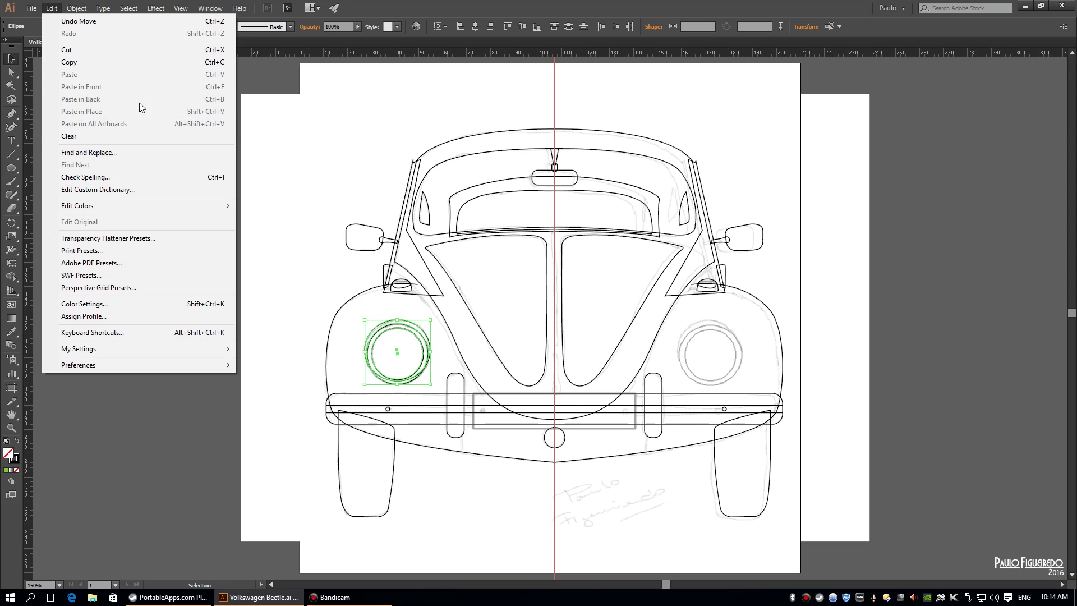
left_click(363, 315)
left_click(412, 347)
left_click(51, 8)
left_click(356, 321)
left_click(371, 338)
left_click(51, 8)
Alt-drag a copy of the rings onto the right headlight and save.
key("alt")
left_click_drag(399, 332, 730, 348)
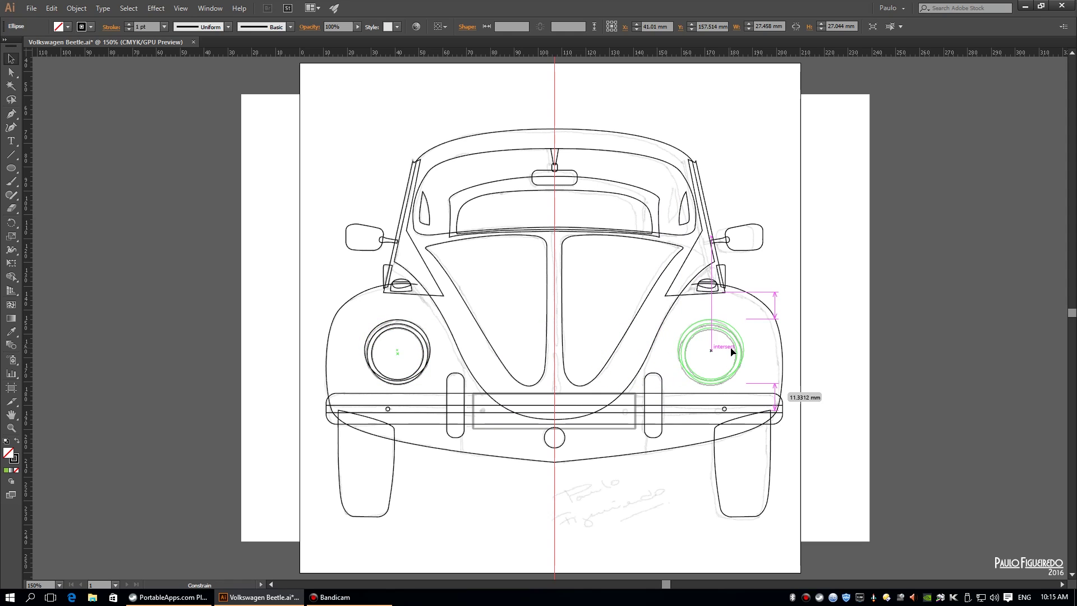
key("ctrl+z")
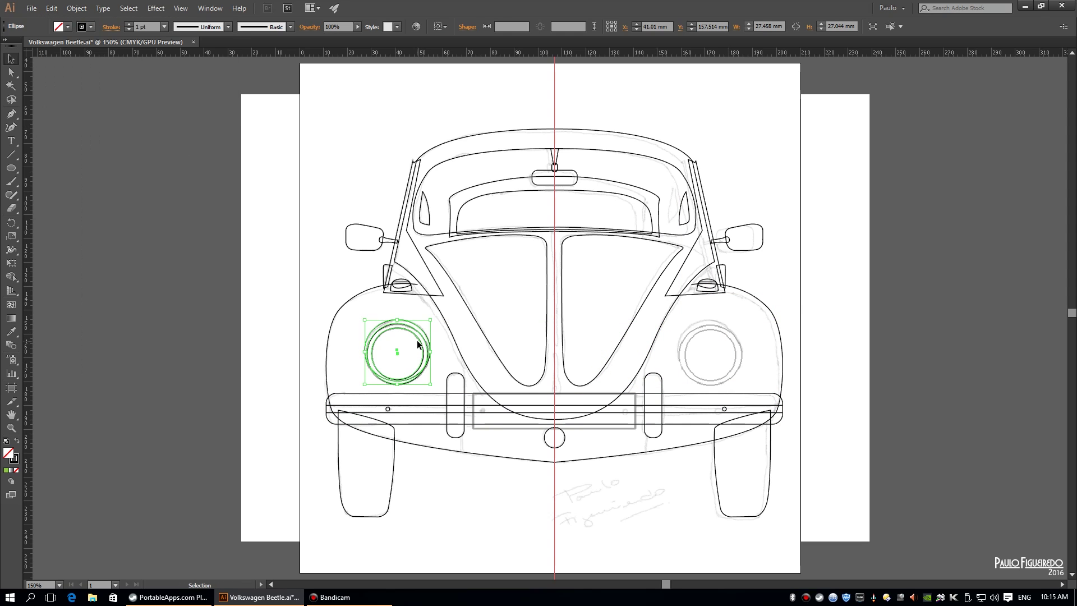
left_click_drag(417, 344, 738, 358)
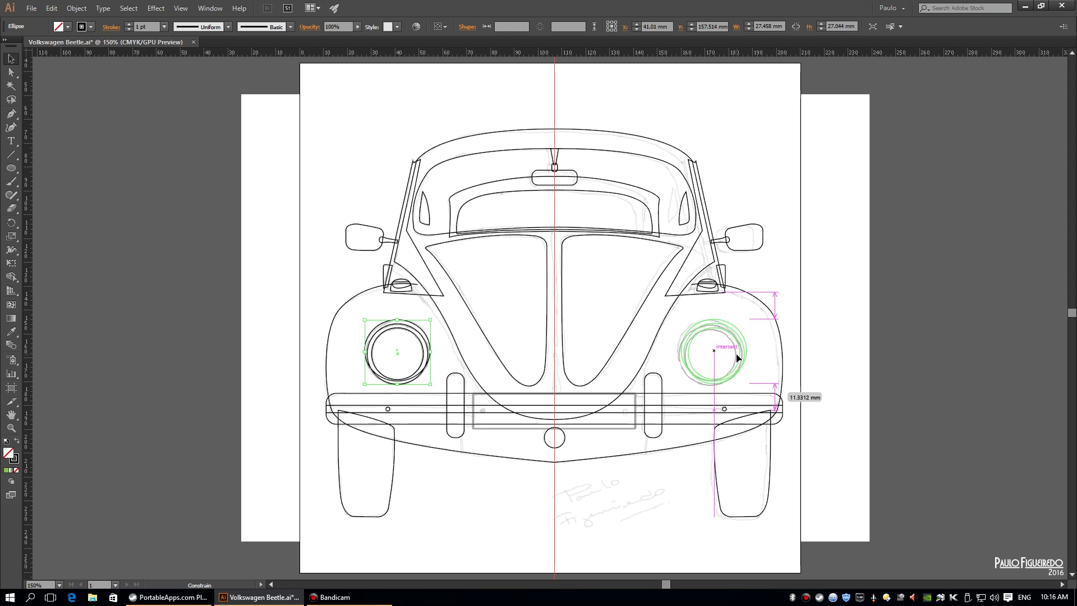
key("ctrl+shift+a")
left_click(32, 8)
left_click(46, 95)
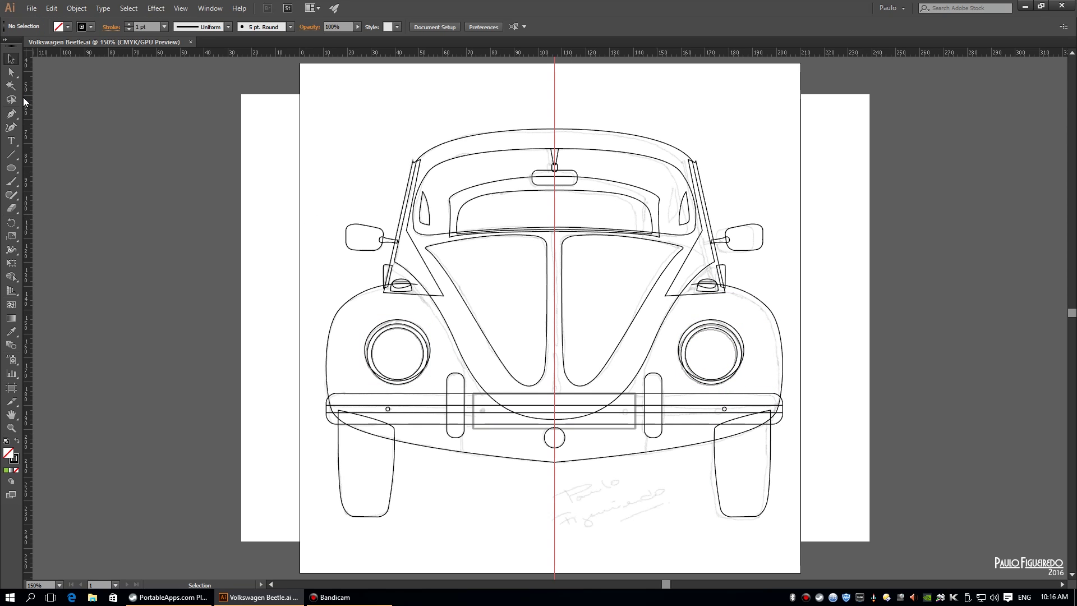
Draw two rounded pill strips down the hood's centre guide.
left_click_drag(10, 168, 48, 166)
key("ctrl+plus")
key("ctrl+plus")
key("ctrl+plus")
left_click_drag(616, 346, 583, 305)
mouse_move(506, 145)
left_mouse_down()
mouse_move(519, 527)
mouse_move(518, 443)
left_mouse_up()
key("ctrl+plus")
key("ctrl+plus")
key("ctrl+plus")
key("v")
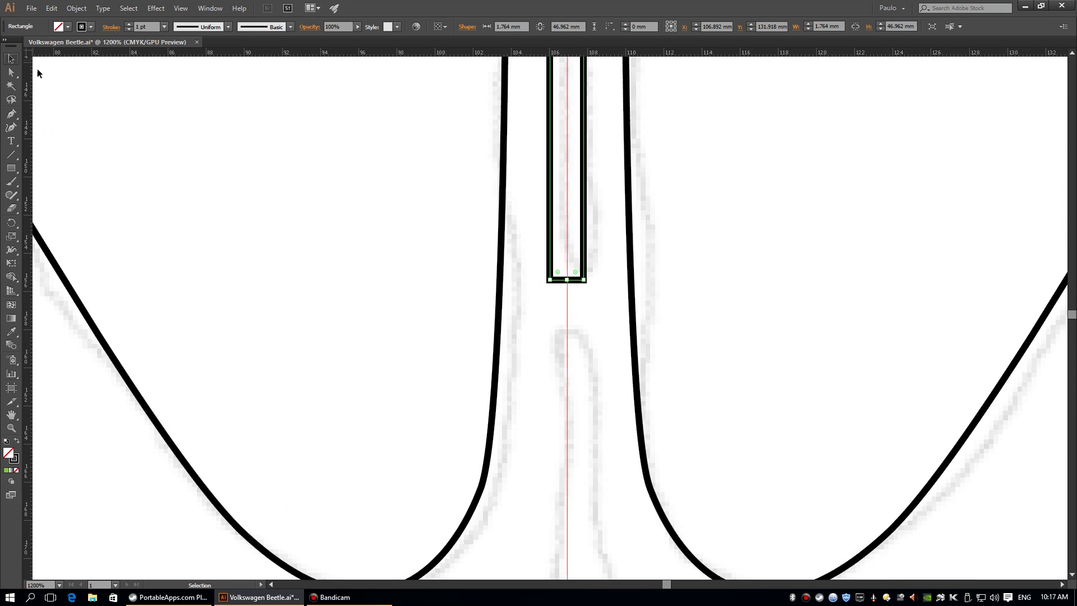
left_click_drag(571, 265, 571, 266)
key("ctrl+shift+a")
key("ctrl+0")
scroll(557, 380, "up", 6)
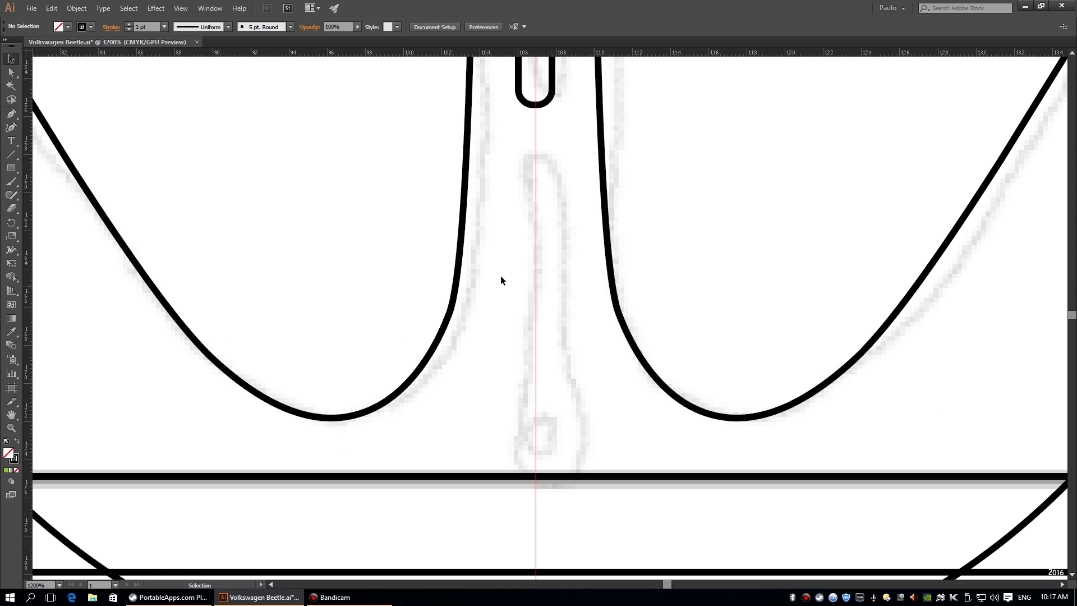
left_click(11, 167)
mouse_move(518, 155)
left_mouse_down()
mouse_move(563, 361)
mouse_move(554, 344)
left_mouse_up()
Trace a teardrop below the lower pill with the Pen tool and pull its sides inward.
left_click(10, 113)
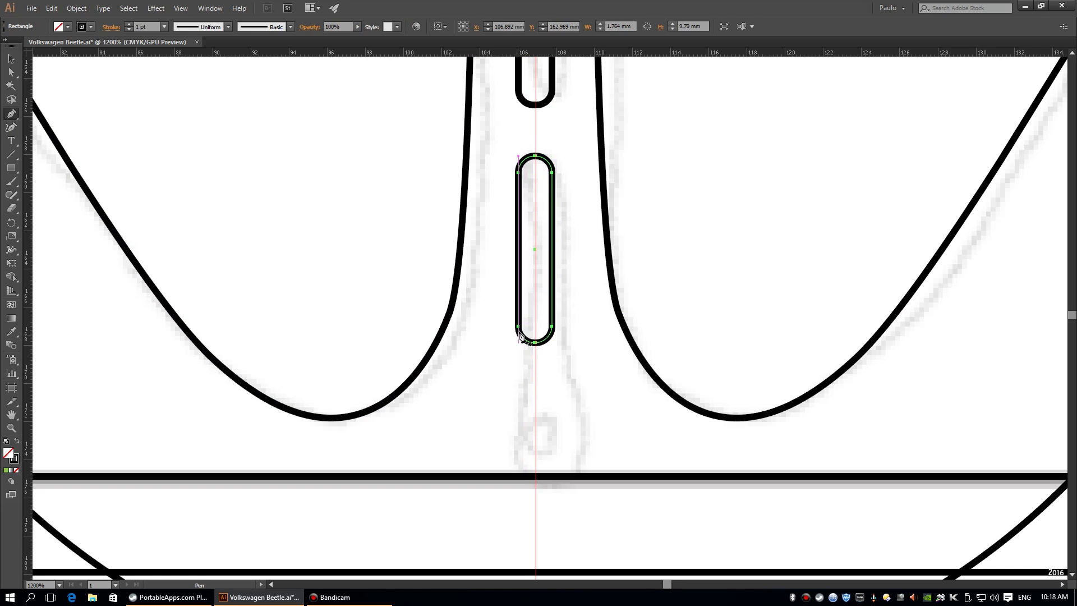
left_click(513, 340)
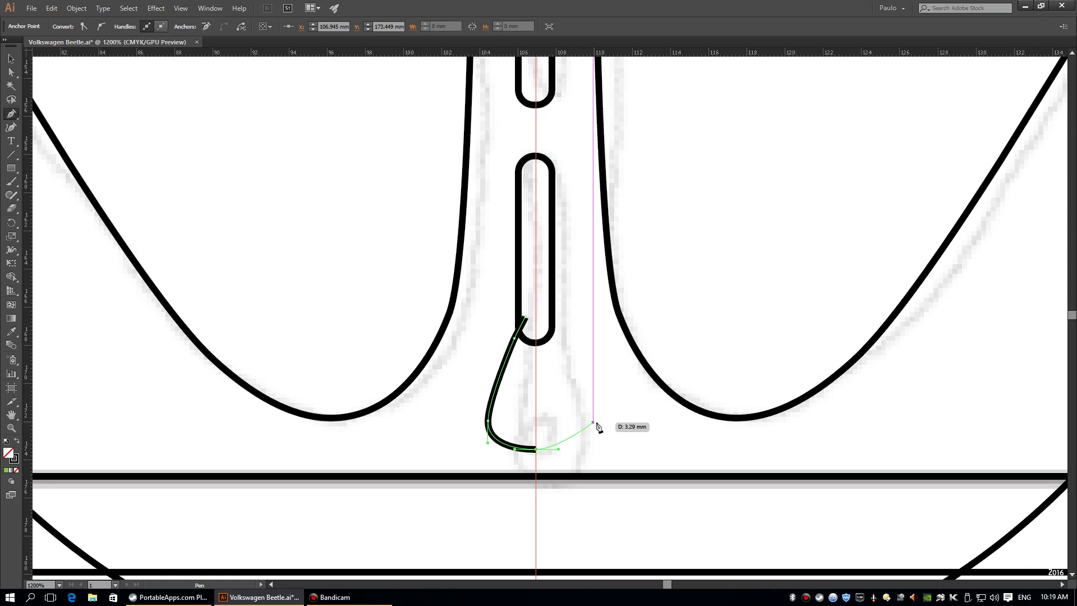
left_click_drag(557, 336, 546, 320)
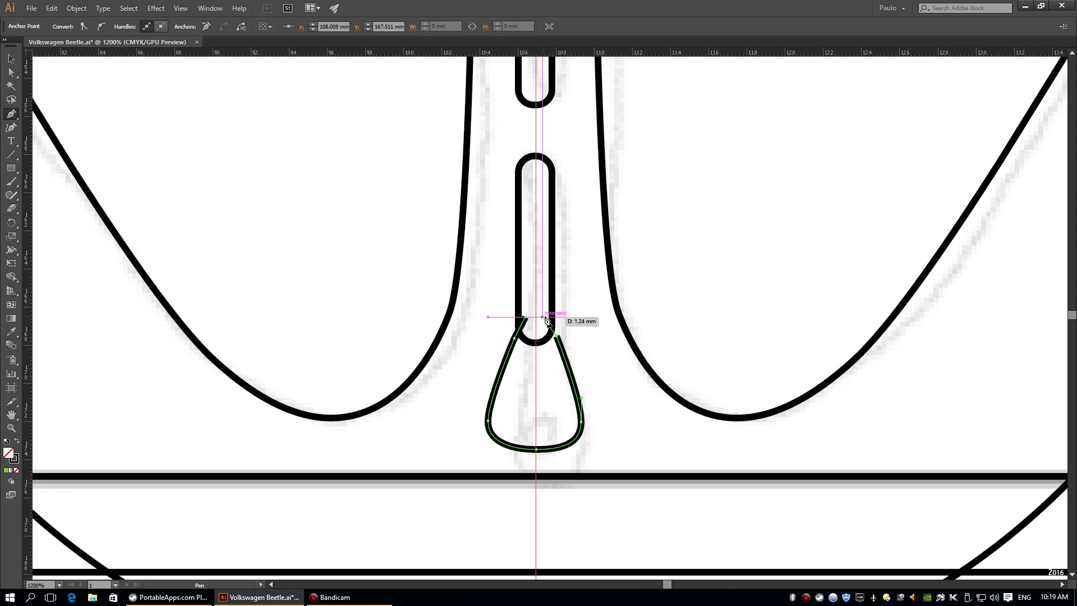
key("a")
left_click_drag(488, 420, 499, 420)
left_click_drag(581, 420, 574, 420)
left_click(550, 283)
left_click(515, 337)
left_click_drag(11, 114, 45, 156)
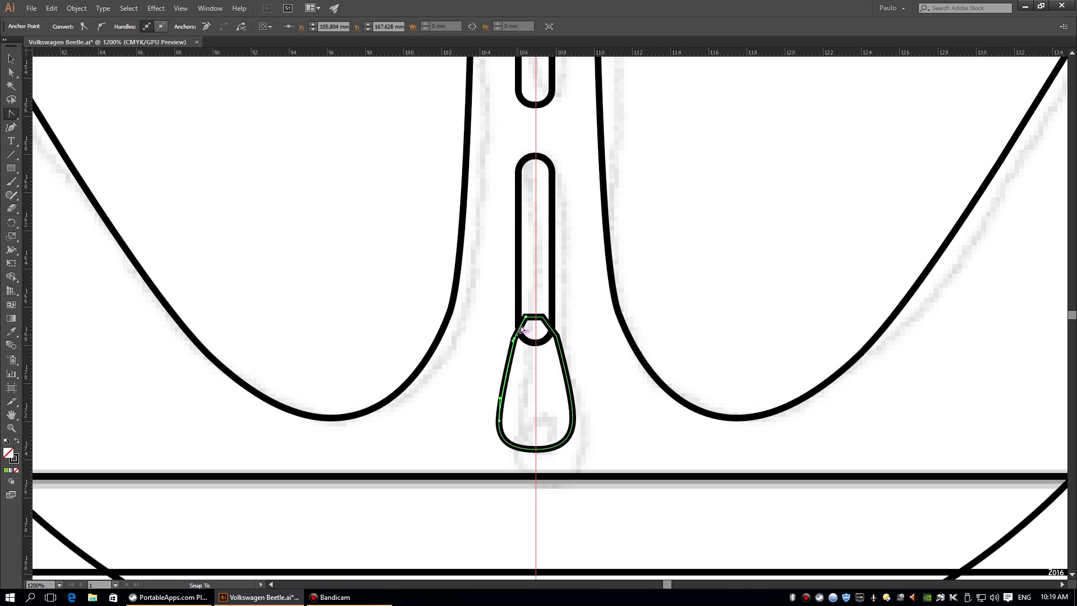
Merge the teardrop with the pill above and adjust its left anchor.
key("v")
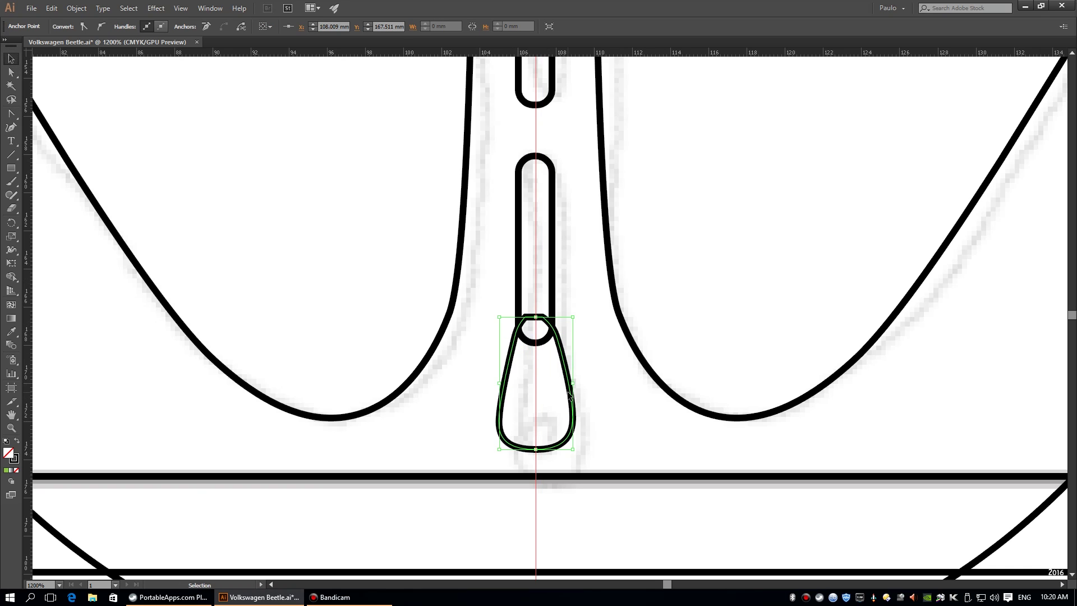
left_click(536, 224, "shift")
left_click(537, 449)
left_click(11, 73)
left_click(608, 408)
left_click(518, 327)
key("ctrl+0")
scroll(806, 569, "up", 3)
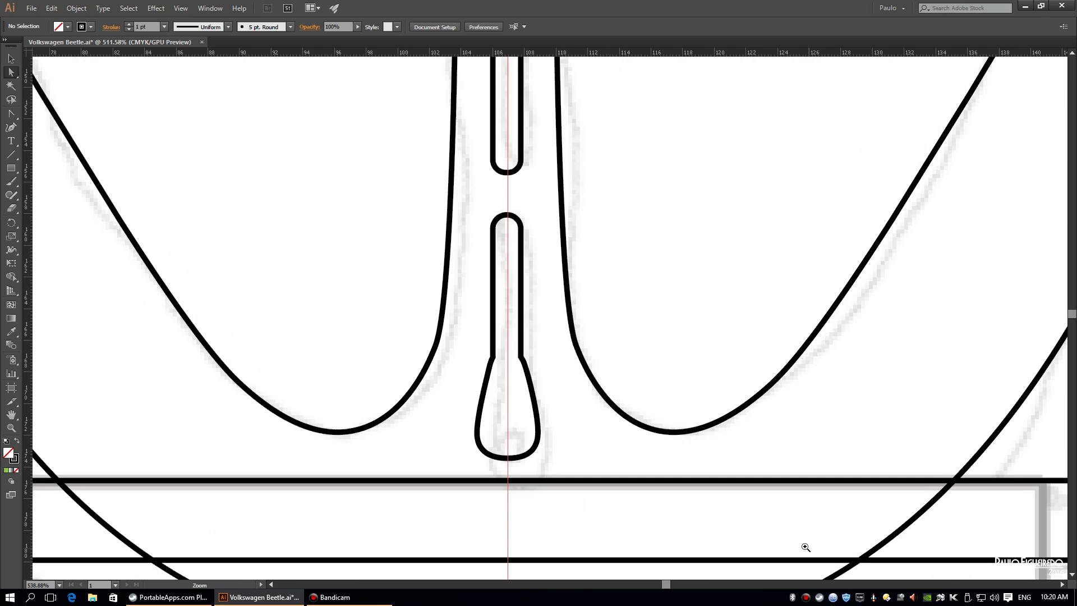
scroll(806, 568, "up", 2)
Draw a small slot inside the teardrop and save.
left_click_drag(473, 393, 496, 456)
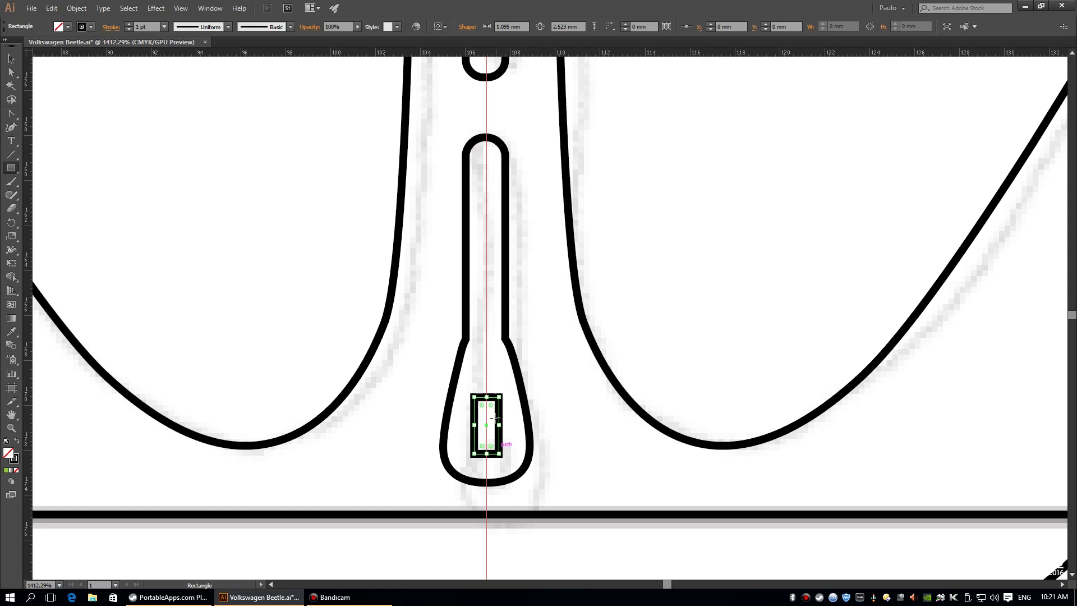
key("v")
key("ctrl+0")
key("ctrl+s")
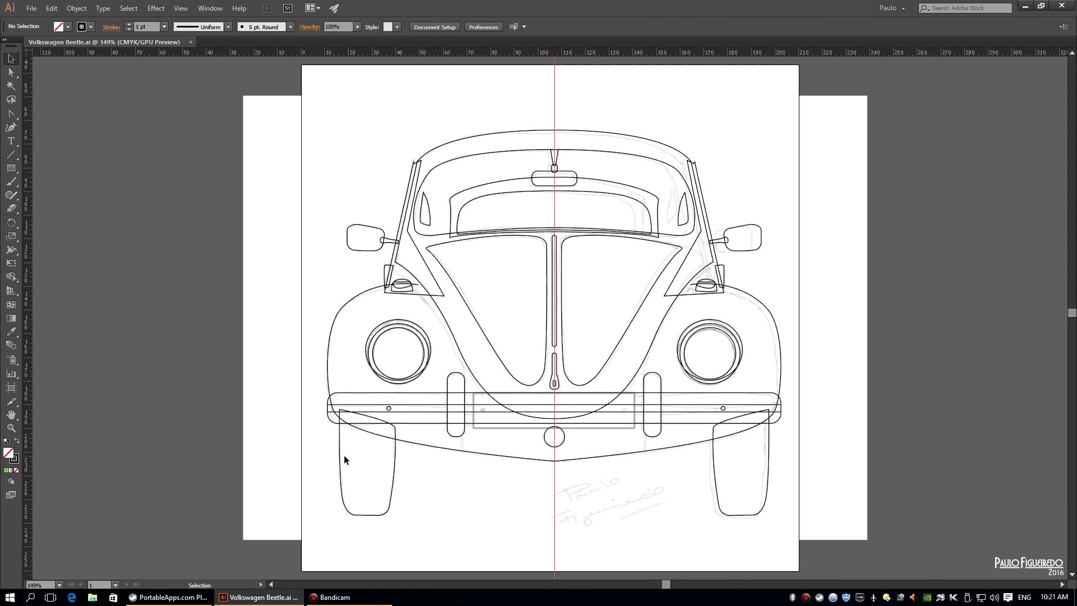
Fill both tyres black, then check the small paths beside the mirror.
left_click(344, 455)
left_click(715, 479, "shift")
key("comma")
right_click(740, 462)
left_click(832, 371)
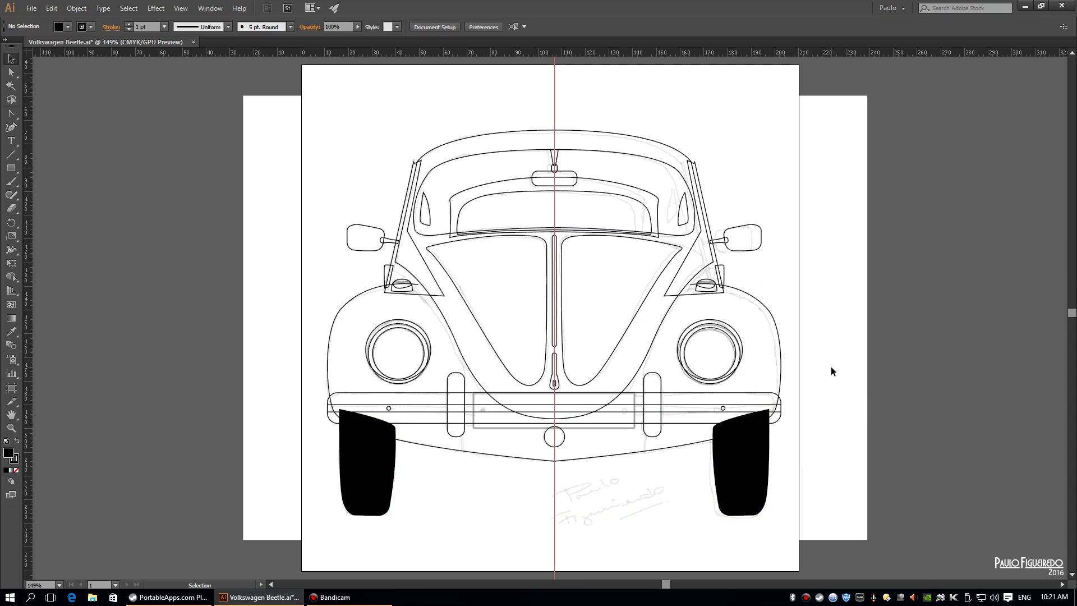
left_click(772, 322)
left_click(812, 313)
key("ctrl+z")
left_click(388, 255)
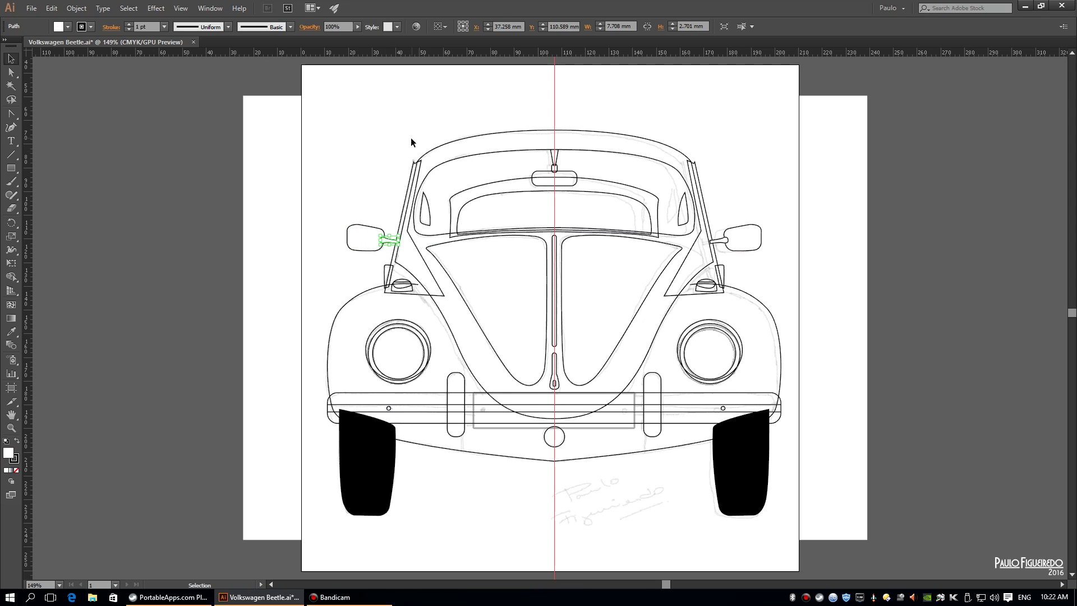
Select the left headlight's inner lens and give it a grey radial gradient.
left_click(414, 324)
right_click(419, 326)
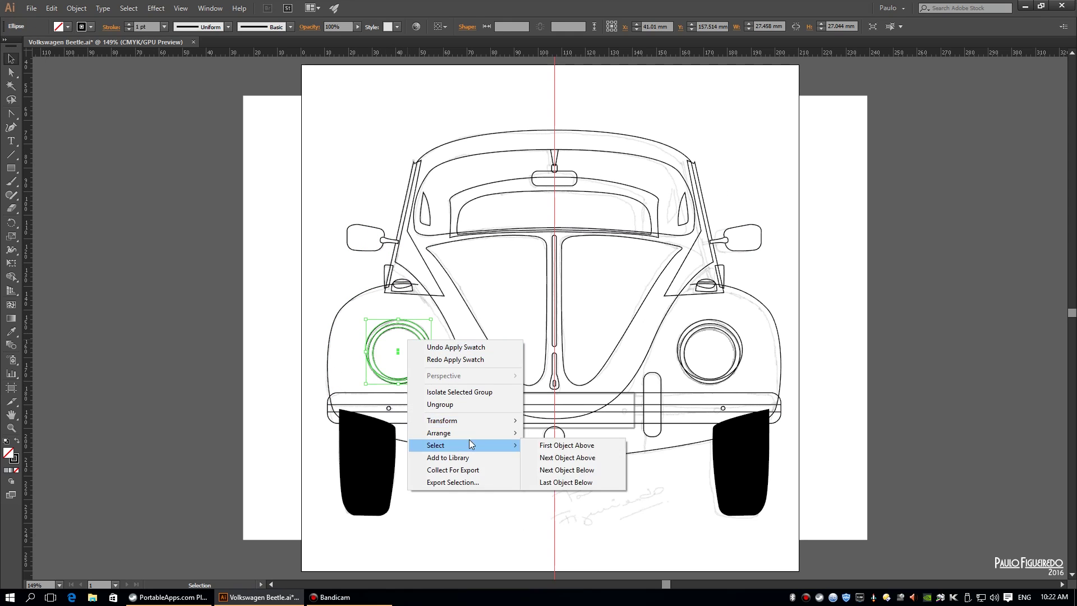
left_click(416, 330)
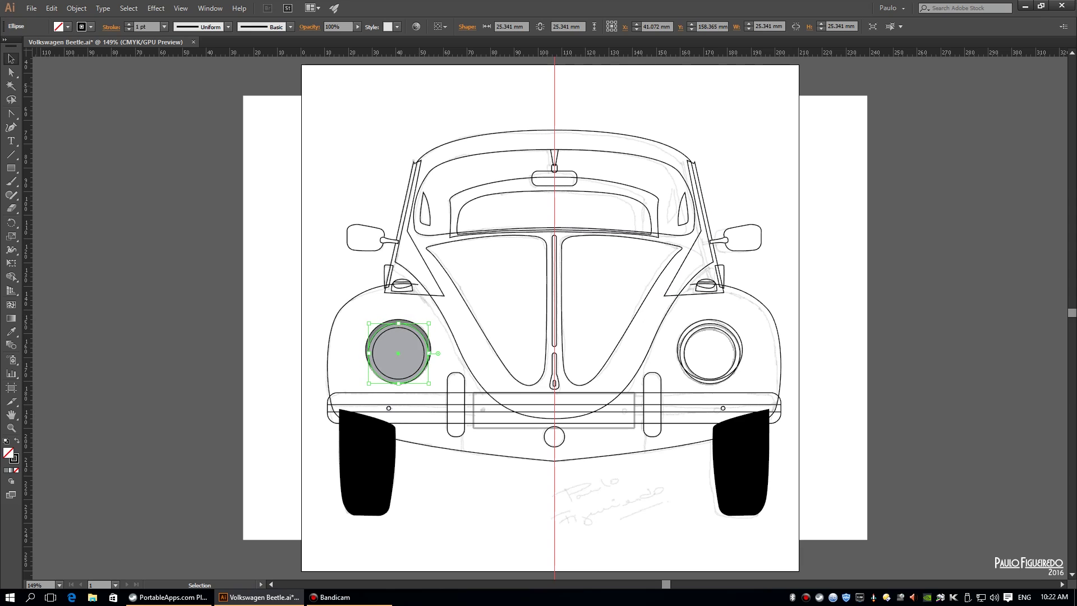
key("period")
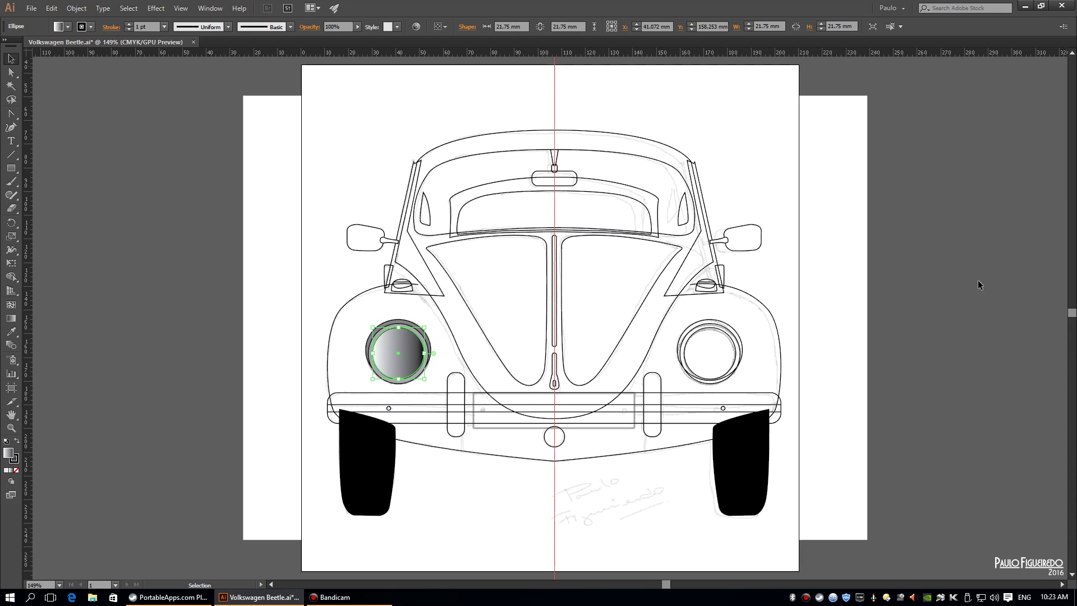
key("ctrl+z")
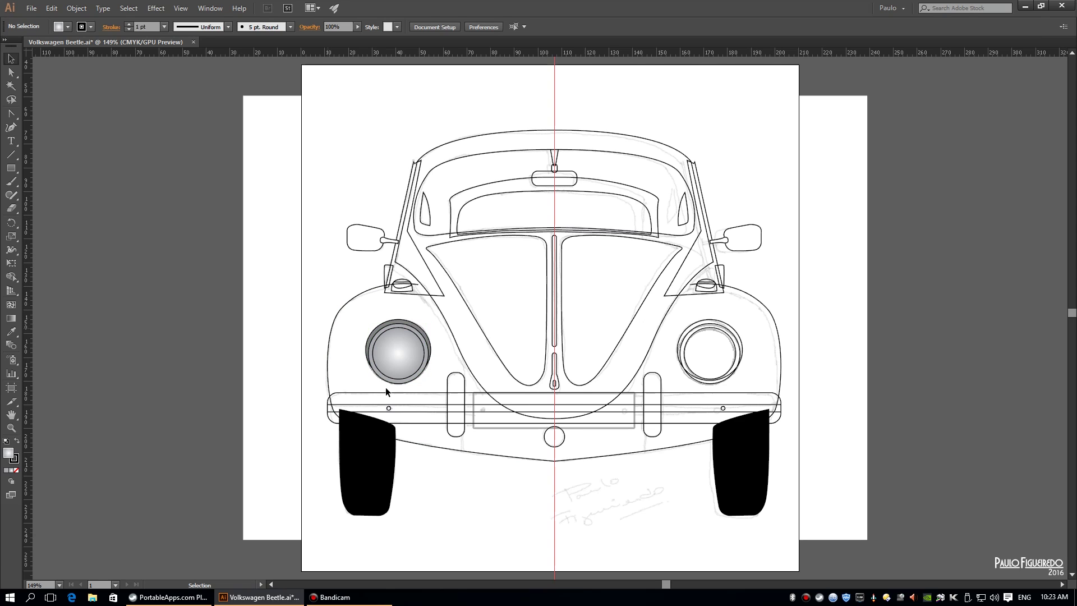
key("ctrl+z")
key("ctrl+shift+z")
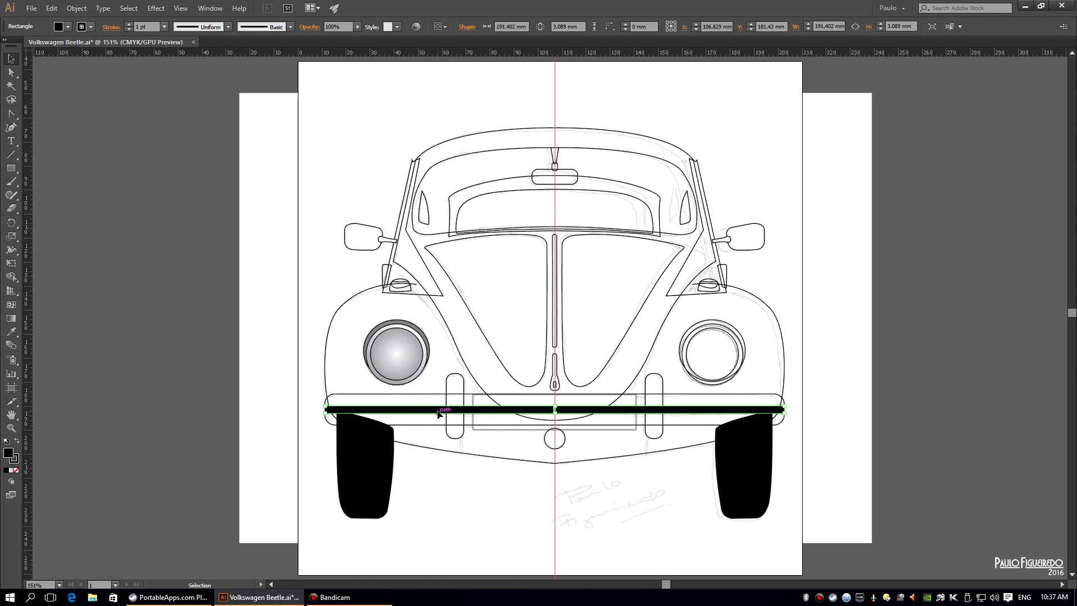
Restore the bumper bar and fill the rounded bumper light grey.
key("ctrl+z")
left_click_drag(389, 409, 729, 411)
key("ctrl+z")
key("ctrl+z")
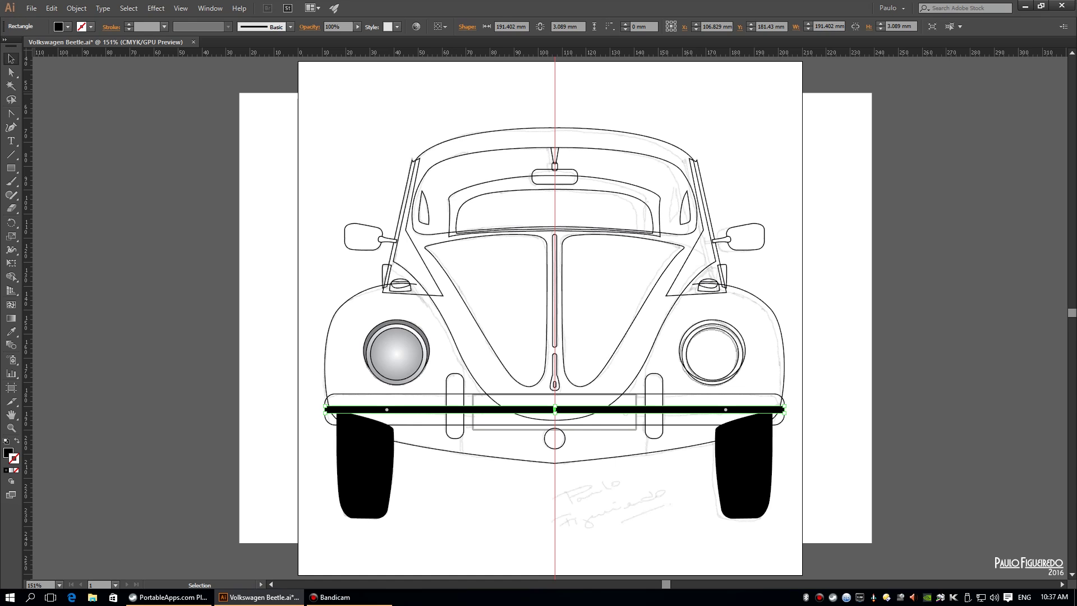
key("ctrl+z")
key("ctrl+z")
key("ctrl+z")
left_click(454, 415)
Bring both bumper guards to the front and give them a grey gradient.
left_click(654, 392, "shift")
right_click(677, 377)
left_click(841, 490)
key("period")
left_click(810, 302)
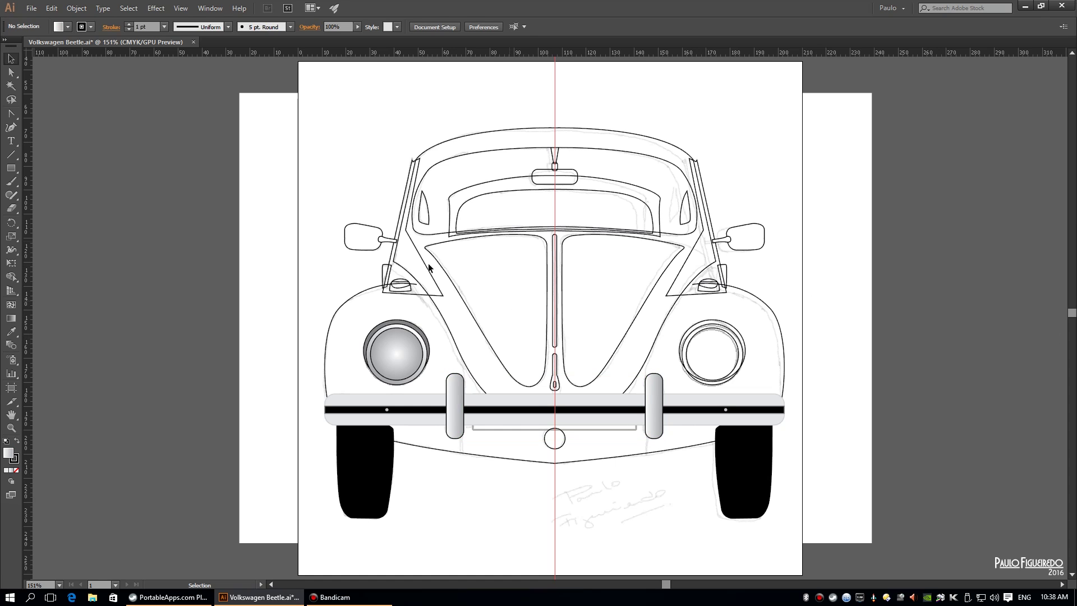
Shade the left side mirror and fill both turn-signal lamps orange.
left_click(359, 236)
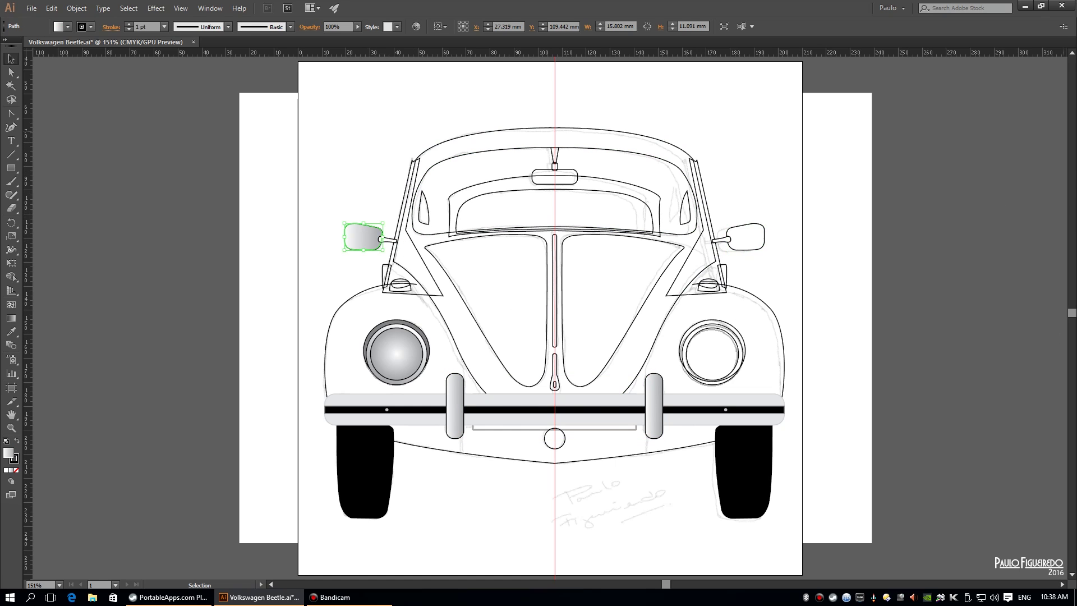
left_click(411, 285)
left_click(799, 158)
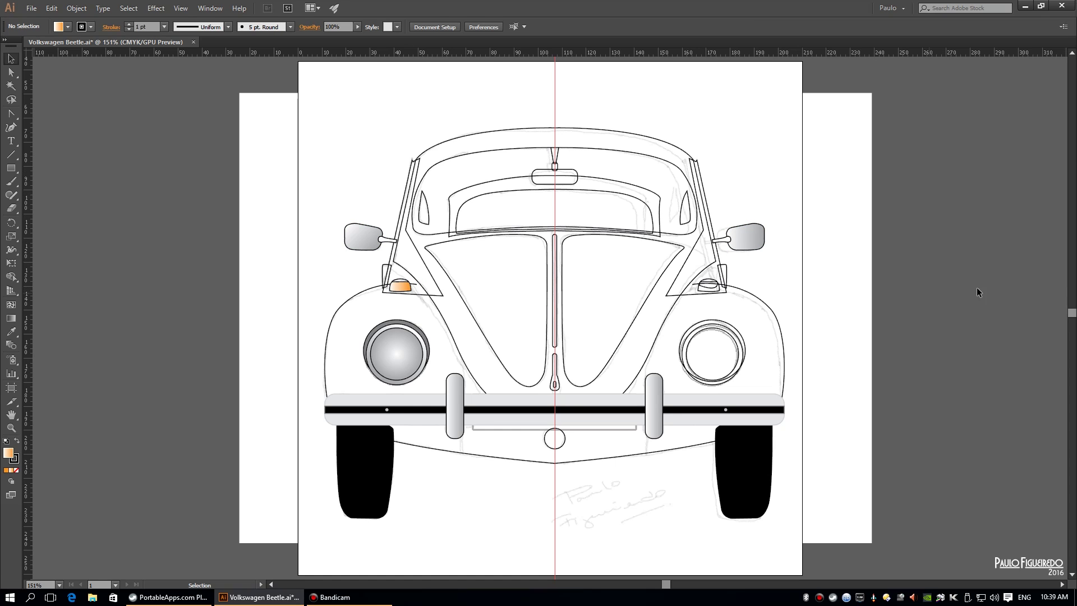
left_click(706, 289)
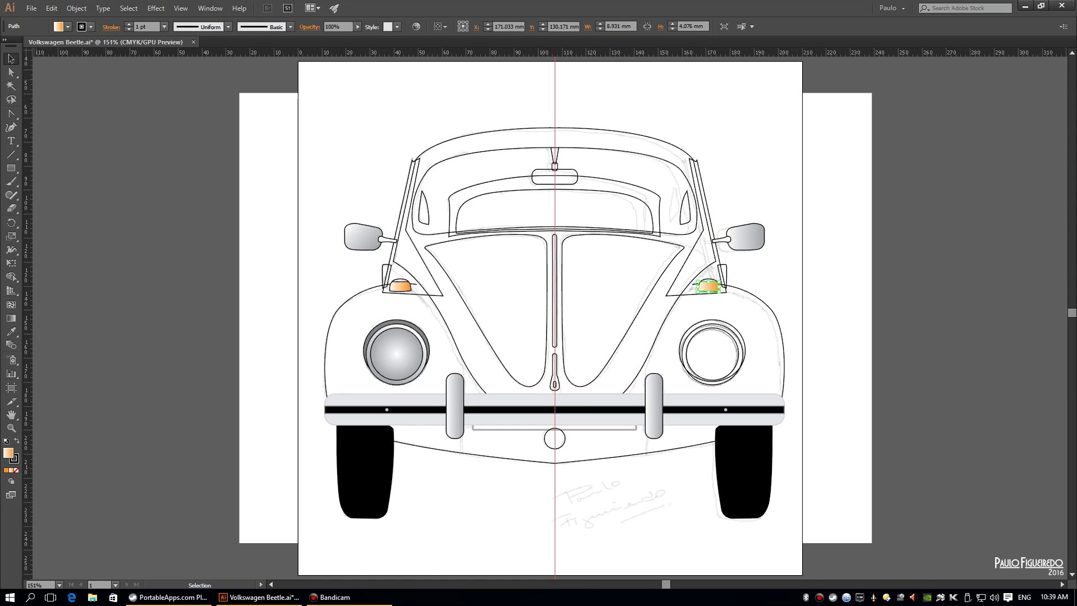
left_click(987, 242)
Fill the rear-view mirror mount, mirror and windshield frame grey.
left_click(556, 156)
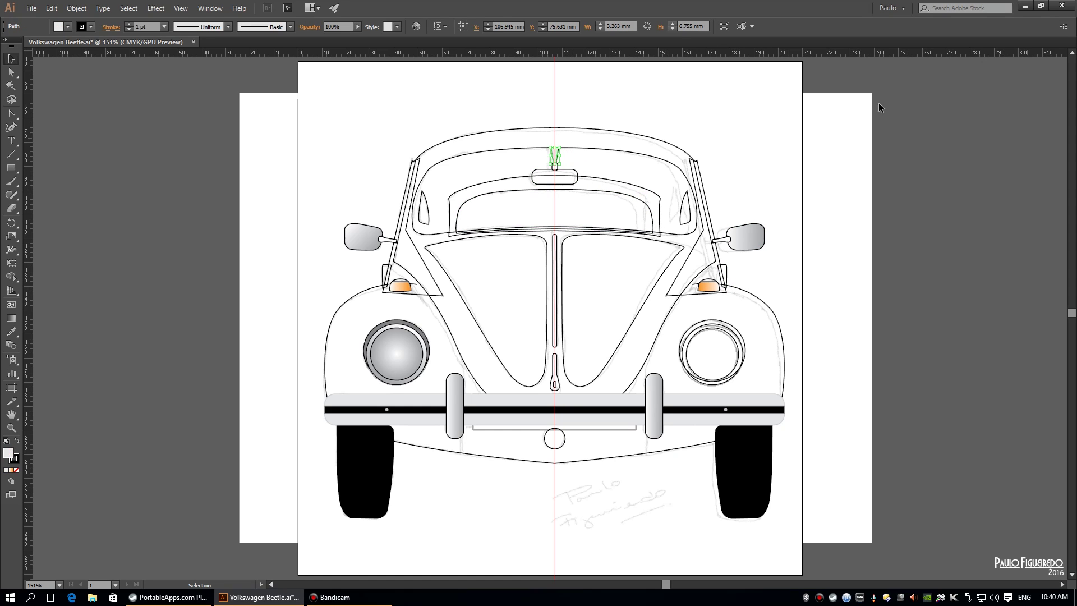
left_click(670, 166)
left_click(555, 177)
left_click(671, 166)
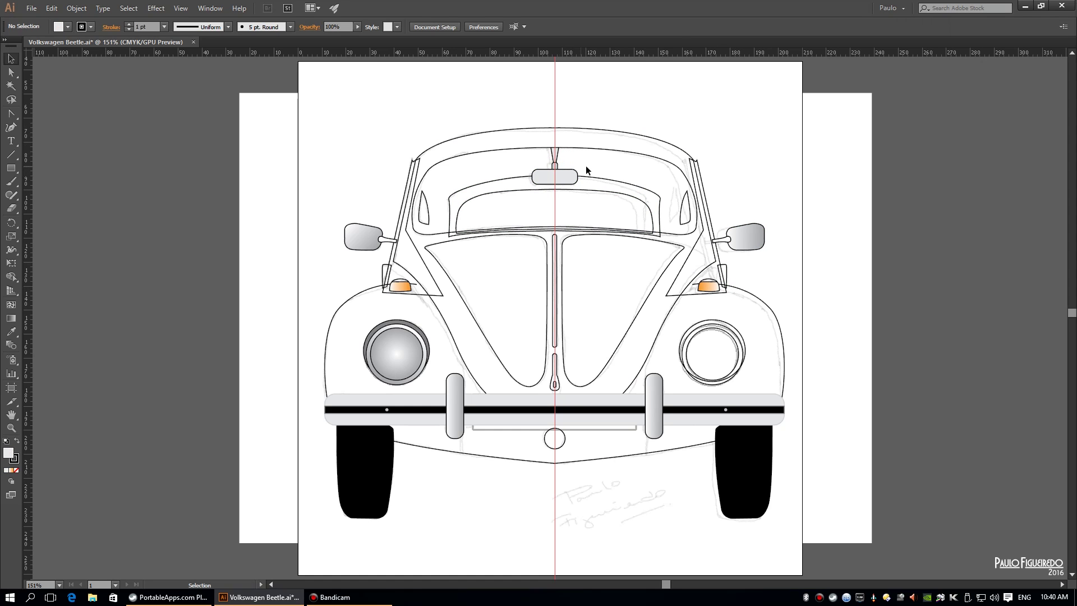
left_click(648, 196)
Select and inspect the windshield, pillar and roof paths.
left_click(654, 211)
right_click(478, 194)
left_click(721, 356)
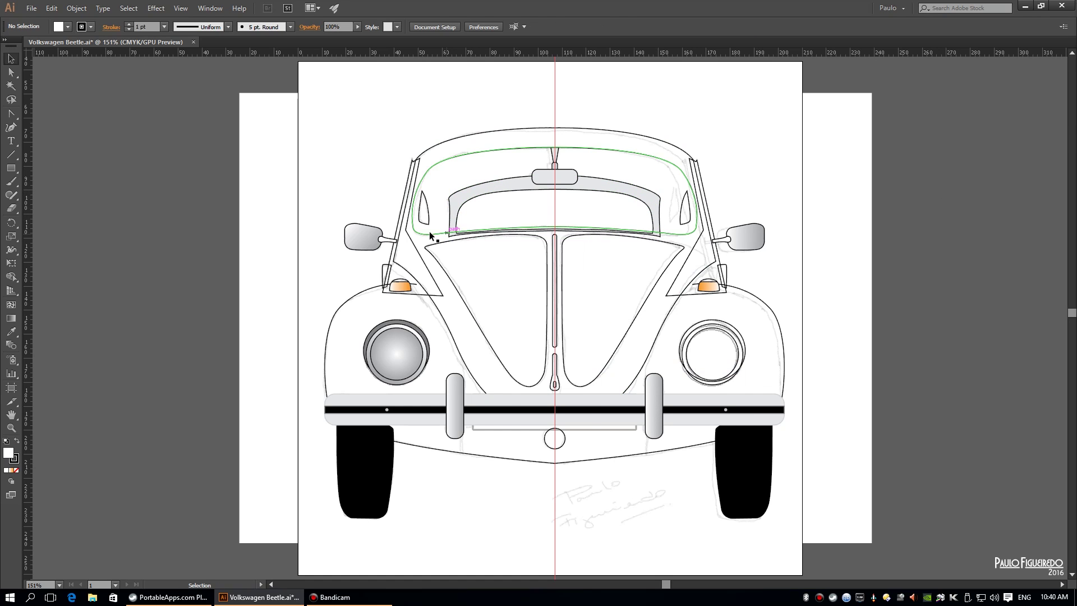
left_click(951, 137)
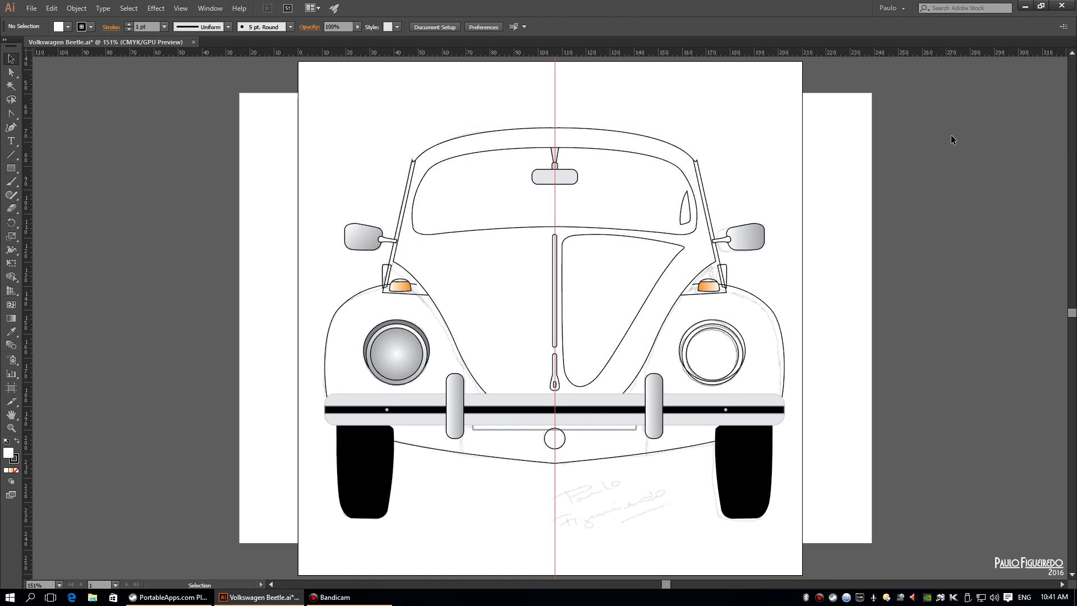
left_click(715, 258)
left_click(408, 182, "shift")
left_click(823, 143)
left_click(654, 145)
Fill the left hood panel light grey, return to colour preview, and save.
left_click(582, 240)
key("comma")
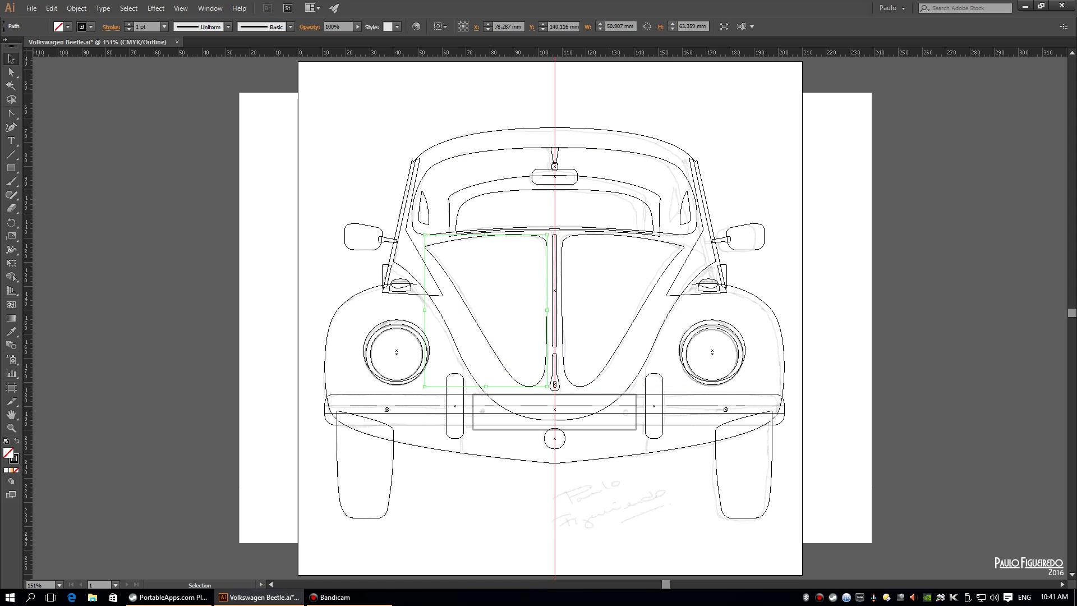
right_click(463, 296)
key("ctrl+y")
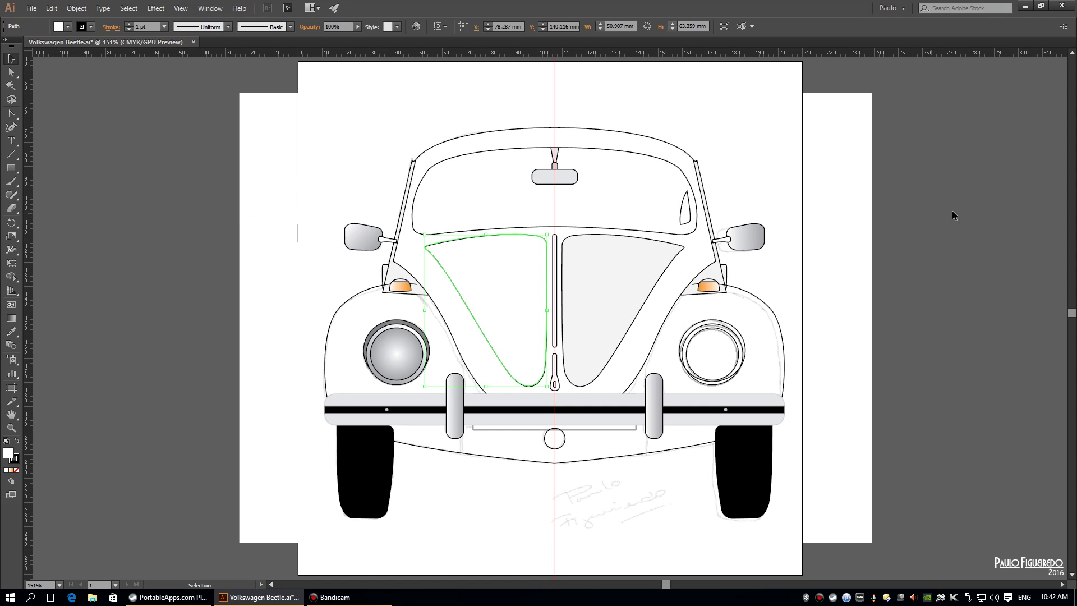
left_click(918, 163)
key("ctrl+s")
Combine the car body outline and windshield path into a compound path.
left_click(611, 200)
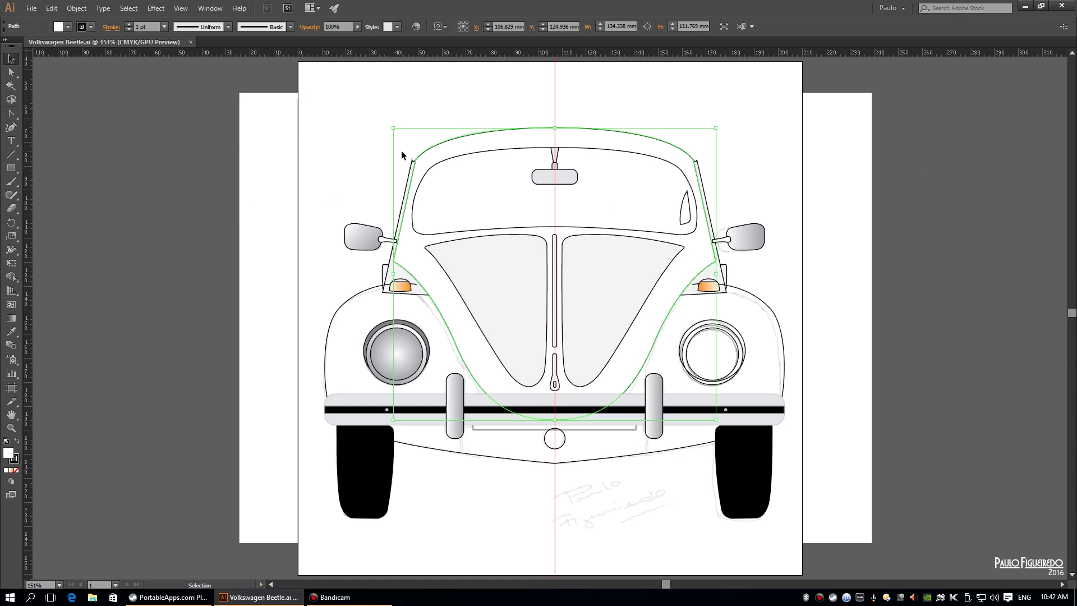
left_click(716, 264, "shift")
right_click(715, 263)
left_click(752, 370)
left_click(905, 219)
left_click(662, 149)
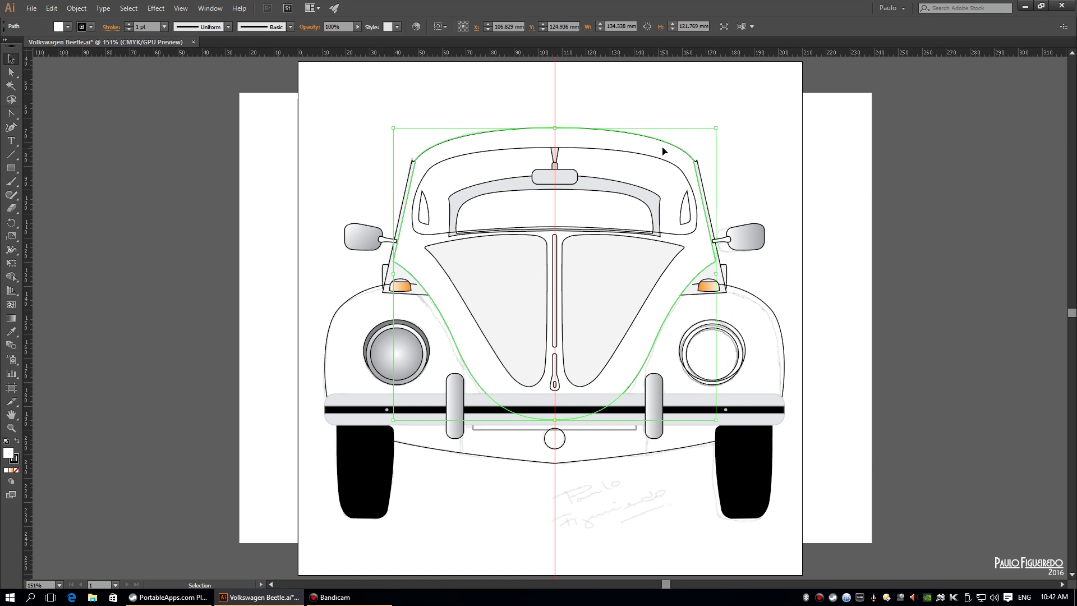
left_click(648, 143)
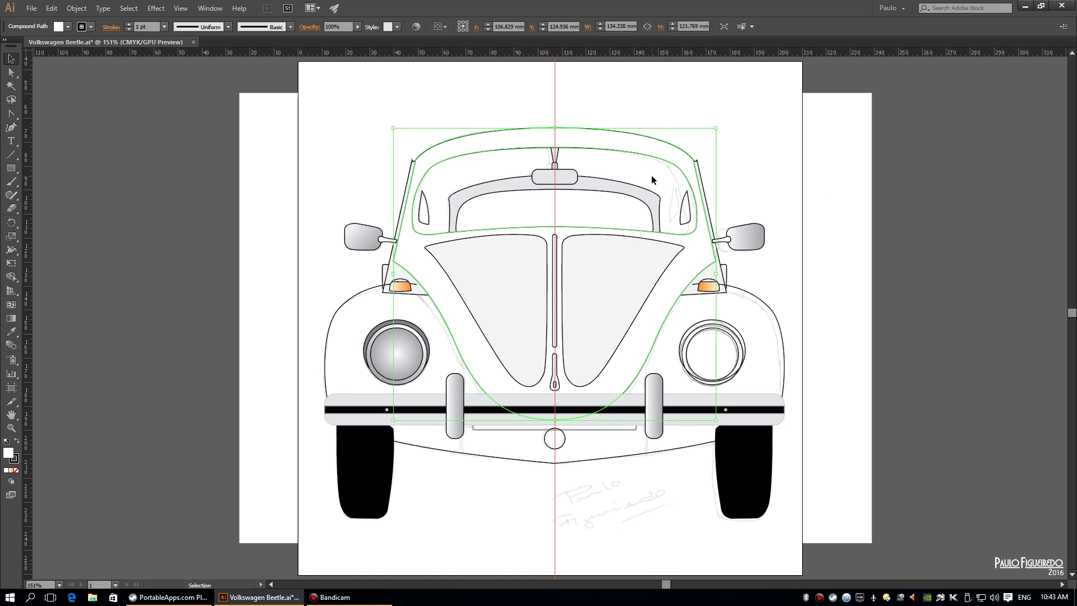
left_click(689, 206)
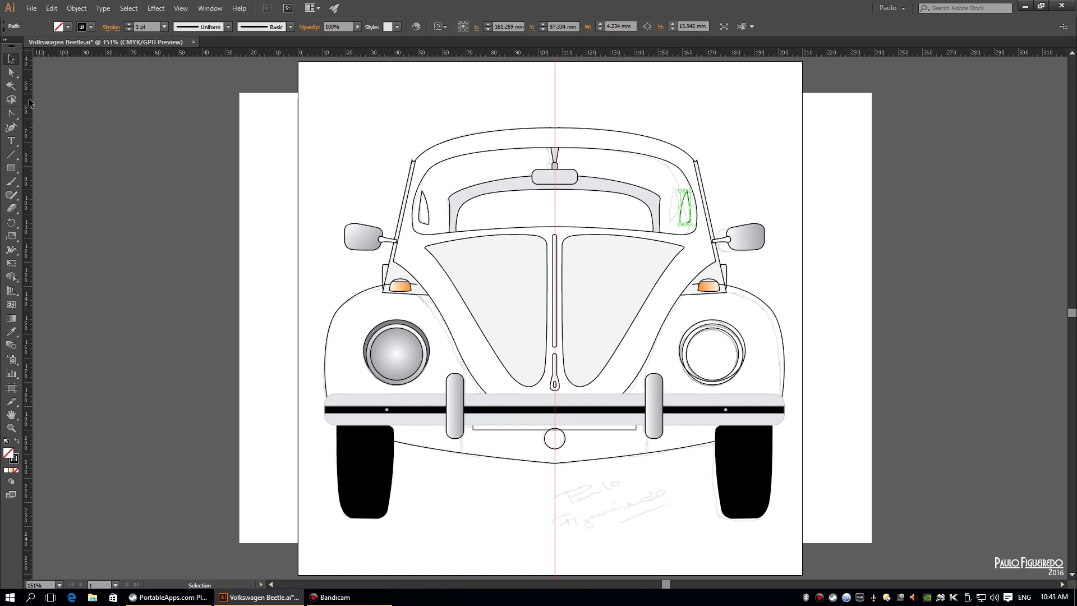
Draw the grey windshield surround along the pillar and send it backward.
left_click_drag(406, 224, 413, 247)
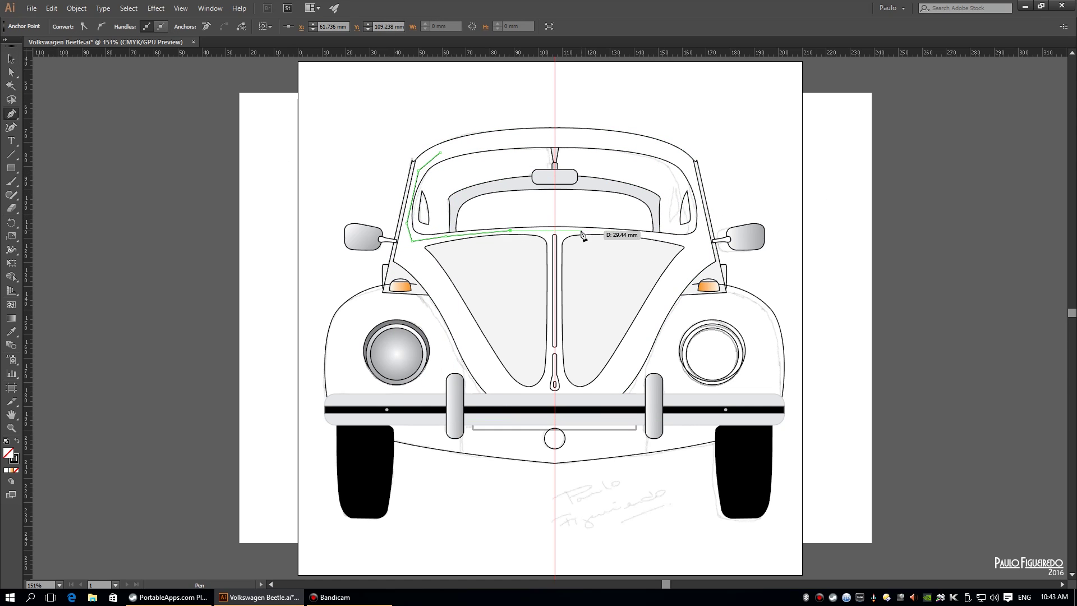
left_click(440, 152)
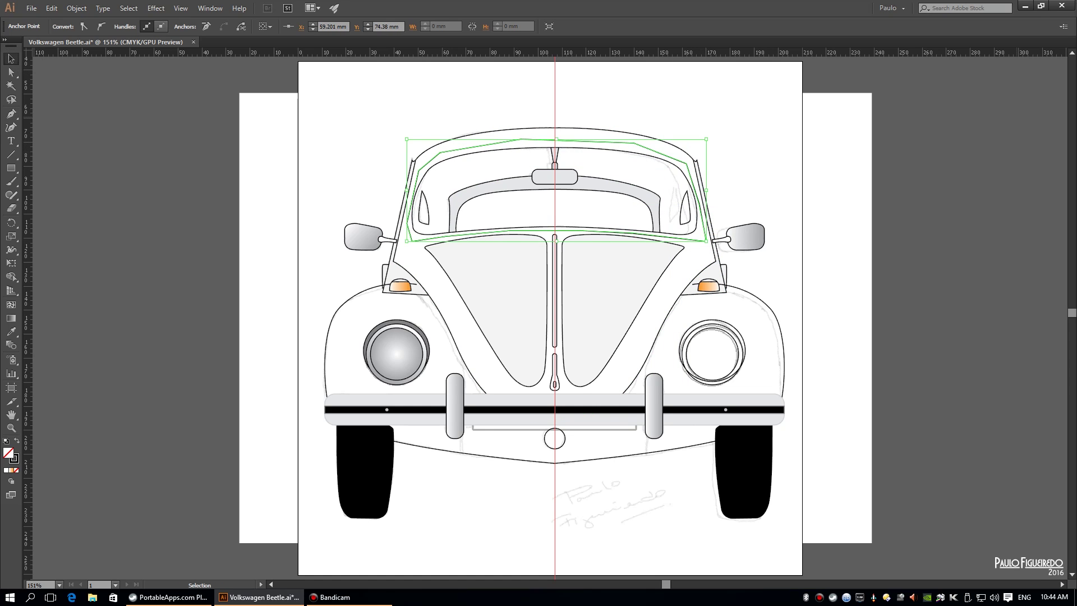
key("ctrl+[")
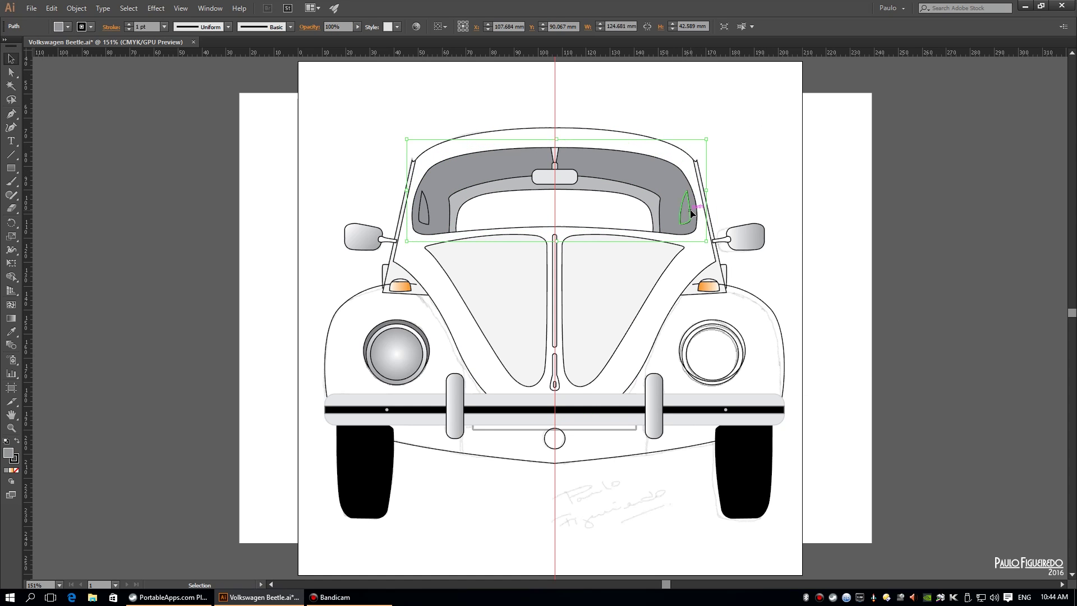
left_click(868, 193)
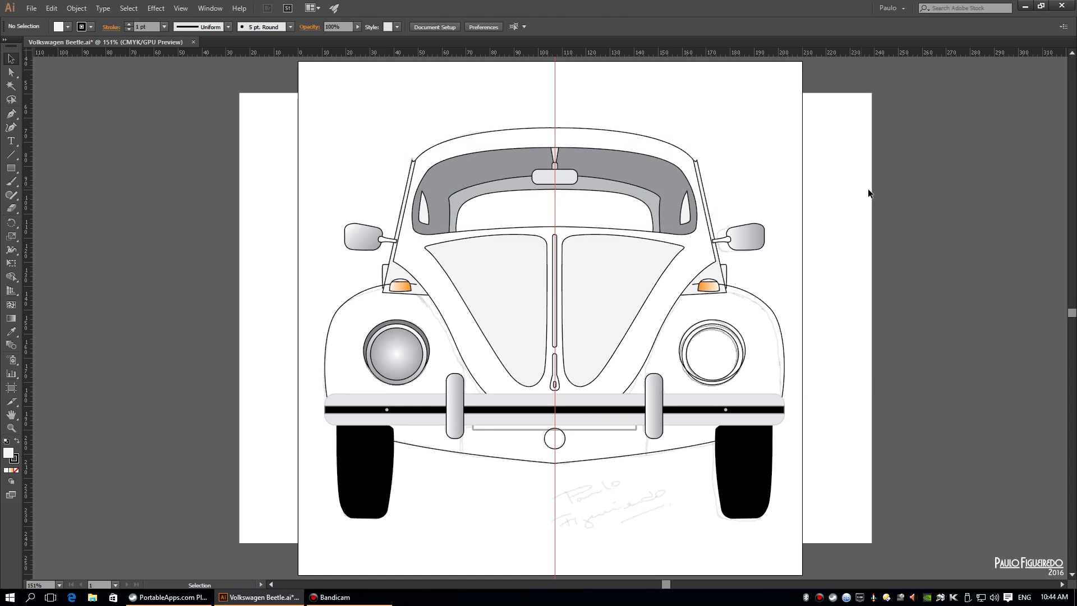
left_click(640, 309)
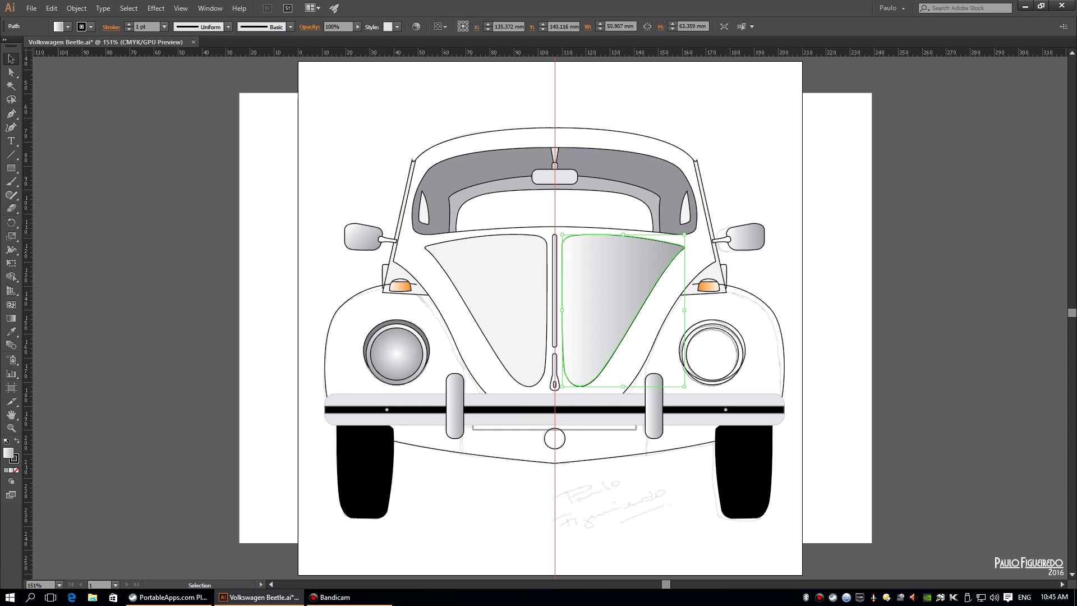
Check the windshield pillar stacking and select the right hood panel and turn signals.
left_click(761, 154)
left_click(704, 182)
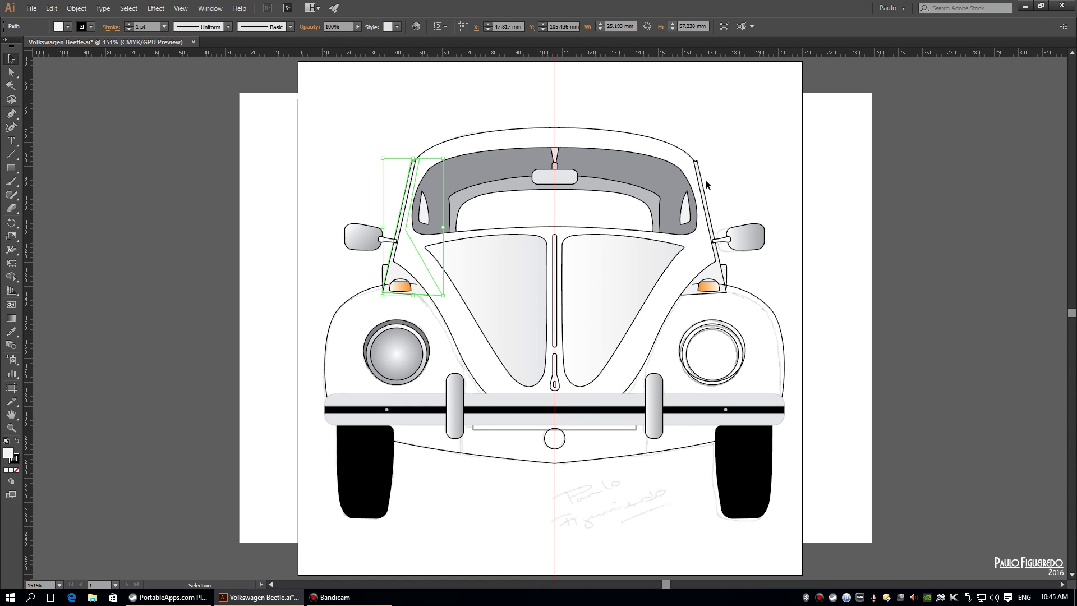
right_click(706, 185)
mouse_move(735, 328)
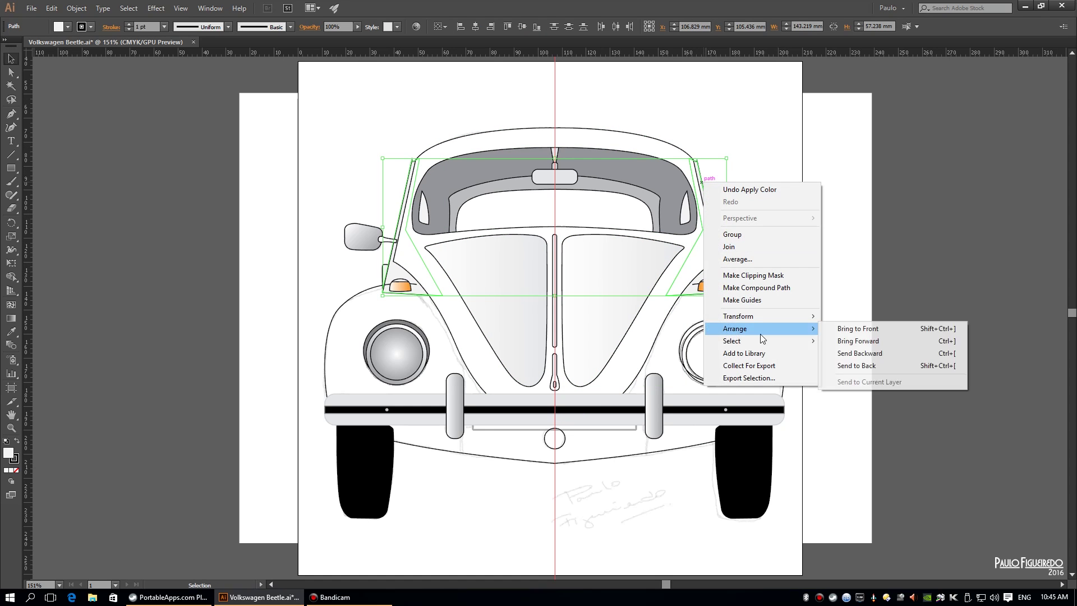
left_click(864, 363)
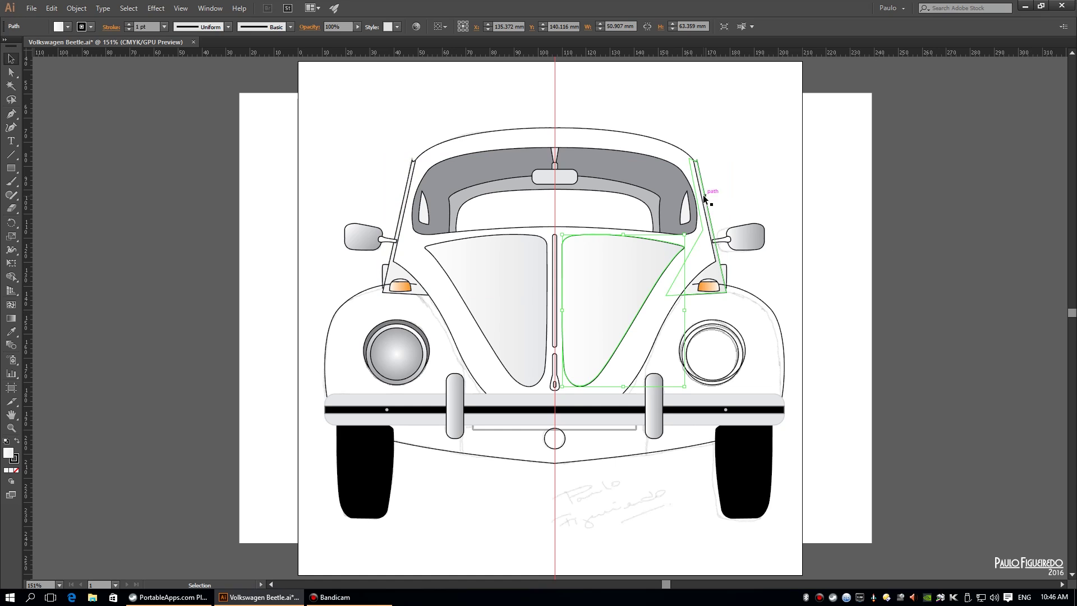
left_click(391, 147)
left_click(399, 285)
left_click(708, 286, "shift")
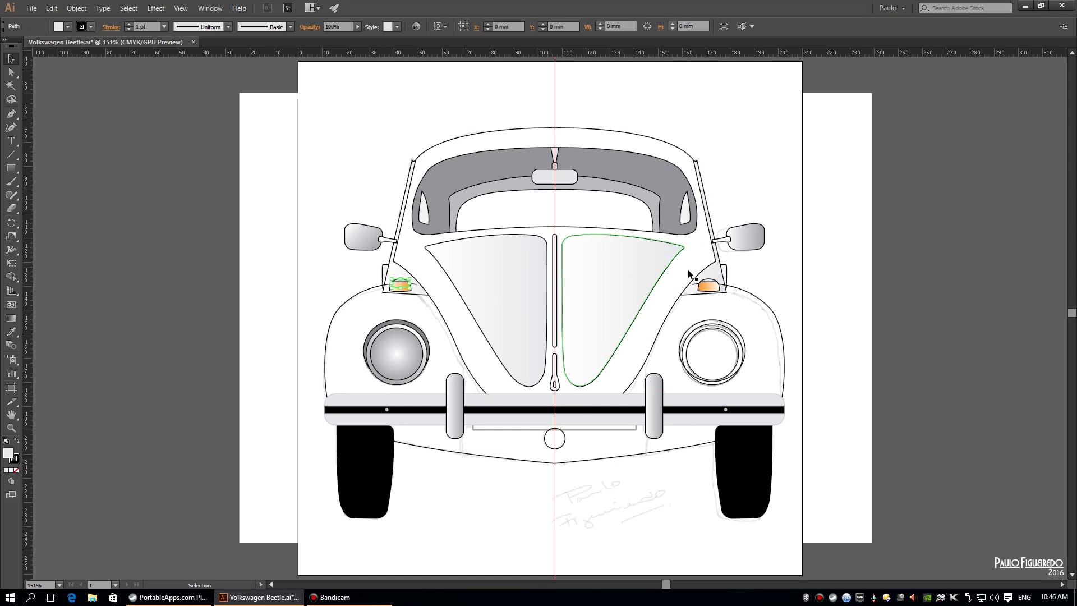
Select both halves of the fender curve and join them into one path.
left_click(820, 278)
left_click(719, 292)
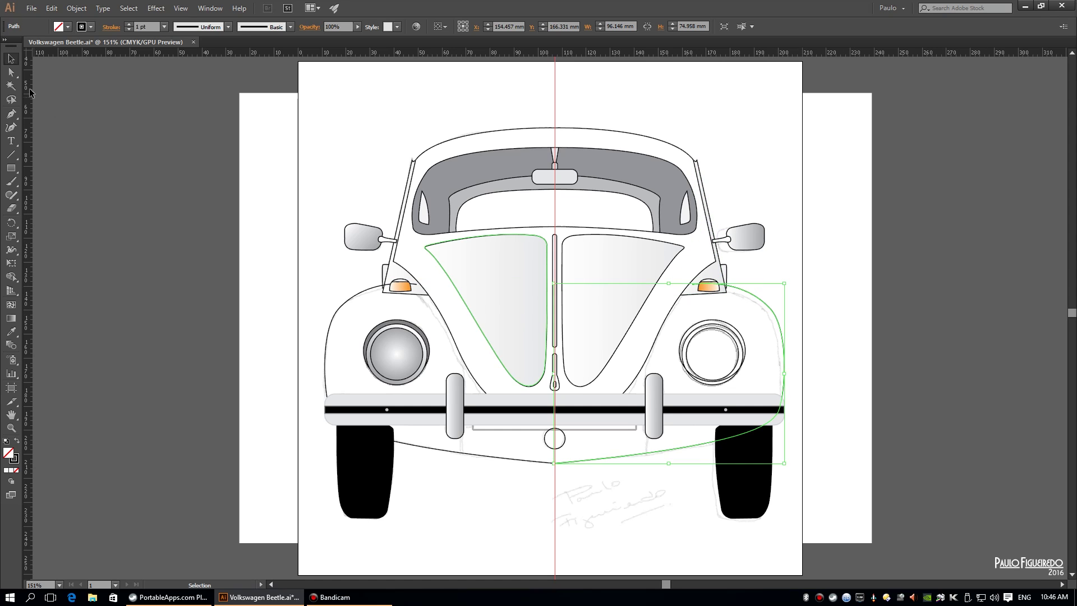
left_click(335, 312, "shift")
key("ctrl+j")
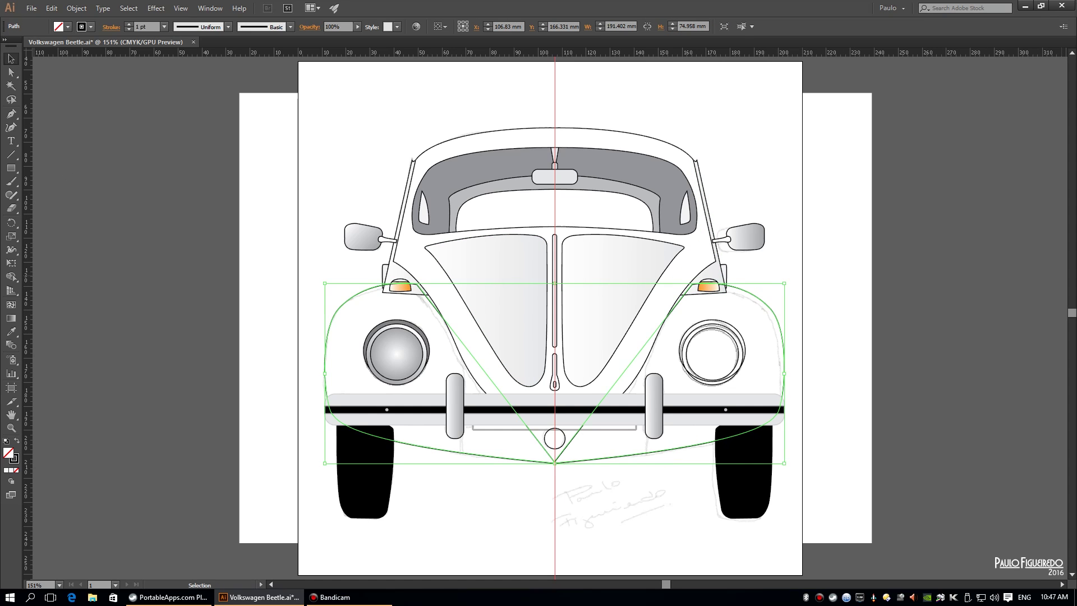
Join the two open ends at the V bottom of the body curve.
left_click(764, 157)
scroll(594, 452, "up", 3)
mouse_move(554, 395)
left_mouse_down()
mouse_move(559, 228)
mouse_move(555, 396)
left_mouse_up()
scroll(555, 395, "up", 5)
left_click(680, 294)
key("ctrl+j")
Merge the overlapping bottom anchors into one point and convert it to a smooth curve.
mouse_move(593, 301)
left_mouse_down()
mouse_move(575, 298)
mouse_move(671, 300)
mouse_move(803, 180)
left_mouse_up()
key("shift+c")
key("ctrl+0")
left_click_drag(345, 418, 365, 449)
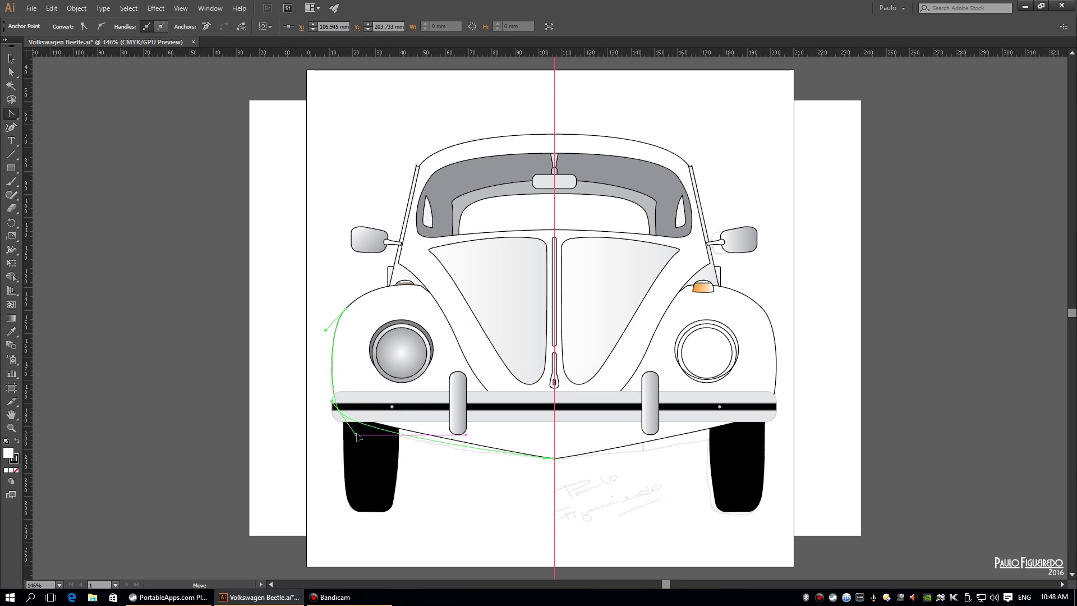
key("a")
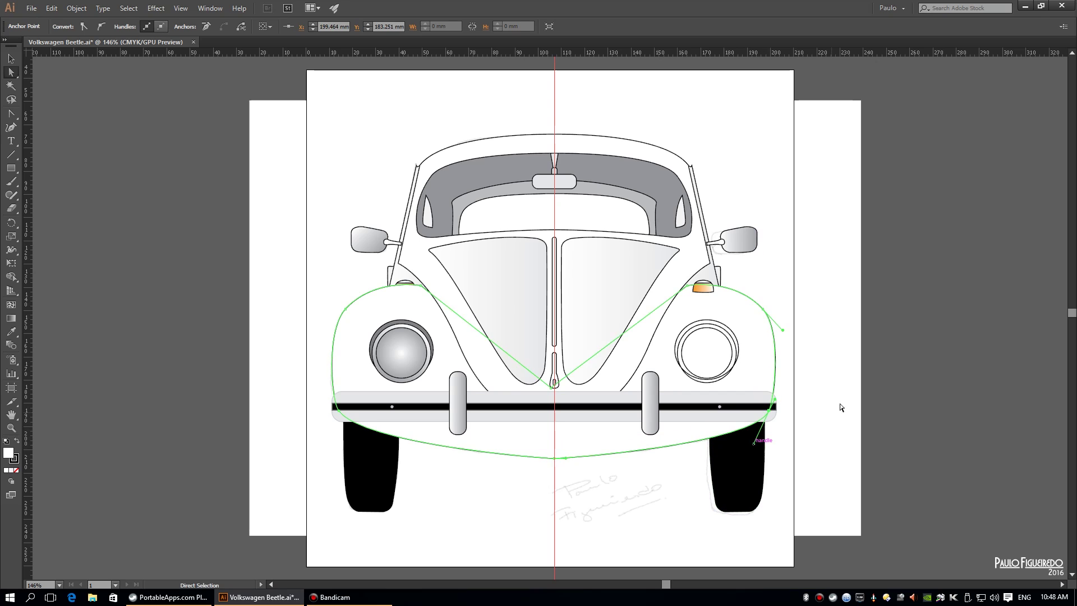
left_click(914, 323)
Save the document and hide the centre guide.
key("ctrl+s")
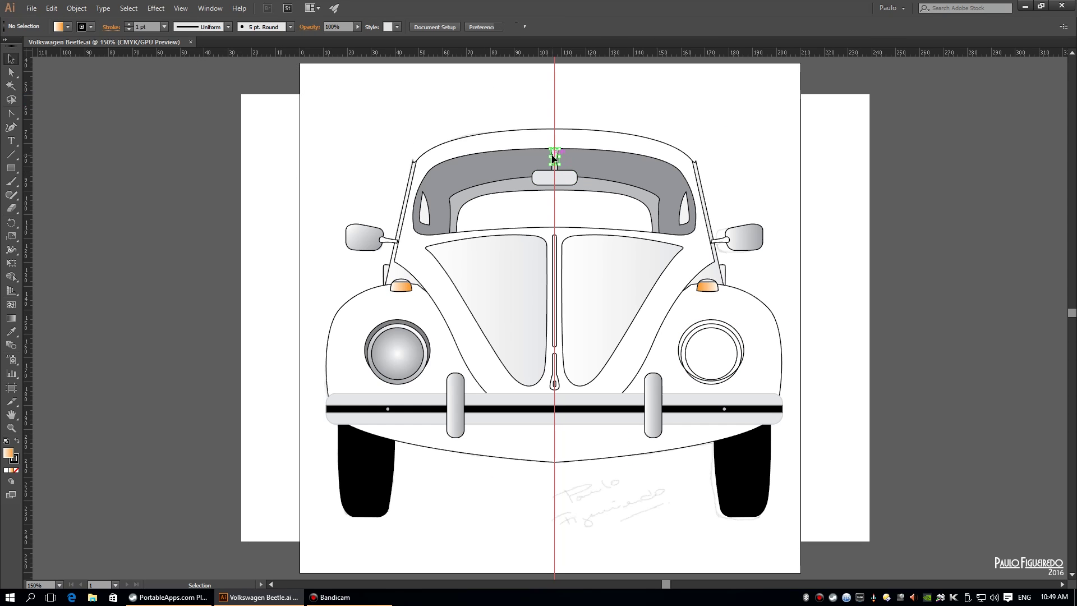
left_click(553, 158)
left_click(954, 166)
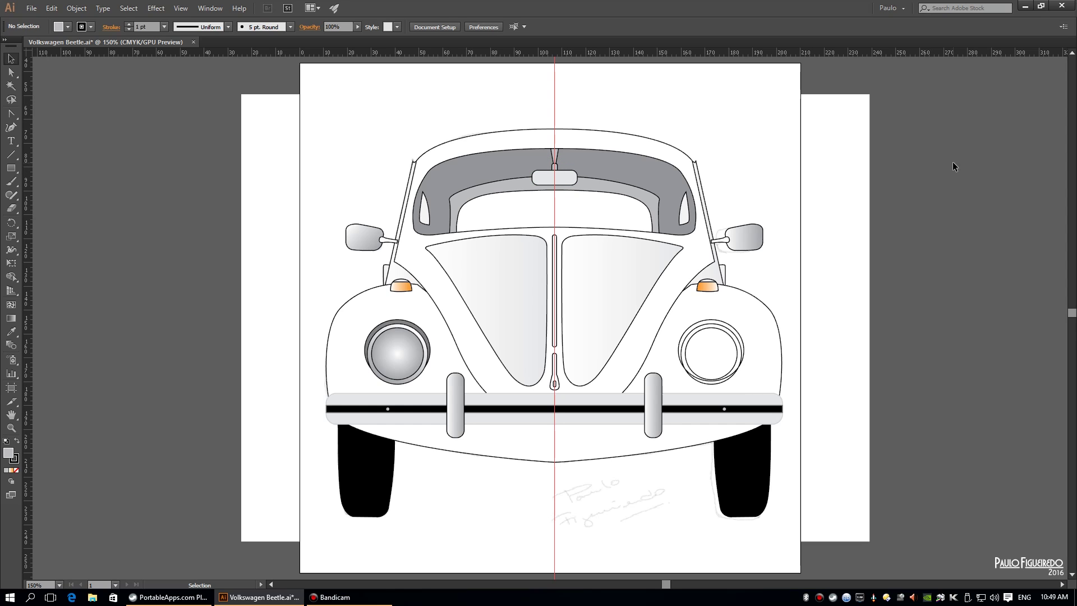
key("ctrl+;")
Check the hood latch and the body curve's bottom-centre anchor.
left_click(554, 376)
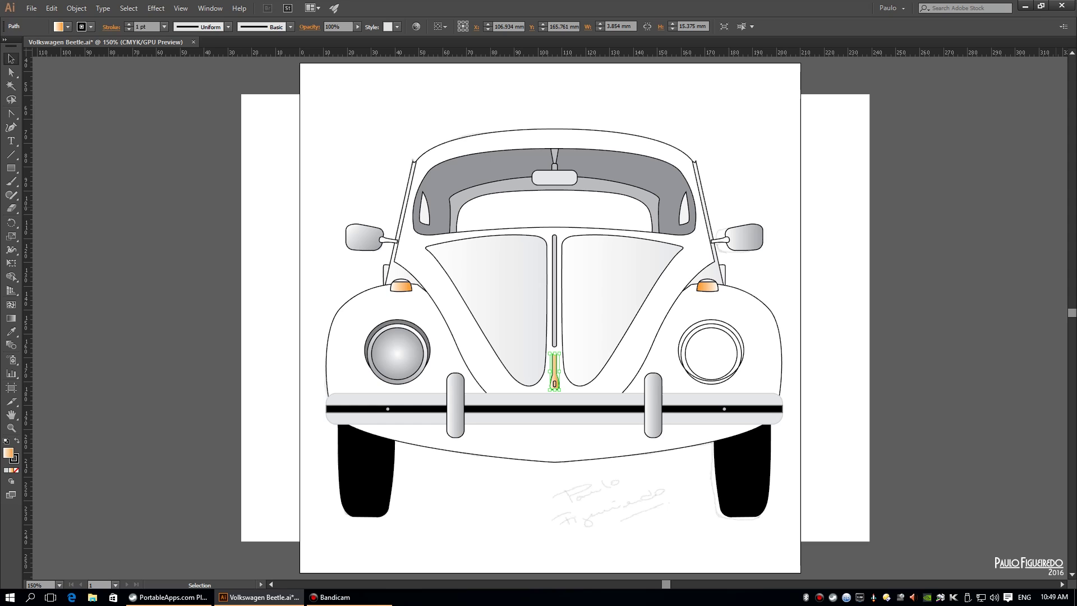
left_click(795, 372)
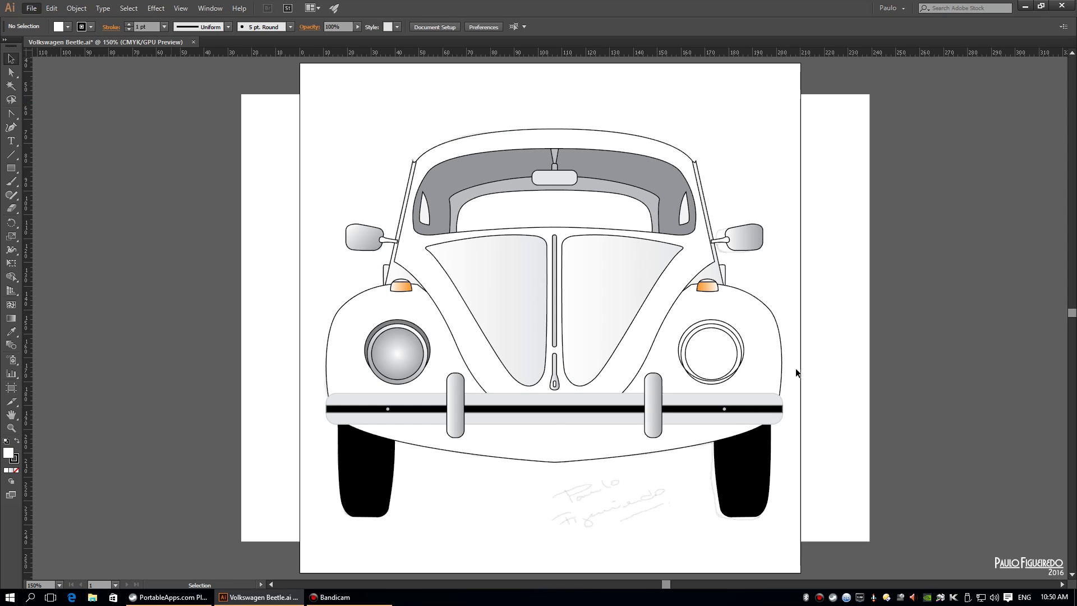
key("a")
left_click(583, 457)
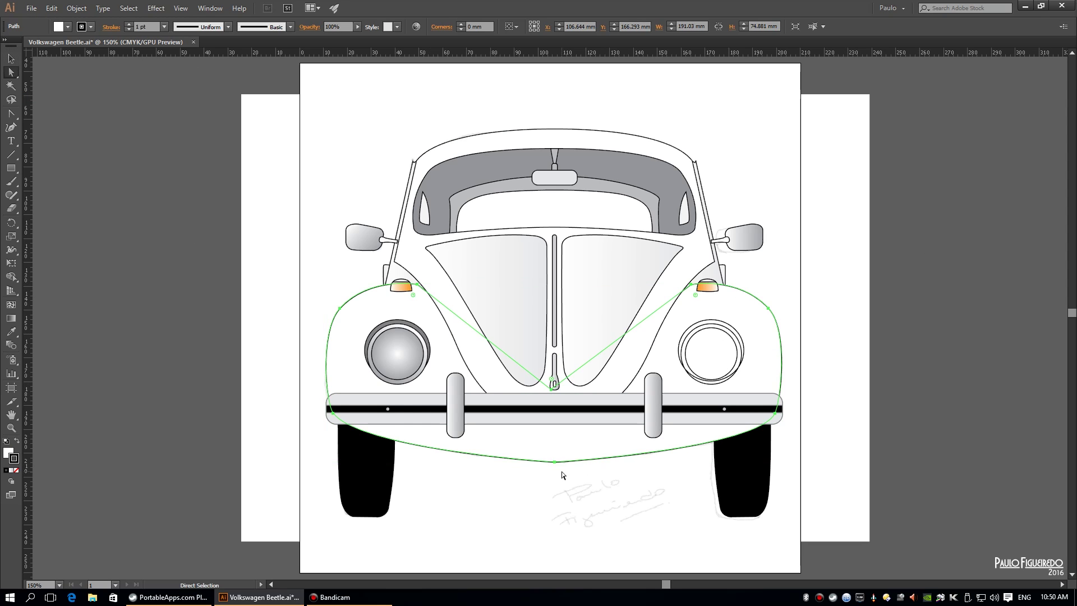
left_click(554, 462)
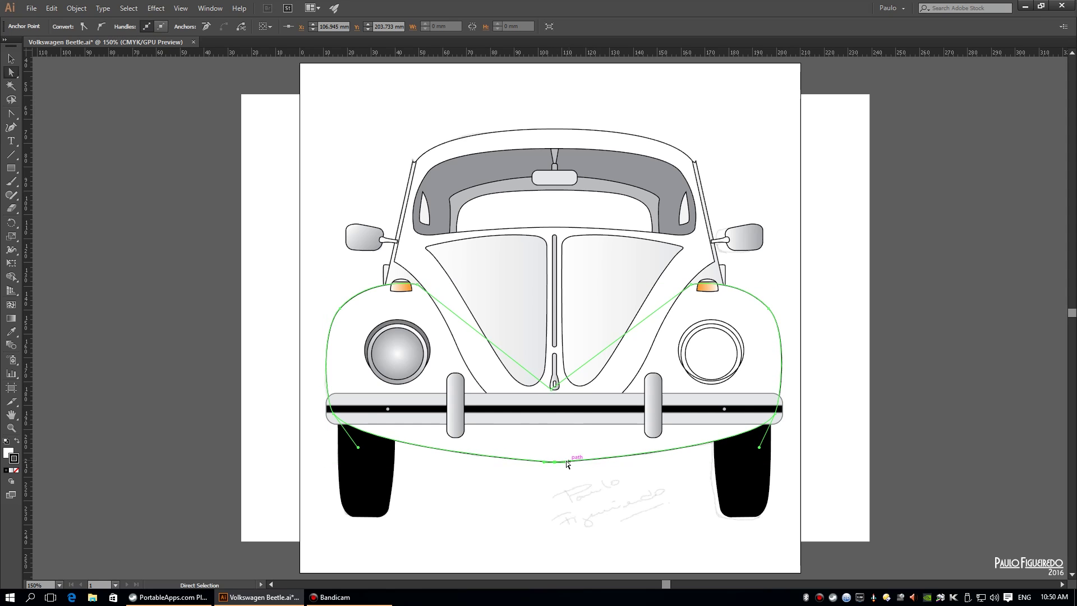
left_click(873, 281)
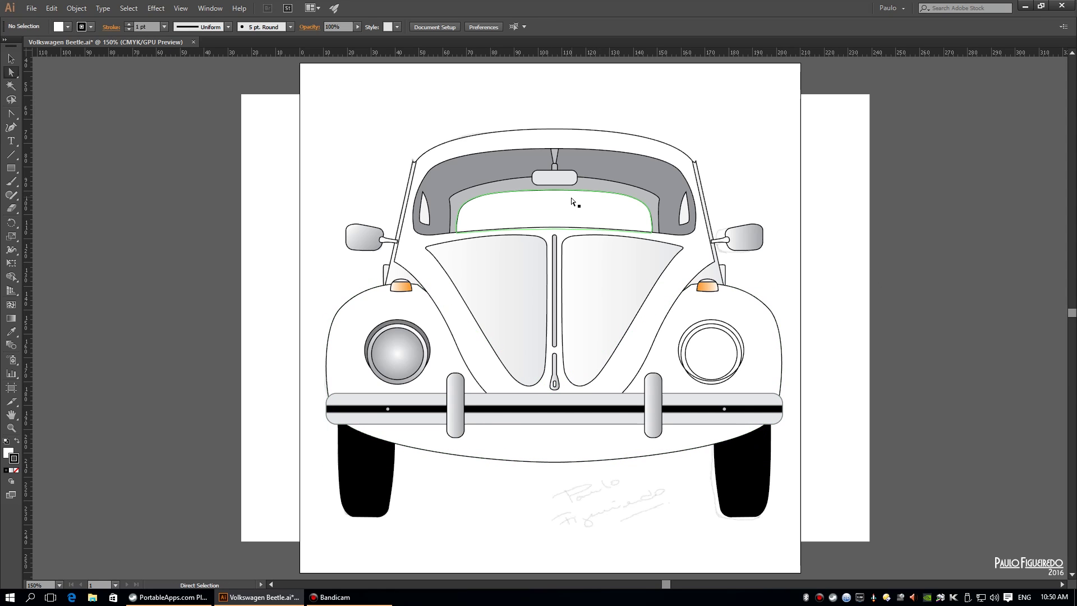
Shrink the left headlight slightly by its bounding box.
left_click(365, 344)
key("v")
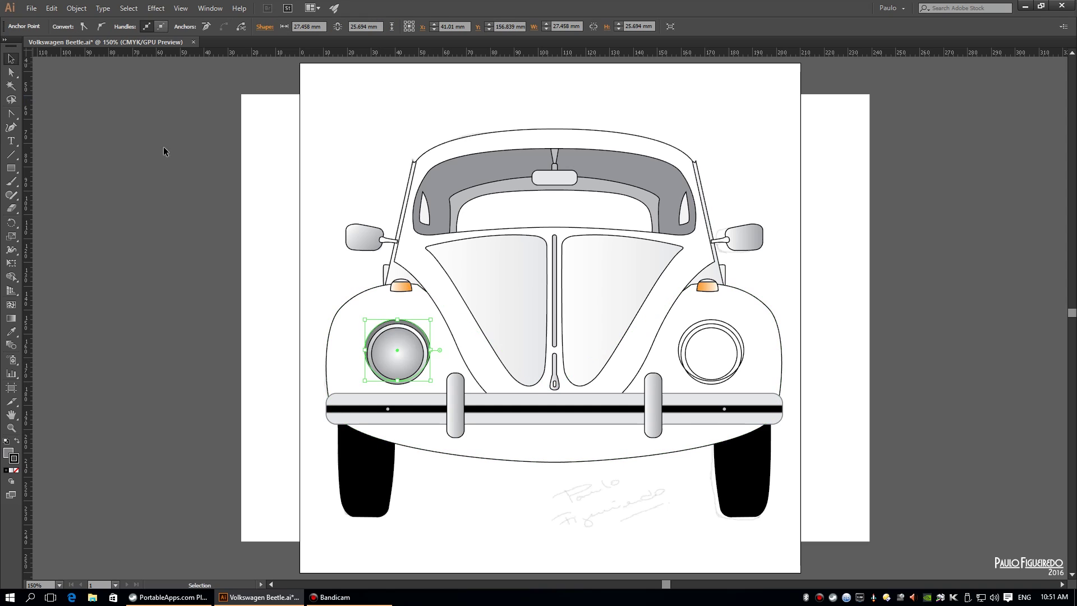
key("ctrl+plus")
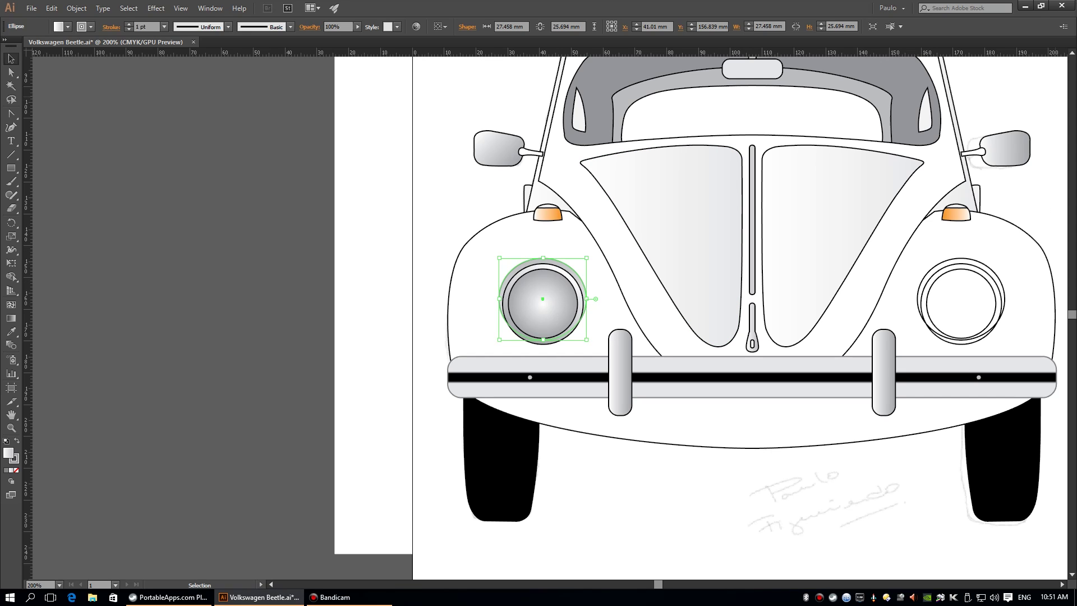
left_click_drag(586, 298, 584, 303)
Delete the old right headlight circles.
left_click(944, 264)
key("Delete")
left_click(543, 264)
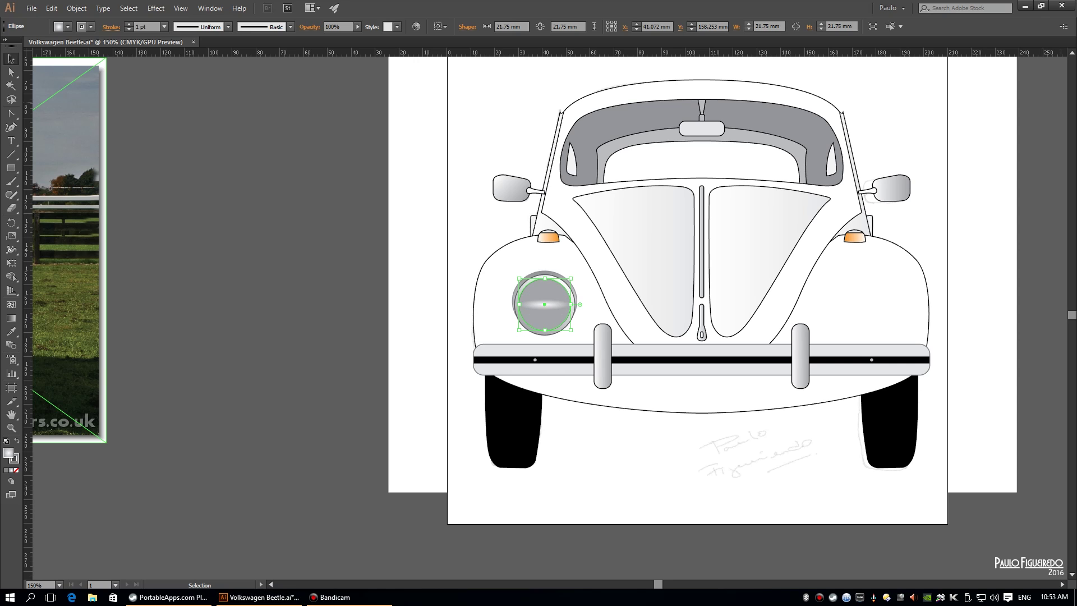
left_click(420, 238)
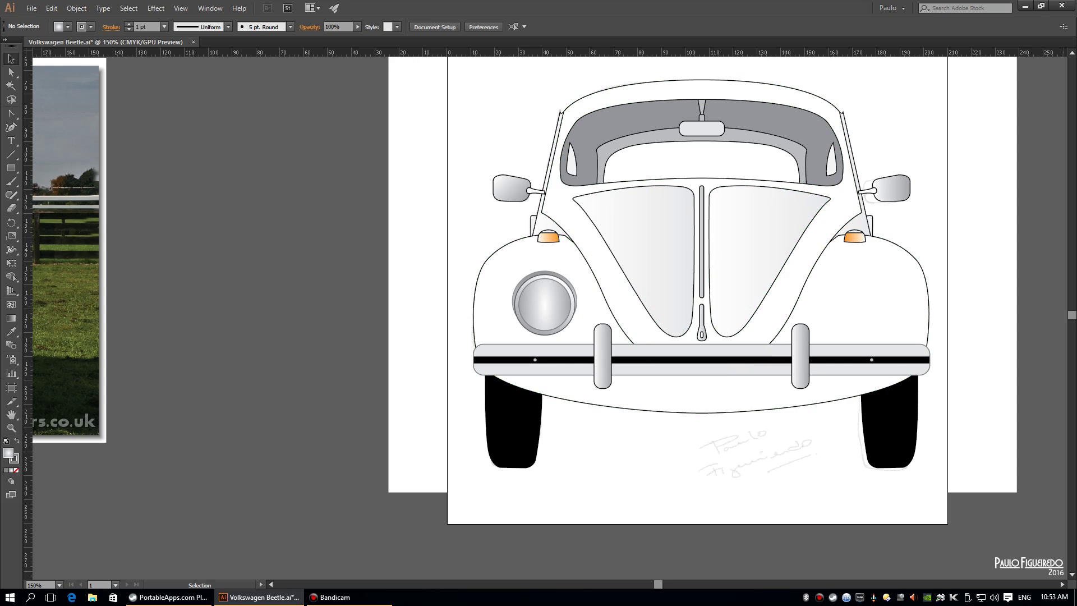
scroll(887, 254, "right", 5)
scroll(886, 253, "up", 2)
Draw a rounded bar under the left turn signal, sent behind the orange lens.
key("ctrl+y")
key("ctrl+y")
scroll(410, 282, "up", 6)
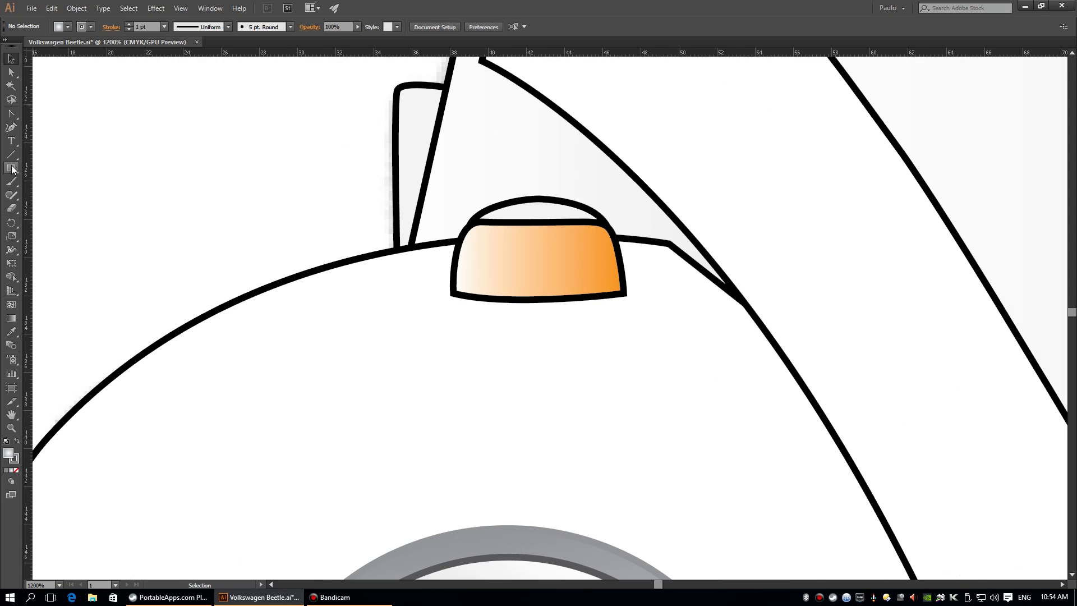
left_click_drag(552, 307, 625, 311)
left_click_drag(470, 296, 474, 298)
right_click(557, 253)
left_click(729, 443)
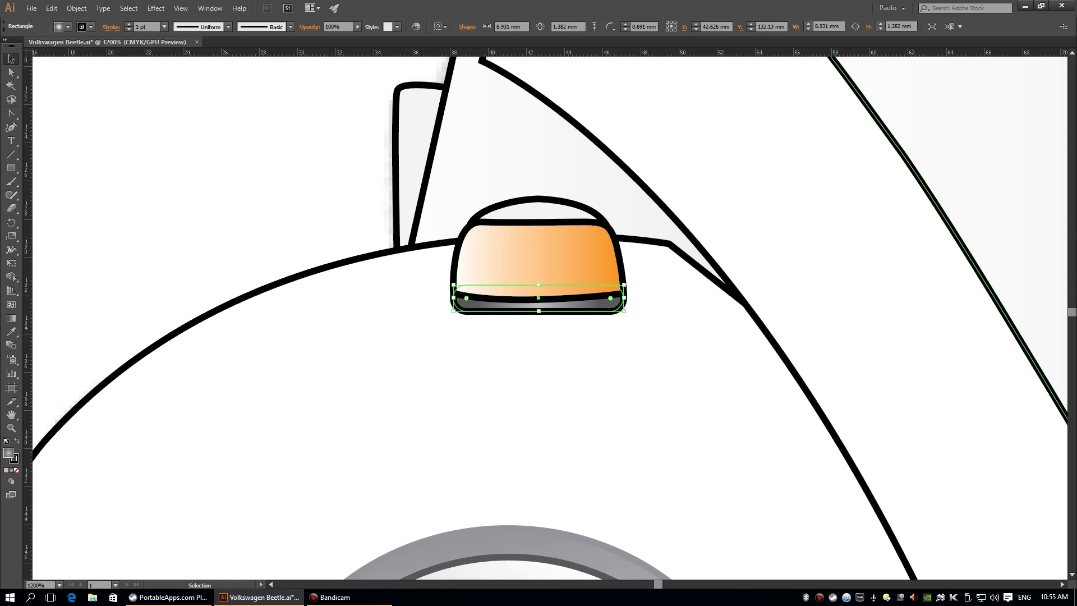
left_click(279, 205)
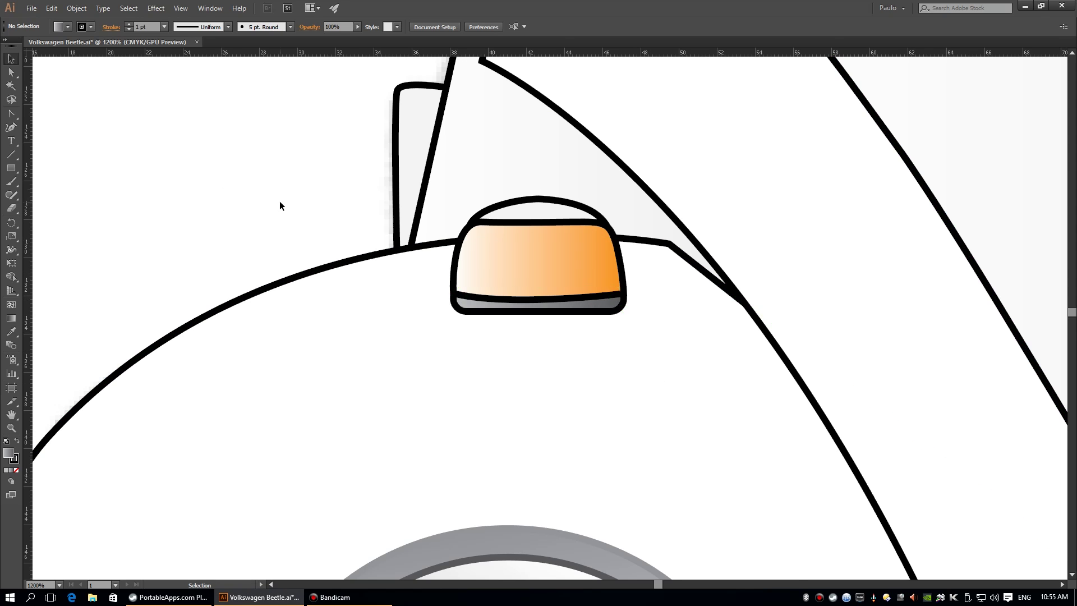
Extend the grey bar's bottom edge downward and nudge the bar up slightly.
key("ctrl+0")
scroll(442, 233, "up", 5)
key("a")
left_click(164, 327)
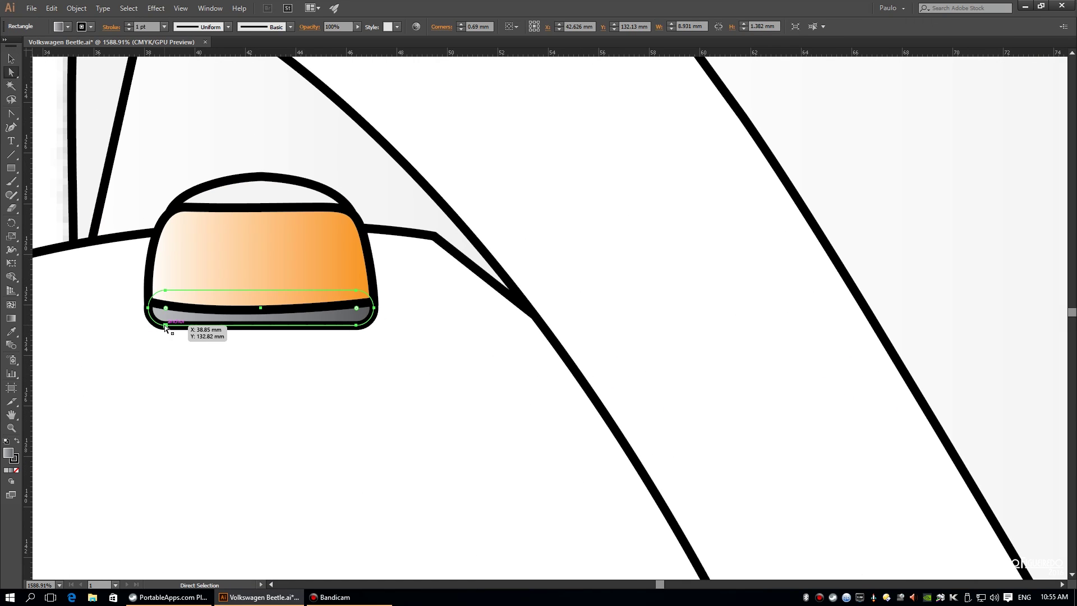
left_click_drag(166, 325, 166, 338)
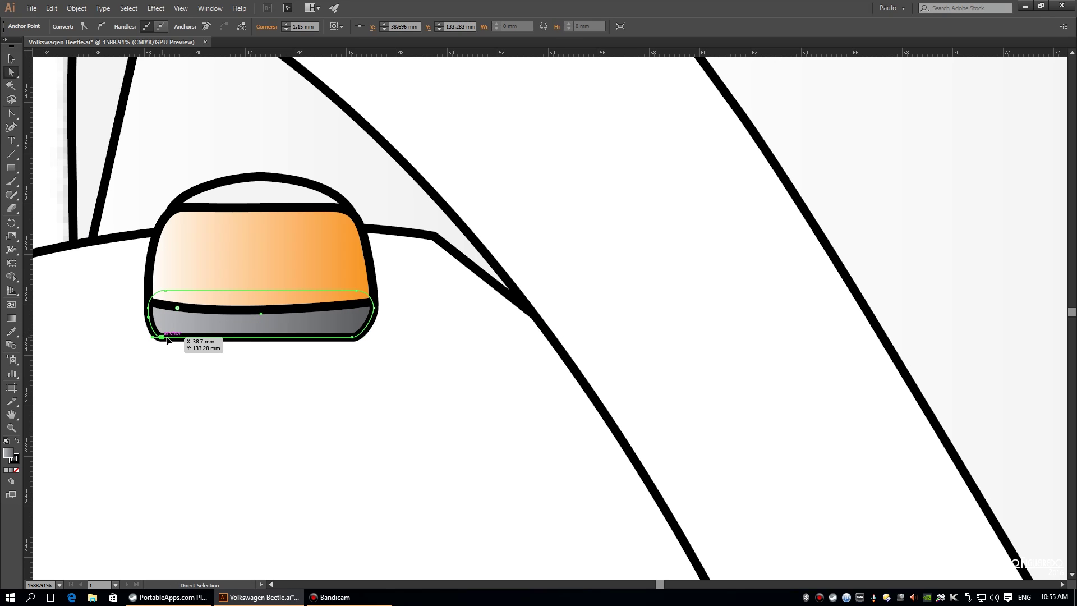
key("v")
key("Up")
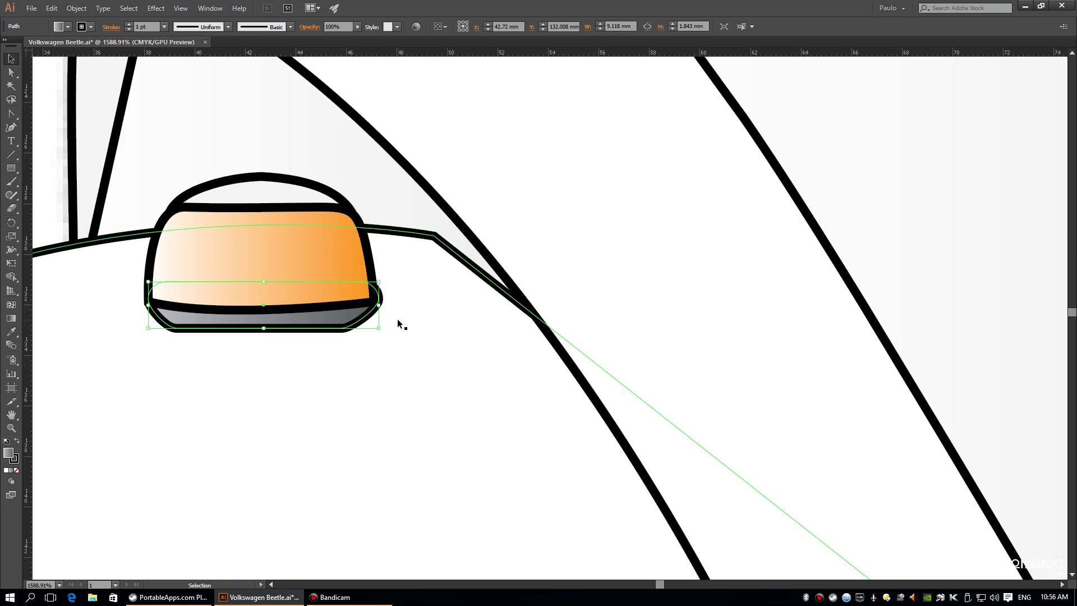
scroll(536, 318, "down", 6)
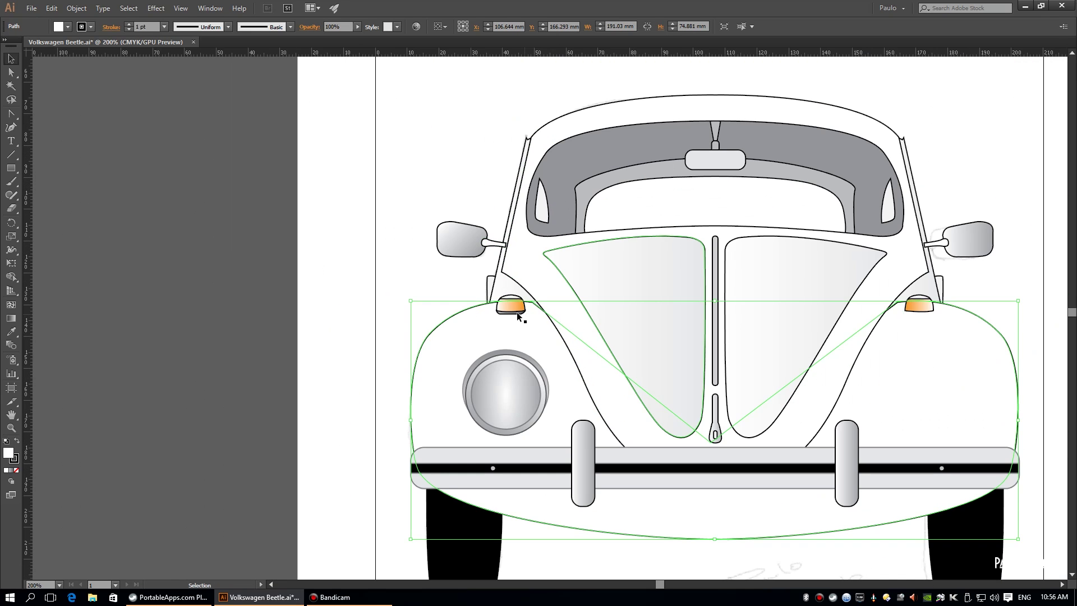
scroll(536, 317, "up", 5)
Group the turn-signal pieces and move a copy to the right turn-signal spot.
right_click(596, 372)
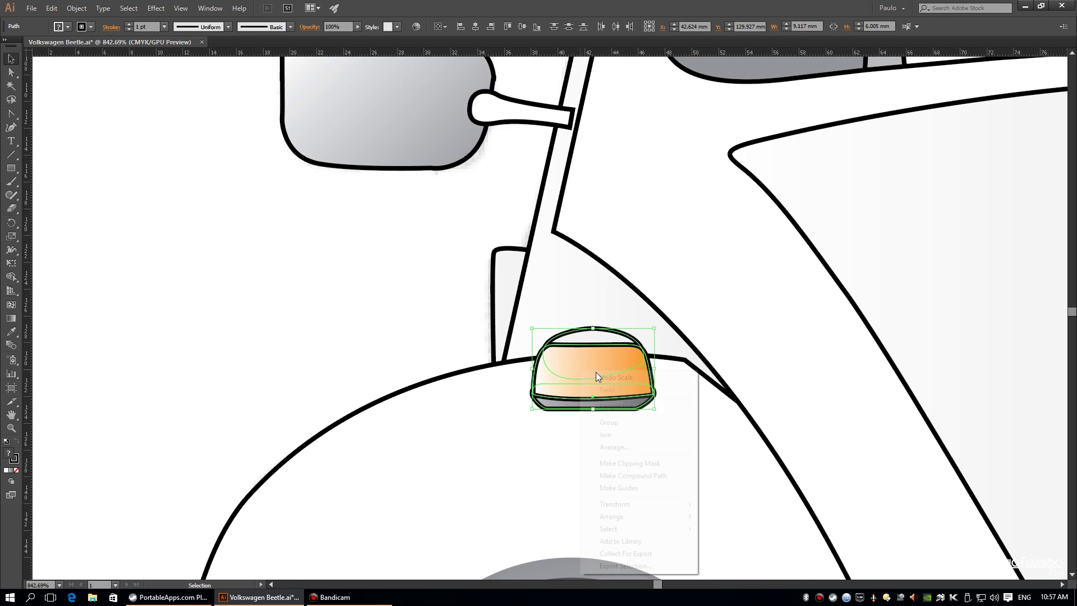
scroll(596, 372, "down", 5)
left_click(76, 8)
left_click(153, 119)
left_click_drag(527, 286, 729, 286)
scroll(709, 264, "up", 5)
Mirror the turn-signal copy horizontally, delete the old right signal, and show all hidden objects.
right_click(858, 360)
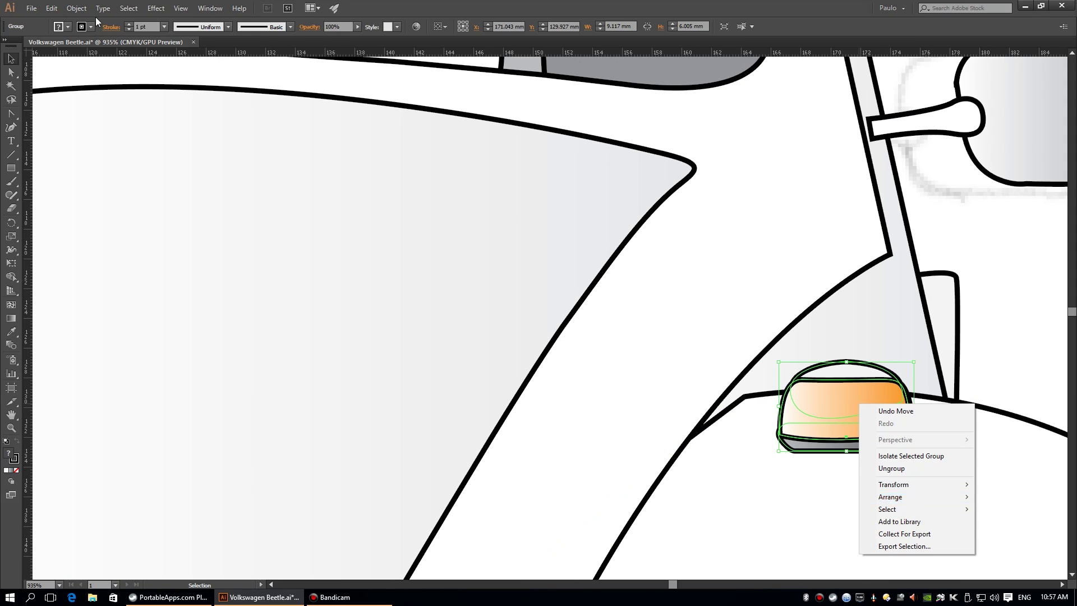
key("ctrl+d")
key("Delete")
left_click(51, 8)
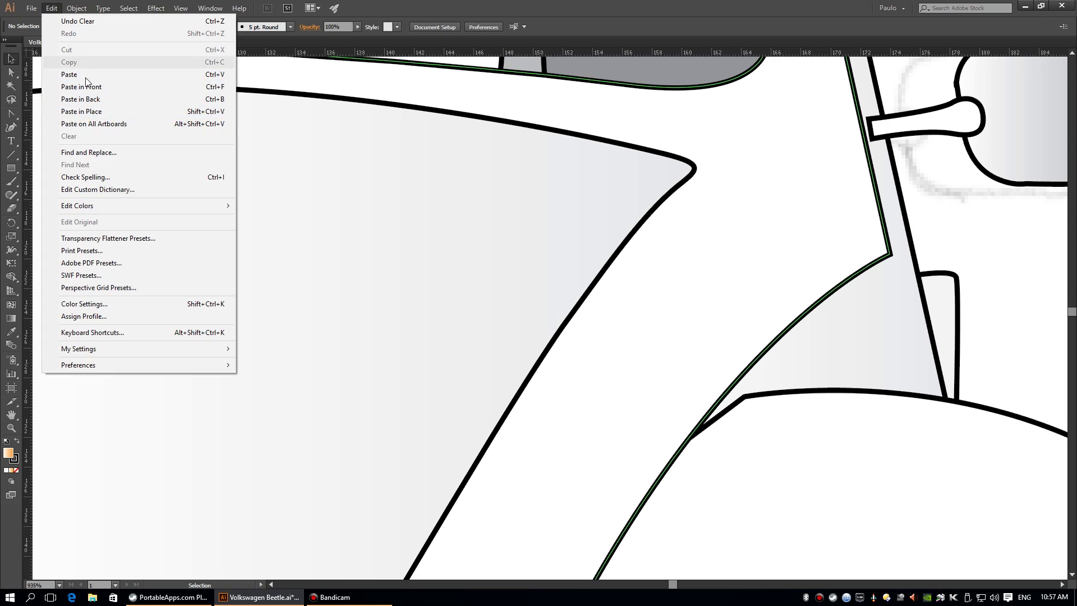
left_click(121, 111)
key("ctrl+0")
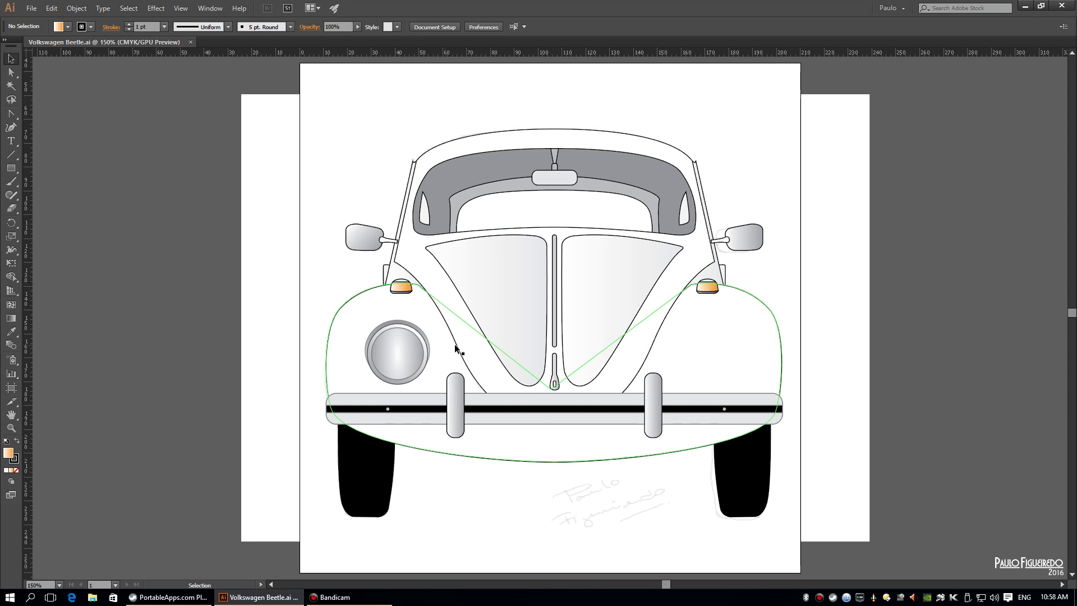
Copy the left headlight circles into the right headlight spot.
left_click(373, 323)
left_click(454, 404, "shift")
left_click(114, 151)
mouse_move(397, 328)
left_mouse_down()
mouse_move(711, 328)
mouse_move(725, 351)
left_mouse_up()
left_click(944, 322)
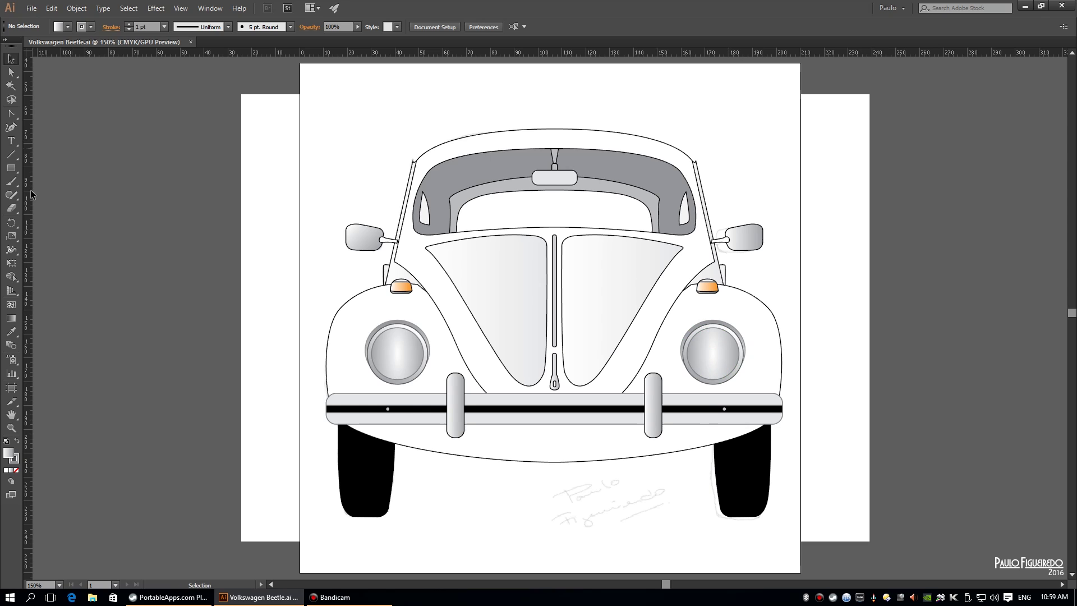
Draw a zigzag lightning-bolt shape on the left tyre.
left_click(11, 113)
scroll(464, 253, "up", 4)
left_click(447, 262)
left_click(464, 228)
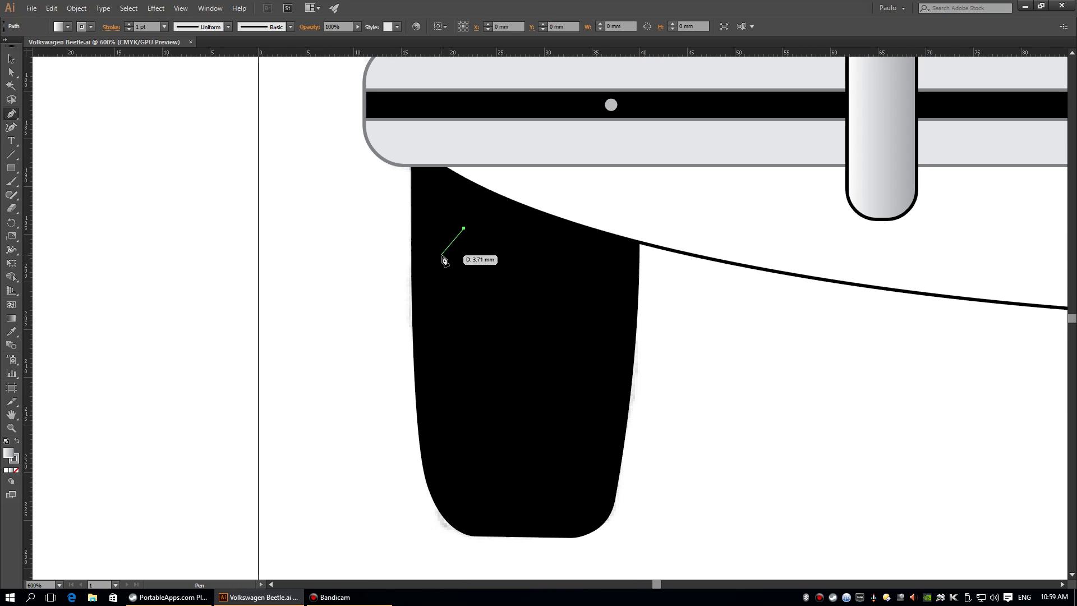
left_click(472, 348)
left_click(446, 389)
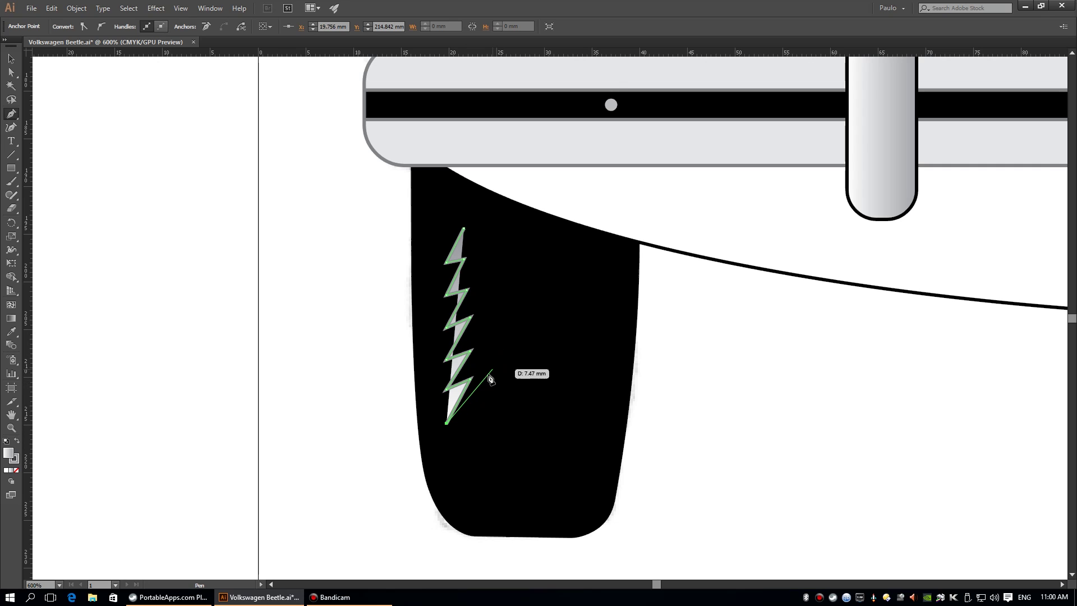
left_click(503, 349)
left_click(473, 366)
left_click(499, 322)
left_click(472, 335)
left_click(500, 290)
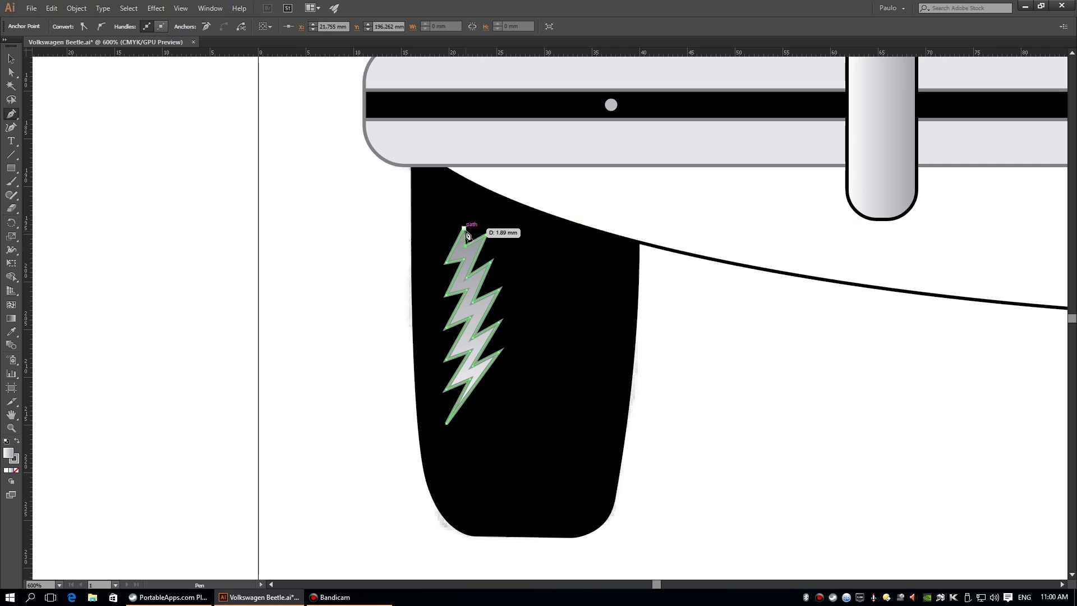
Make the bolt narrower and taller with grey fill and no stroke, tilted, repeated four times.
left_click(12, 61)
left_click(474, 326)
left_click_drag(503, 425, 472, 467)
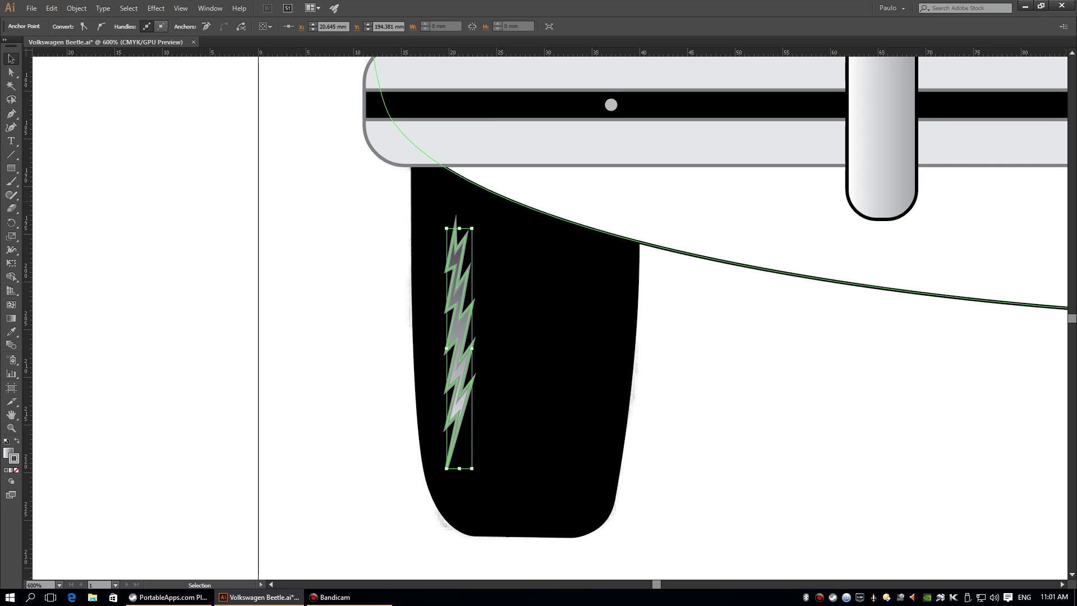
key("slash")
key("comma")
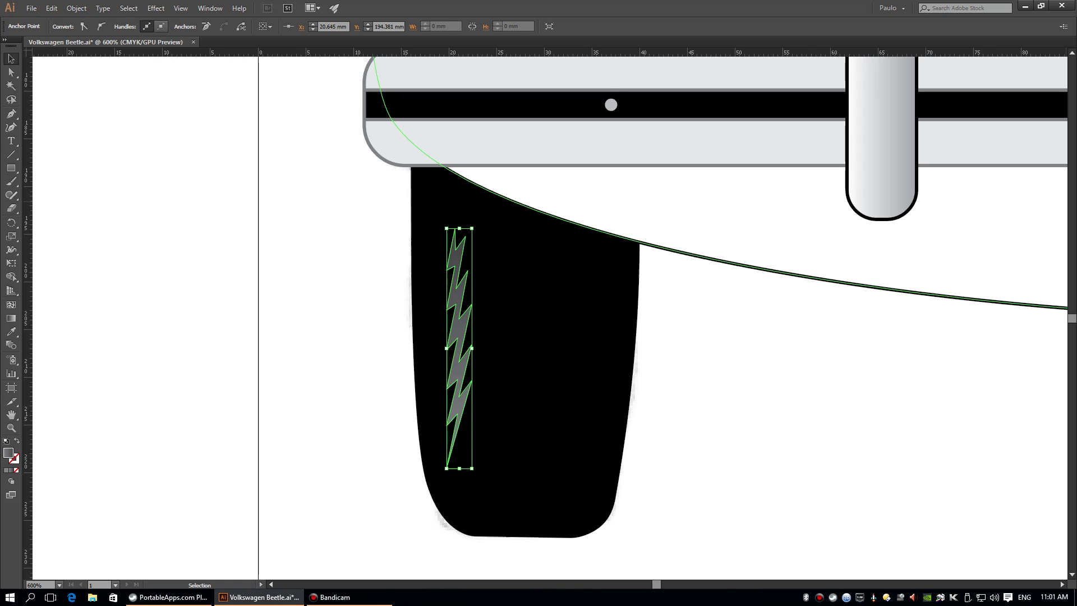
mouse_move(483, 351)
left_mouse_down()
mouse_move(501, 324)
mouse_move(511, 337)
mouse_move(586, 336)
left_mouse_up()
key("ctrl+shift+a")
Copy the four-bolt tread onto the right tyre.
key("ctrl+0")
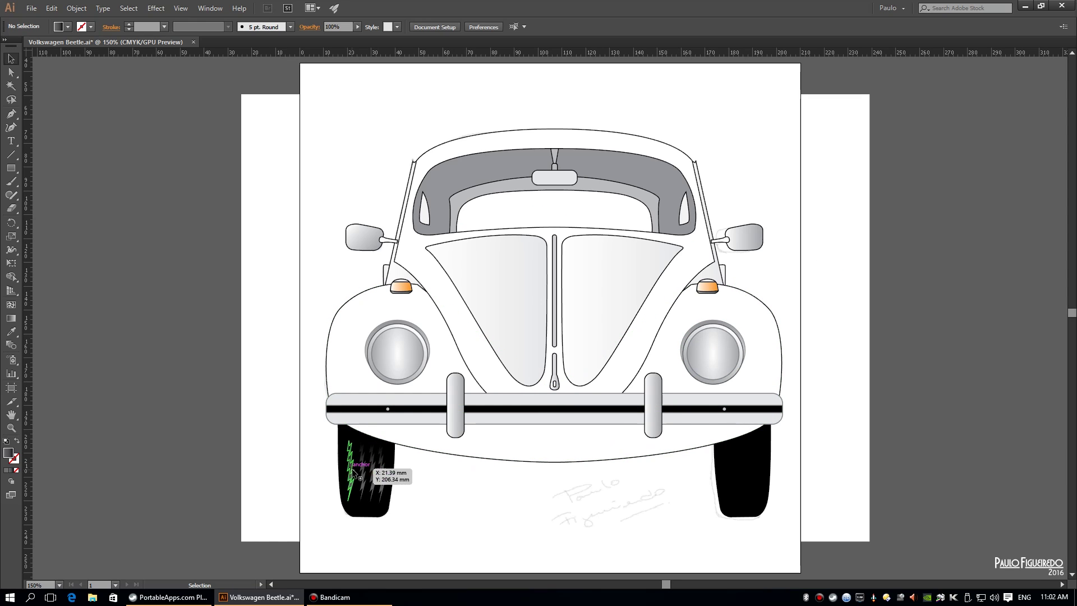
left_click(352, 472)
left_click(363, 468, "shift")
left_click(373, 465, "shift")
key("ctrl+c")
key("ctrl+f")
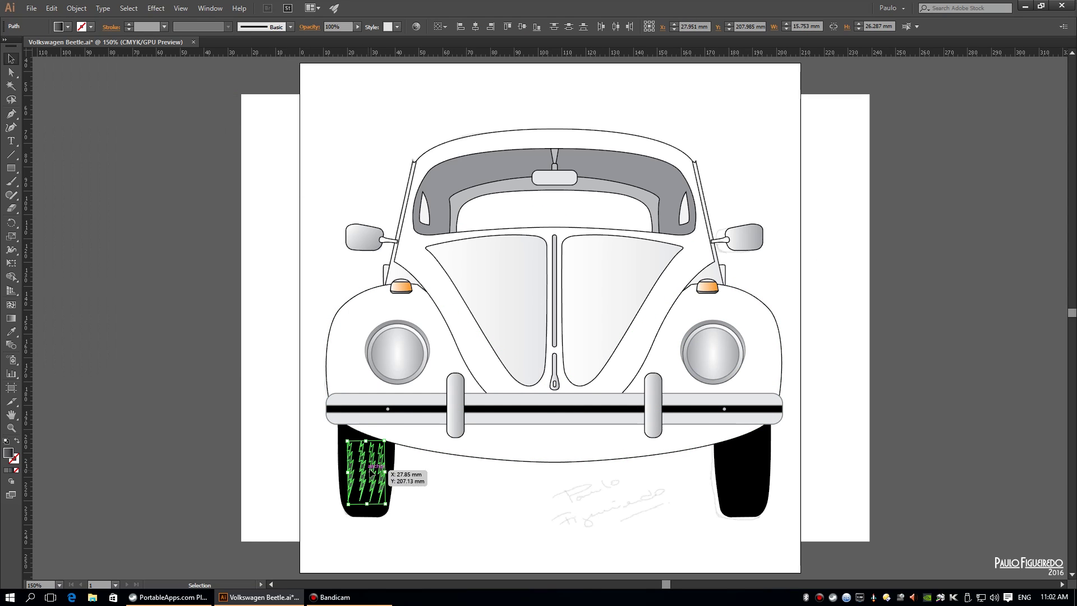
left_click_drag(367, 471, 742, 471)
left_click(785, 291)
Reflect the left tyre's bolts and save the file.
left_click(356, 469)
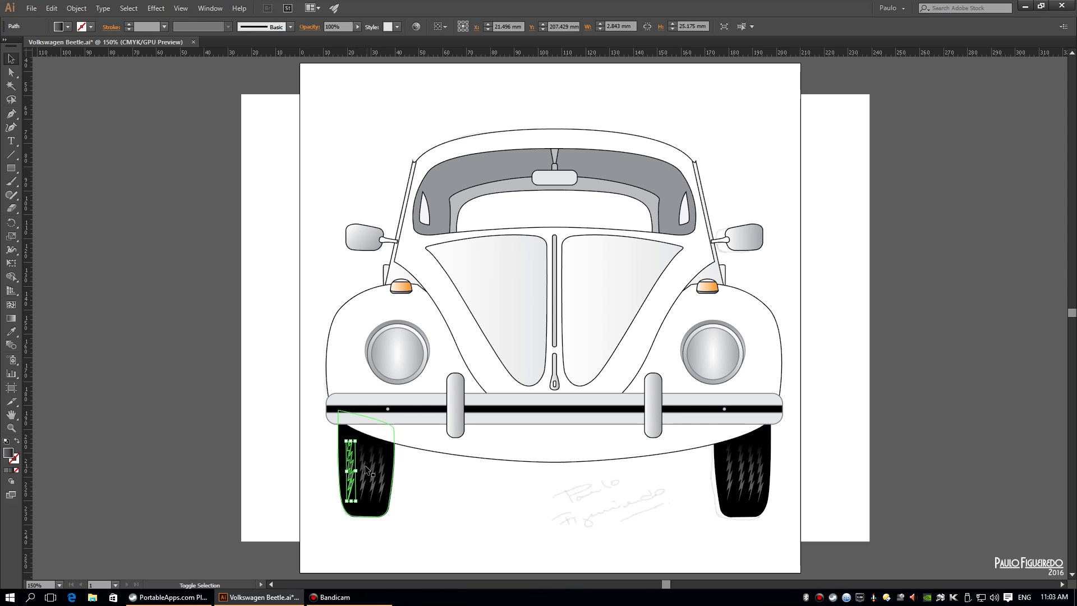
right_click(352, 463)
left_click(533, 422)
left_click(547, 508)
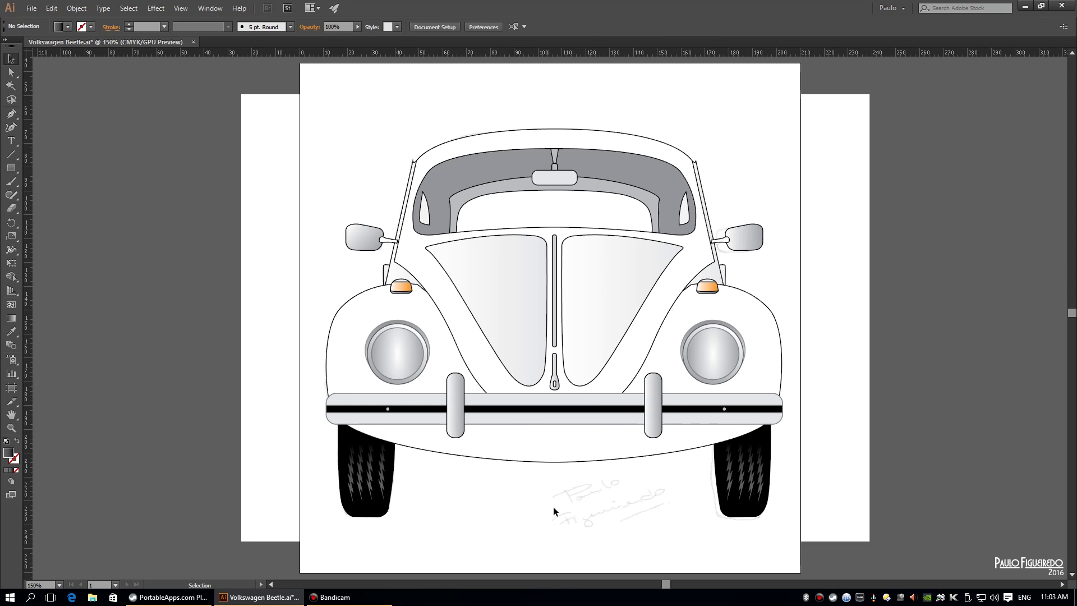
left_click(31, 8)
left_click(34, 86)
Draw a vertical bracket line from the left bumper guard down to the body curve.
key("z")
left_click_drag(464, 444, 570, 308)
key("p")
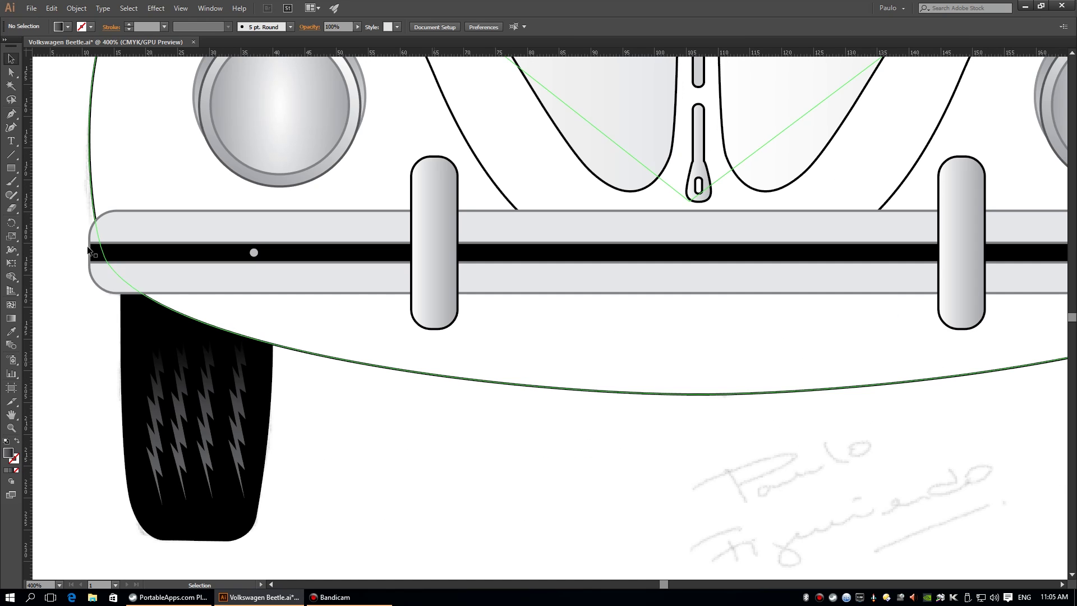
left_click(444, 302)
left_click(444, 375)
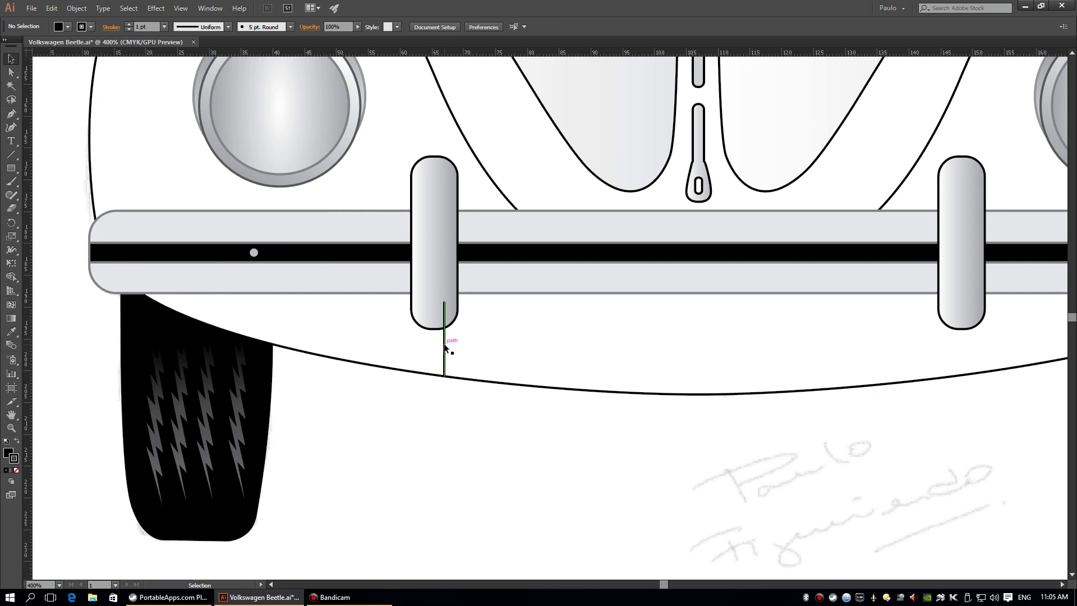
Select the lower body curve and zoom in on the bumper-guard bracket.
left_click(455, 377)
left_click(76, 8)
left_click(675, 351)
key("ctrl+equal")
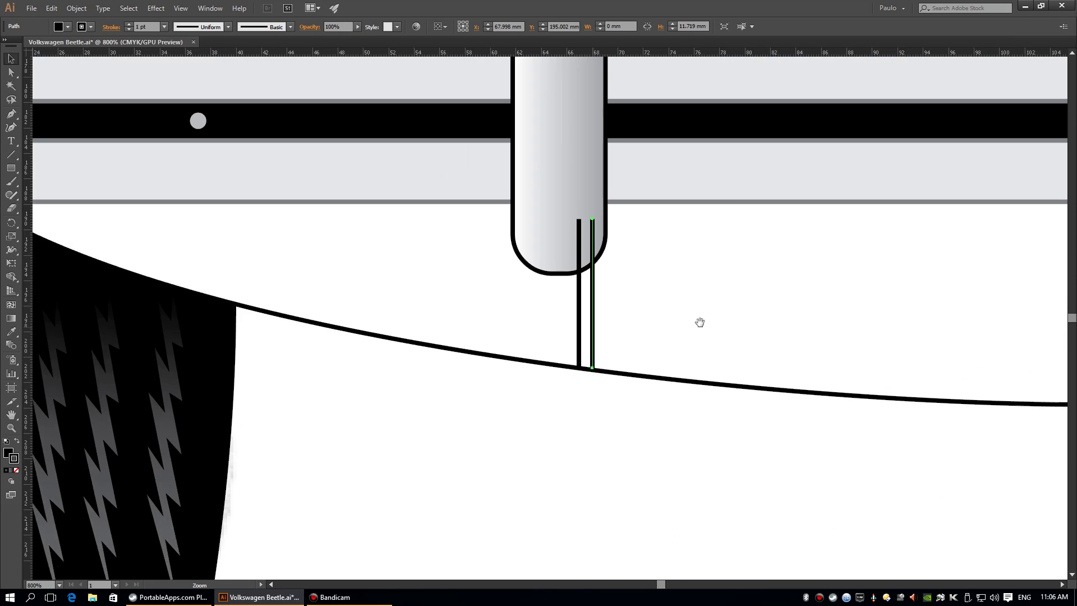
left_click_drag(700, 319, 525, 336)
key("a")
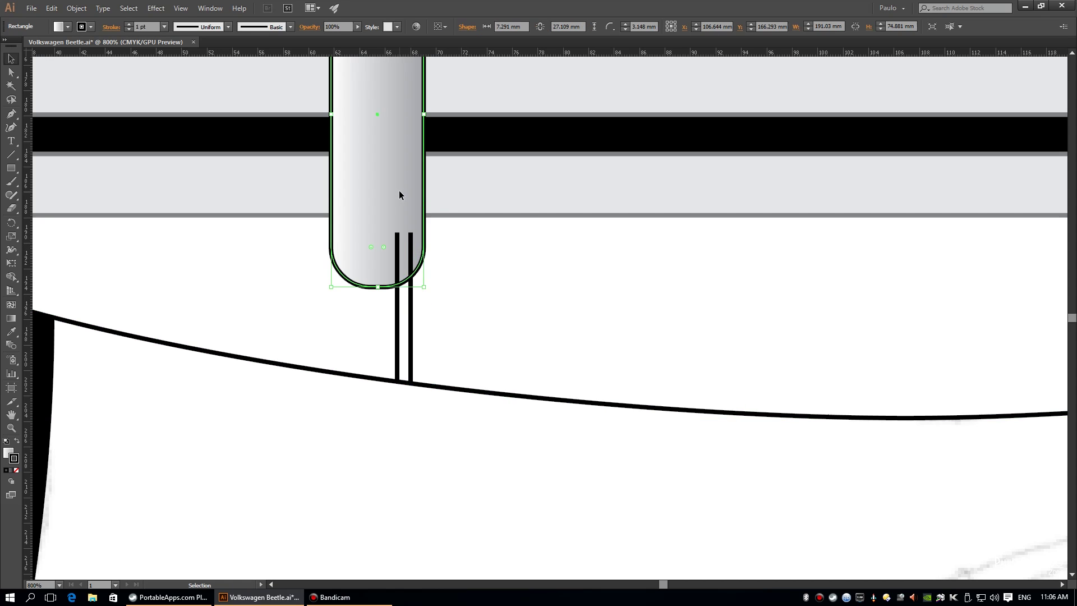
key("ctrl+0")
Paste a copy of the bracket lines under the right bumper guard.
scroll(505, 393, "up", 3)
left_click(488, 449)
left_click(51, 8)
left_click(140, 125)
key("ctrl+0")
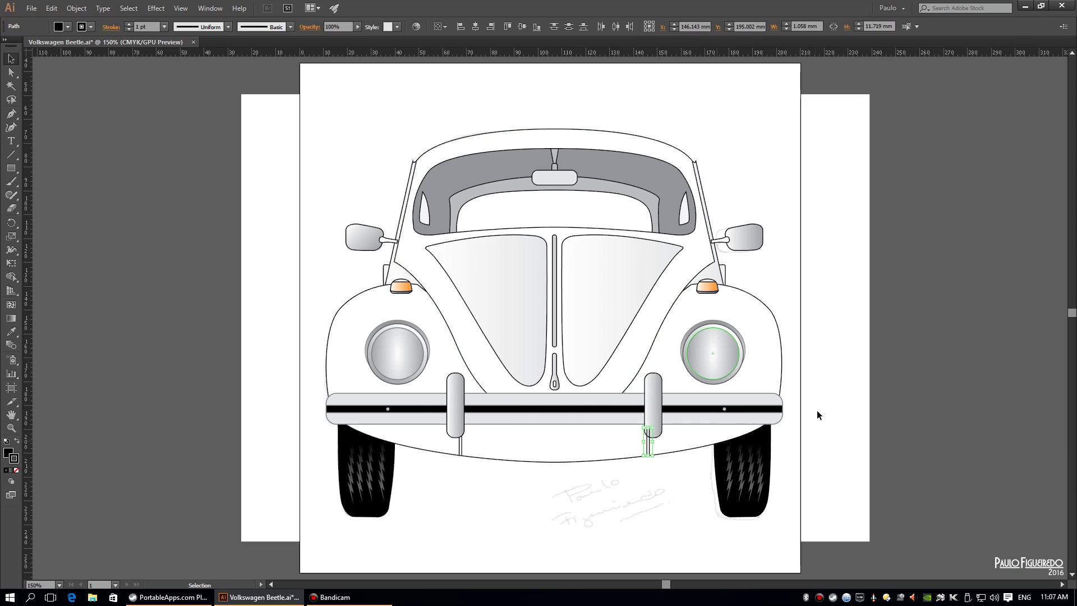
left_click(449, 534)
Show all hidden objects, including the small circle under the bumper, and centre the car.
key("ctrl+0")
key("z")
scroll(477, 186, "down", 3)
key("v")
left_click(180, 8)
left_click(253, 16)
right_click(741, 425)
left_click(973, 363)
key("ctrl+y")
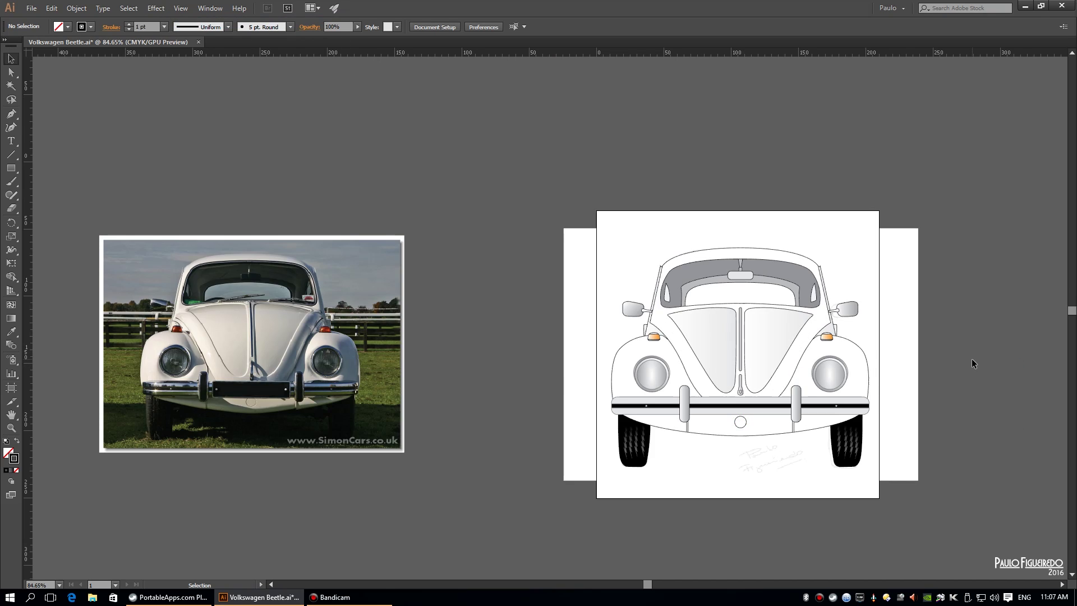
left_click_drag(973, 363, 558, 305)
Draw a small rounded rectangle at the base of the windshield.
scroll(558, 305, "up", 3)
scroll(534, 312, "up", 2)
scroll(490, 343, "up", 2)
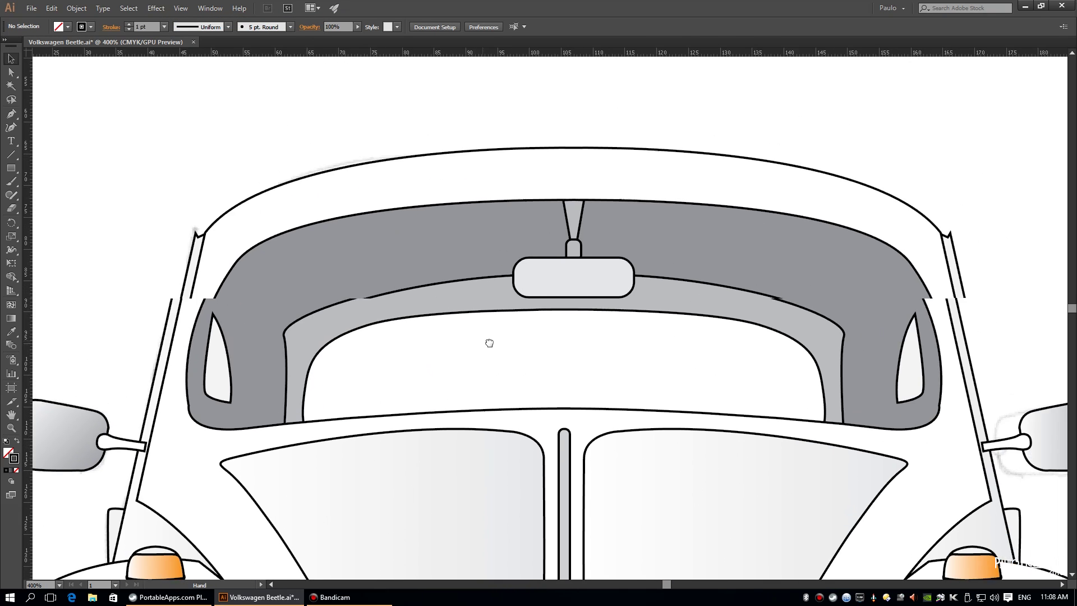
scroll(489, 342, "up", 1)
key("p")
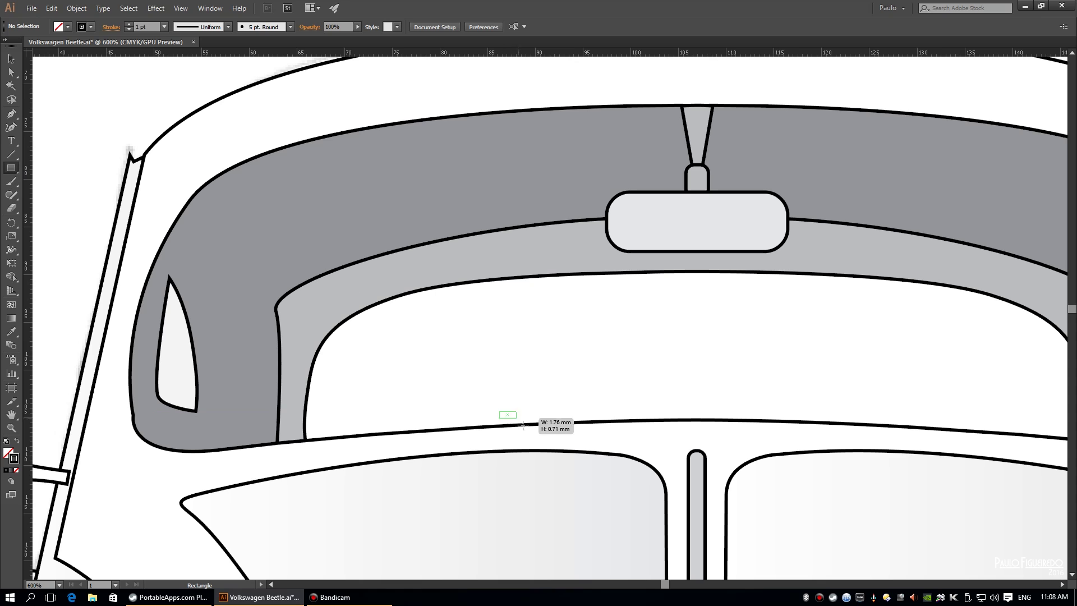
left_click_drag(523, 425, 541, 428)
key("v")
Move the pill just above the windshield line.
key("ctrl+plus")
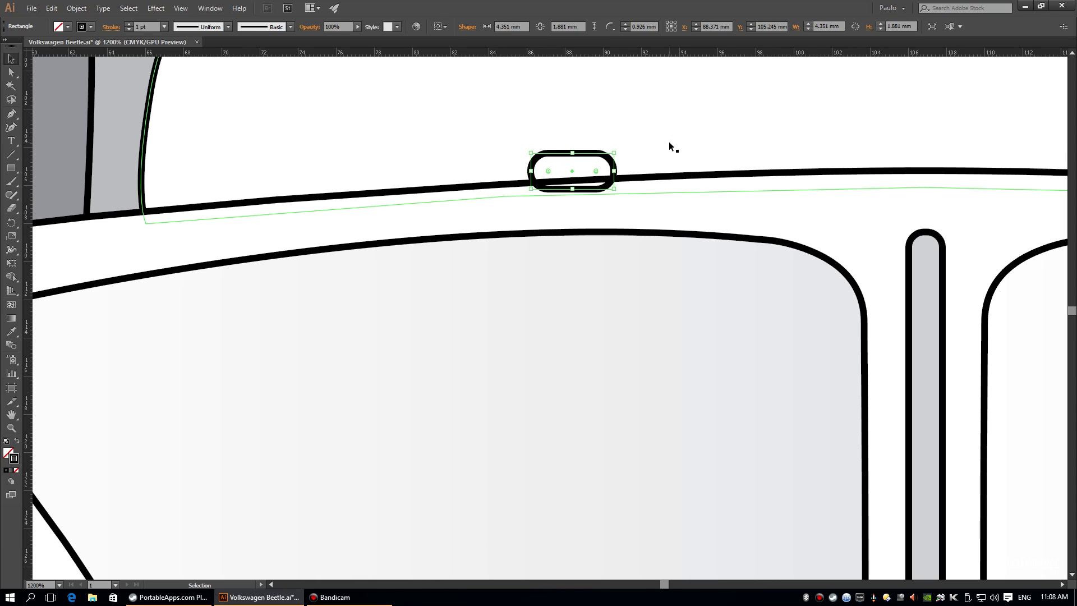
left_click_drag(617, 151, 589, 132)
key("ctrl+0")
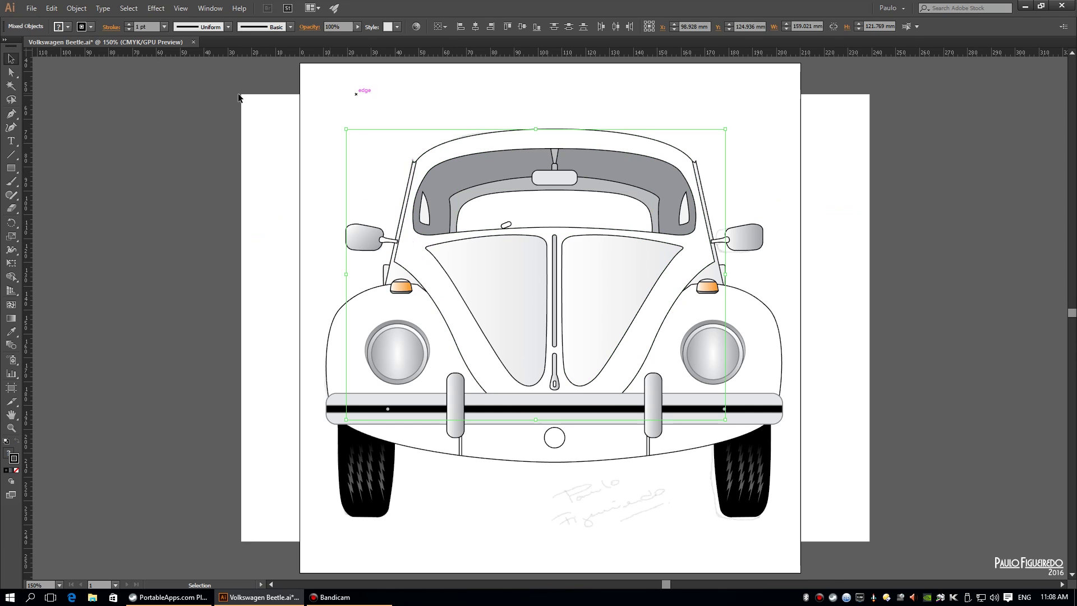
scroll(526, 244, "up", 3)
scroll(608, 308, "up", 3)
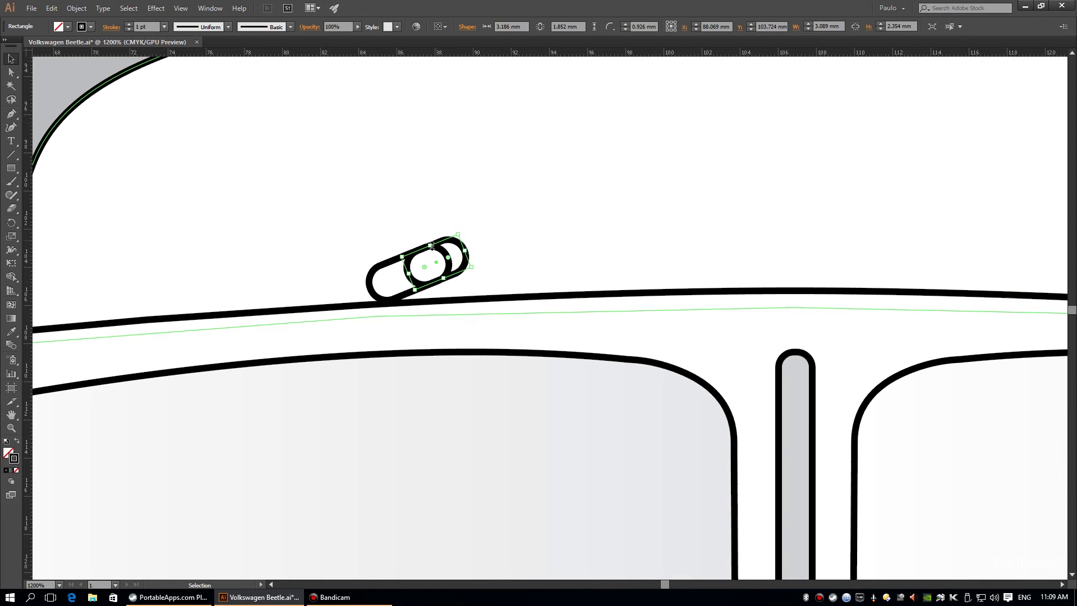
Resize the two pills, making one taller, and overlap them.
left_click_drag(415, 252, 448, 247)
left_click_drag(580, 227, 568, 197)
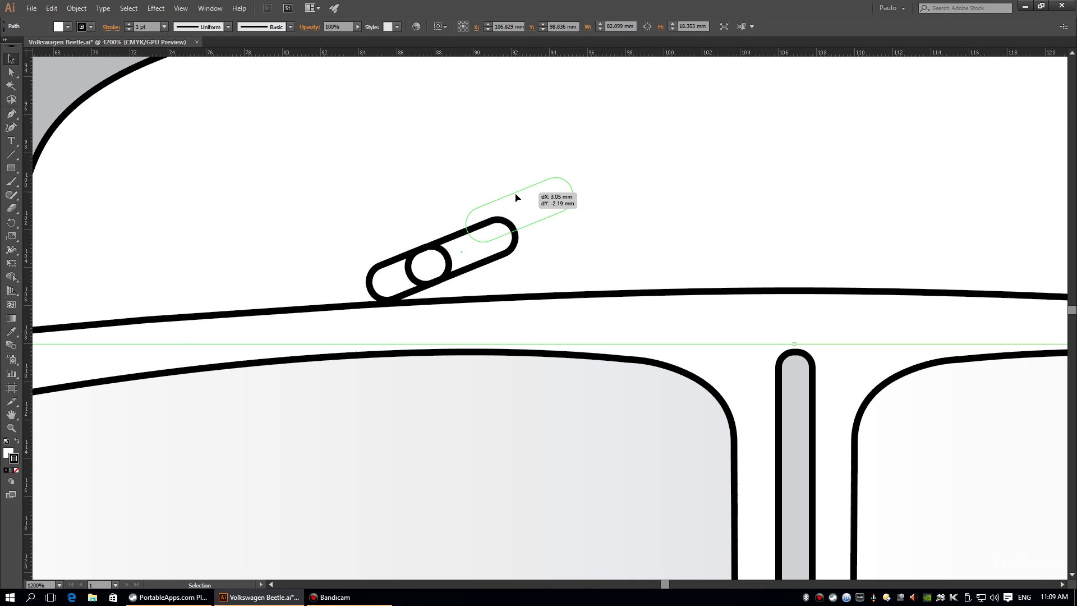
mouse_move(508, 262)
left_mouse_down()
mouse_move(533, 240)
mouse_move(413, 251)
mouse_move(408, 266)
left_mouse_up()
left_click_drag(640, 239, 416, 279)
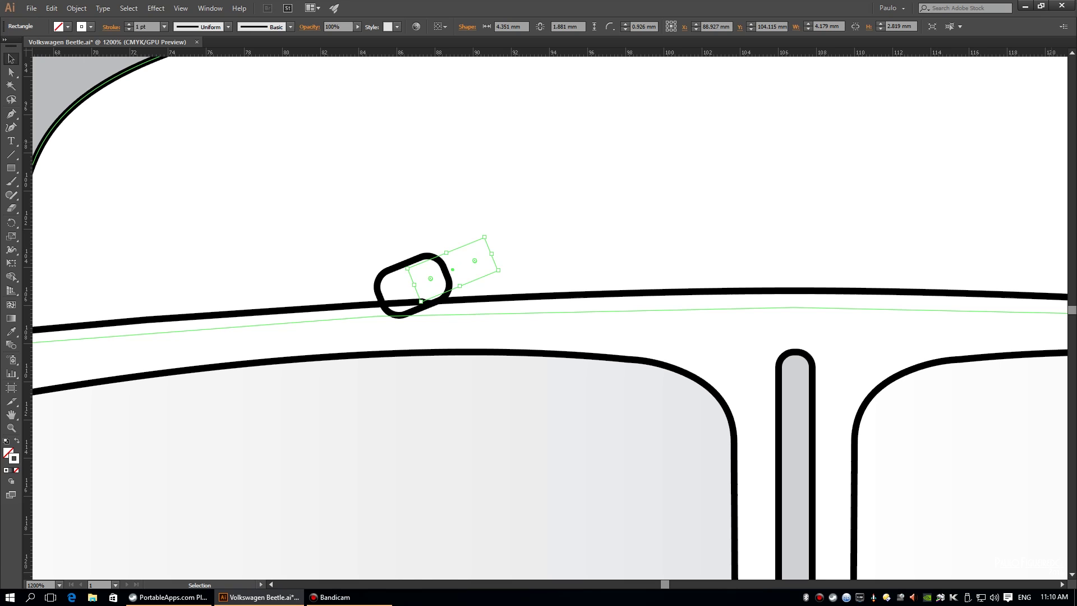
right_click(451, 255)
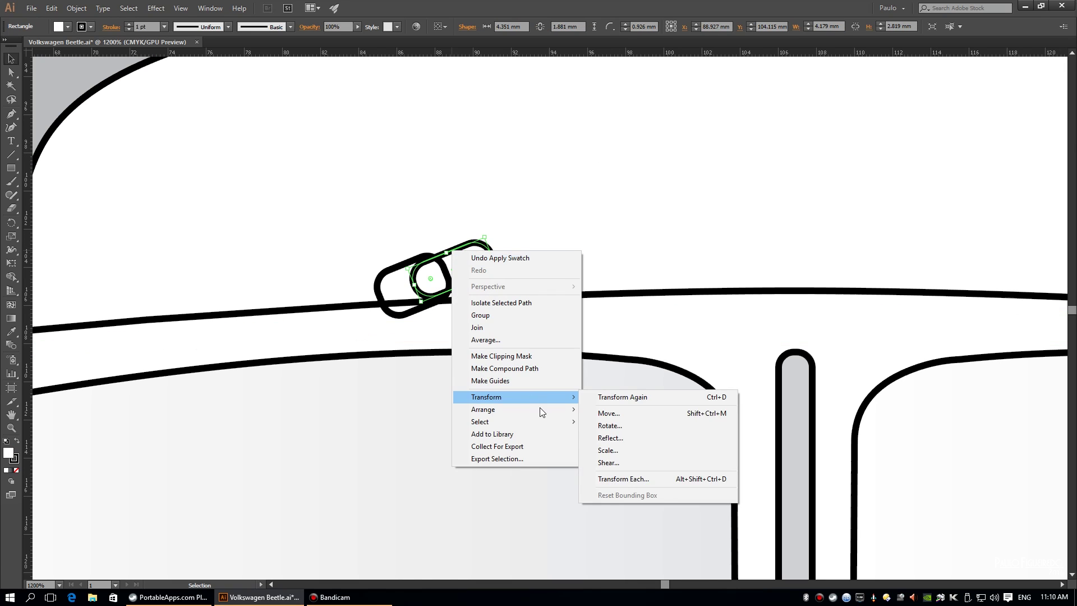
key("ctrl+0")
left_click(757, 114)
Lengthen the small pill and rotate it upward to the right as a wiper arm.
key("ctrl+equal")
key("ctrl+equal")
key("ctrl+equal")
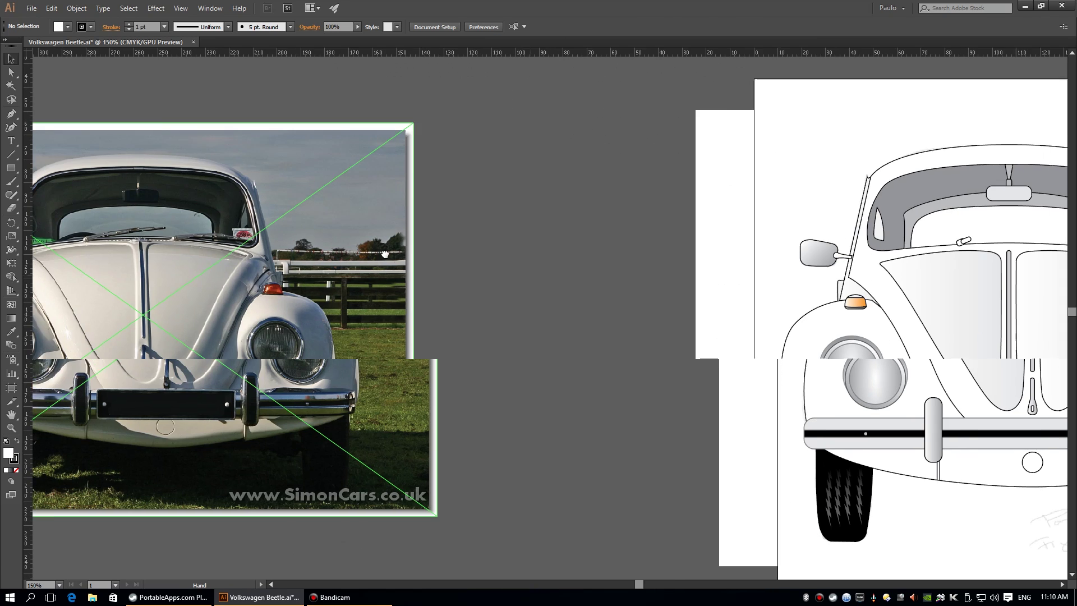
left_click_drag(432, 191, 572, 163)
left_click(310, 190)
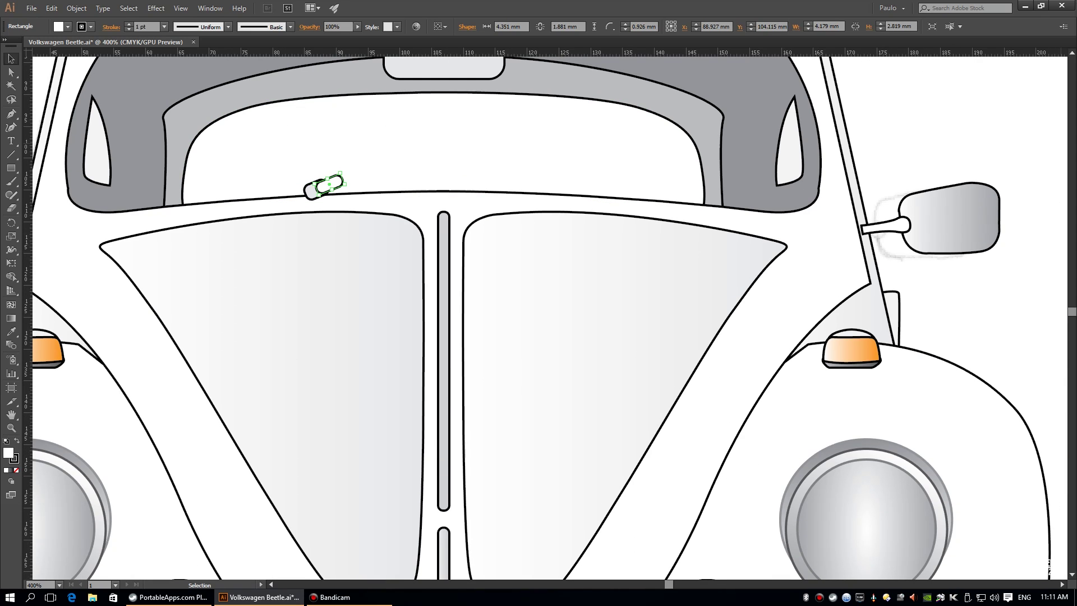
left_click_drag(340, 179, 351, 176)
key("ctrl+equal")
key("ctrl+equal")
left_click_drag(421, 263, 639, 181)
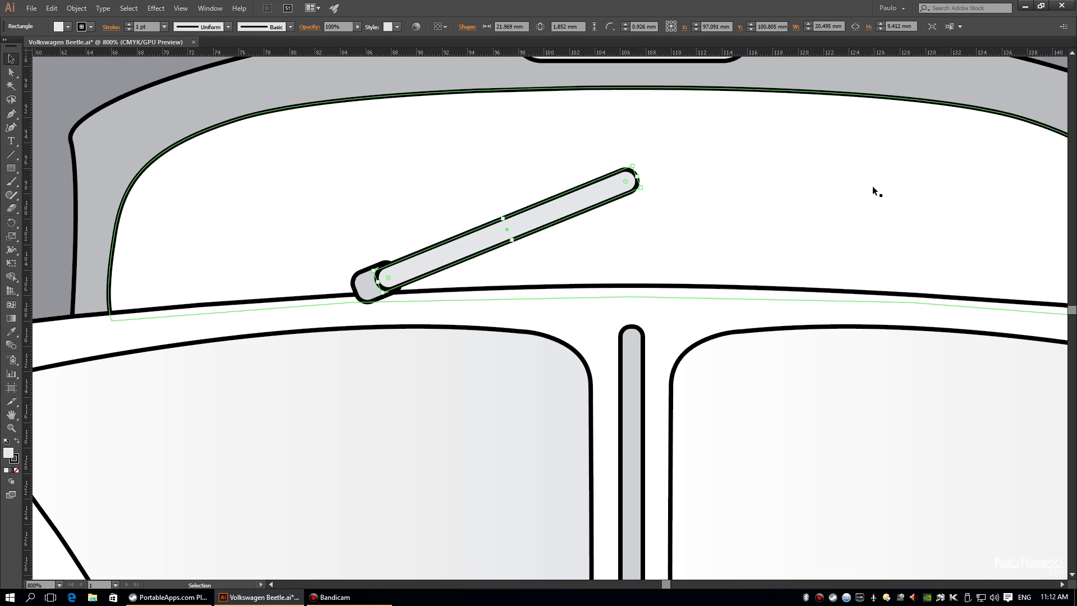
Resize the wiper arm using its context menu options.
right_click(654, 187)
left_click(651, 286)
key("Escape")
left_click_drag(507, 227, 507, 227)
right_click(557, 212)
left_click(634, 277)
key("ctrl+0")
key("ctrl+shift+a")
Make the arm flatter and narrower, then move it down-left onto the pivot knob.
left_click(579, 250)
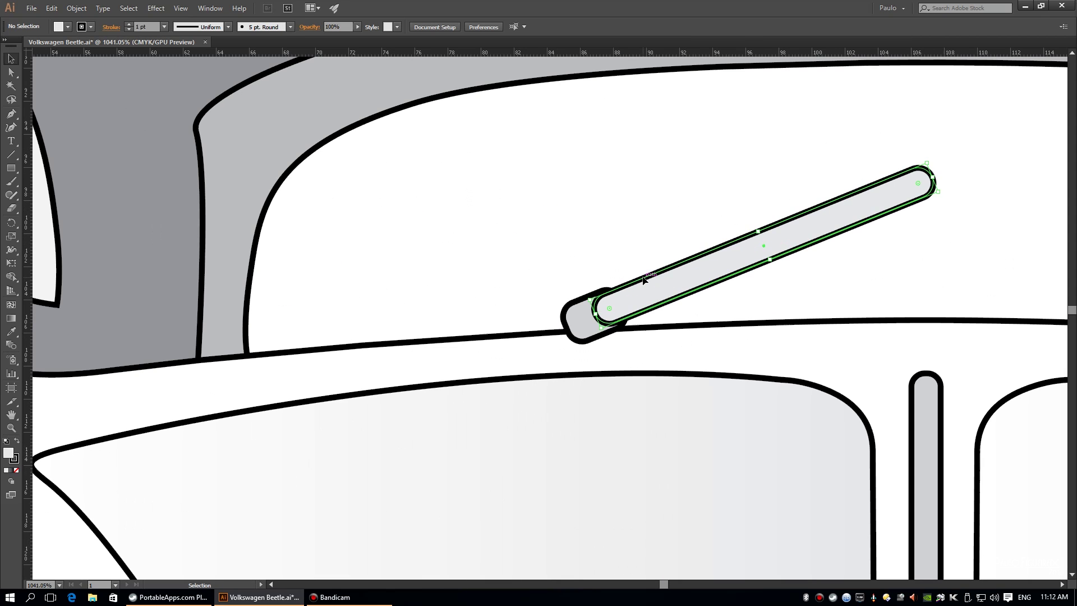
key("ctrl+0")
scroll(558, 207, "up", 10)
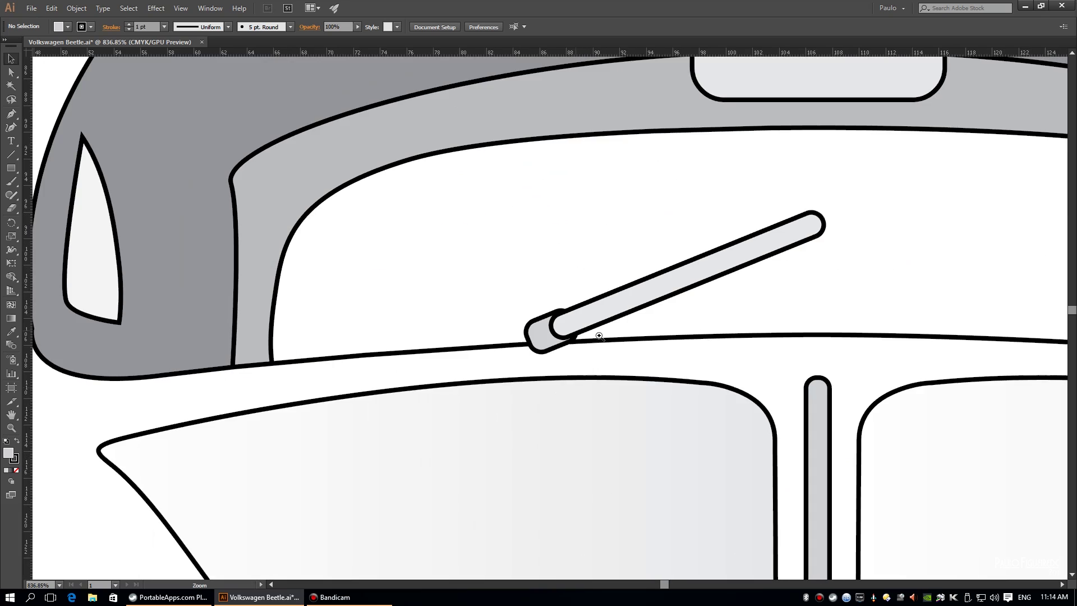
left_click(494, 320)
mouse_move(508, 181)
left_mouse_down()
mouse_move(539, 300)
mouse_move(786, 286)
left_mouse_up()
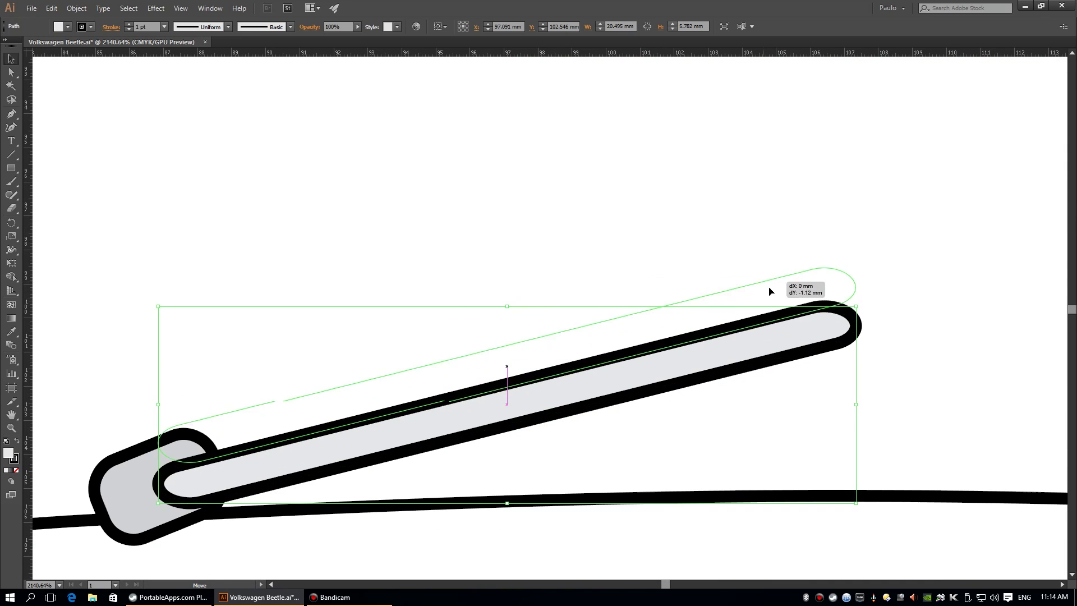
left_click(168, 493)
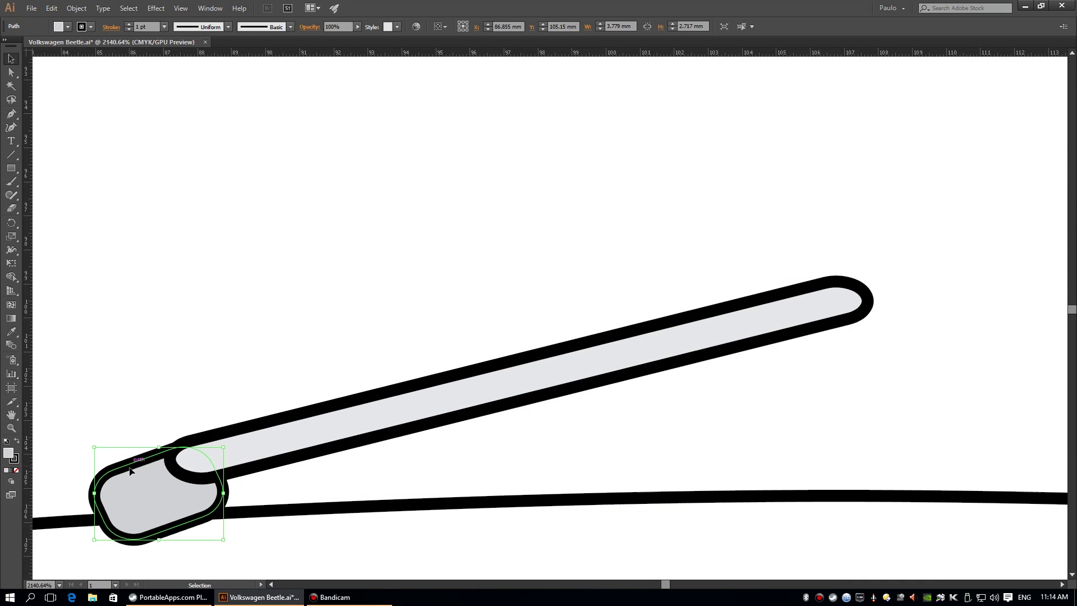
left_click_drag(396, 428, 362, 464)
Turn a thin bar into a black blade with no outline, angled along the arm behind it.
key("ctrl+0")
key("ctrl+shift+a")
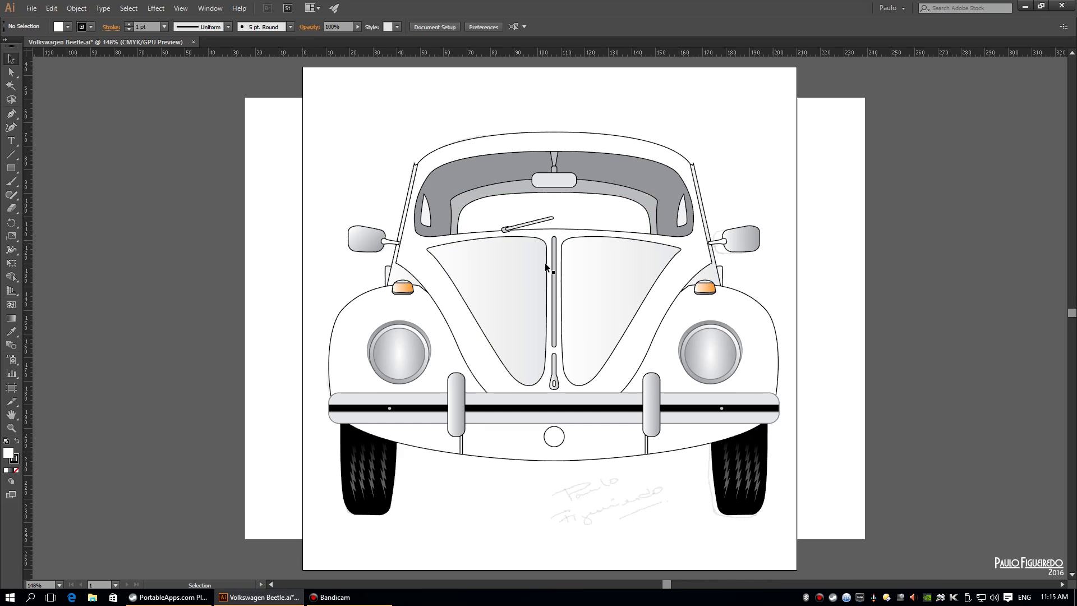
scroll(544, 263, "up", 10)
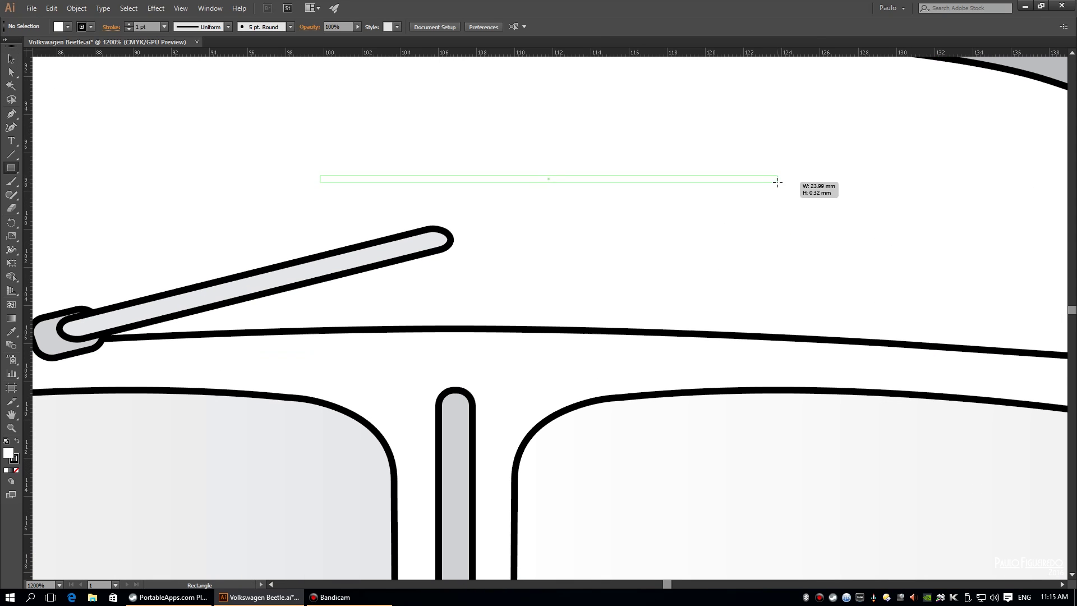
key("shift+x")
key("v")
left_click_drag(780, 183, 775, 124)
mouse_move(581, 185)
left_mouse_down()
mouse_move(557, 224)
mouse_move(527, 213)
left_mouse_up()
right_click(322, 251)
left_click(504, 439)
mouse_move(749, 163)
left_mouse_down()
mouse_move(708, 195)
mouse_move(768, 174)
left_mouse_up()
left_click(738, 109)
Resize the wiper pivot ellipse and rotate the blade about 18 degrees.
key("ctrl+0")
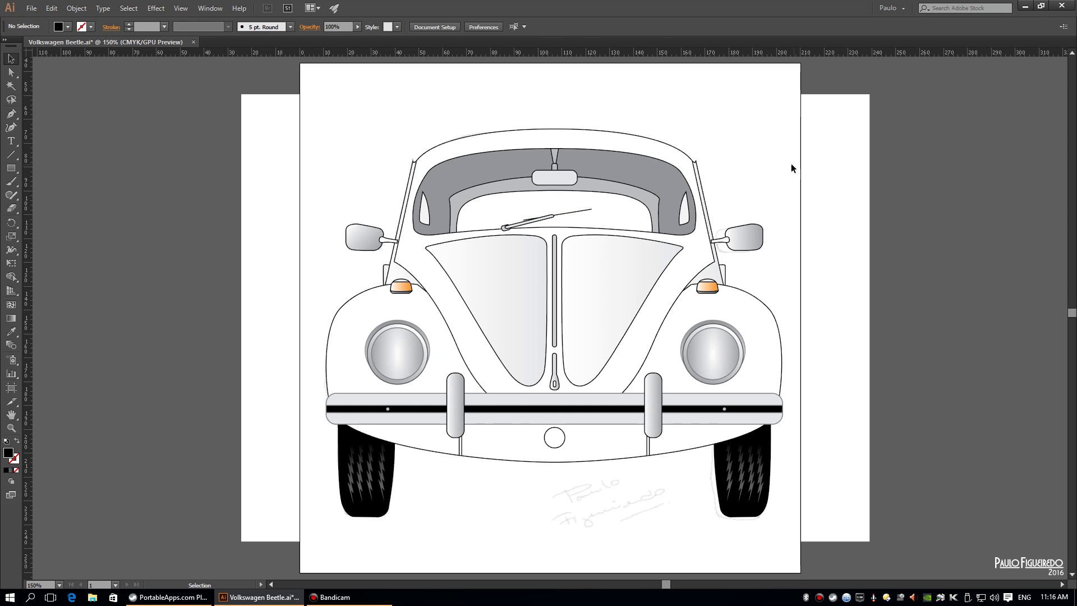
left_click_drag(198, 235, 266, 276)
left_click_drag(682, 235, 438, 231)
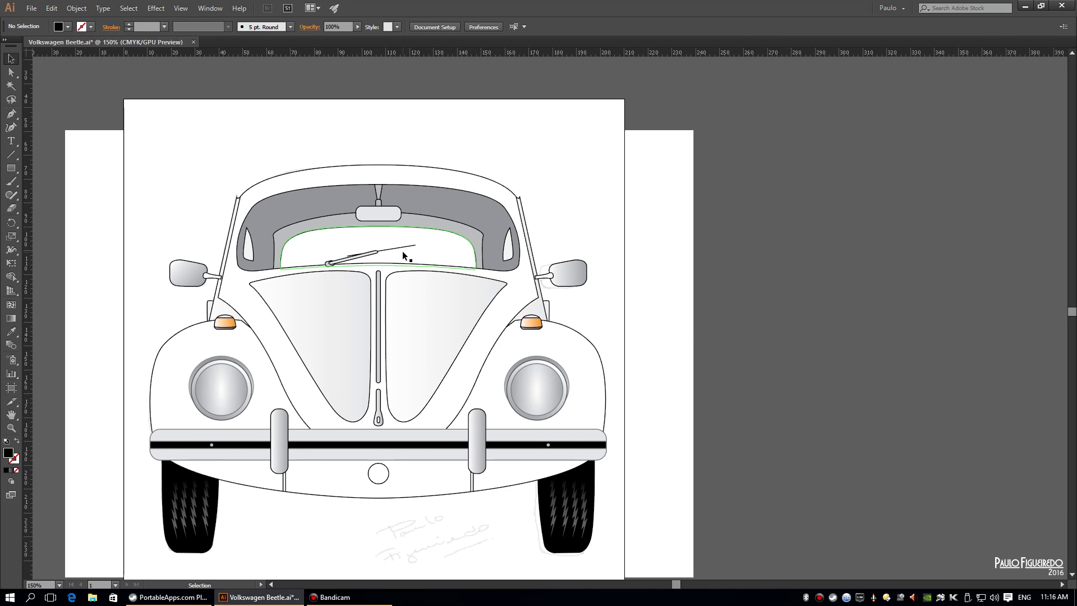
scroll(402, 254, "up", 4)
mouse_move(482, 334)
left_mouse_down()
mouse_move(389, 347)
mouse_move(409, 344)
left_mouse_up()
left_click(407, 326)
mouse_move(587, 303)
left_mouse_down()
mouse_move(691, 260)
mouse_move(702, 285)
left_mouse_up()
key("ctrl+0")
left_click(980, 373)
Select the wiper blade and arm together and nudge the whole wiper left.
mouse_move(202, 337)
left_mouse_down()
mouse_move(599, 337)
mouse_move(414, 299)
left_mouse_up()
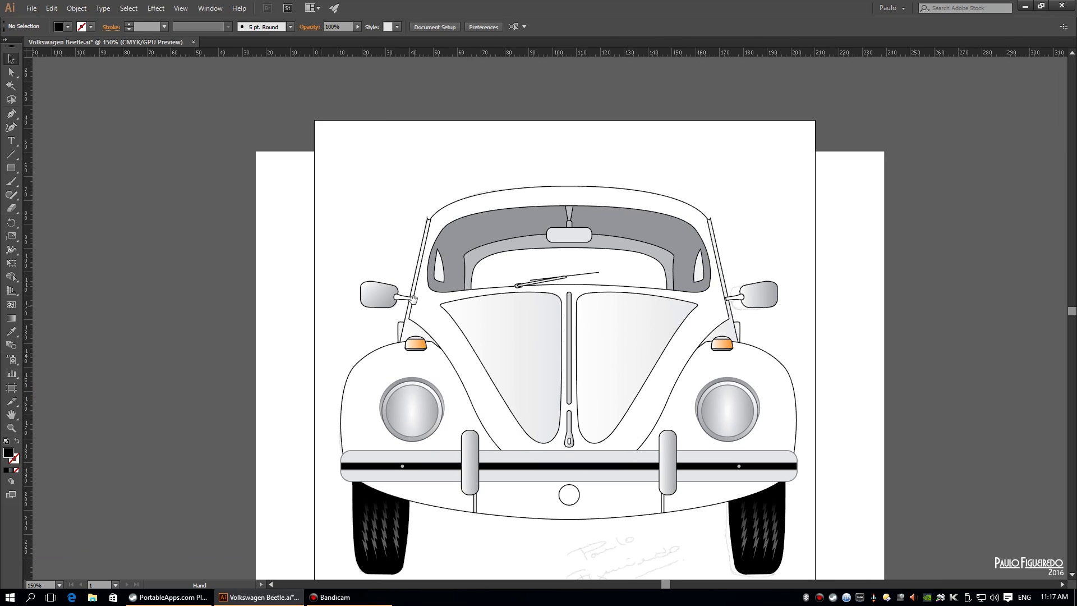
left_click_drag(550, 257, 685, 256)
scroll(561, 365, "up", 5)
left_click(577, 359)
left_click(513, 385, "shift")
key("shift+Left")
key("Down")
key("ctrl+0")
Alt-drag a copy of the wiper onto the right side of the windshield.
scroll(794, 325, "up", 8)
left_click_drag(793, 325, 428, 210)
right_click(203, 284)
key("Escape")
left_click(76, 7)
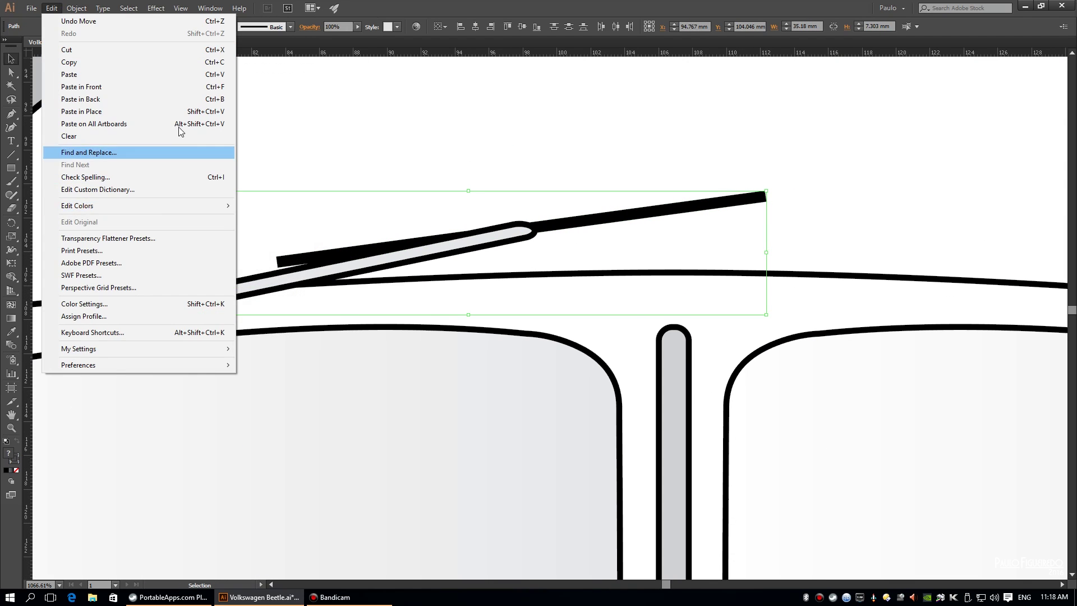
key("Escape")
key("ctrl+0")
key("ctrl+shift+a")
left_click_drag(600, 228, 517, 226)
left_click_drag(635, 224, 634, 224)
key("ctrl+shift+a")
mouse_move(293, 253)
left_mouse_down()
mouse_move(473, 255)
mouse_move(247, 258)
left_mouse_up()
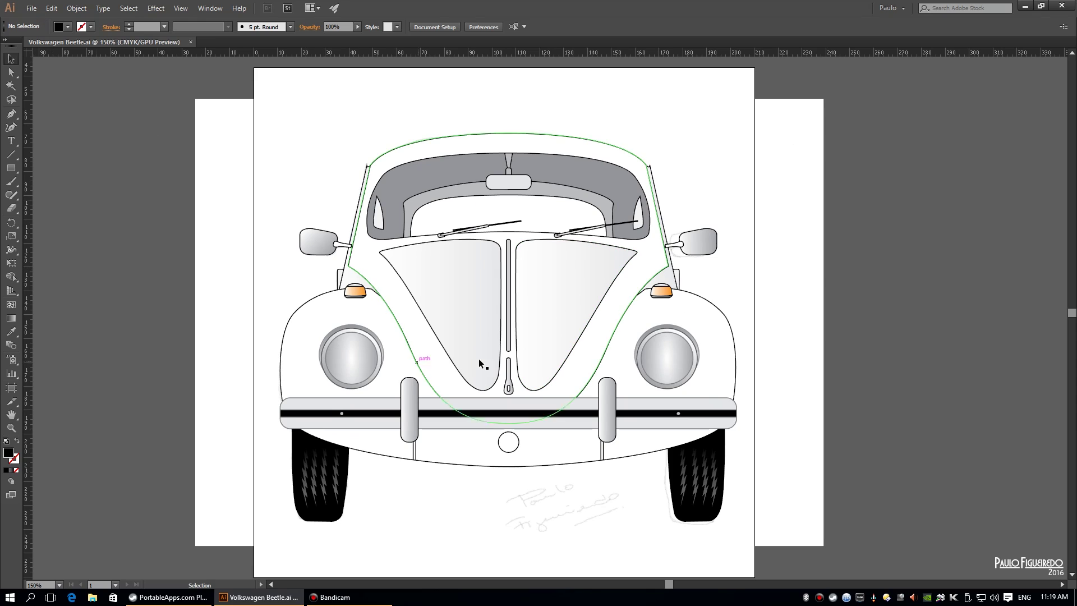
left_click(352, 357)
key("a")
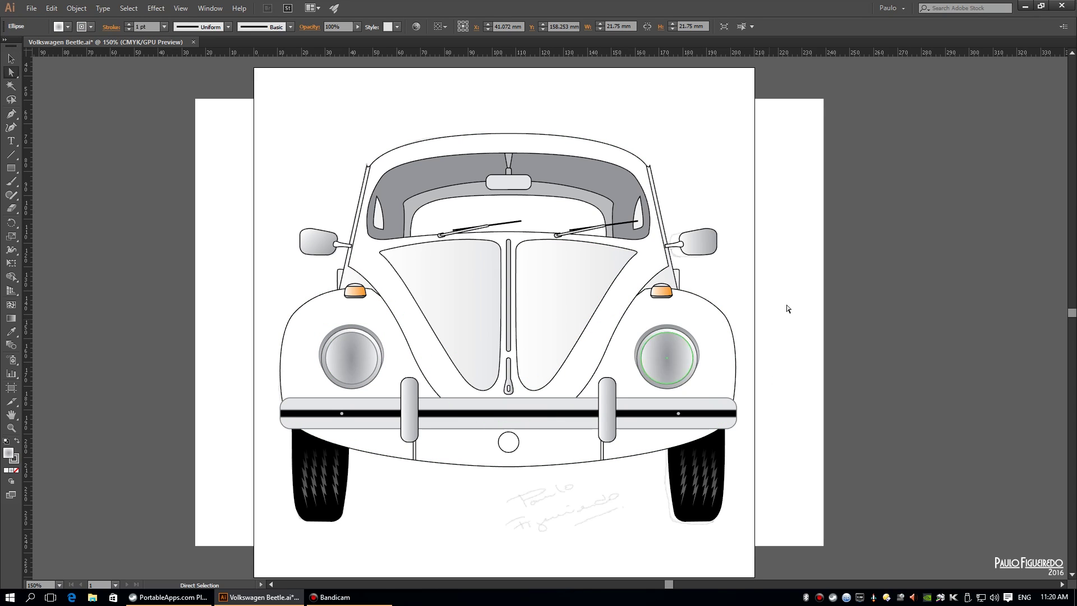
Draw a curve from the hood's top corner to the fender by the indicator, without fill.
left_click_drag(453, 345, 841, 337)
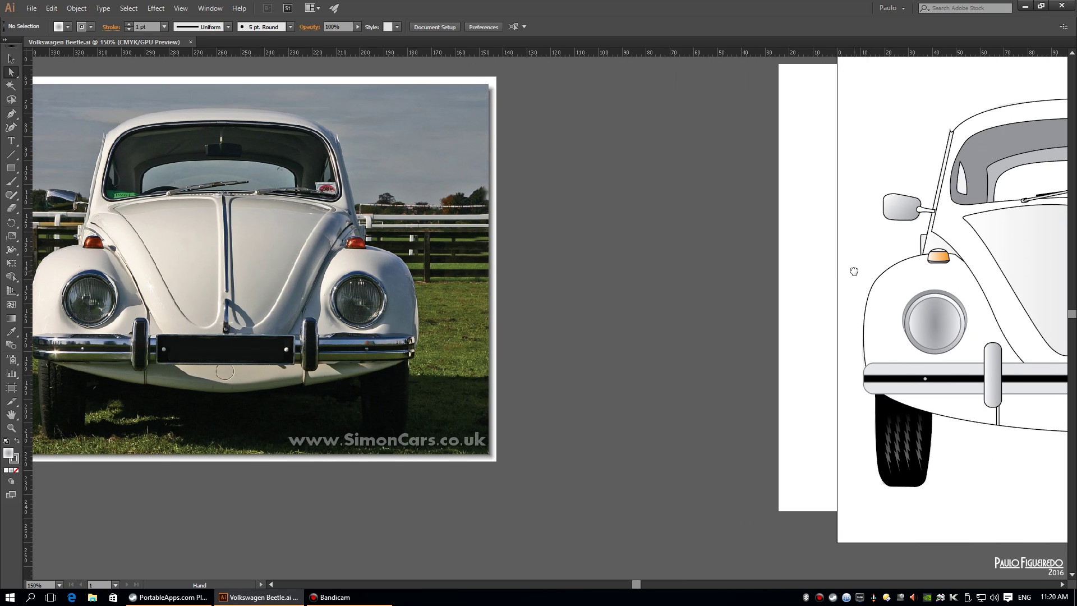
scroll(539, 263, "up", 5)
left_click_drag(539, 262, 450, 216)
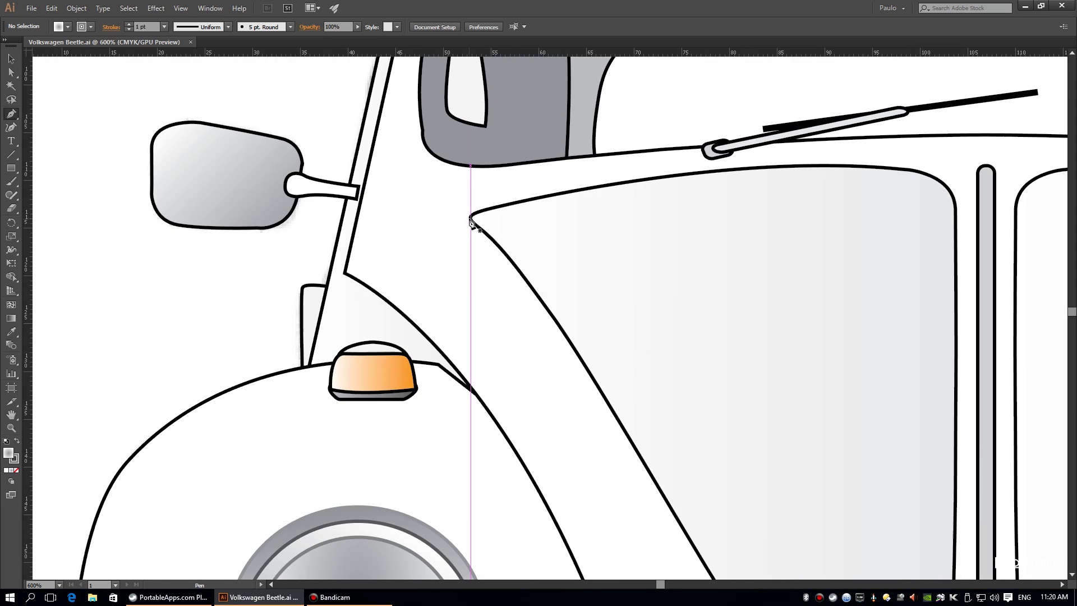
left_click(470, 218)
left_click(322, 366)
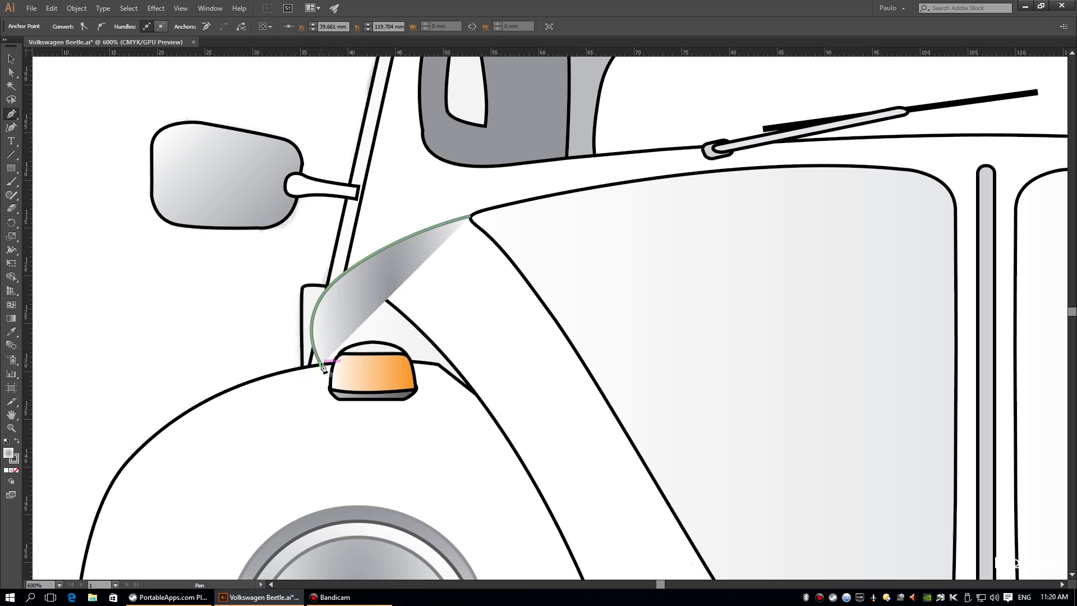
key("Delete")
key("a")
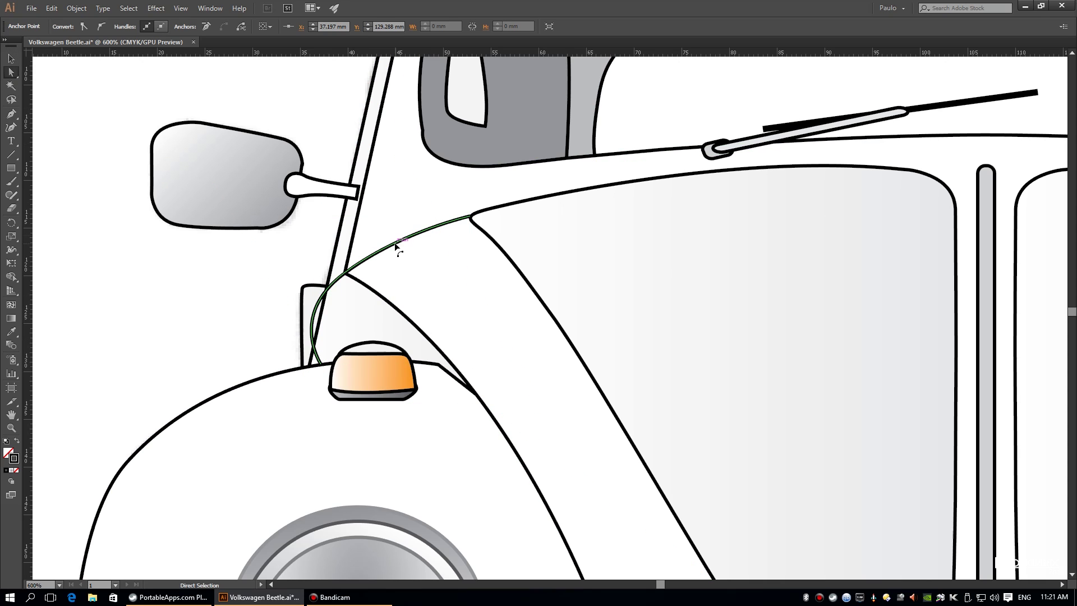
left_click(391, 249)
key("v")
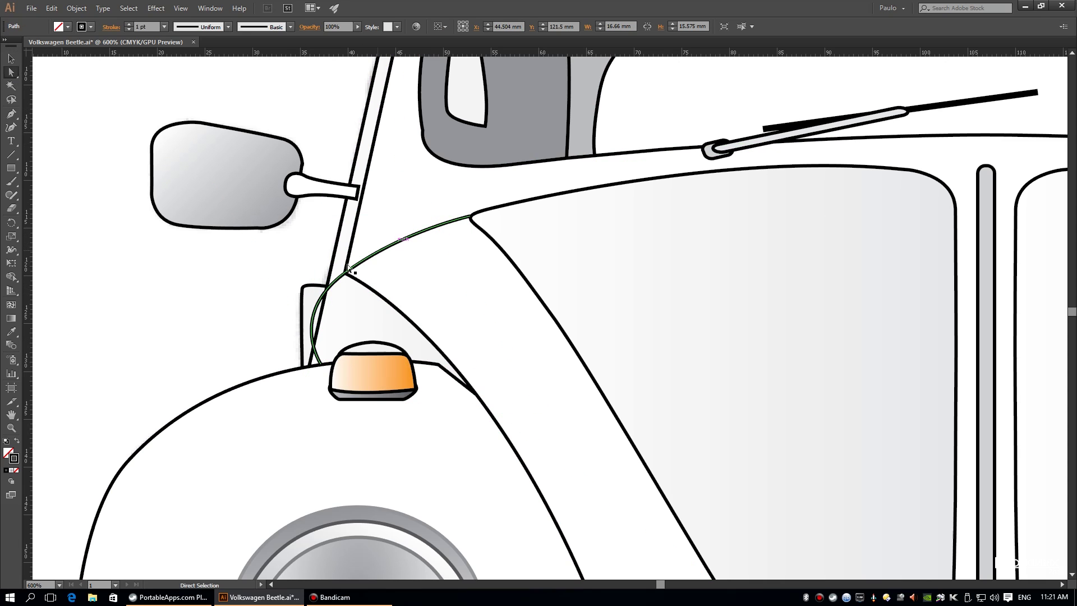
Reshape the curve's middle anchor so it hugs the windshield pillar.
key("ctrl+0")
scroll(364, 258, "up", 5)
left_click(513, 324)
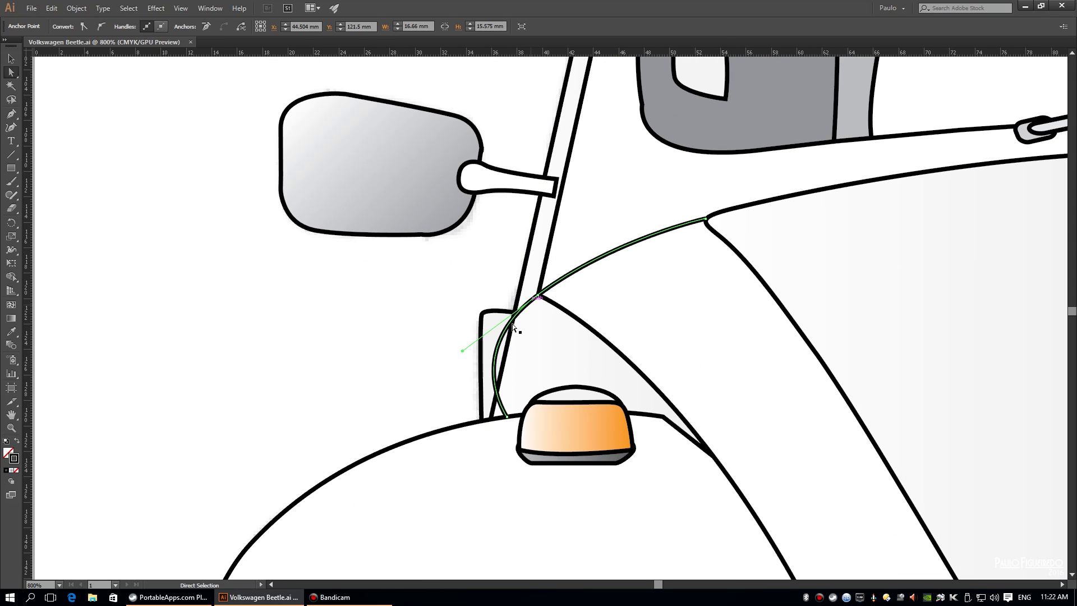
left_click_drag(513, 324, 513, 324)
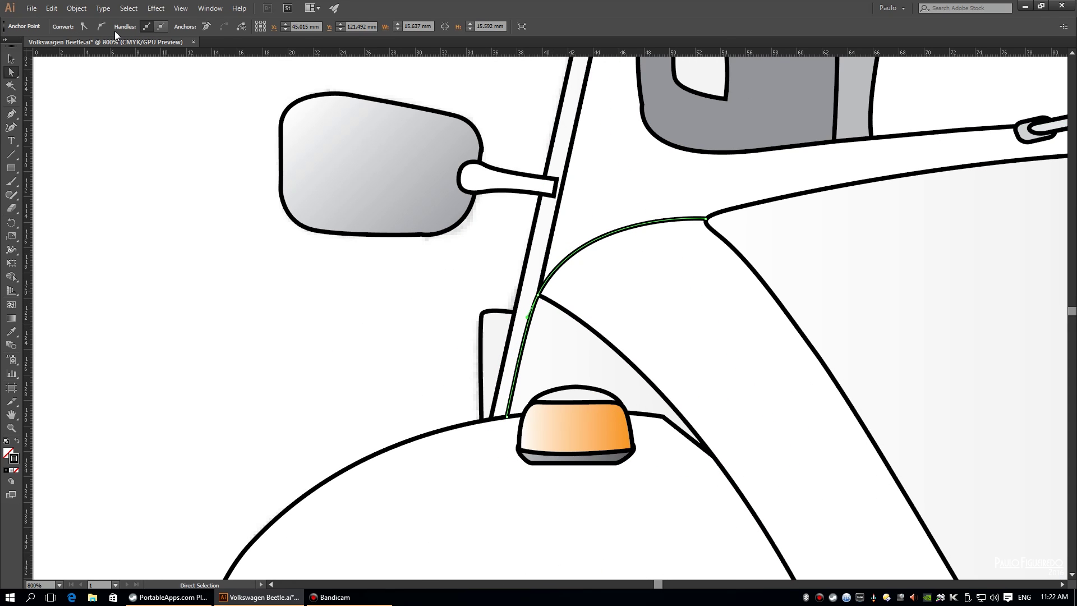
key("ctrl+0")
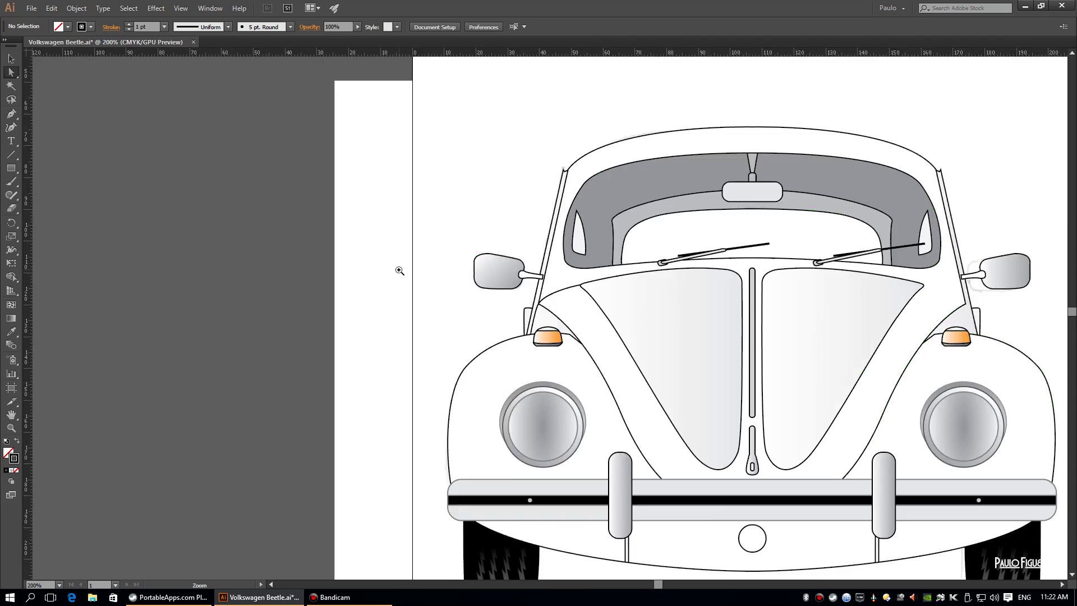
scroll(397, 269, "up", 5)
Convert the curve's anchor points and snap its end onto the hood outline.
left_click(452, 287)
left_click_drag(15, 114, 84, 155)
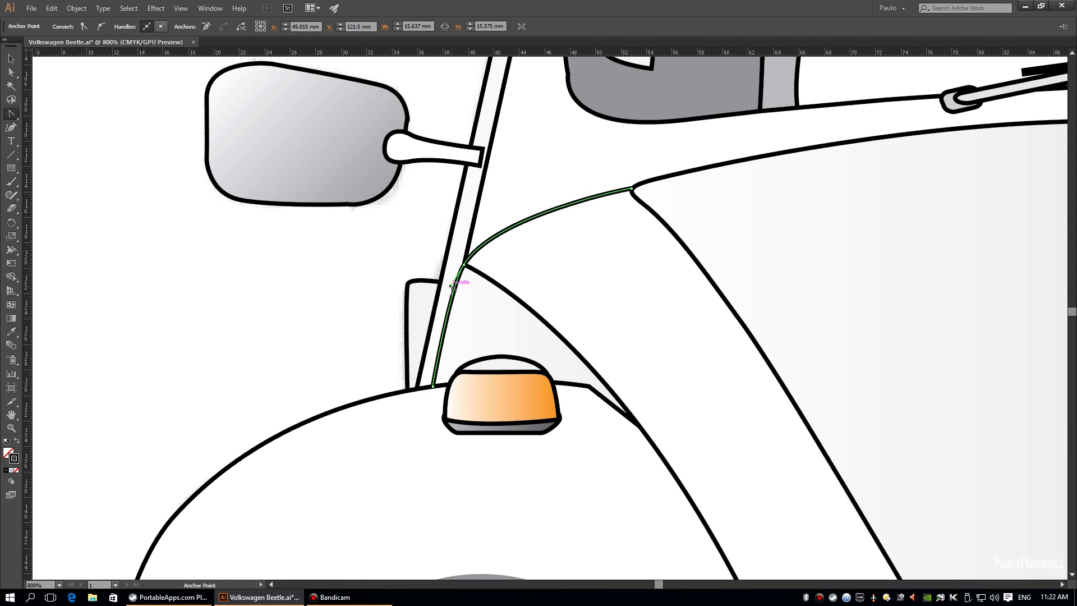
left_click(11, 72)
left_click(553, 233)
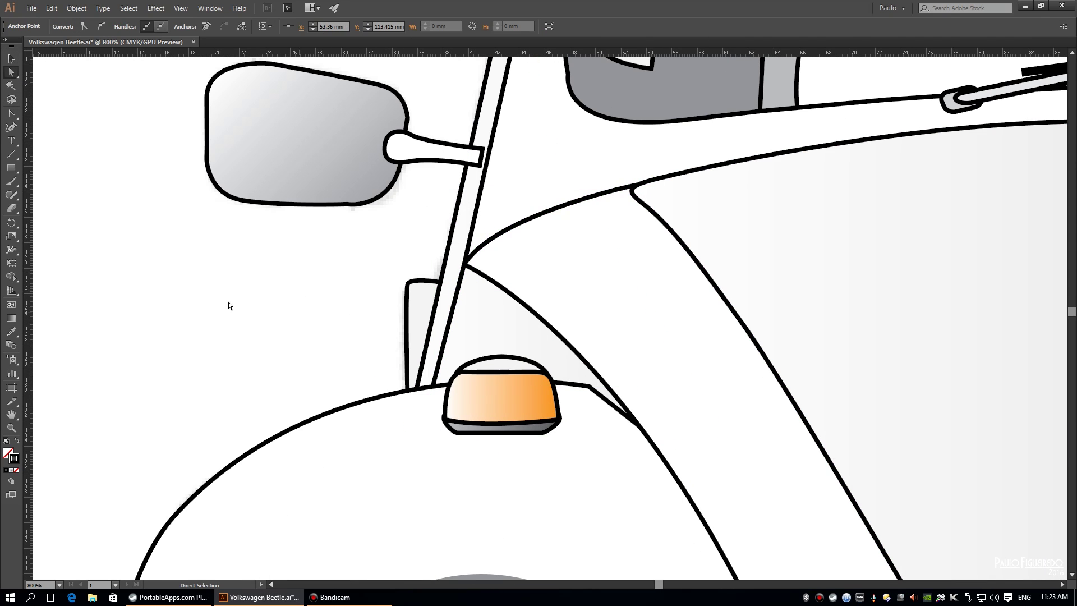
scroll(640, 185, "up", 10)
left_click_drag(570, 131, 550, 140)
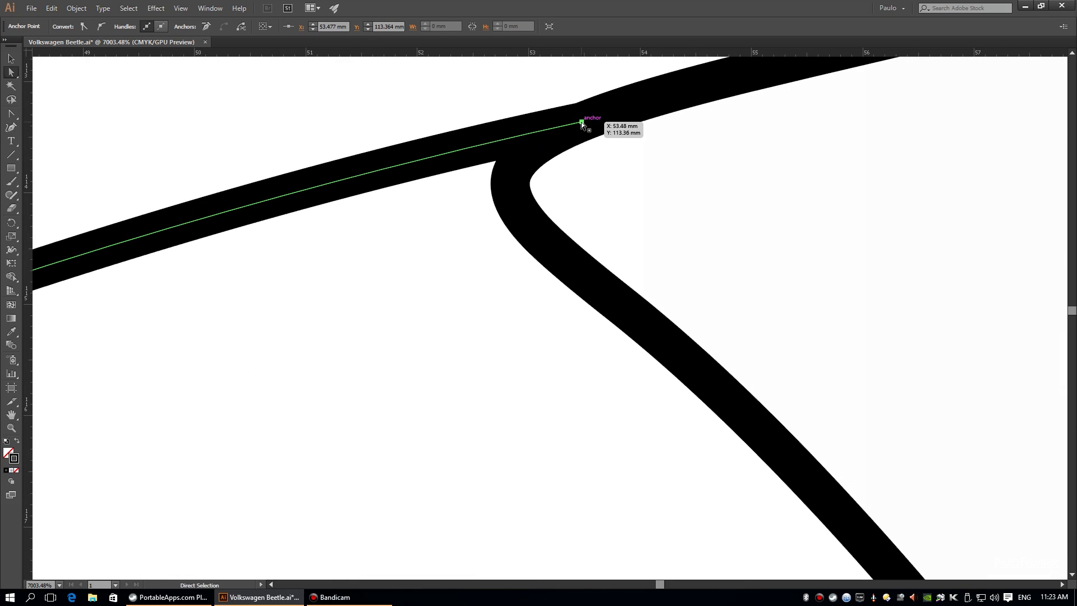
key("ctrl+0")
scroll(391, 292, "up", 5)
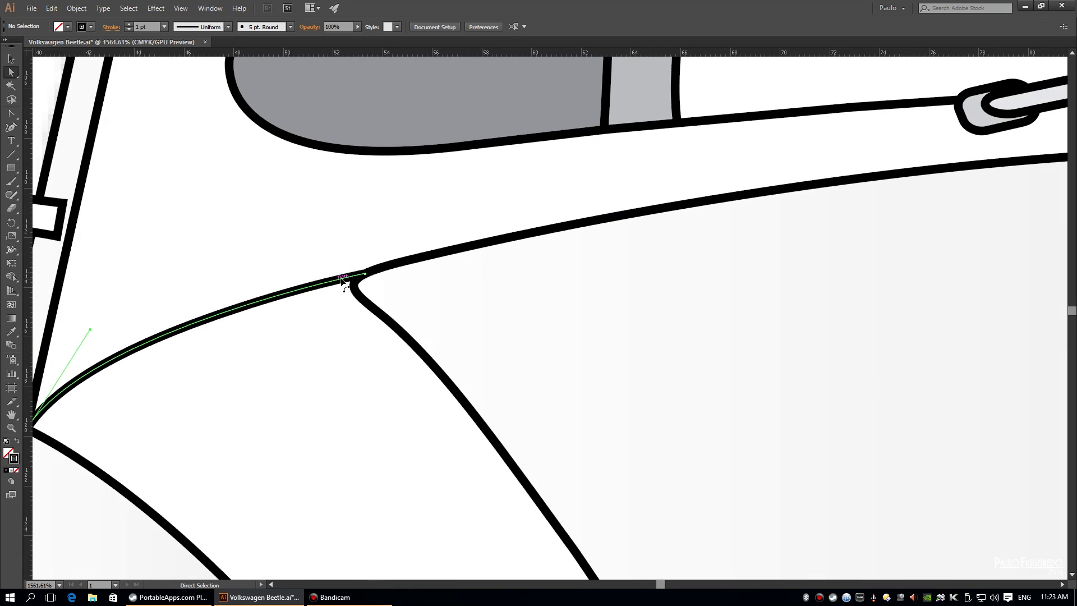
Copy the curve, paste it in back, reflect it horizontally and move it to the right side.
key("ctrl+0")
left_click(410, 255)
key("v")
left_click(51, 8)
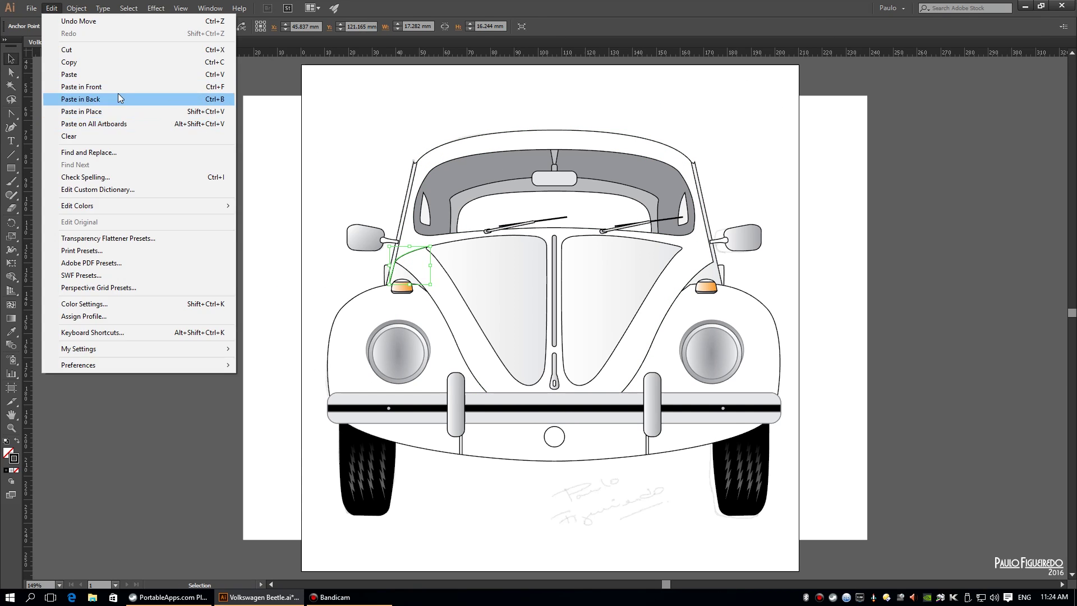
left_click(118, 93)
right_click(411, 255)
left_click(594, 461)
left_click(600, 380)
right_click(412, 253)
left_click(645, 400)
key("ctrl+plus")
key("ctrl+plus")
key("ctrl+plus")
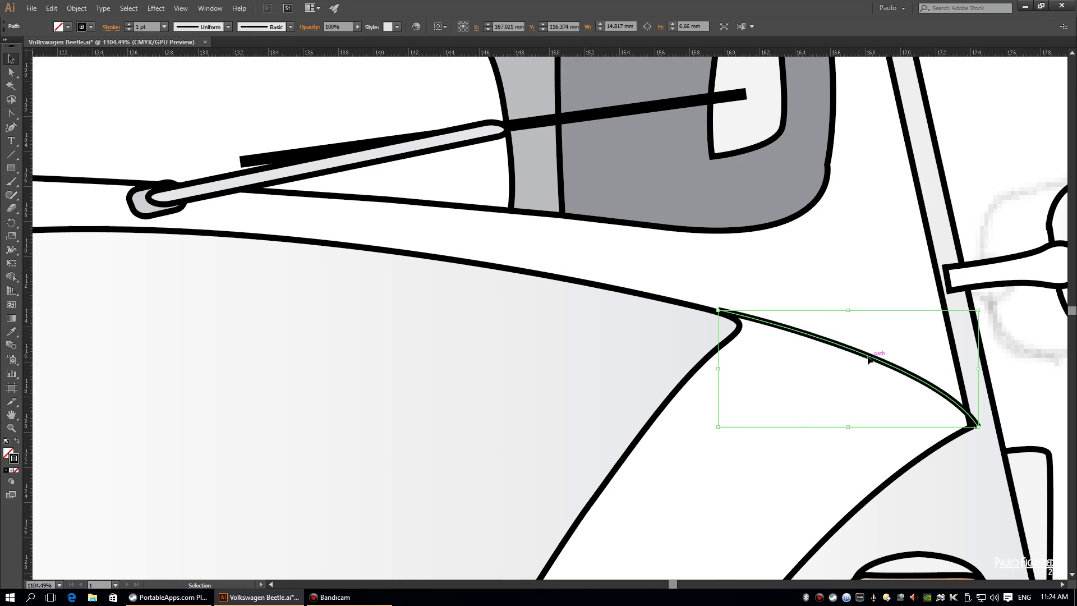
left_click(986, 134)
key("ctrl+0")
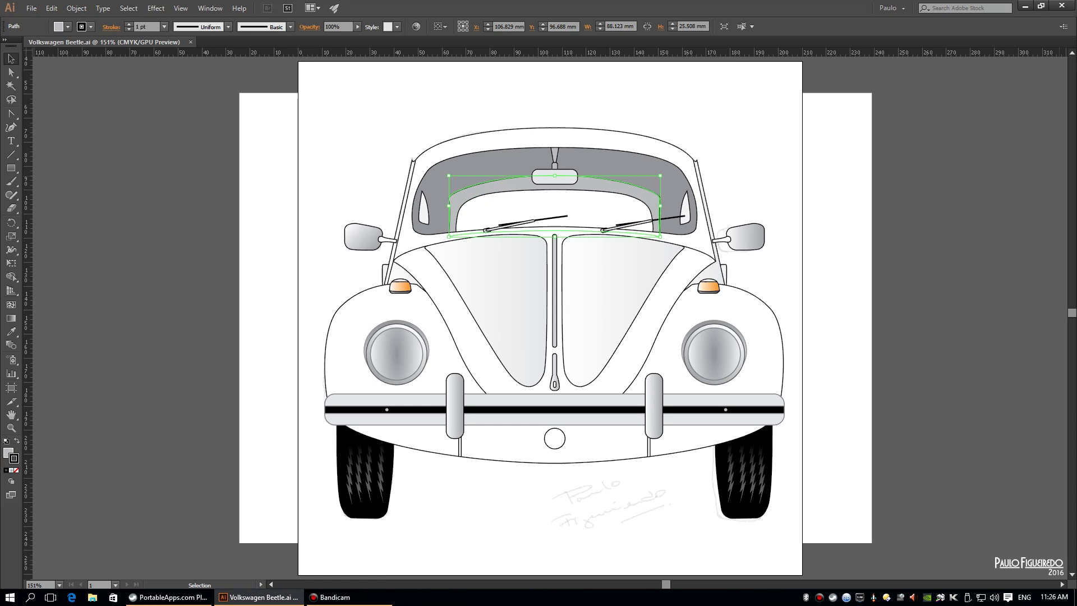
Undo the recent gradient change on the front body.
left_click(972, 224)
key("ctrl+z")
key("ctrl+z")
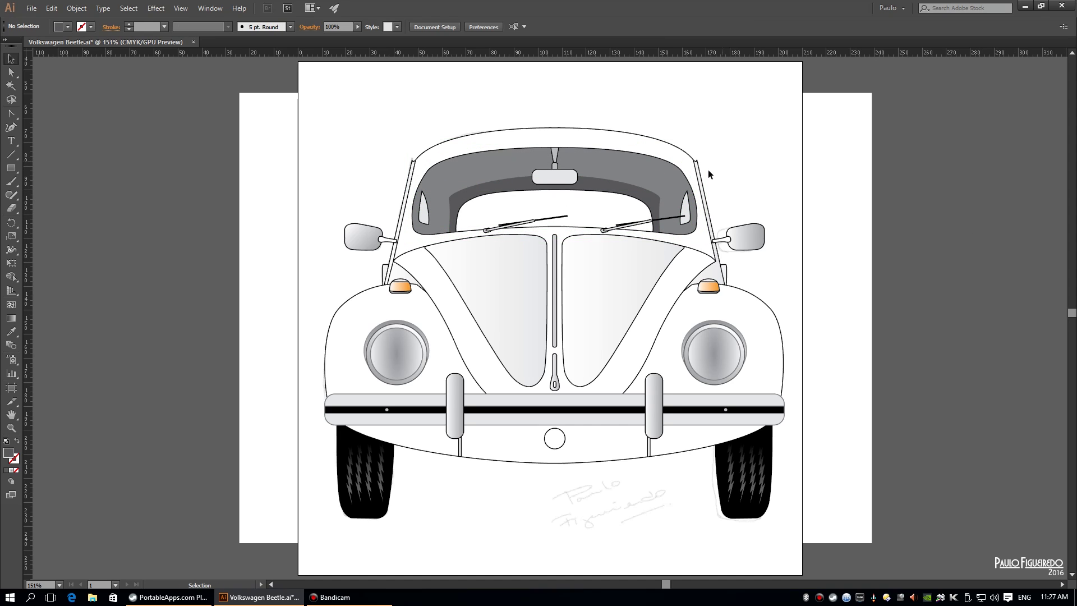
key("ctrl+z")
key("ctrl+z")
key("ctrl+z")
key("ctrl+z")
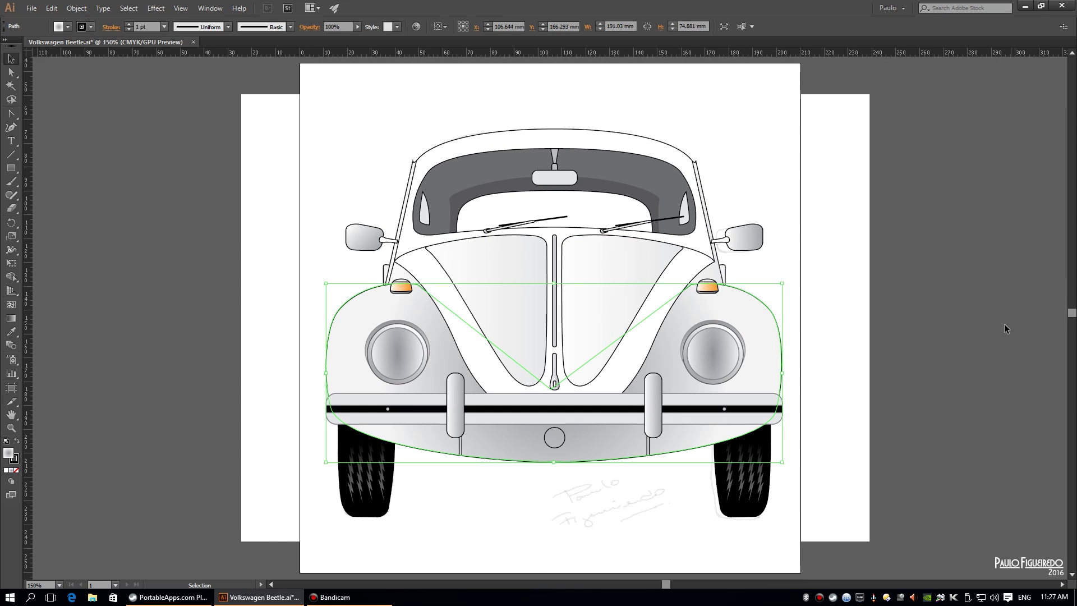
key("ctrl+z")
key("ctrl+z")
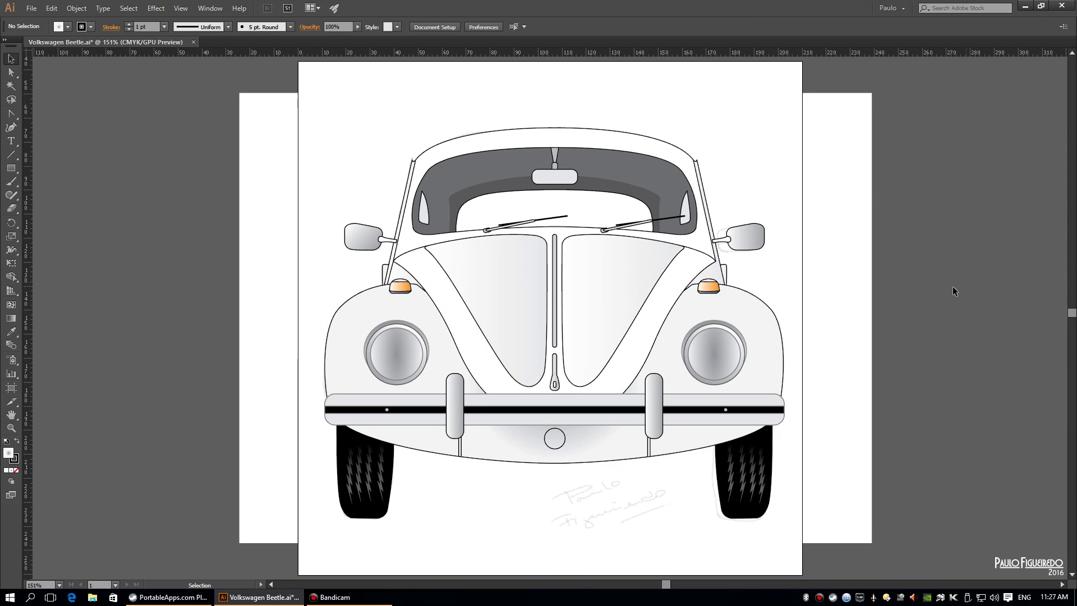
key("ctrl+z")
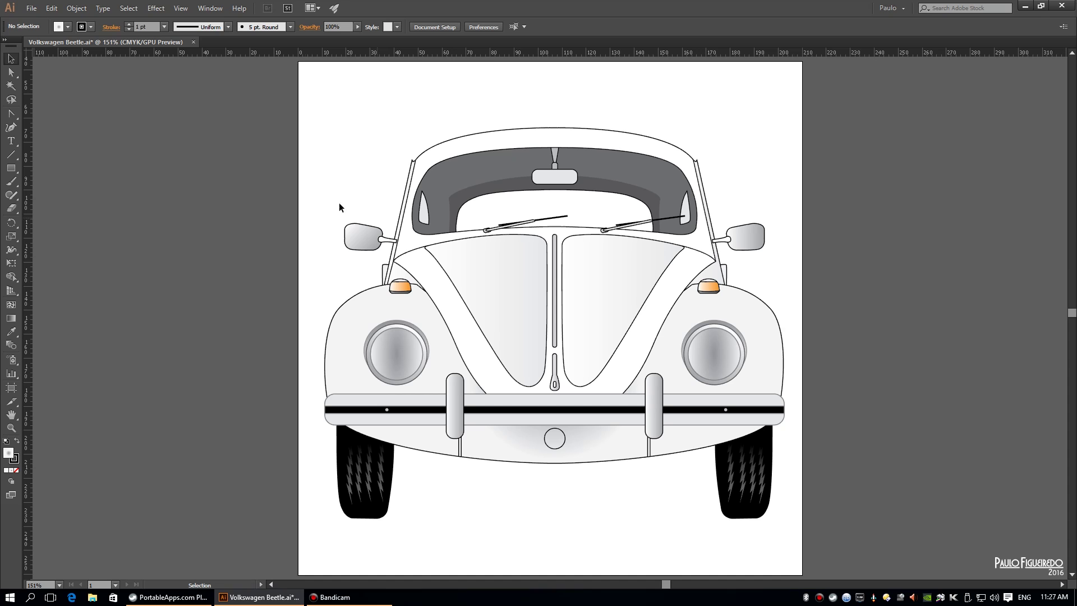
Draw an orange rectangle over the artboard and give the upper body a grey gradient.
left_click_drag(595, 372, 802, 575)
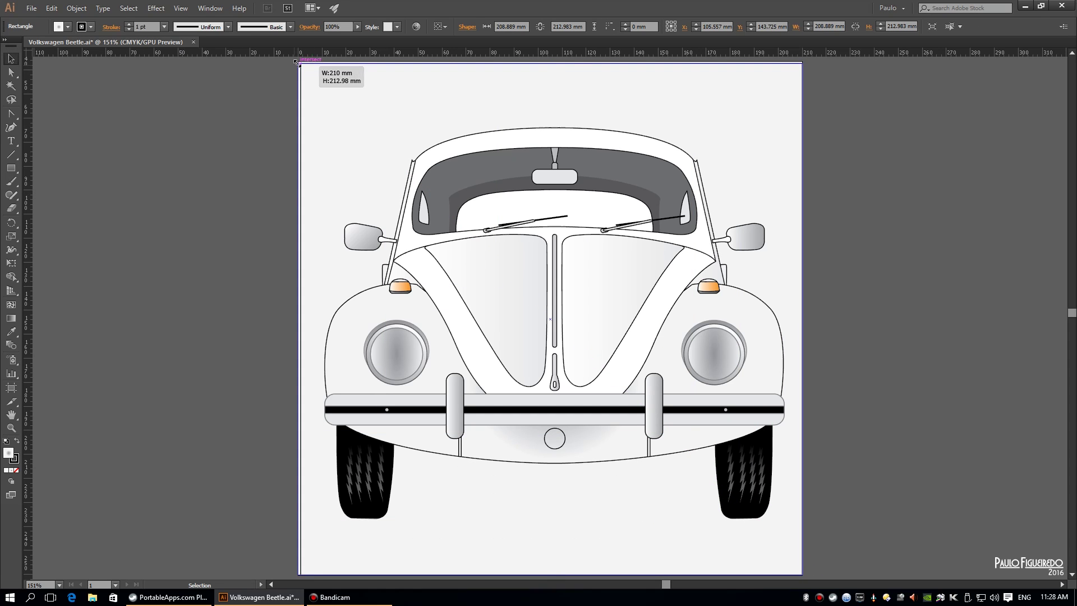
left_click(362, 232)
left_click(672, 188)
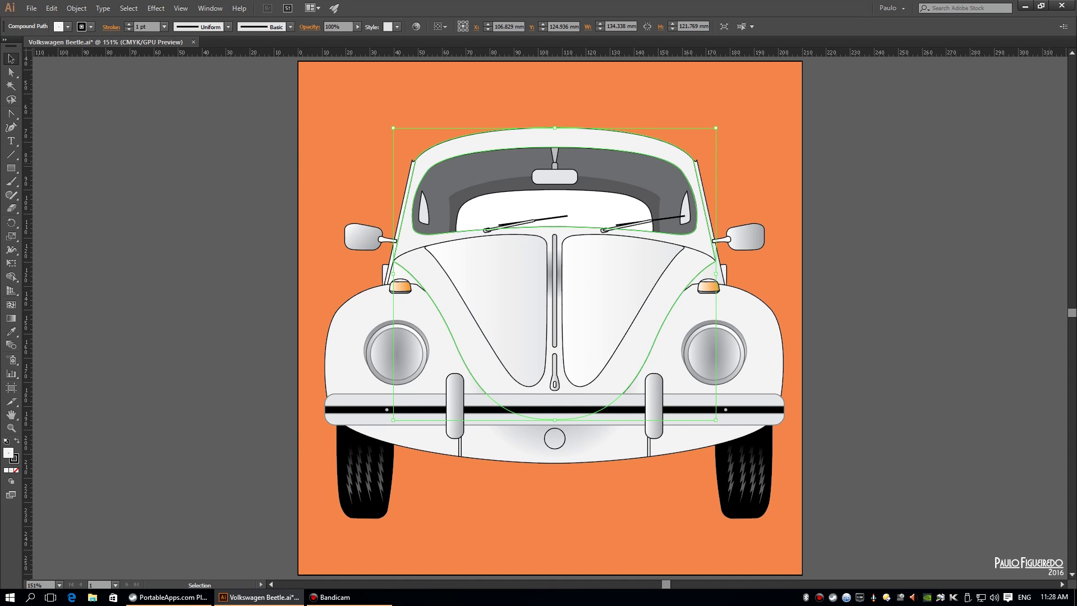
key("period")
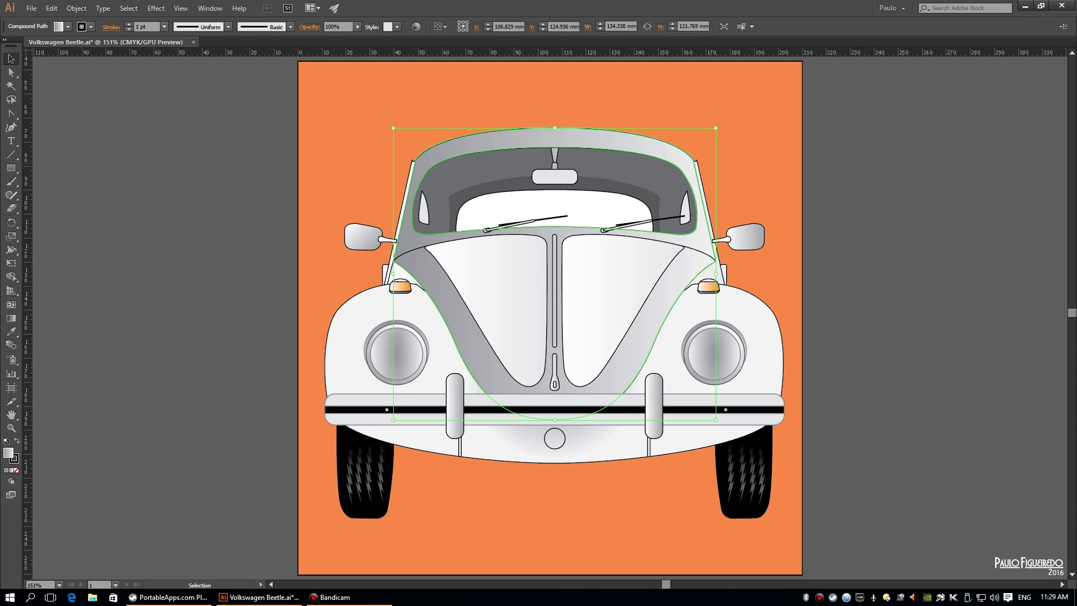
left_click(884, 283)
left_click(628, 276)
left_click(453, 309)
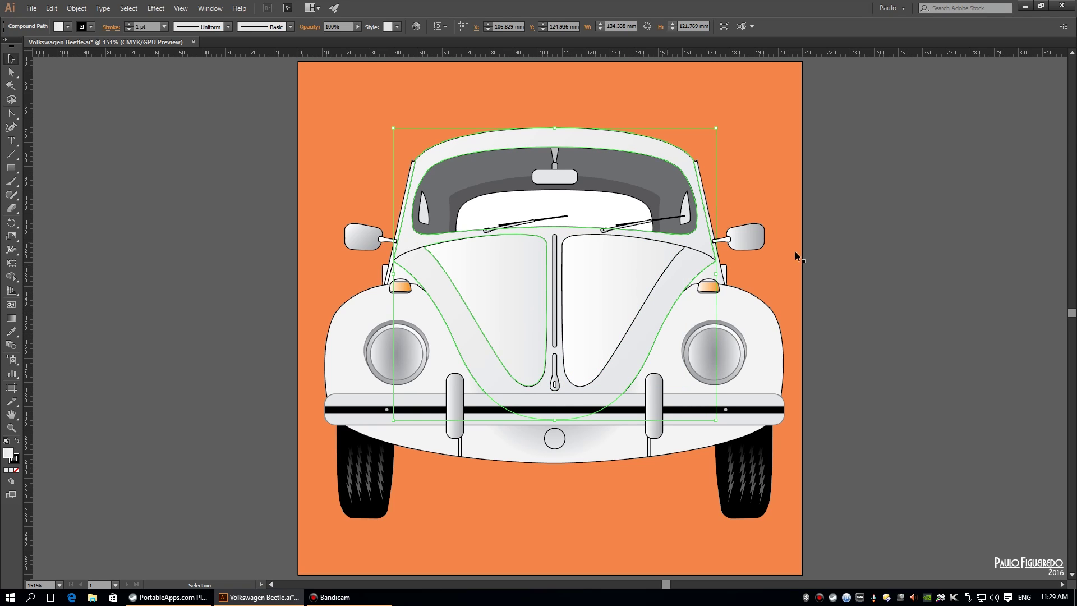
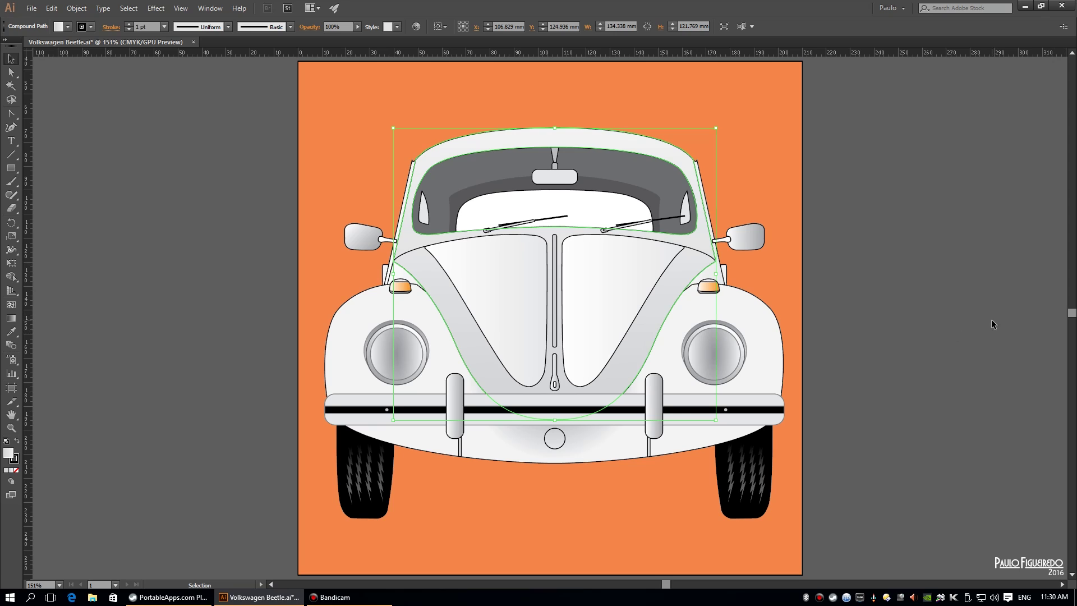
Zoom in on the hood line and draw a small rounded-rectangle vent slot below it.
left_click(535, 286)
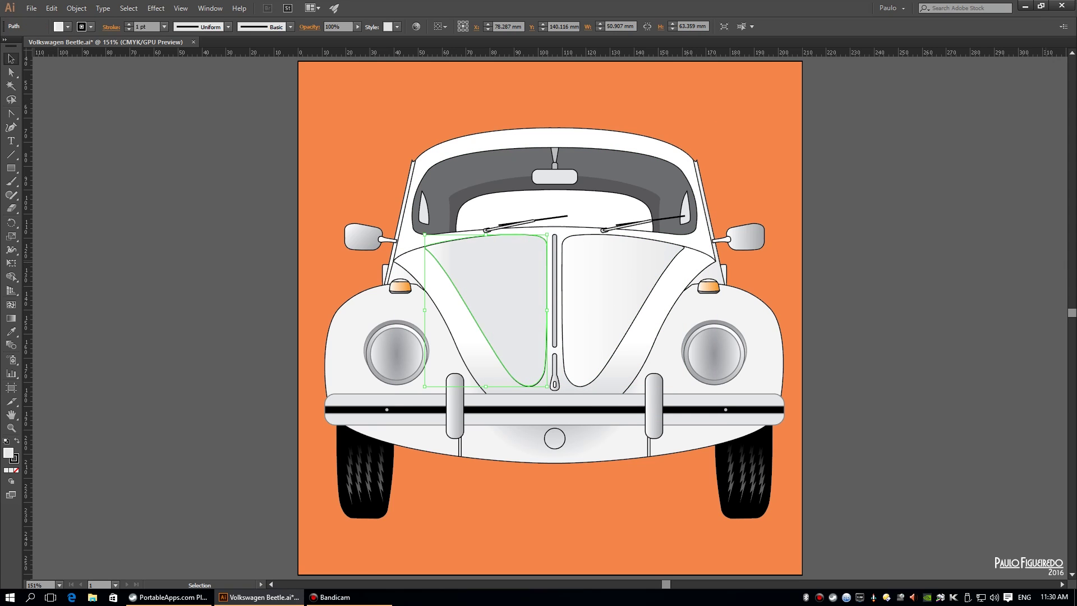
left_click(654, 193)
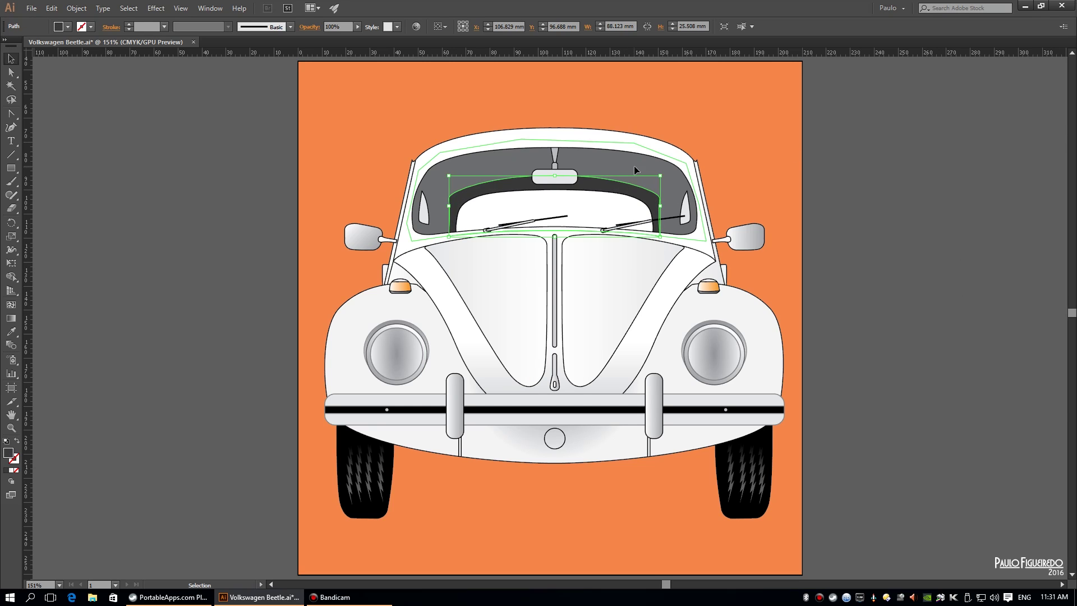
left_click(978, 225)
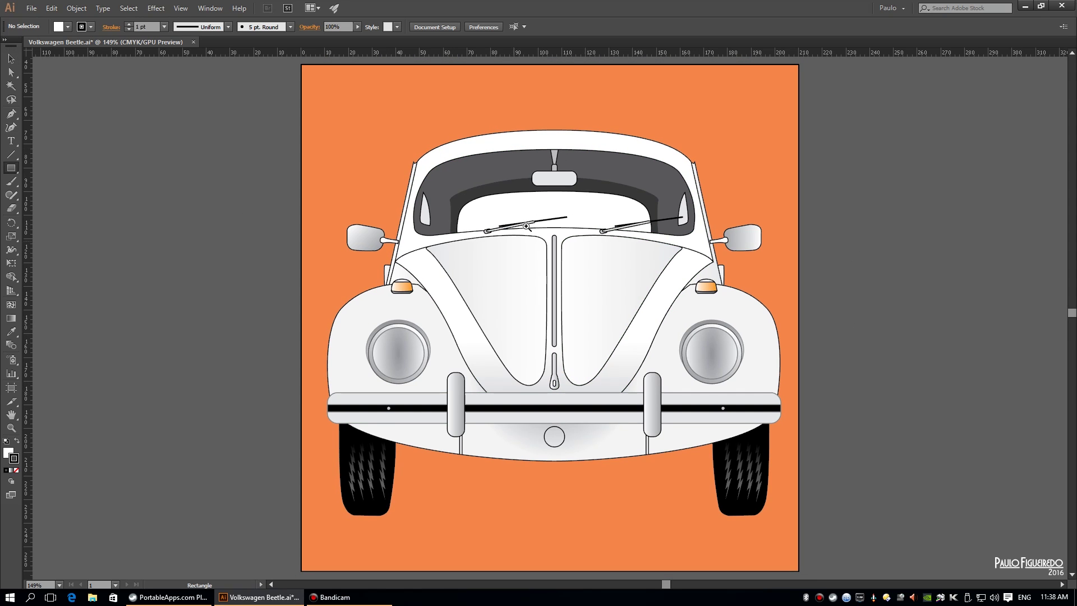
left_click_drag(526, 226, 570, 257)
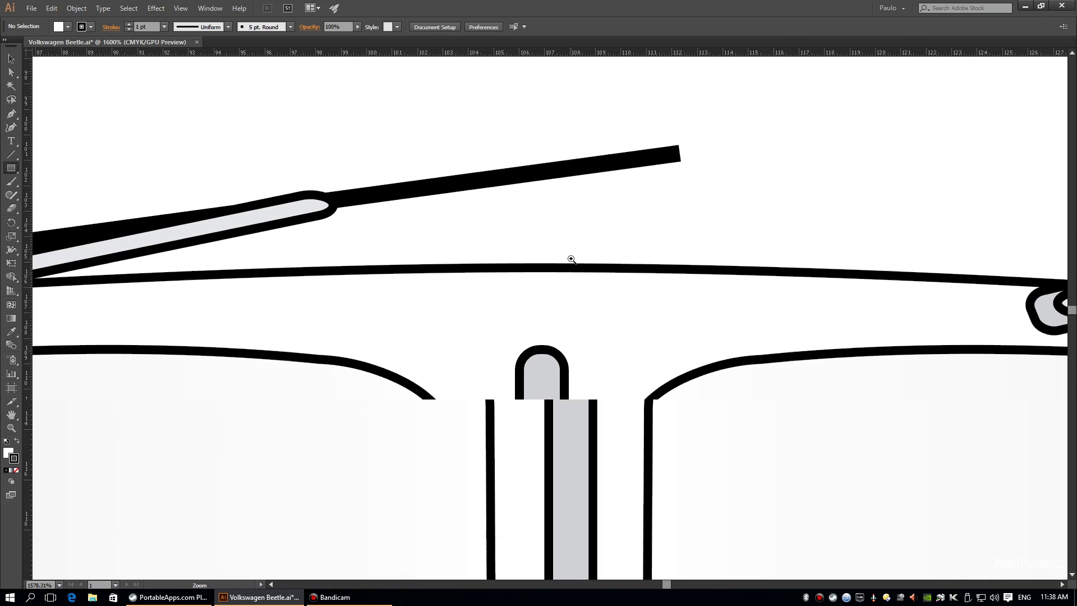
left_click_drag(457, 283, 481, 324)
left_click(479, 303)
key("ctrl+plus")
key("v")
mouse_move(425, 246)
left_mouse_down()
mouse_move(433, 301)
mouse_move(530, 276)
left_mouse_up()
key("ctrl+z")
Duplicate the rounded slot into a short row of vent slots.
mouse_move(434, 274)
left_mouse_down()
mouse_move(533, 283)
mouse_move(637, 273)
left_mouse_up()
key("ctrl+z")
left_click(433, 277)
left_click(409, 241, "shift")
left_click(503, 241, "shift")
left_click_drag(587, 241, 861, 241)
key("ctrl+0")
key("ctrl+shift+a")
Lengthen the vent row with further copies of the six slots.
scroll(876, 186, "down", 3, "alt")
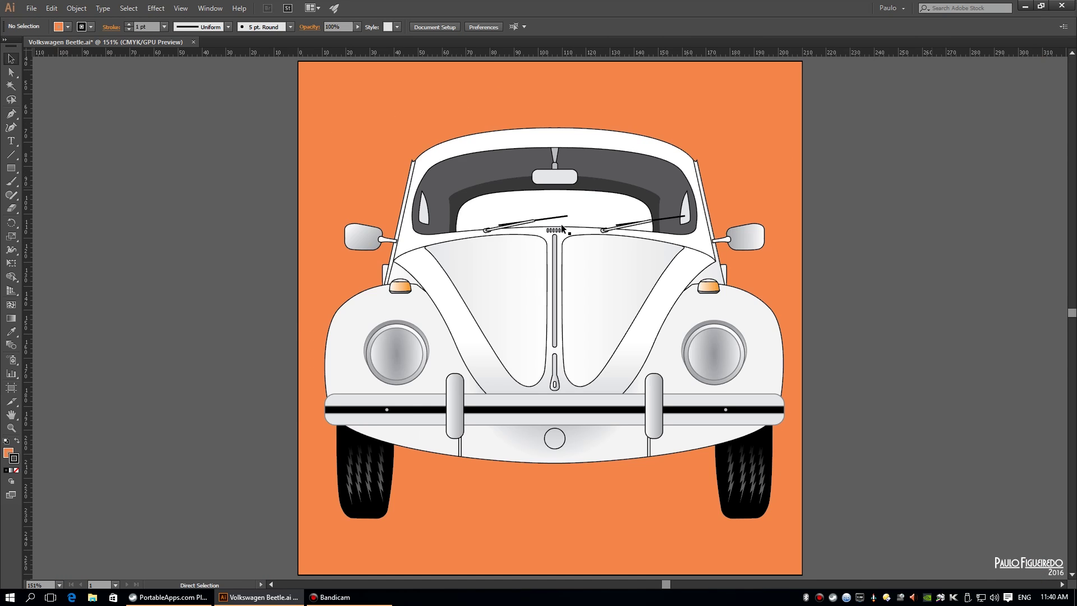
scroll(505, 236, "up", 6, "alt")
left_click(447, 325)
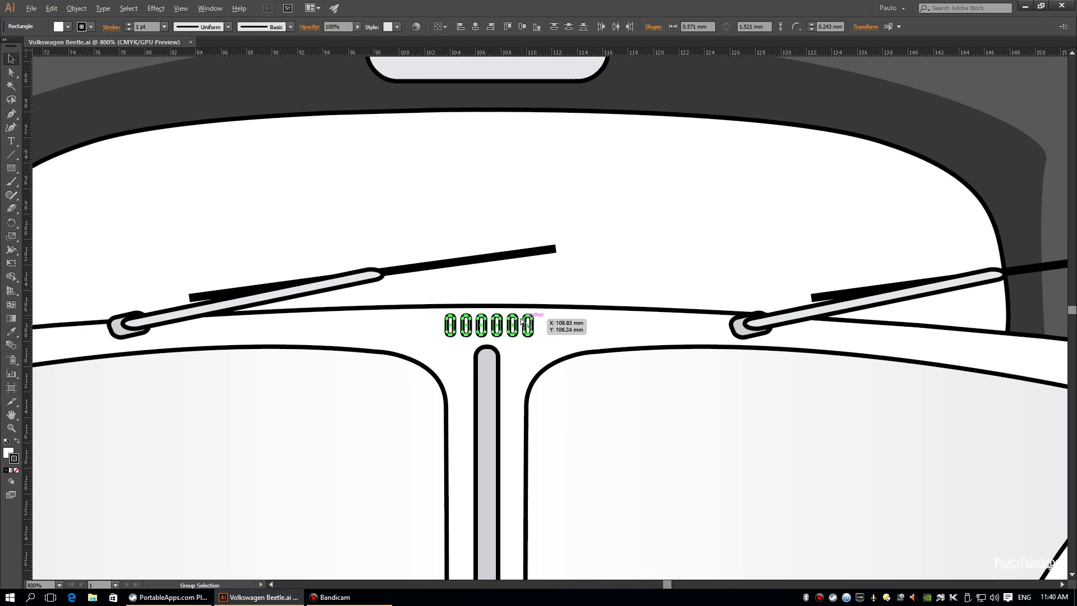
key("ctrl+plus")
key("ctrl+plus")
key("ctrl+plus")
left_click_drag(617, 326, 780, 276)
key("ctrl+0")
scroll(611, 240, "up", 3, "alt")
left_click_drag(392, 240, 611, 240)
key("ctrl+plus")
key("ctrl+plus")
key("ctrl+plus")
key("ctrl+plus")
key("ctrl+plus")
key("ctrl+plus")
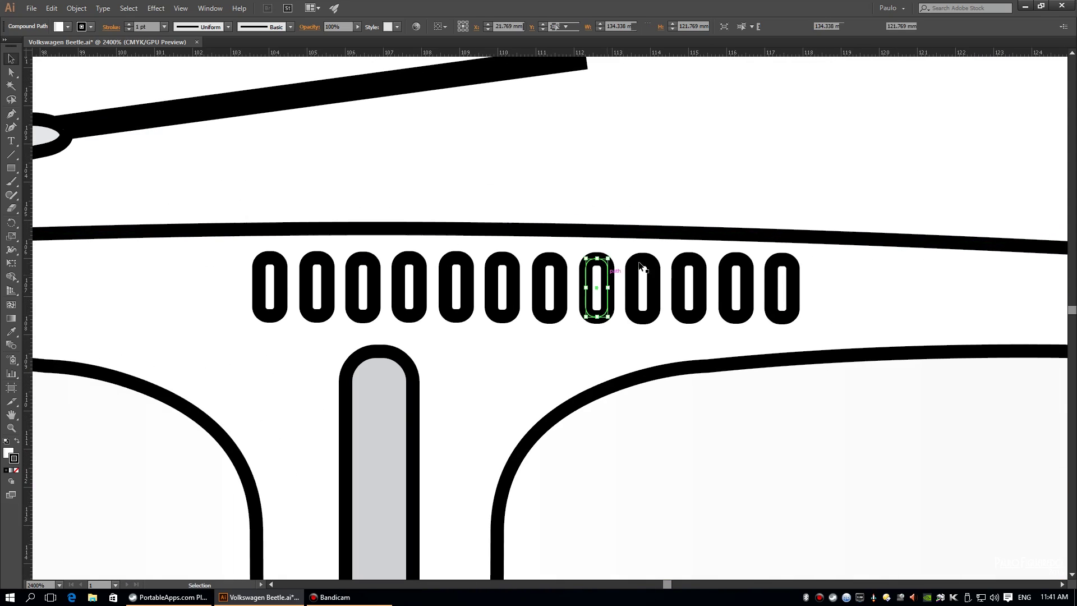
key("ctrl+minus")
left_click_drag(629, 247, 641, 261)
key("ctrl+0")
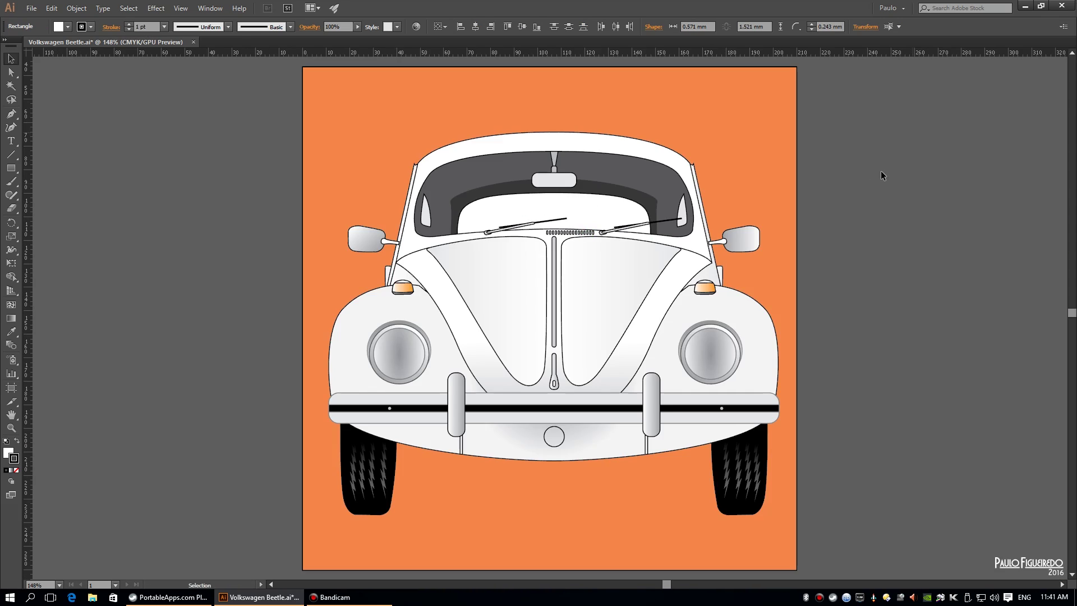
scroll(670, 295, "up", 5)
Centre the vent row under the windshield and shrink the VW logo.
key("a")
left_click(614, 236)
key("v")
left_click(645, 293)
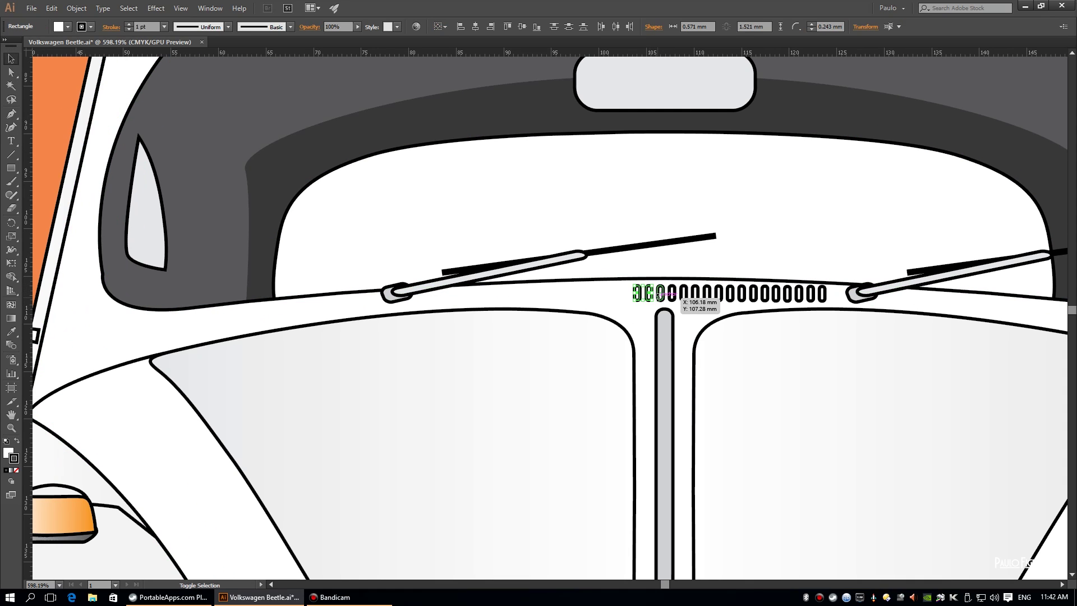
left_click_drag(717, 298, 757, 298)
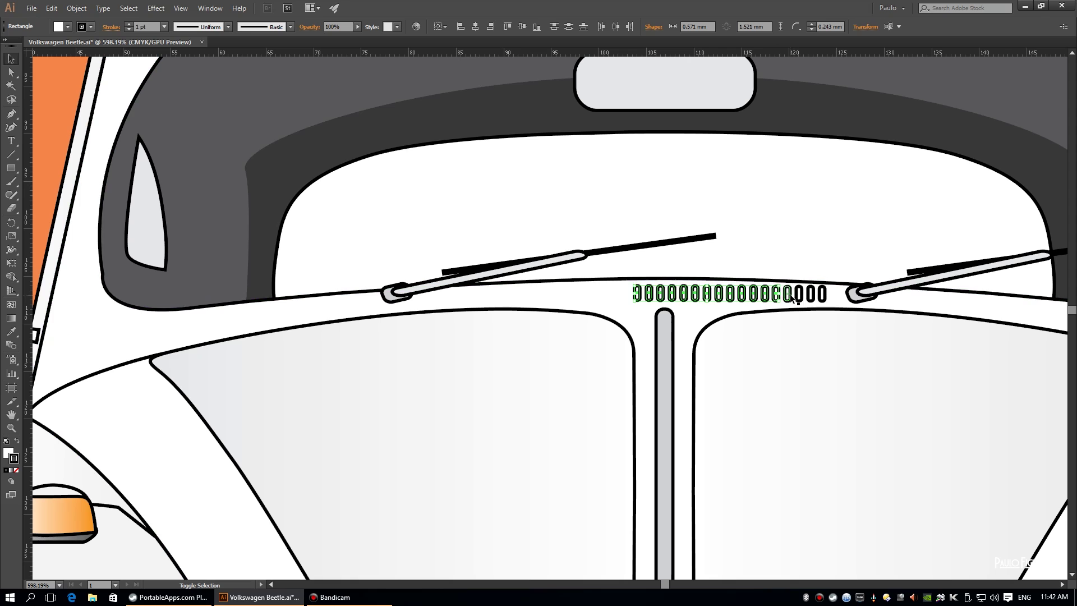
left_click_drag(824, 299, 756, 299)
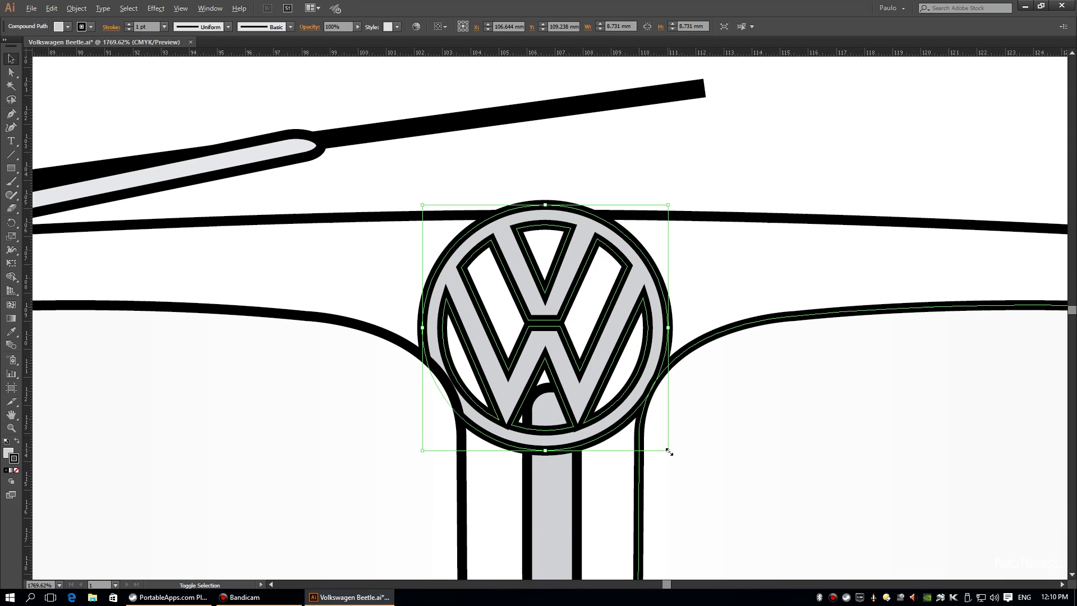
left_click_drag(666, 447, 624, 376)
Apply a 3D Extrude & Bevel to the logo with 2 pt depth, tilted back, spot colours preserved.
left_click(156, 8)
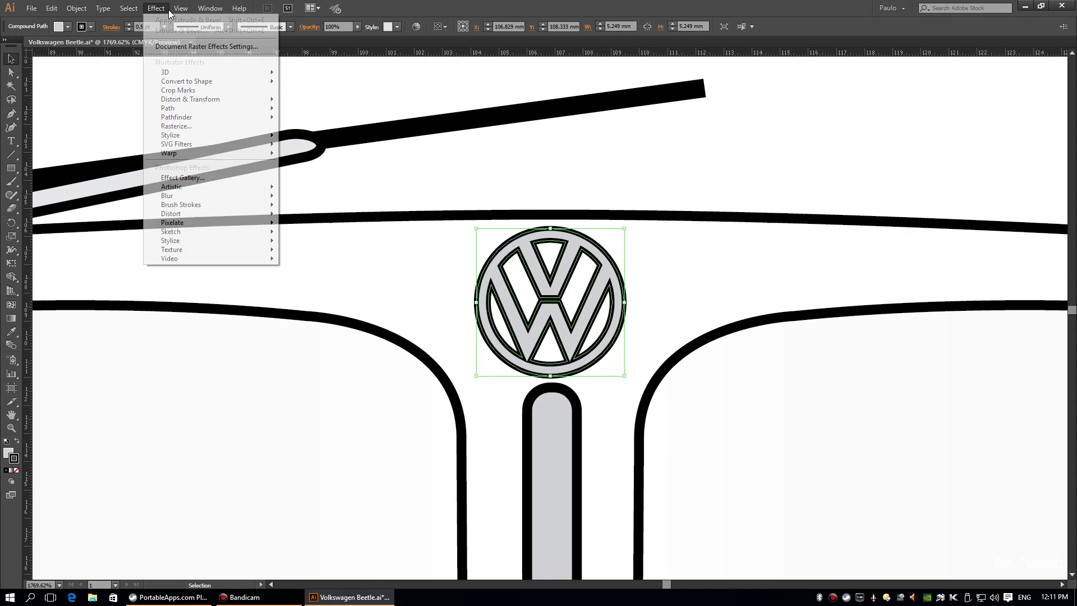
left_click(314, 41)
left_click(742, 423)
type("2")
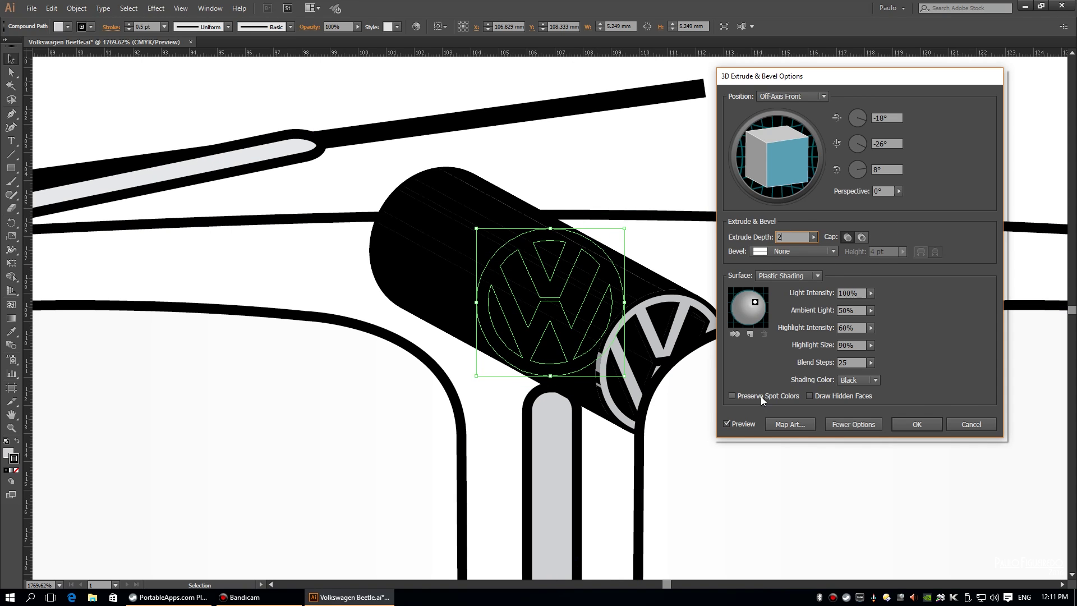
left_click_drag(783, 157, 785, 180)
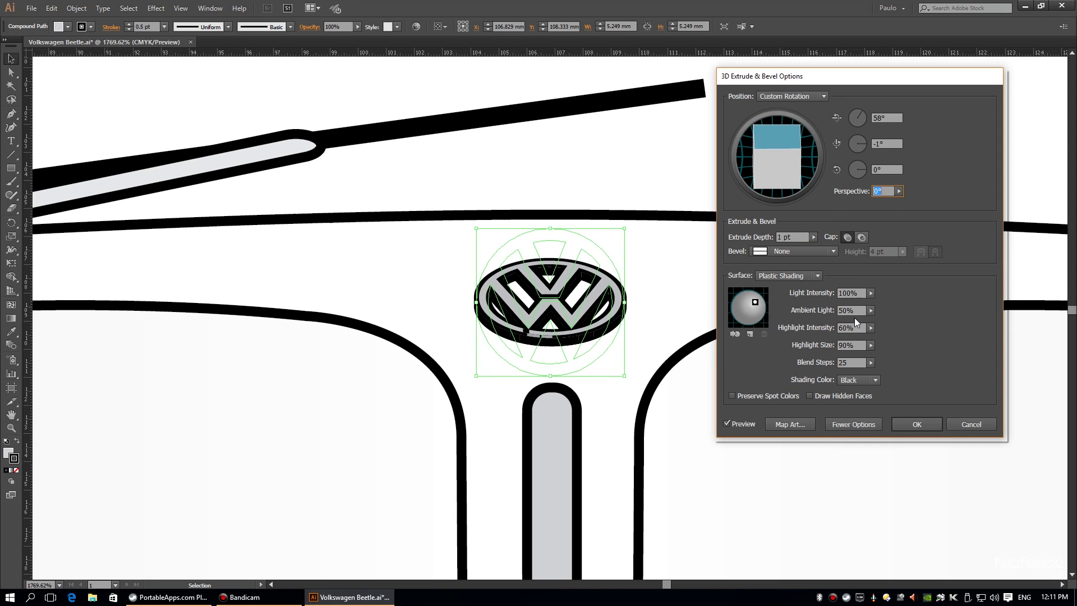
left_click_drag(753, 305, 742, 295)
left_click(772, 395)
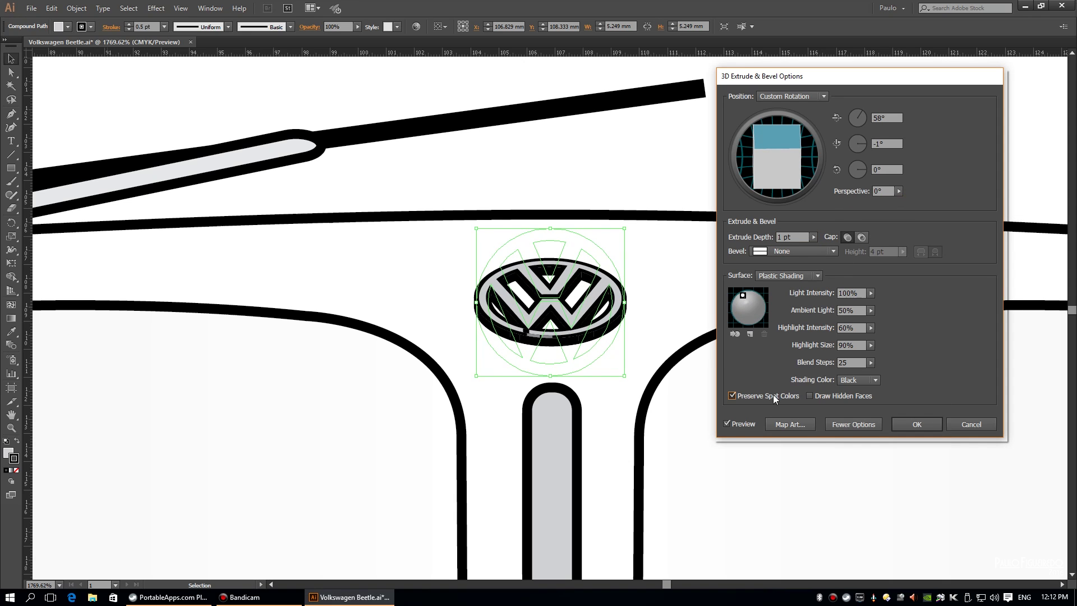
Set a light custom shading colour, refine the emblem's rotation, and apply the effect.
left_click_drag(777, 164, 780, 170)
left_click(858, 380)
left_click(873, 403)
left_click_drag(408, 303, 392, 224)
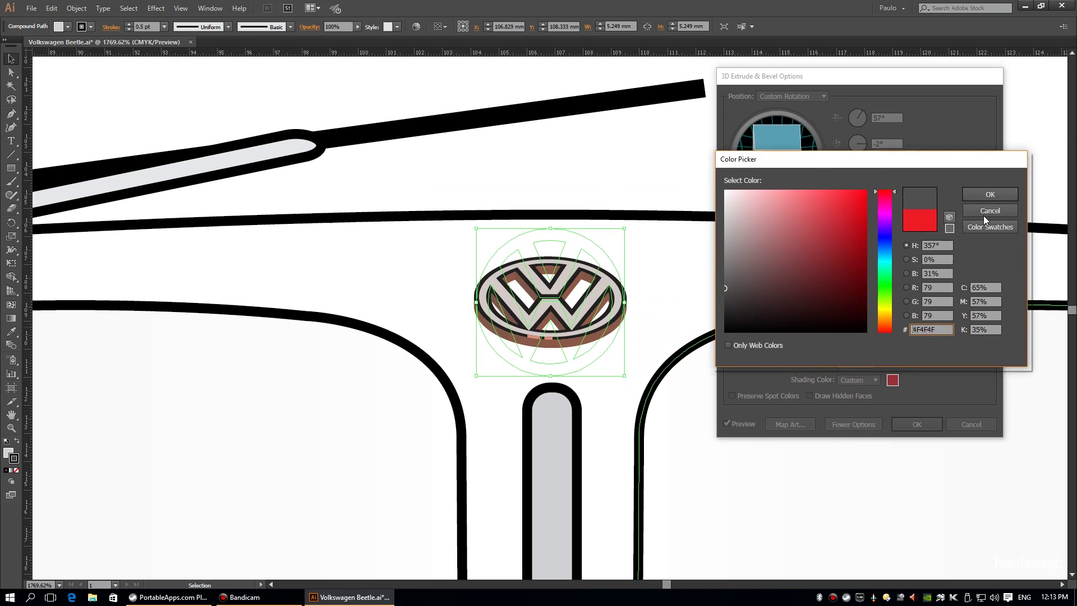
left_click(984, 216)
left_click_drag(777, 162, 780, 138)
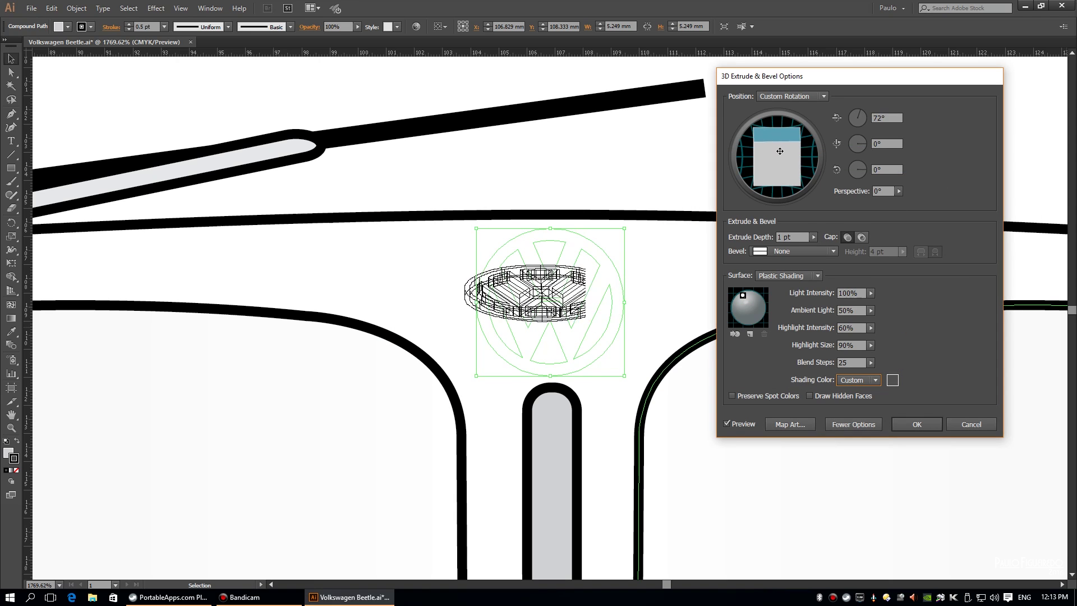
left_click(917, 424)
Zoom in on the hood and reselect the 3D VW emblem.
key("ctrl+0")
left_click(555, 325)
double_click(555, 325)
left_click(536, 308)
key("ctrl+shift+a")
key("ctrl+0")
key("z")
left_click_drag(482, 274, 568, 365)
key("v")
left_click(547, 303)
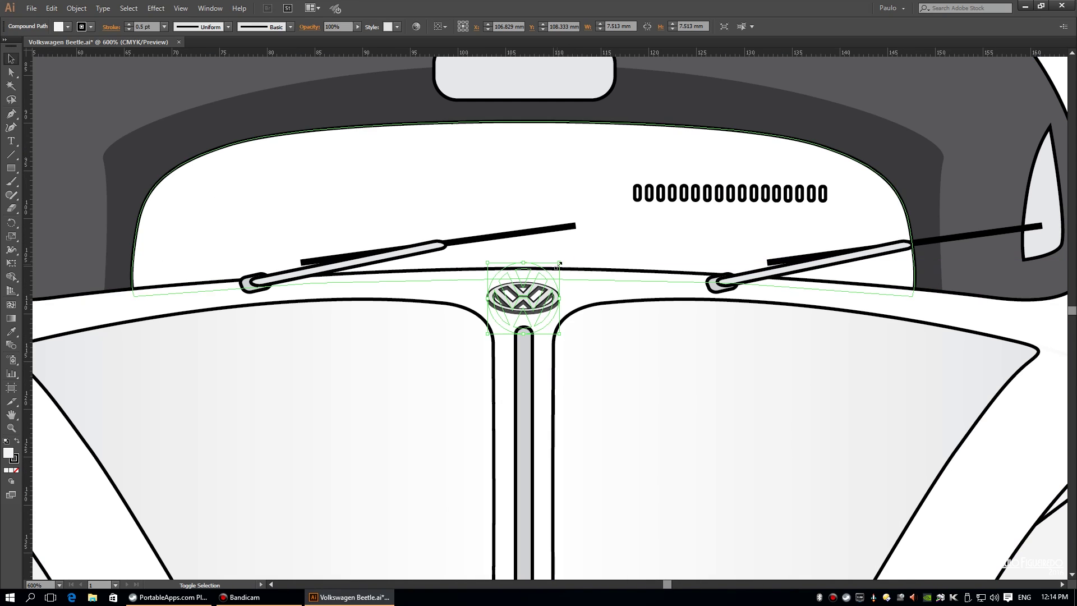
Enlarge the emblem slightly and extend the vertical hood strip up to it.
left_click_drag(564, 257, 568, 254)
left_click(803, 353)
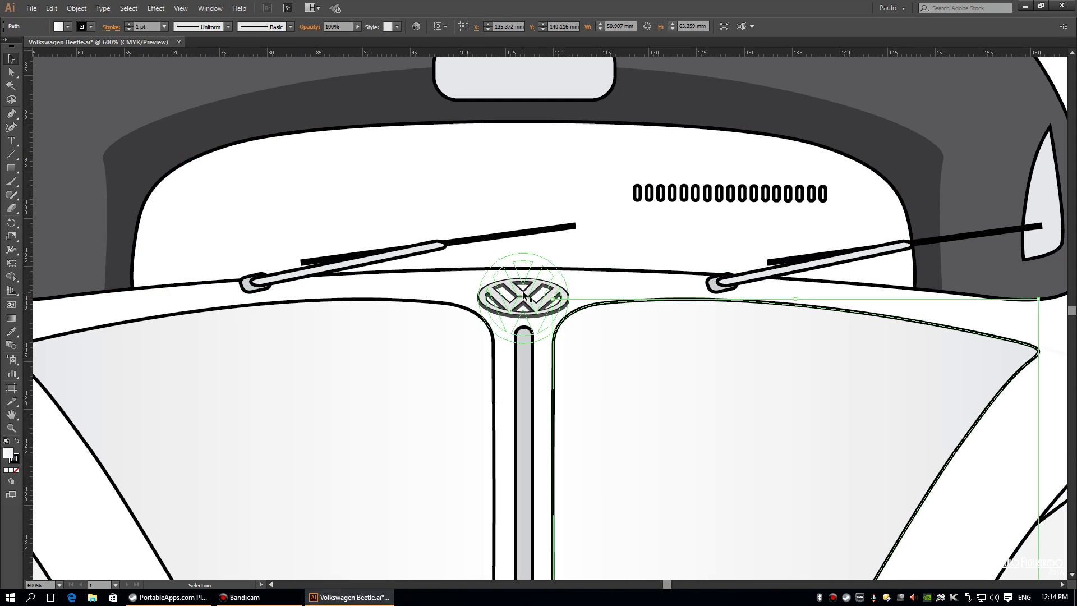
left_click(523, 380)
left_click_drag(524, 328, 524, 318)
Move the vent row onto the hood edge, left of the emblem.
left_click_drag(681, 194, 329, 290)
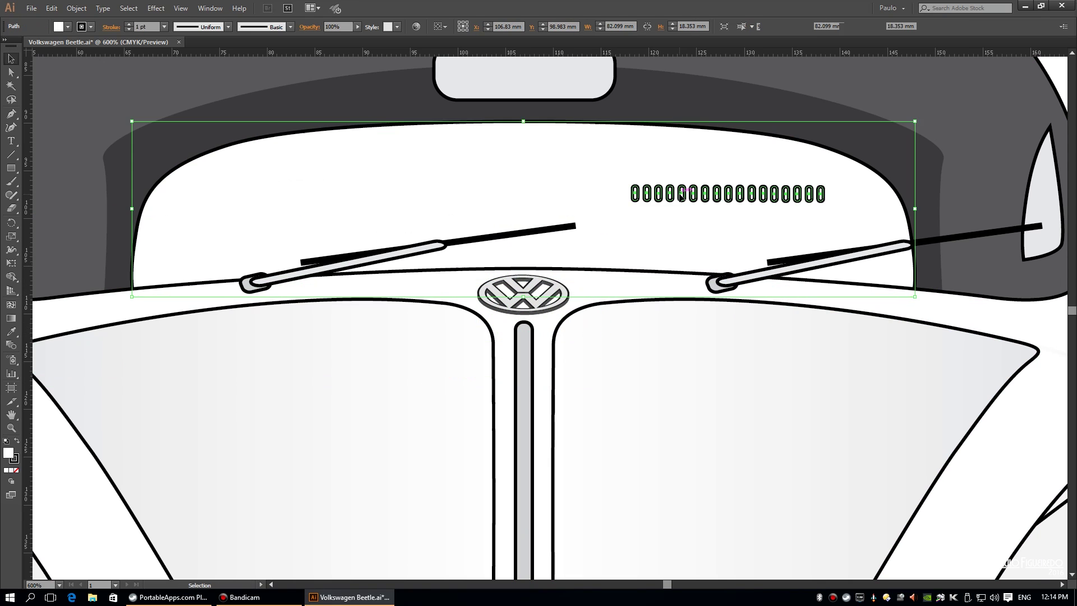
key("ctrl+0")
mouse_move(233, 243)
left_mouse_down()
mouse_move(776, 295)
mouse_move(84, 296)
left_mouse_up()
scroll(124, 153, "up", 5)
left_click(292, 265)
left_click(55, 196)
left_click_drag(292, 264, 530, 267)
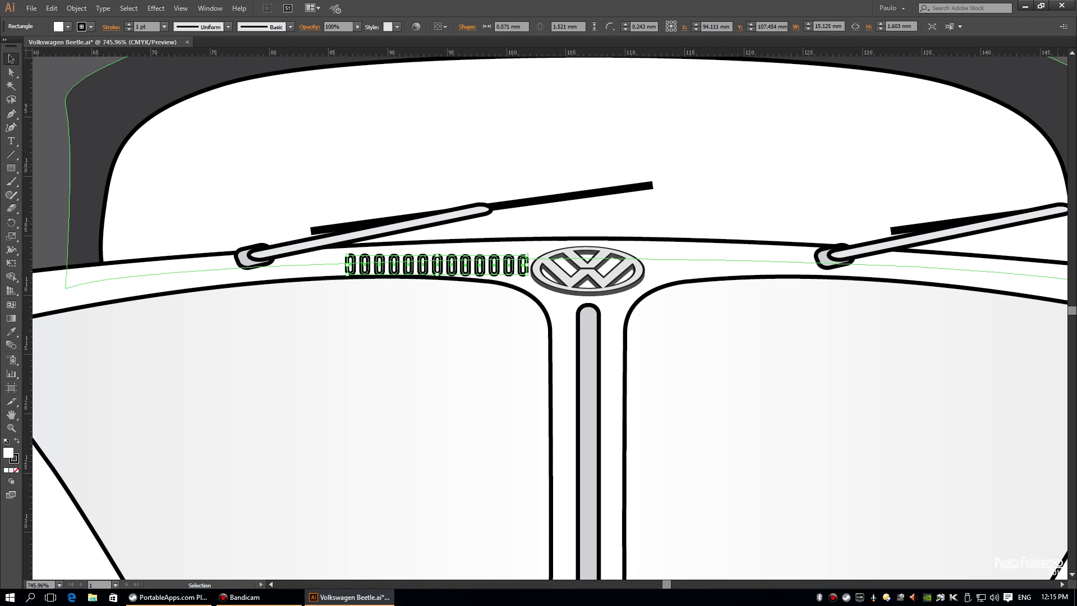
Give the vent row a thin tilted 3D extrude and copy it right of the emblem.
left_click(156, 8)
mouse_move(209, 72)
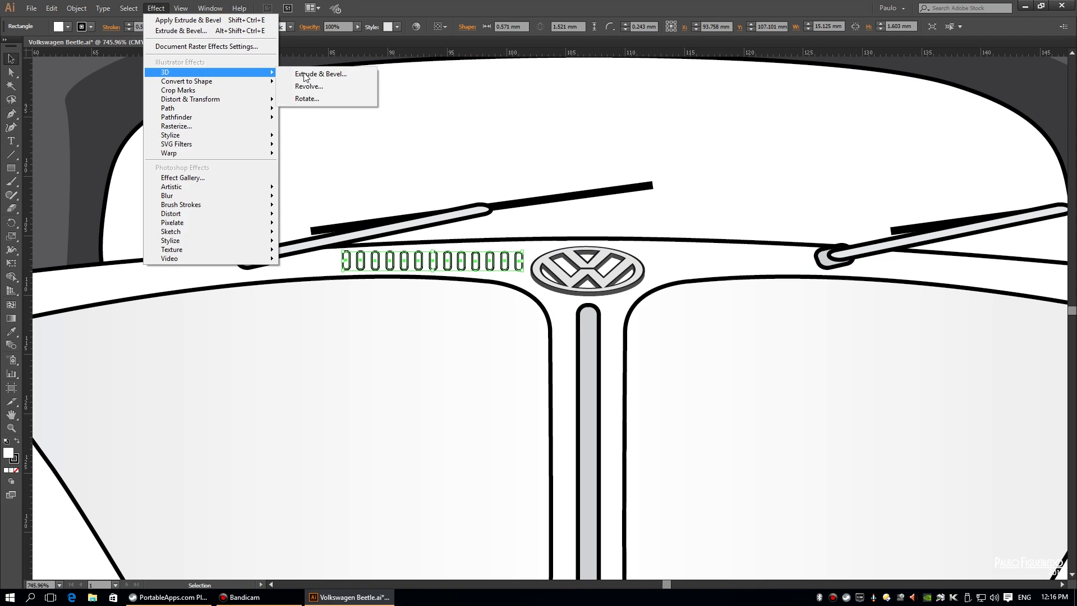
left_click(315, 73)
left_click(749, 424)
mouse_move(776, 168)
left_mouse_down()
mouse_move(788, 161)
mouse_move(779, 166)
left_mouse_up()
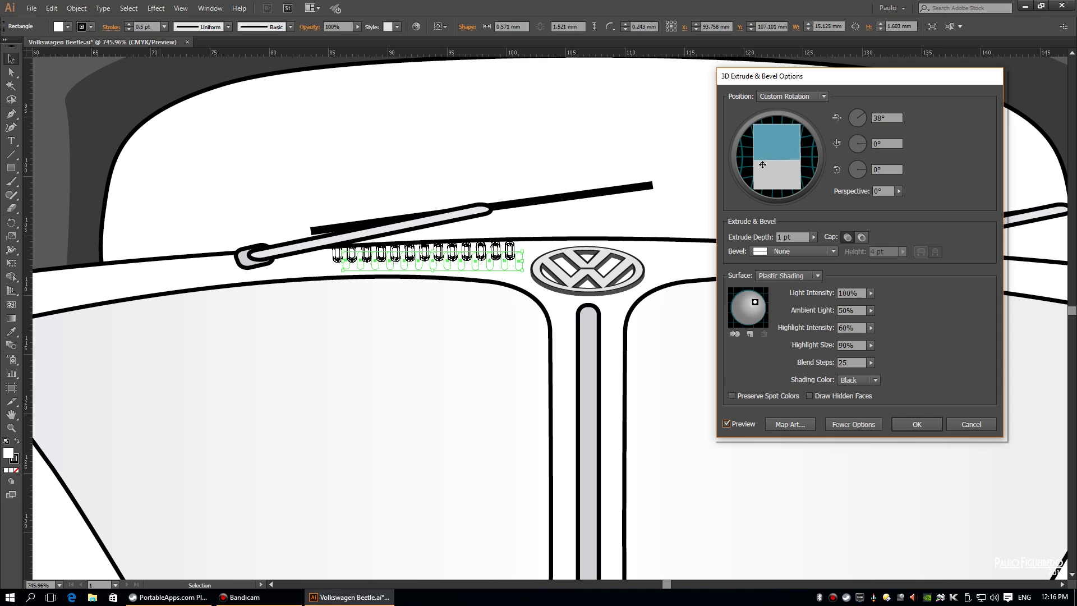
left_click(909, 424)
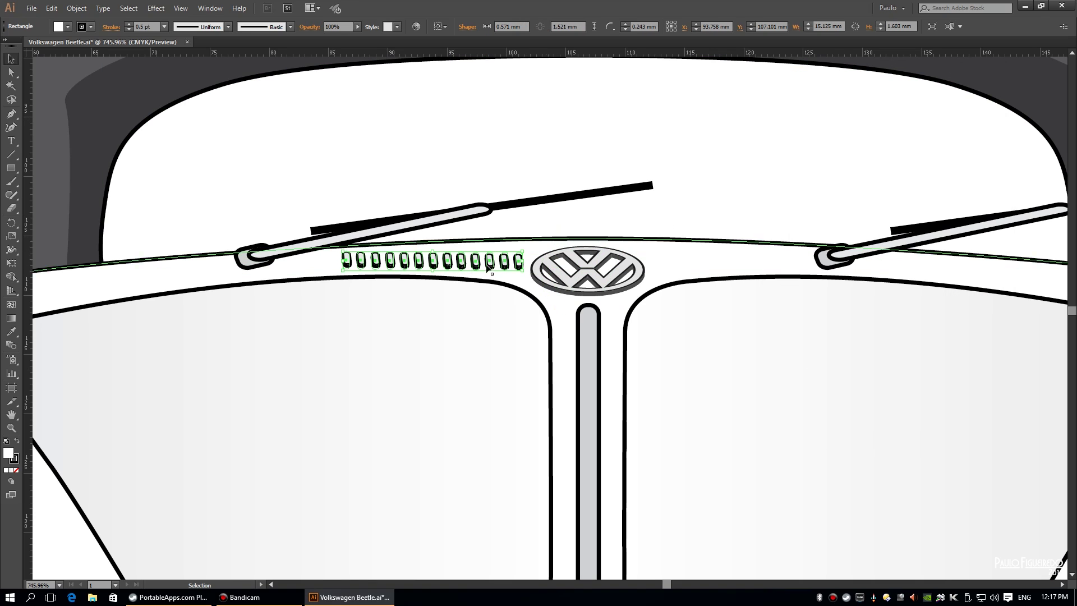
left_click_drag(463, 268, 768, 268)
key("ctrl+0")
Expand the 3D vent rows into plain shapes, trim the end slots, and save.
scroll(548, 342, "up", 5)
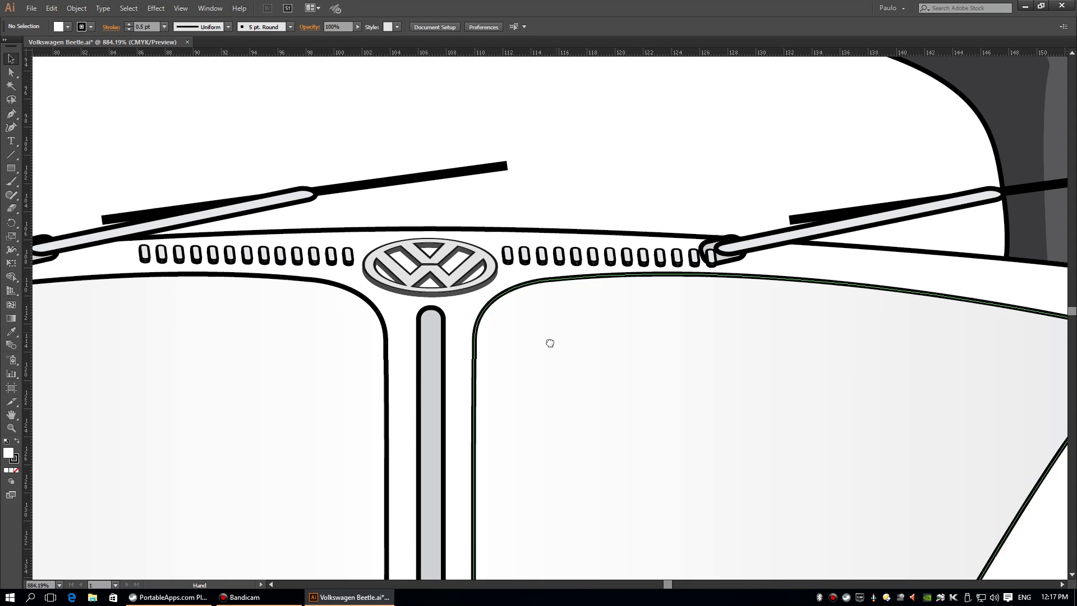
right_click(597, 259)
left_click(633, 326)
key("a")
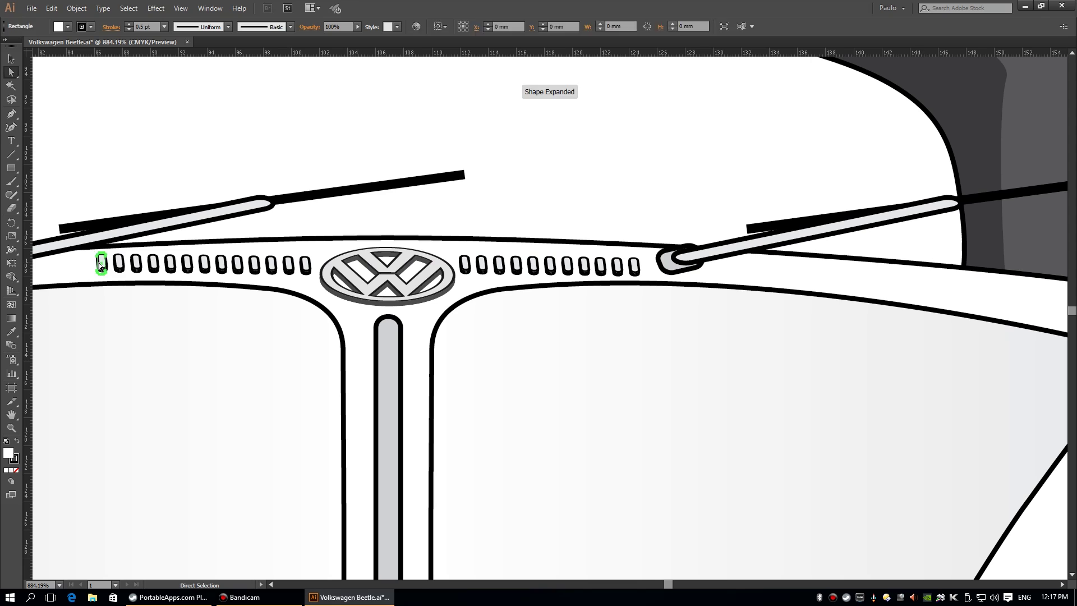
key("ctrl+z")
left_click(11, 61)
key("ctrl+0")
key("ctrl+s")
Reverse the grey gradient on the hood handle bulb.
mouse_move(191, 278)
left_mouse_down()
mouse_move(695, 278)
mouse_move(560, 250)
left_mouse_up()
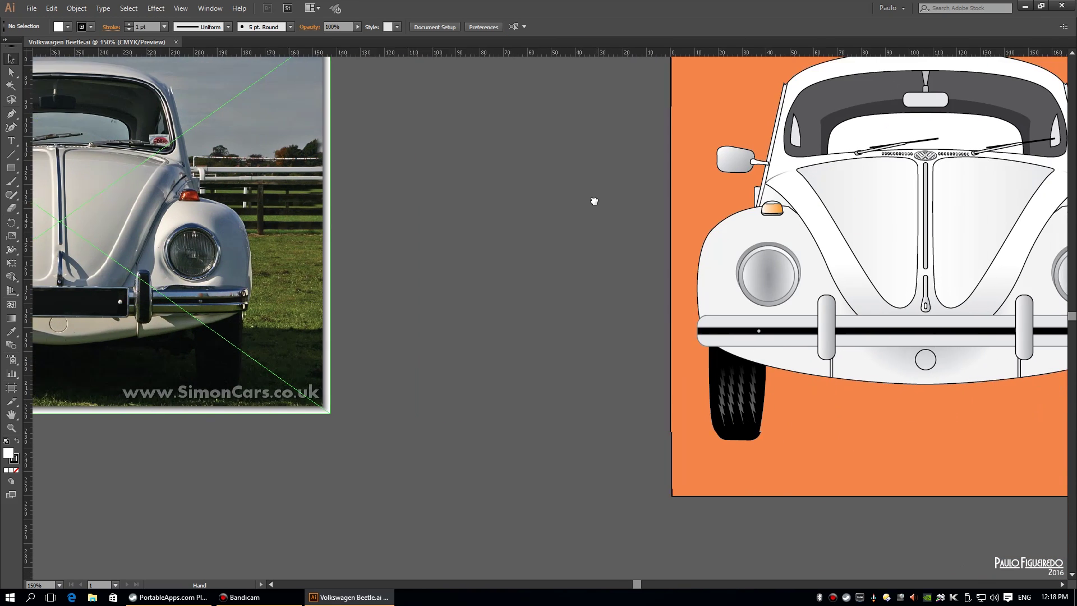
key("ctrl+0")
scroll(438, 257, "up", 10)
left_click(438, 257)
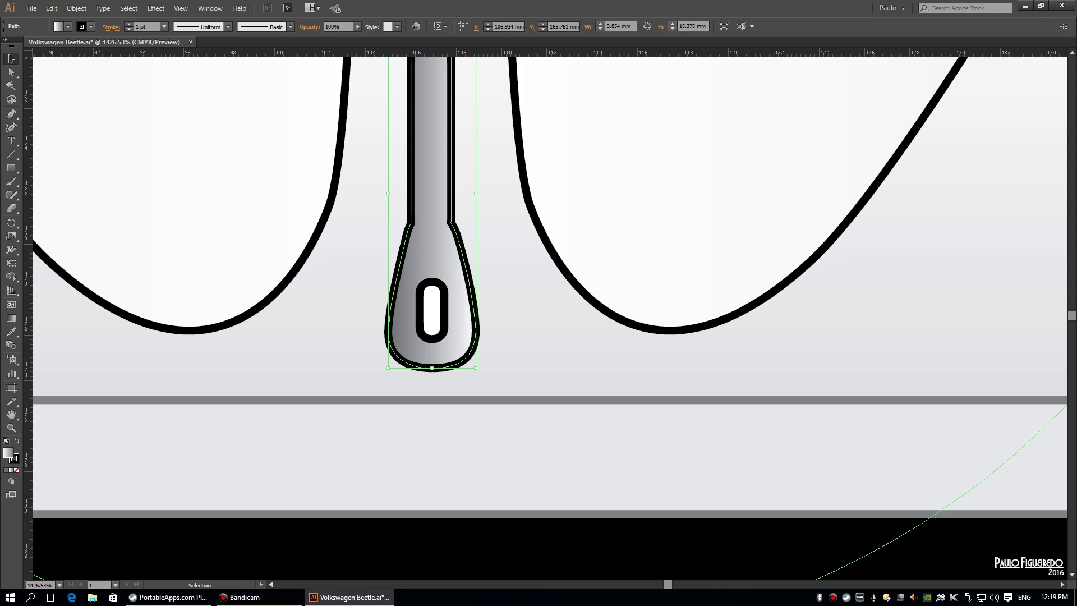
key("ctrl+0")
left_click(934, 180)
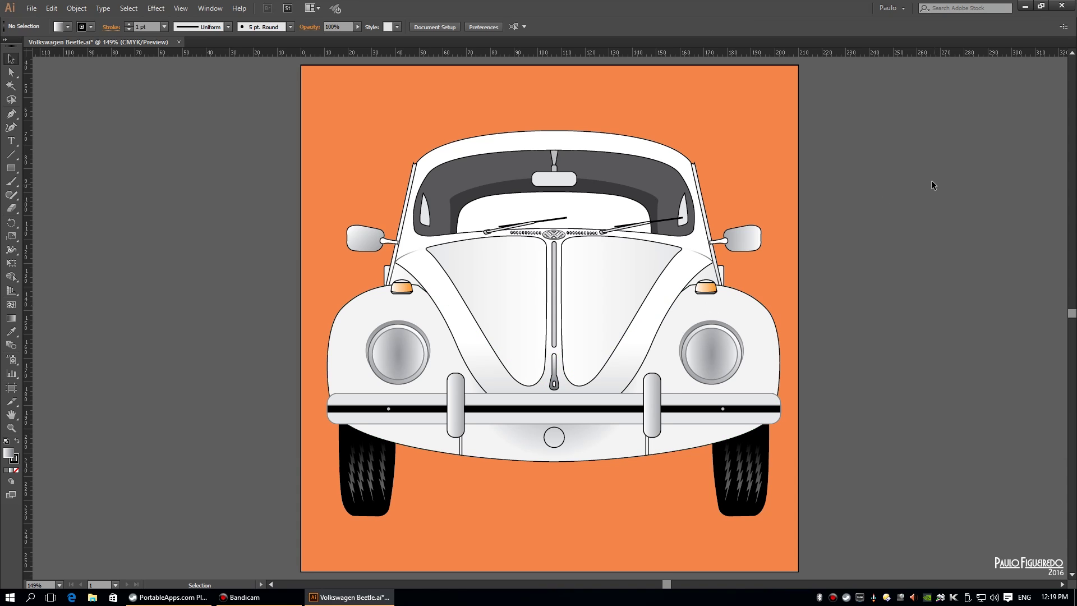
Turn the orange background rectangle white.
left_click(554, 376)
left_click(554, 283)
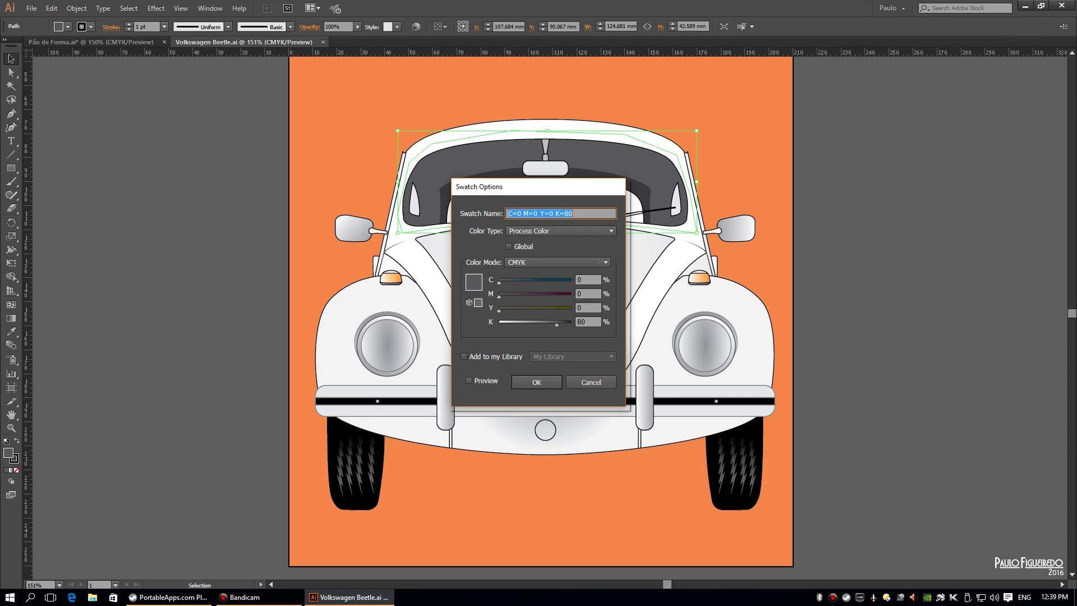
left_click(536, 382)
left_click(753, 339)
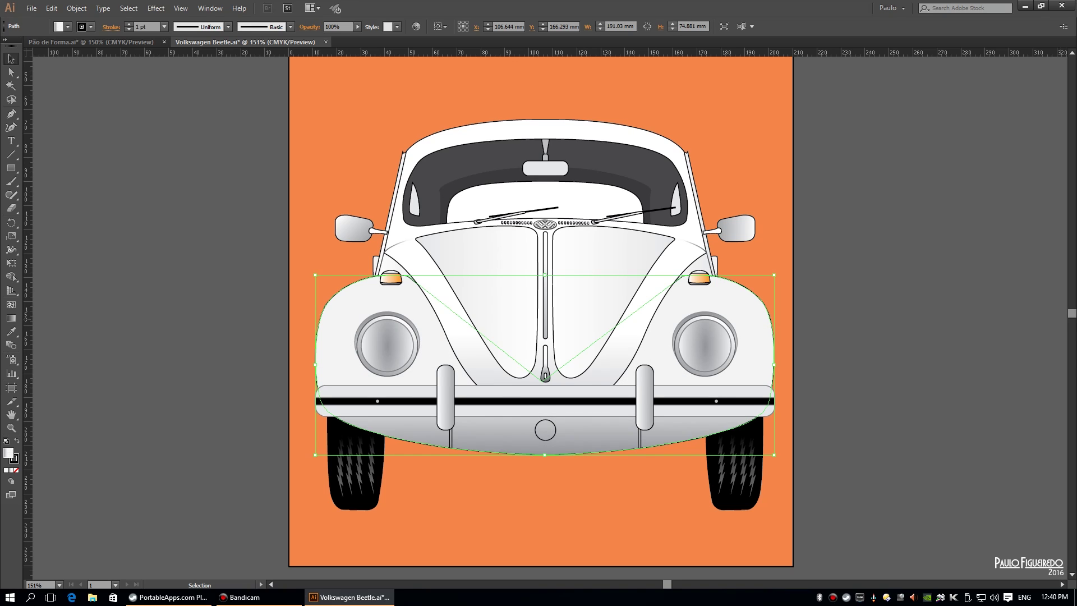
left_click(822, 152)
left_click(727, 150)
key("d")
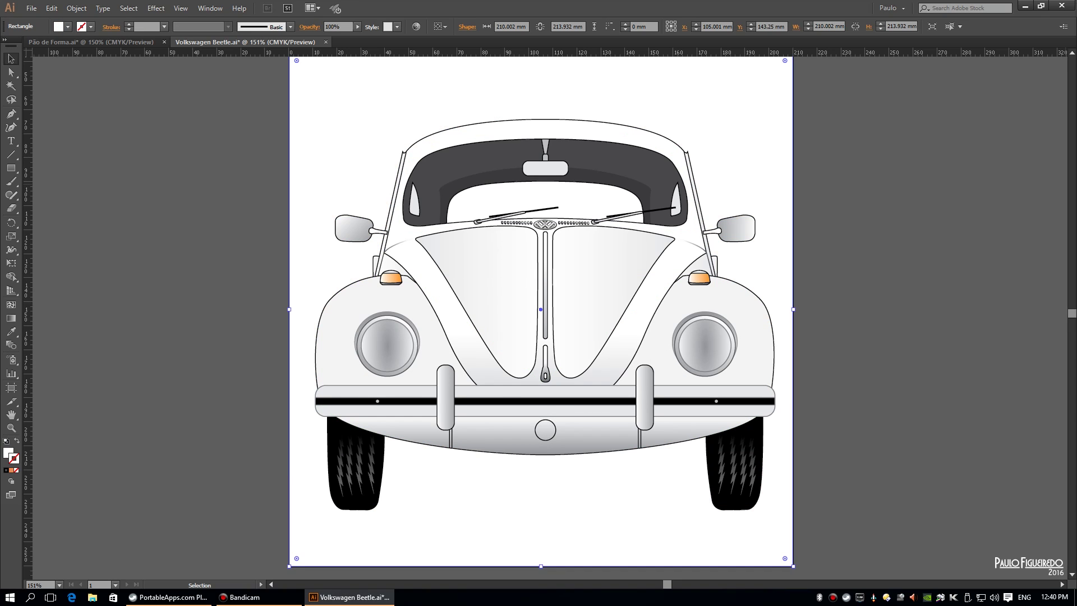
left_click(178, 247)
Copy the right turn signal's orange gradient onto the left signal and save.
left_click(704, 280)
key("a")
scroll(741, 281, "up", 5)
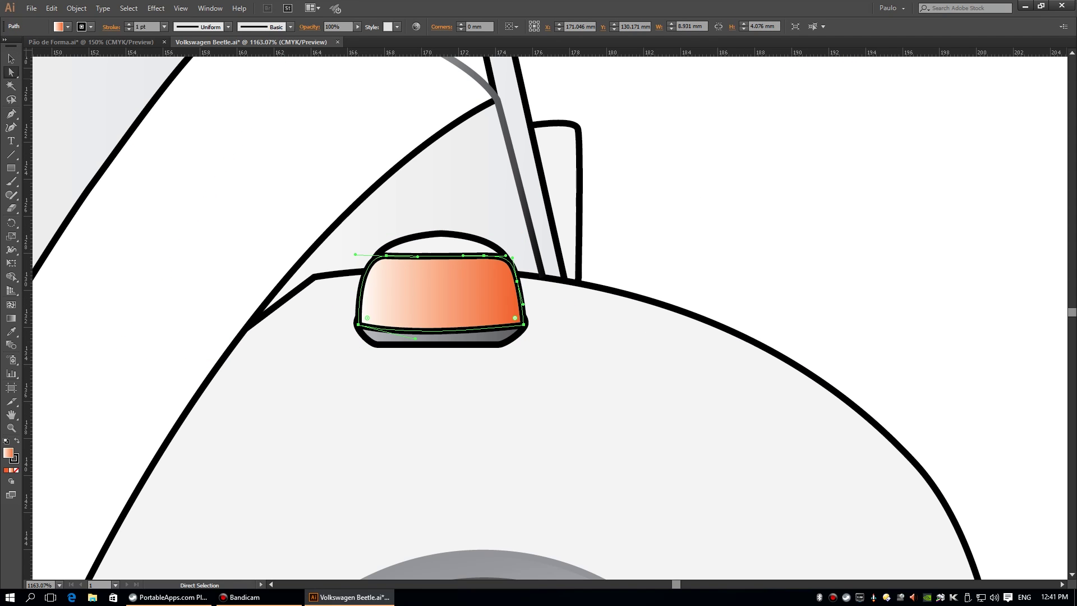
key("ctrl+0")
left_click(892, 308)
key("ctrl+s")
Select the front body and bumper, then save the document.
key("v")
left_click(621, 436)
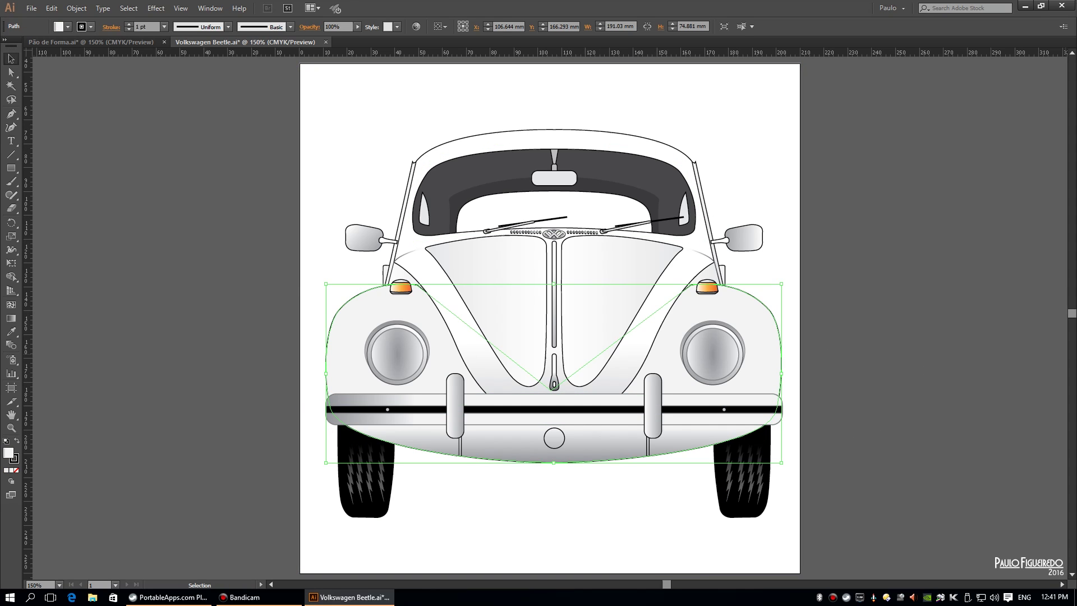
left_click(393, 403)
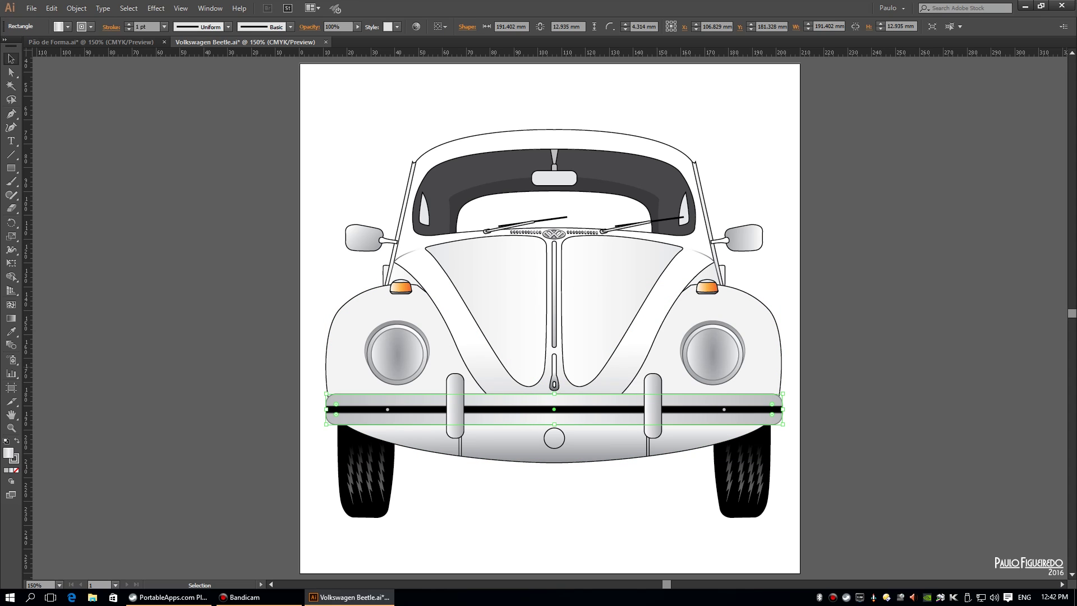
left_click(925, 379)
key("ctrl+s")
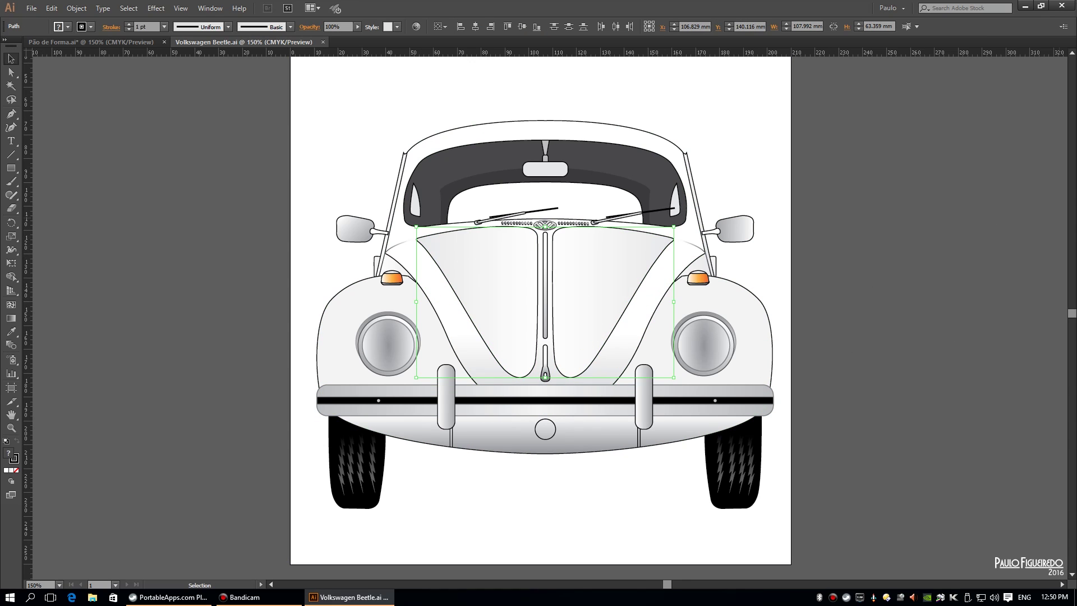
Redraw the right hood panel's gradient so it runs downward.
left_click(617, 303)
left_click(12, 320)
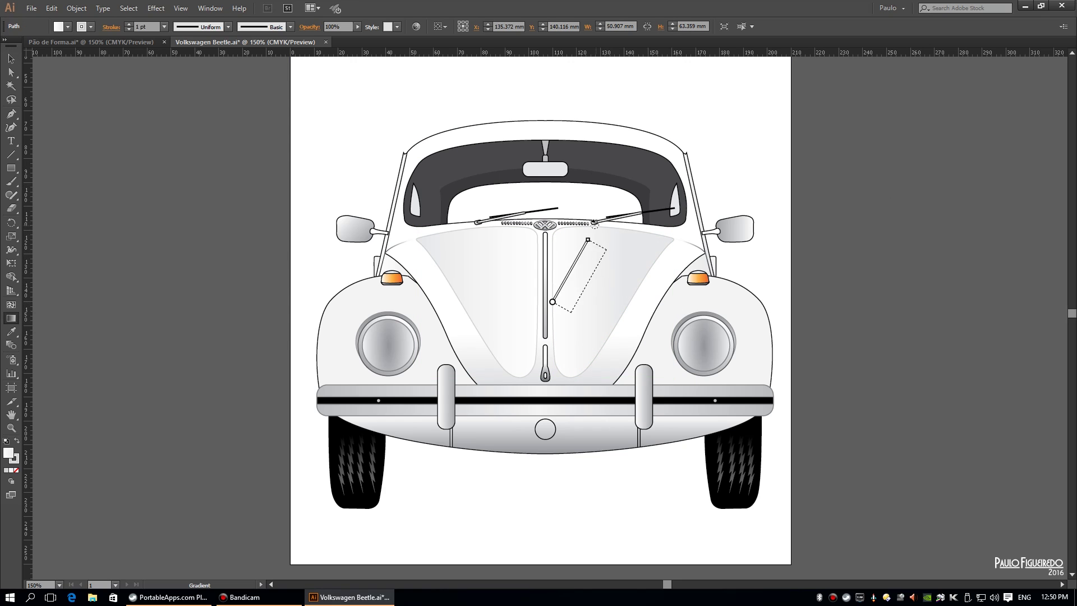
left_click_drag(612, 243, 594, 313)
key("v")
Re-angle the left hood panel's gradient diagonally toward the bottom right.
left_click(477, 303)
left_click(11, 318)
mouse_move(502, 292)
left_mouse_down()
mouse_move(452, 185)
mouse_move(515, 341)
left_mouse_up()
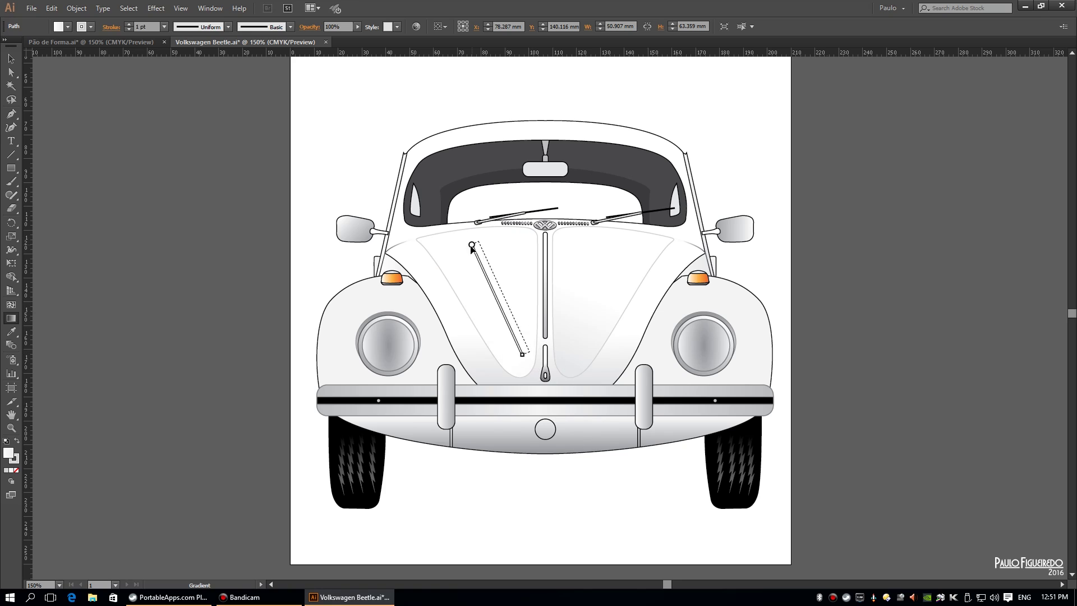
left_click_drag(484, 273, 542, 388)
left_click_drag(511, 315, 534, 364)
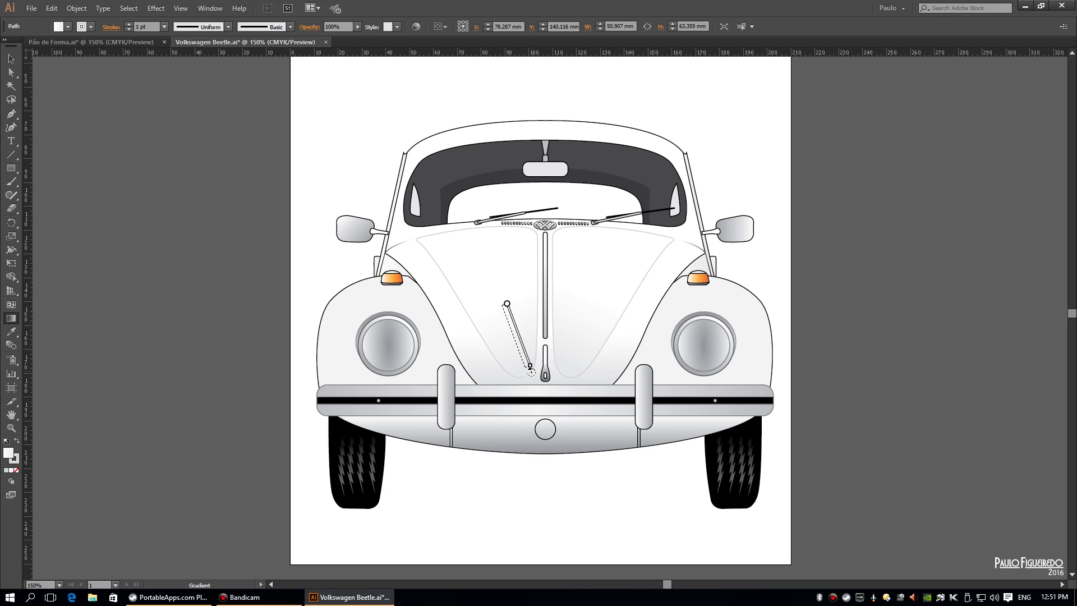
key("v")
left_click(138, 160)
Undo the grey fill on the left hood highlight, check the right highlight, and save.
left_click(513, 351)
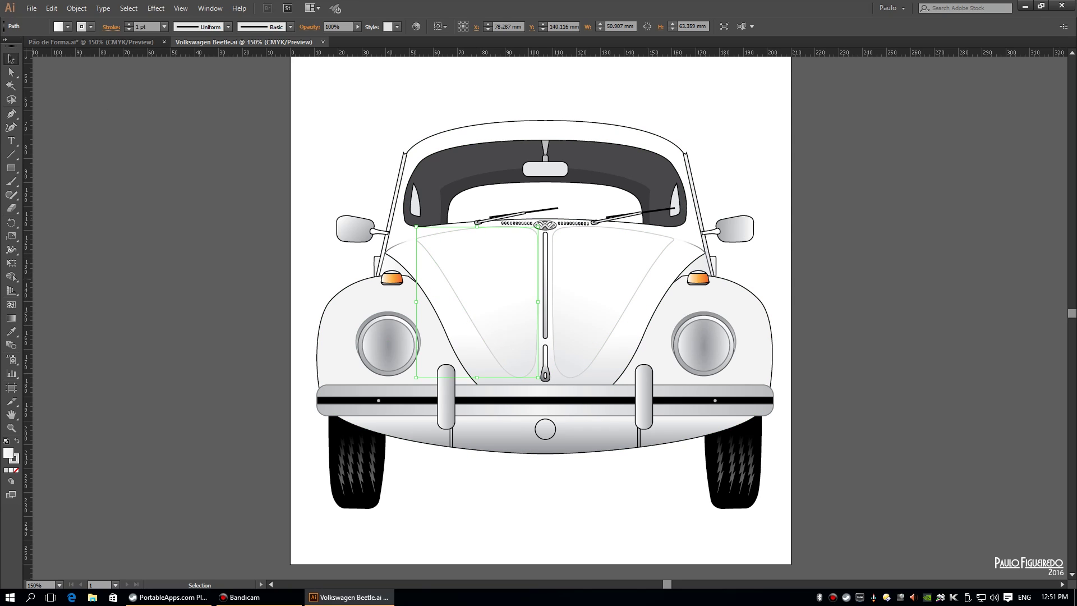
key("comma")
key("ctrl+z")
left_click(597, 304)
key("ctrl+s")
Redraw the front apron gradient vertically with its start point moved lower.
left_click(546, 298)
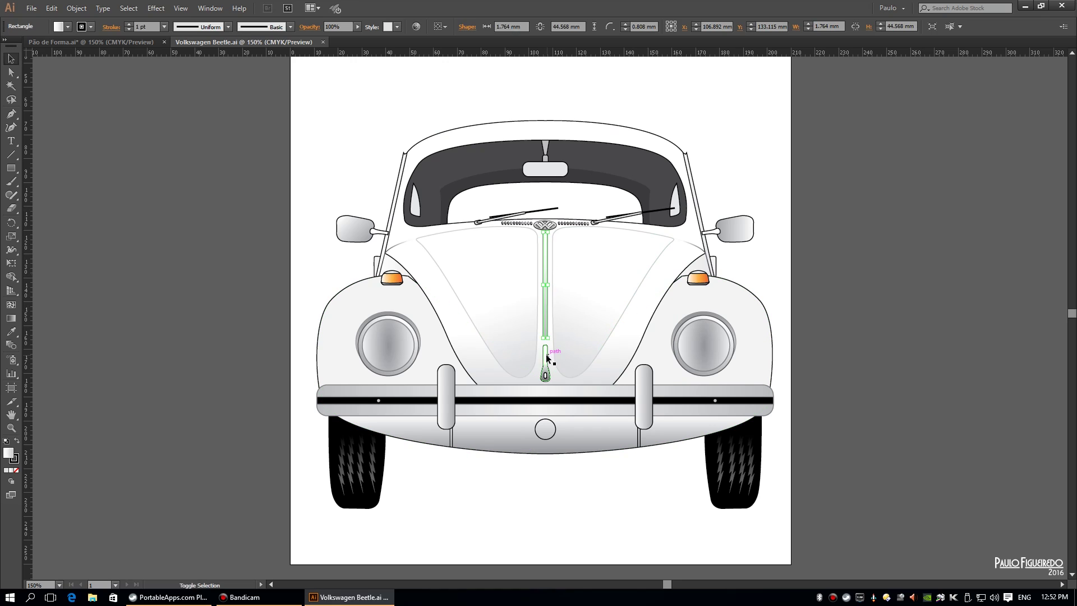
key("g")
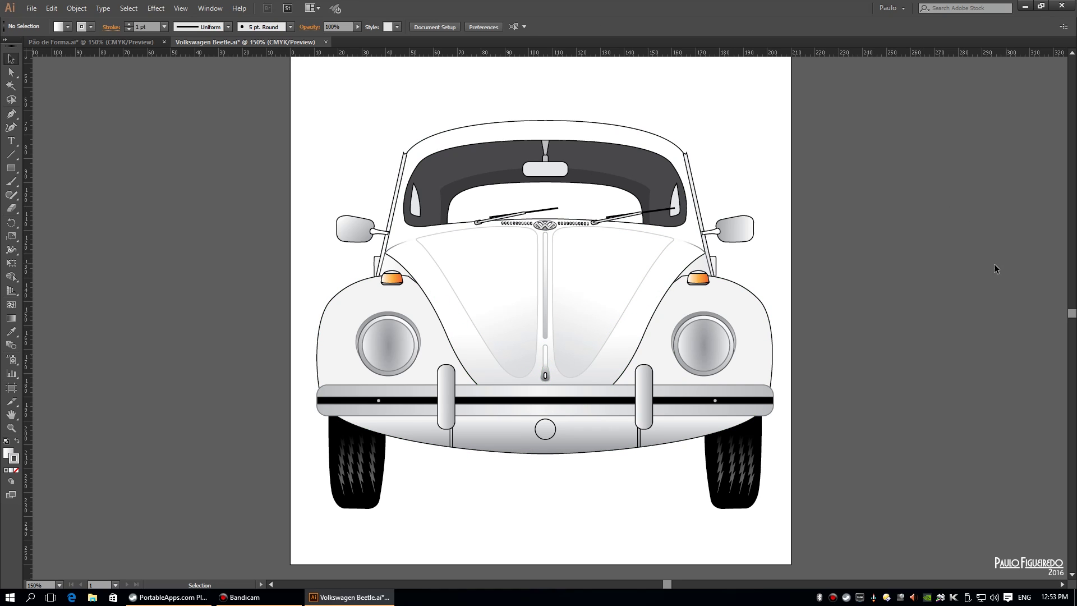
left_click_drag(544, 275, 545, 454)
left_click_drag(545, 275, 545, 305)
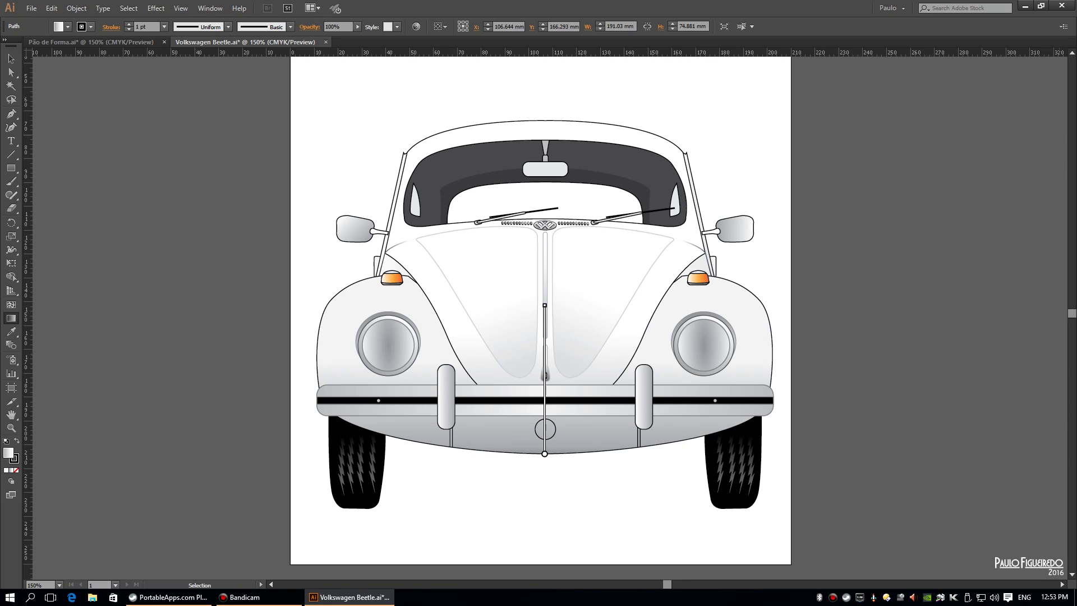
key("v")
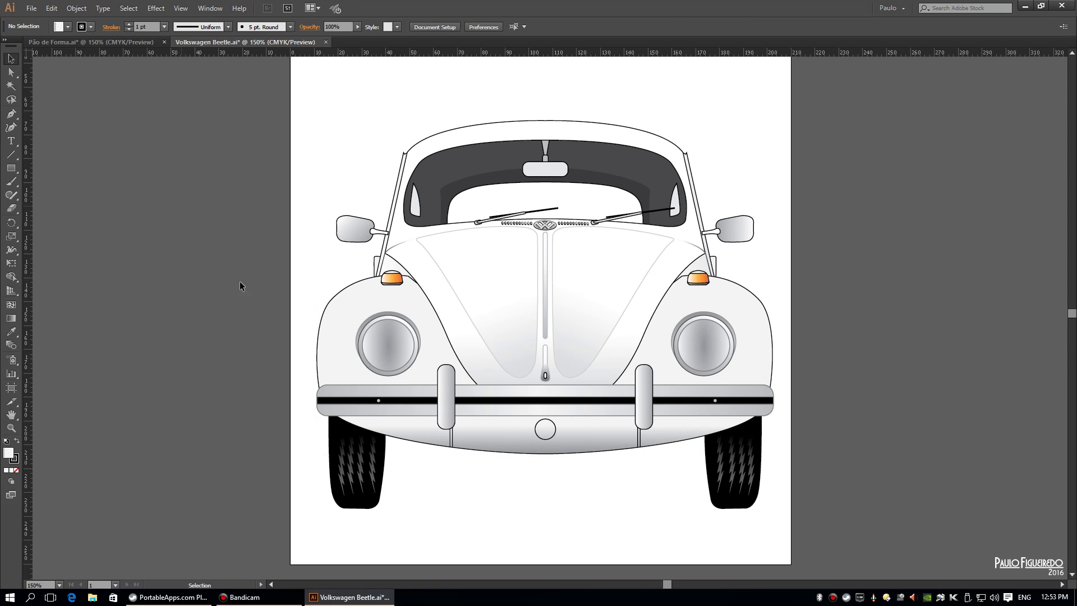
Save, then inspect the bumper emblem, car body, hood path and right hood half.
left_click(545, 429)
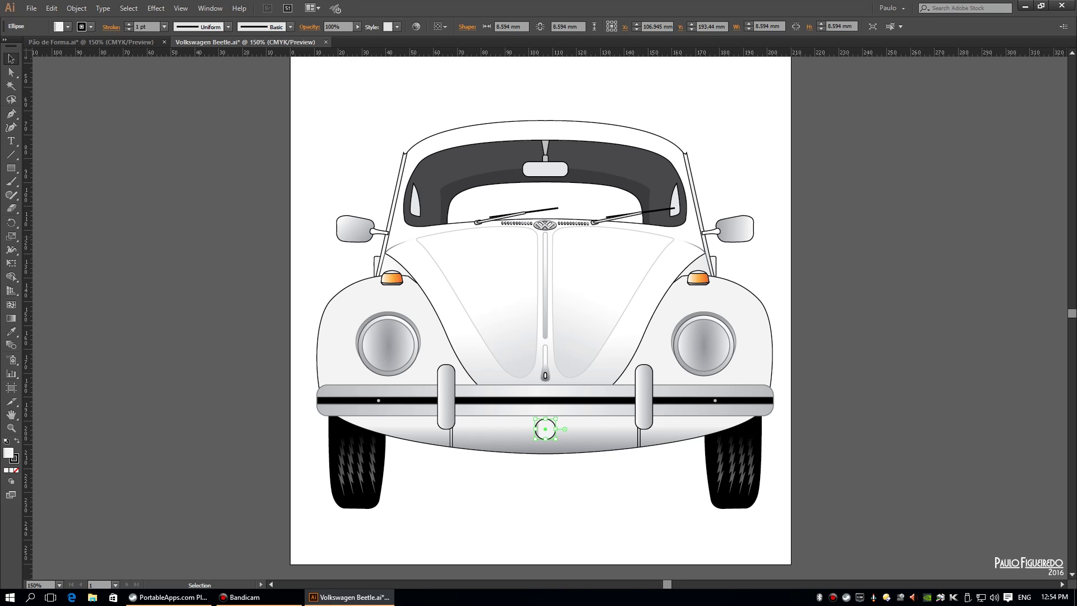
left_click(1035, 314)
key("ctrl+s")
left_click(740, 287)
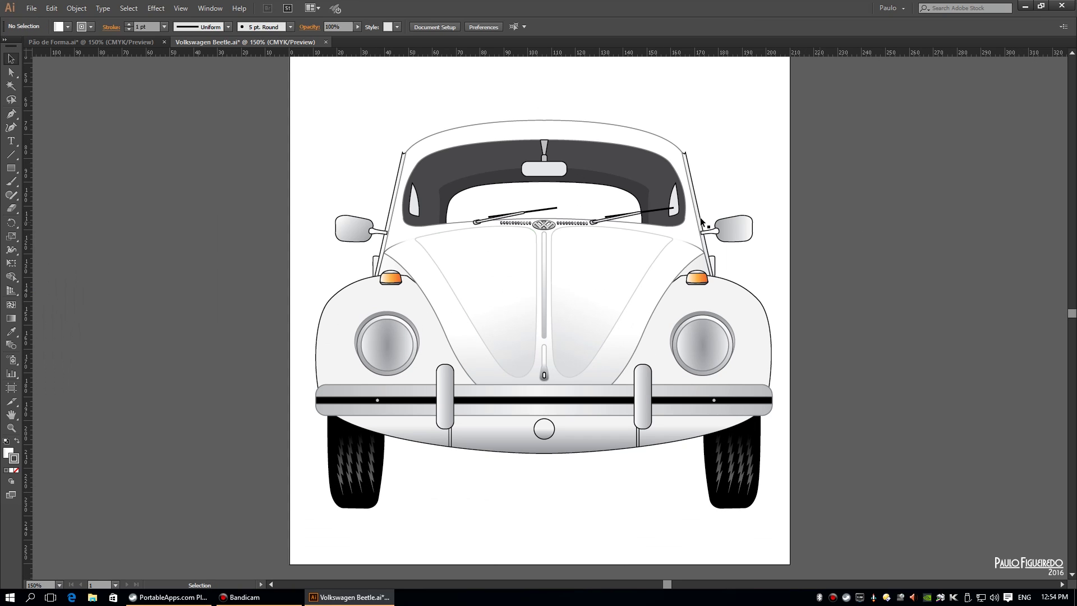
left_click(666, 233)
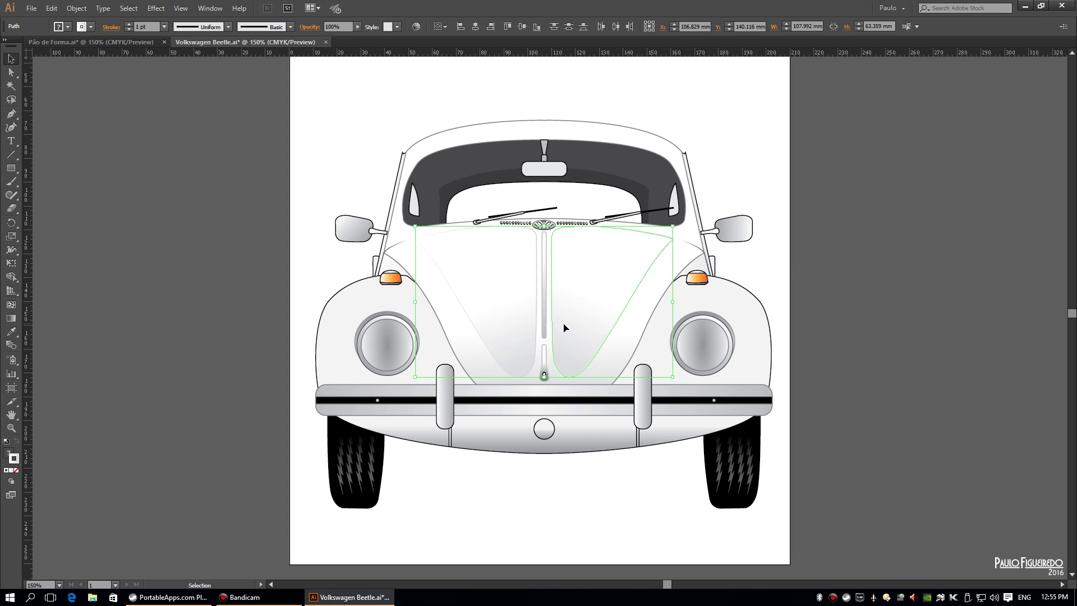
left_click(629, 304)
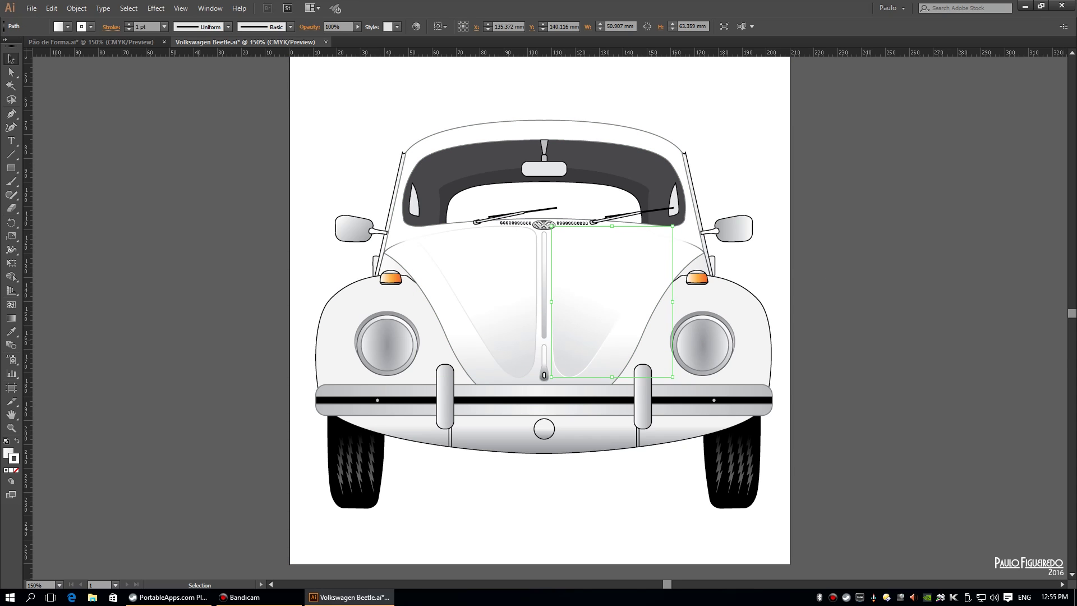
left_click(836, 380)
Compare a grey gradient on the lower body, keep it flat, and remove the hood half's gradient.
key("ctrl+equal")
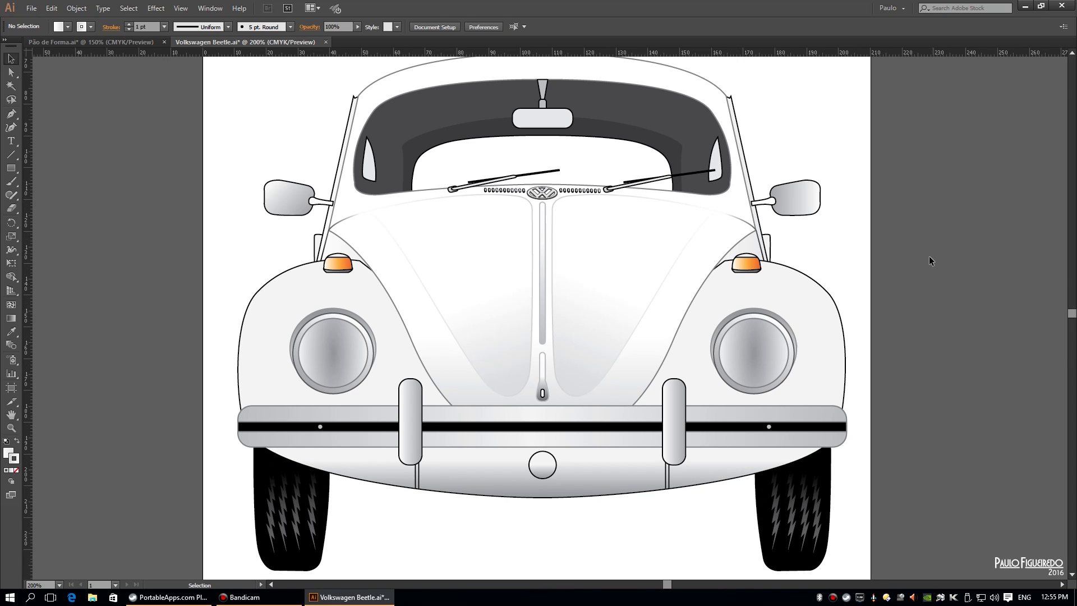
key("a")
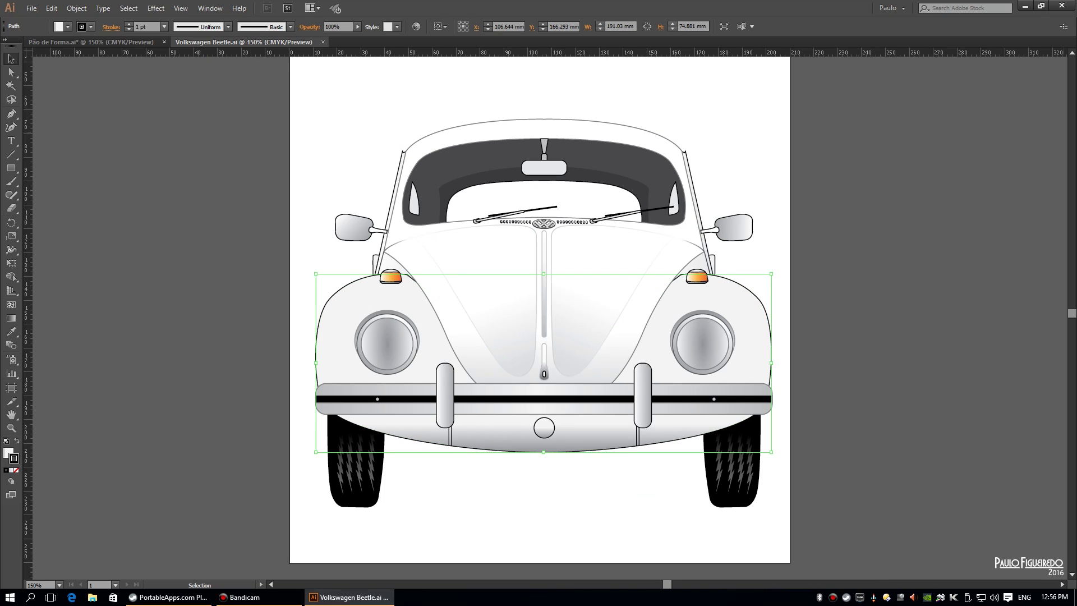
key("period")
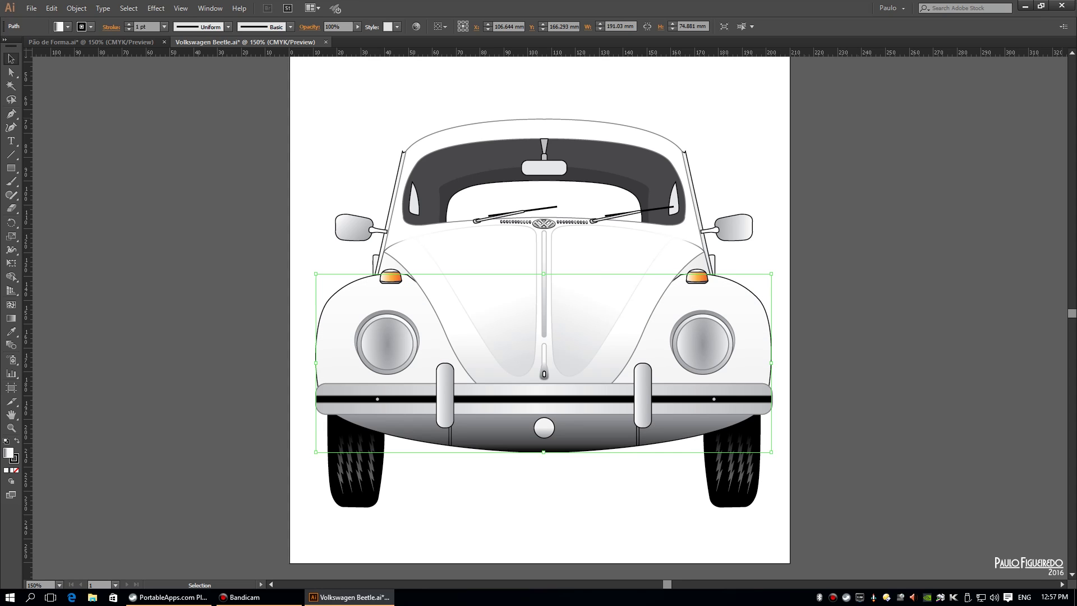
key("comma")
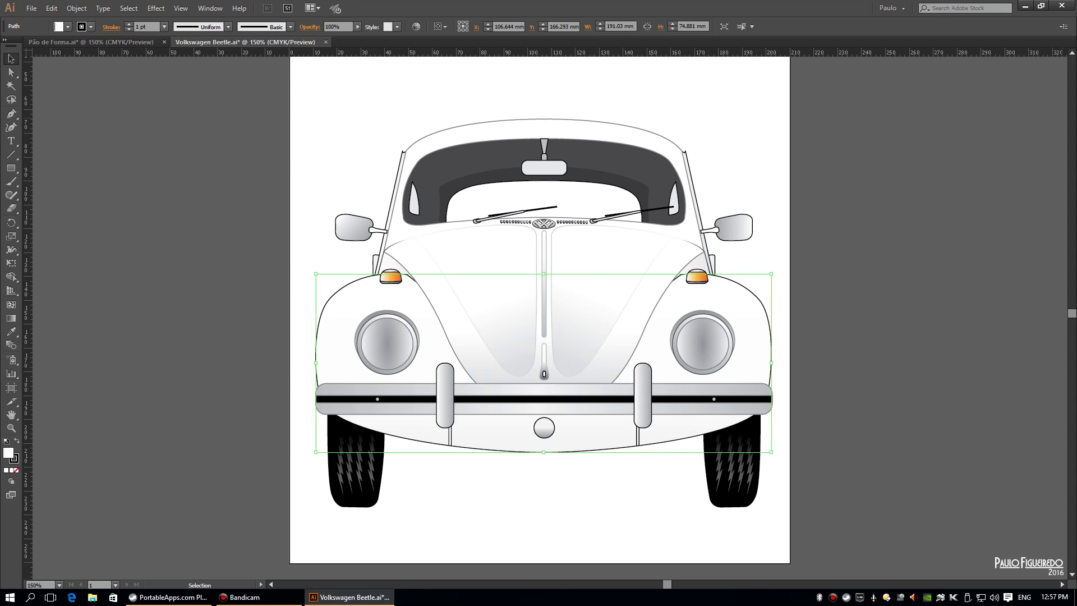
key("period")
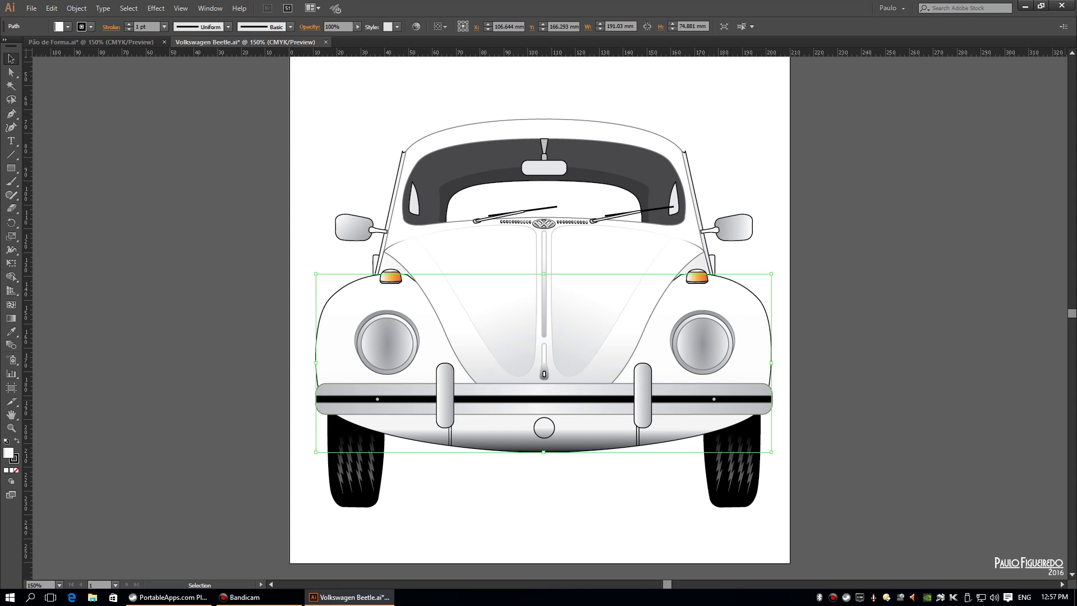
key("comma")
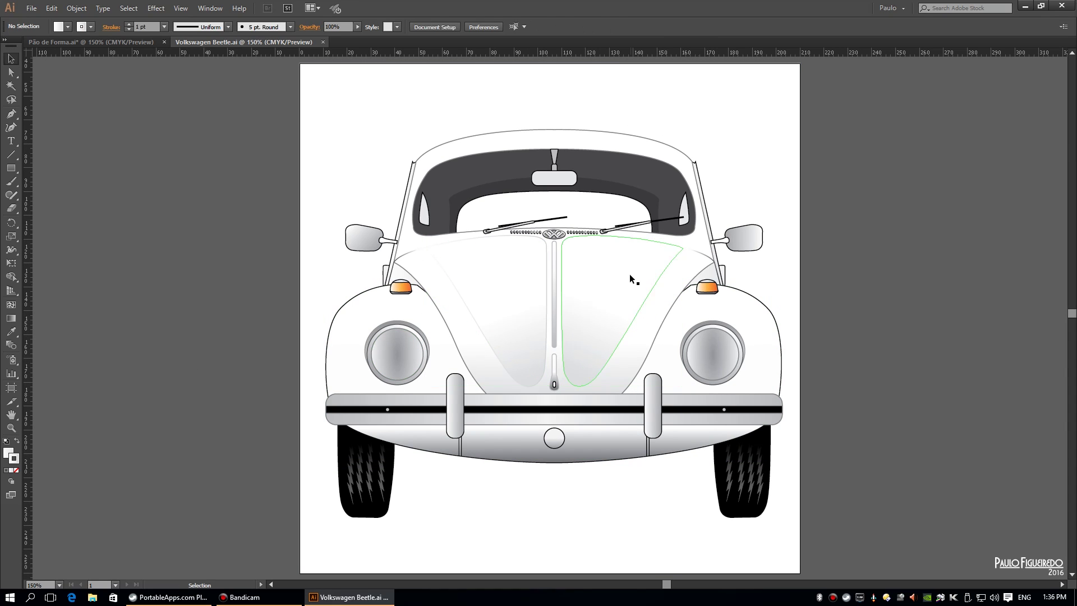
left_click(629, 274)
key("comma")
Check the right hood half and background rectangle while zooming out and back in.
left_click(622, 309)
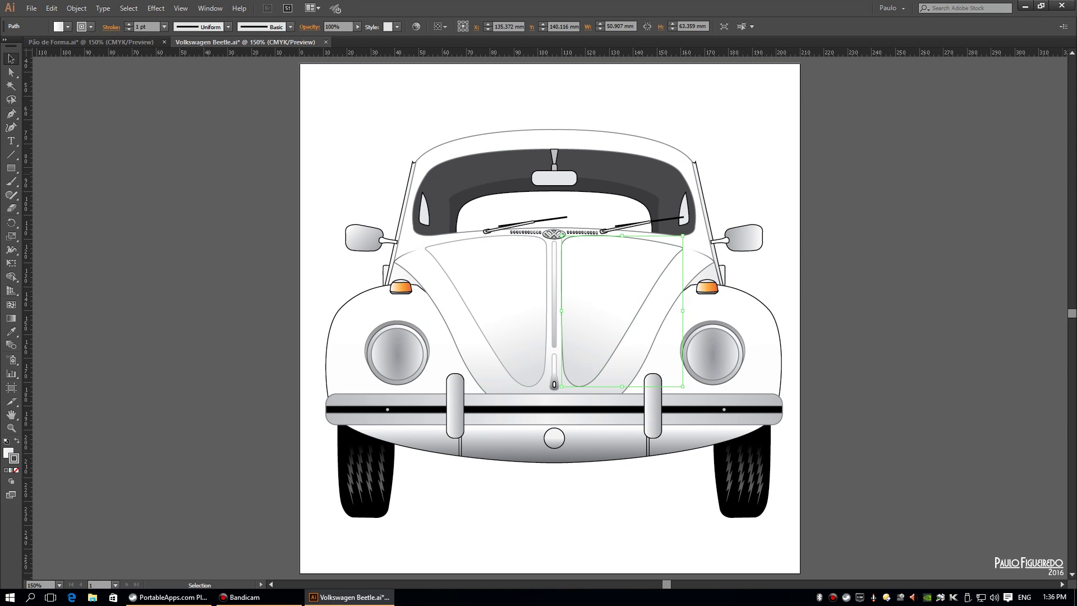
left_click(944, 281)
left_click(608, 338)
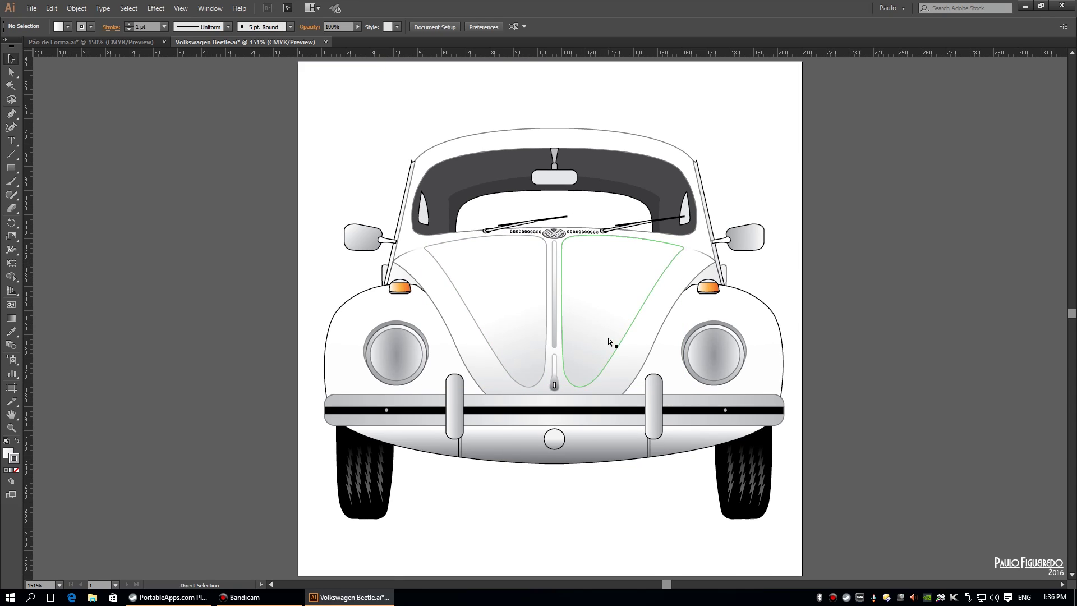
key("ctrl+minus")
key("ctrl+minus")
left_click(739, 279)
key("ctrl+plus")
key("ctrl+plus")
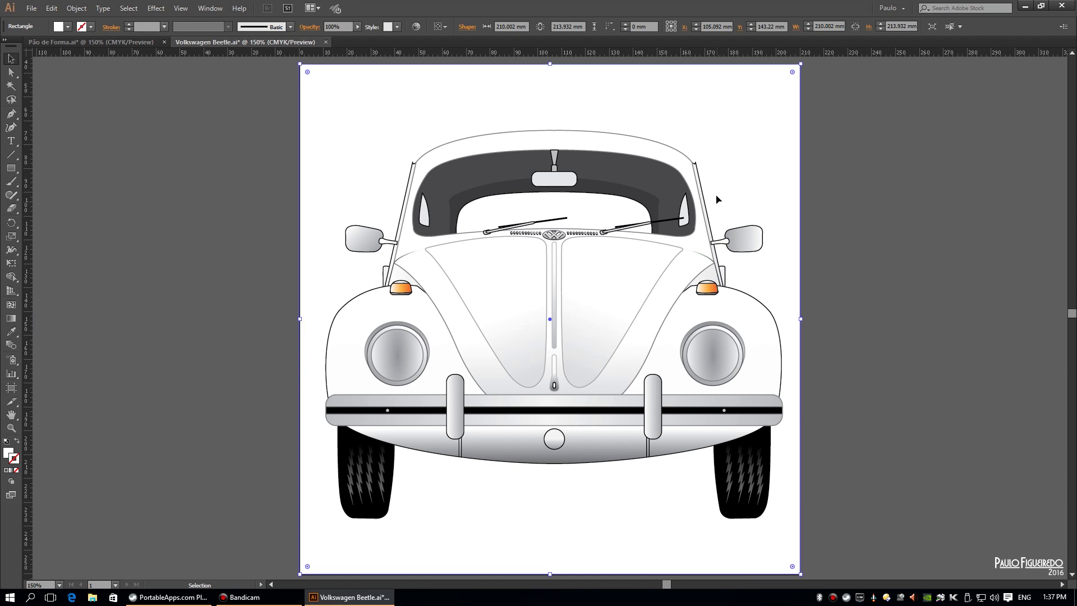
Select the rear-view mirror and add its lower stem piece via Select > Next Object Below.
left_click(554, 178)
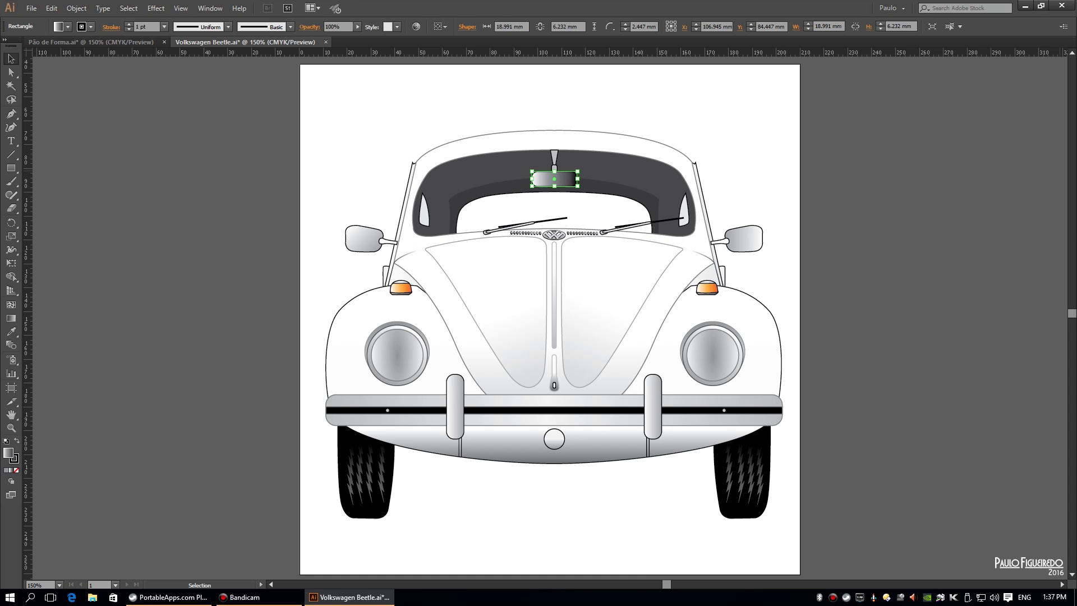
left_click(985, 259)
key("ctrl+plus")
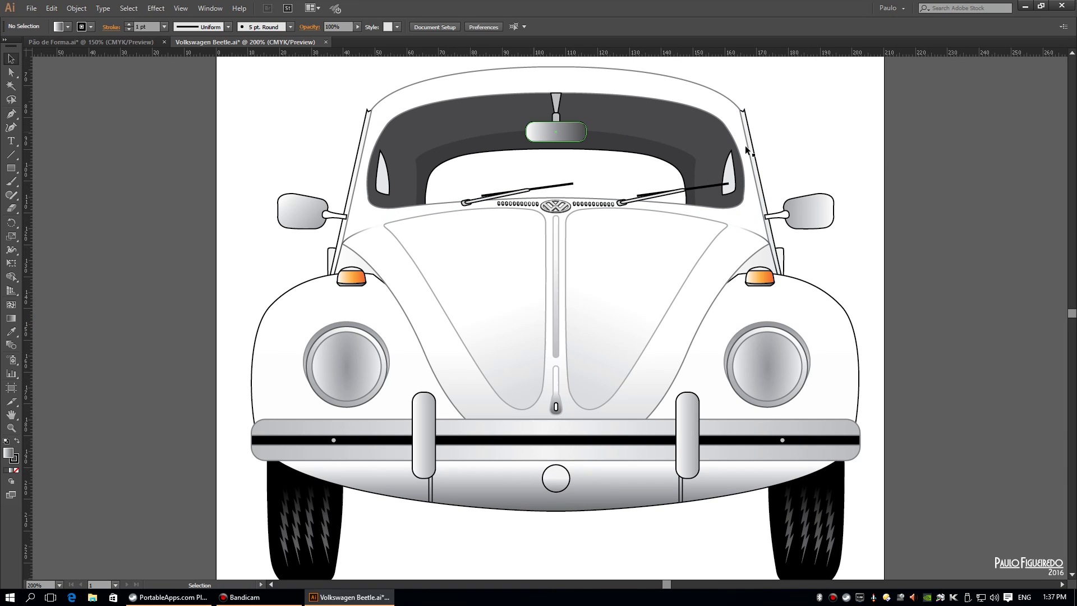
left_click(537, 137)
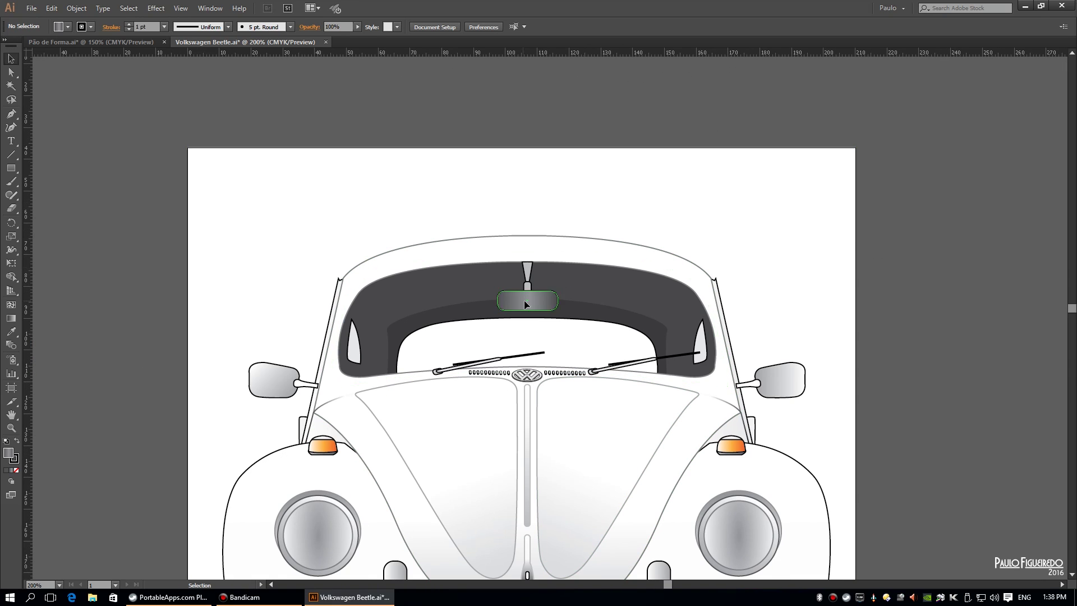
left_click(526, 304)
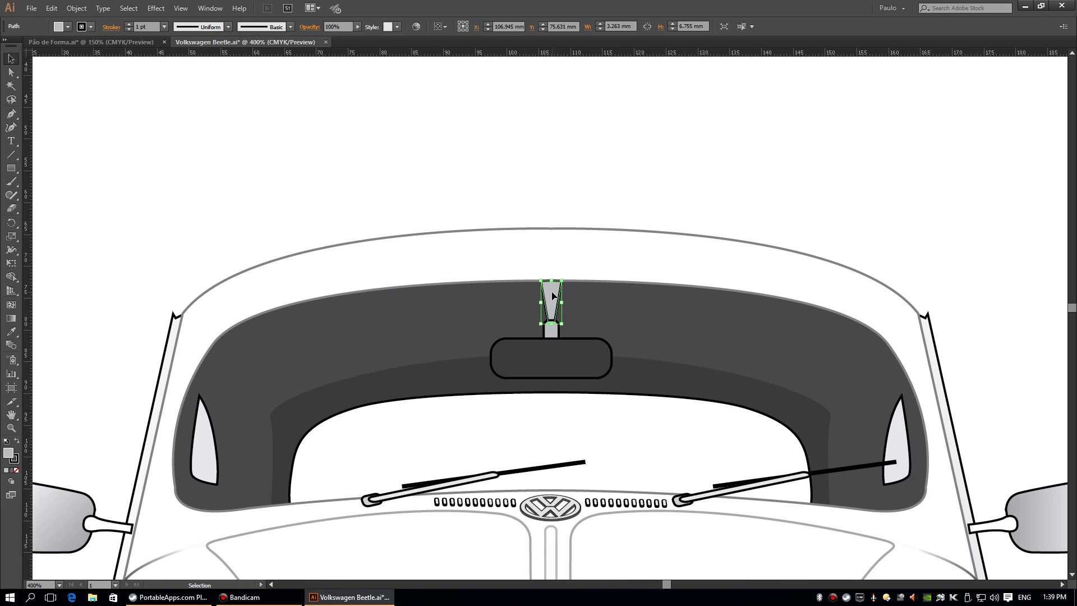
right_click(548, 300)
right_click(548, 294)
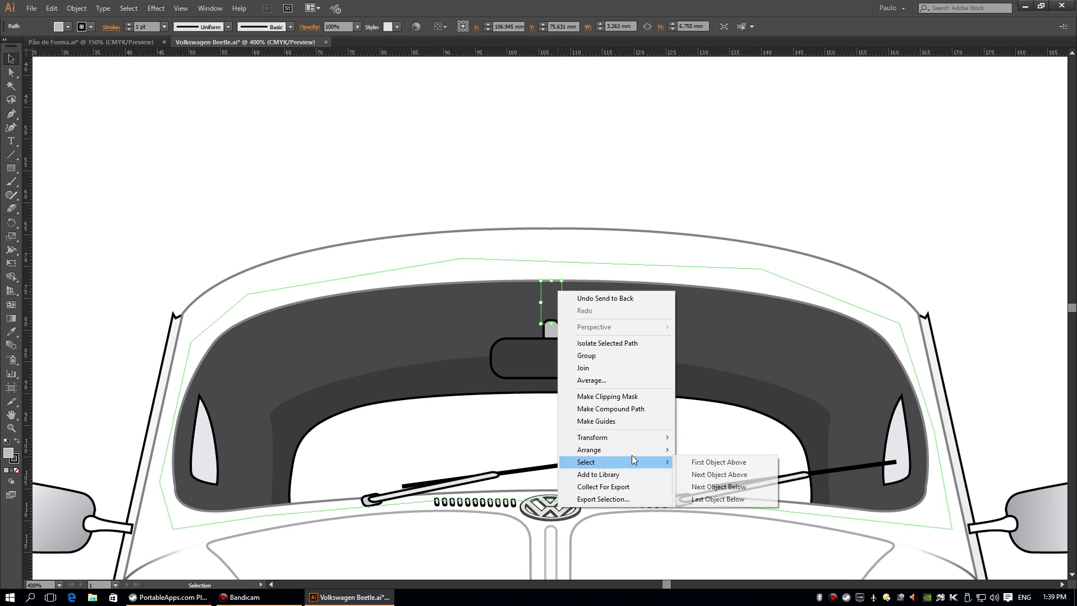
left_click(551, 331, "shift")
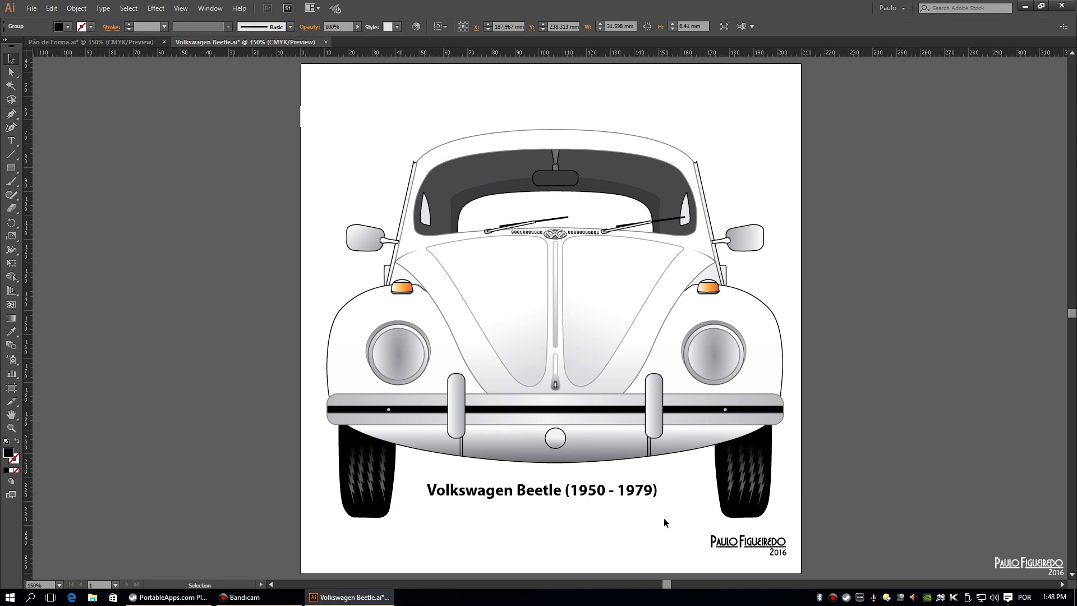
Move the title and signature lower below the tyres and save.
left_click_drag(561, 490, 574, 527)
left_click(748, 546)
key("shift+Down")
left_click(1005, 471)
key("ctrl+s")
Set the left tyre's two tread paths to 100% opacity and copy them onto the right tyre.
left_click(362, 472)
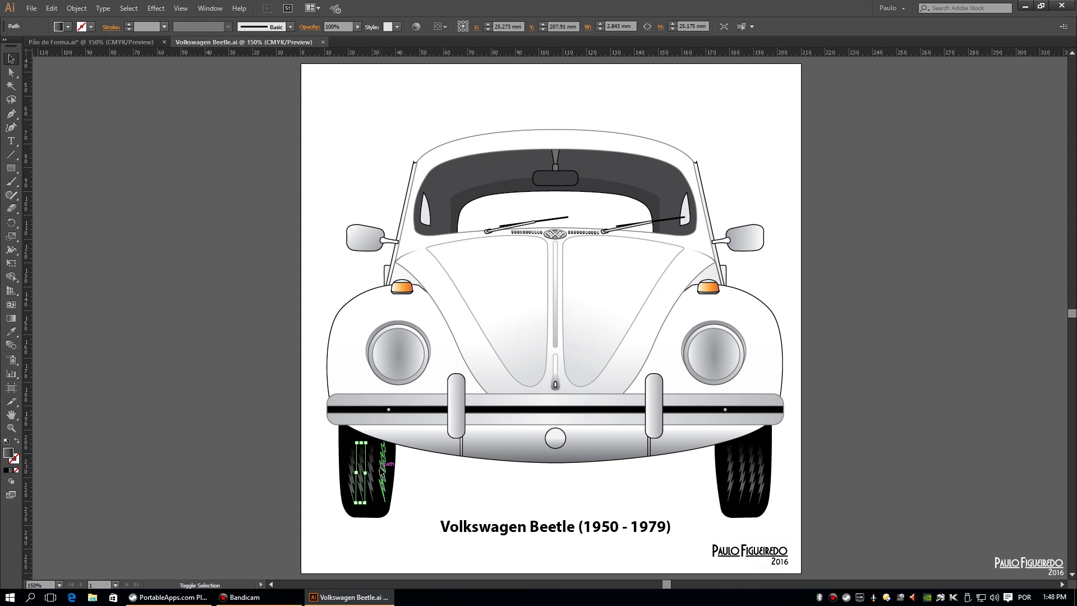
left_click(386, 476, "shift")
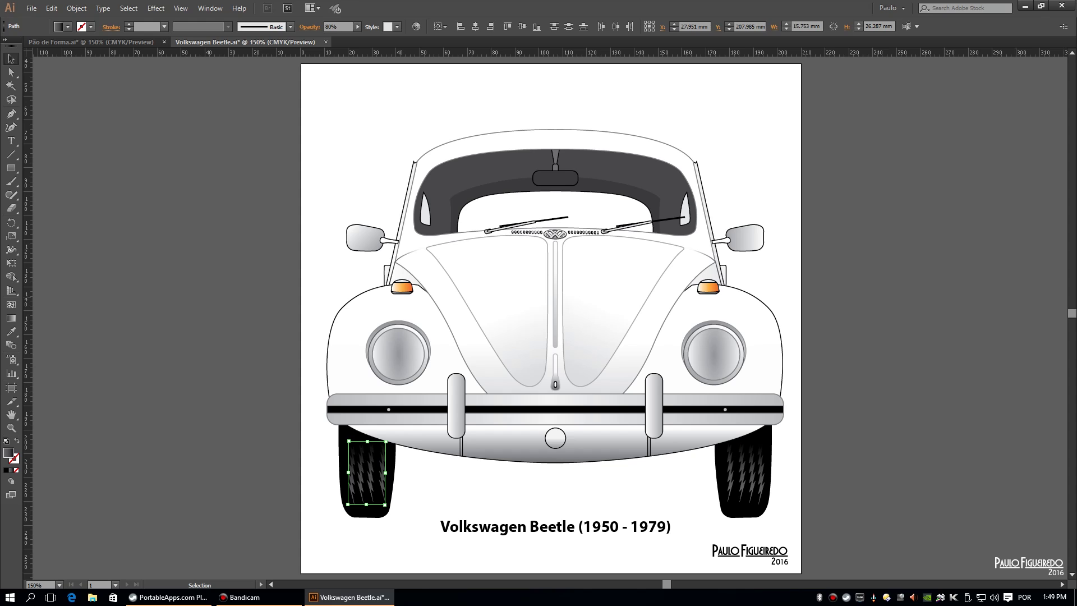
key("ctrl+z")
left_click_drag(350, 465, 729, 465)
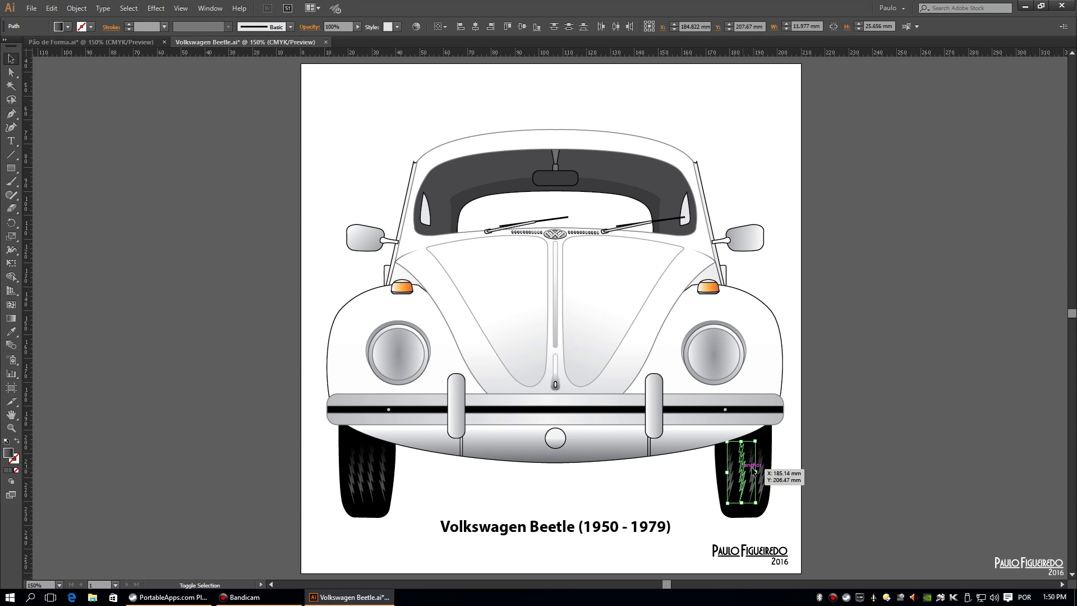
key("ctrl+shift+a")
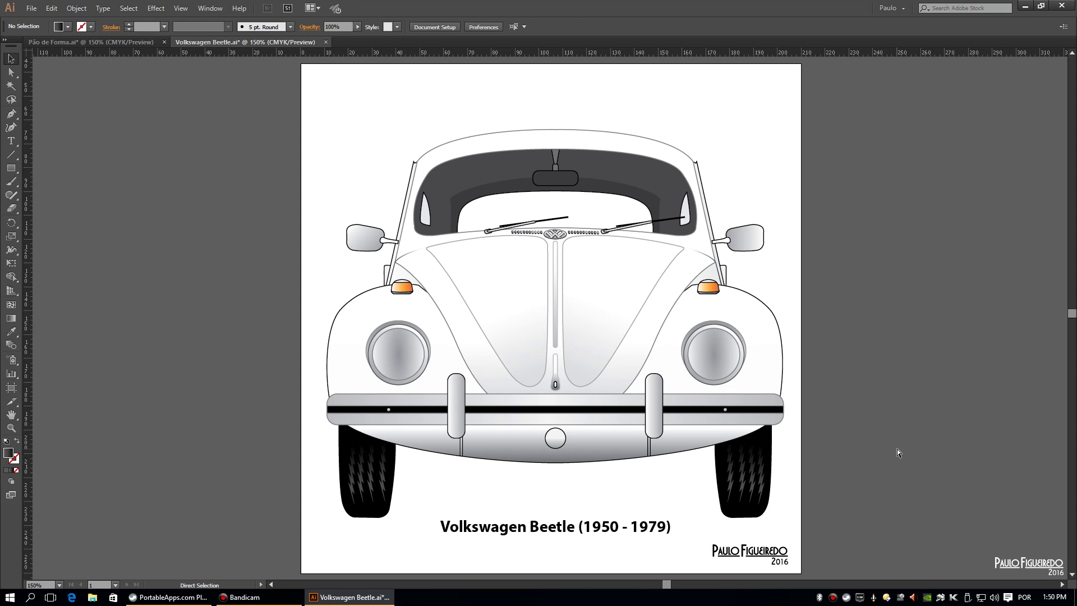